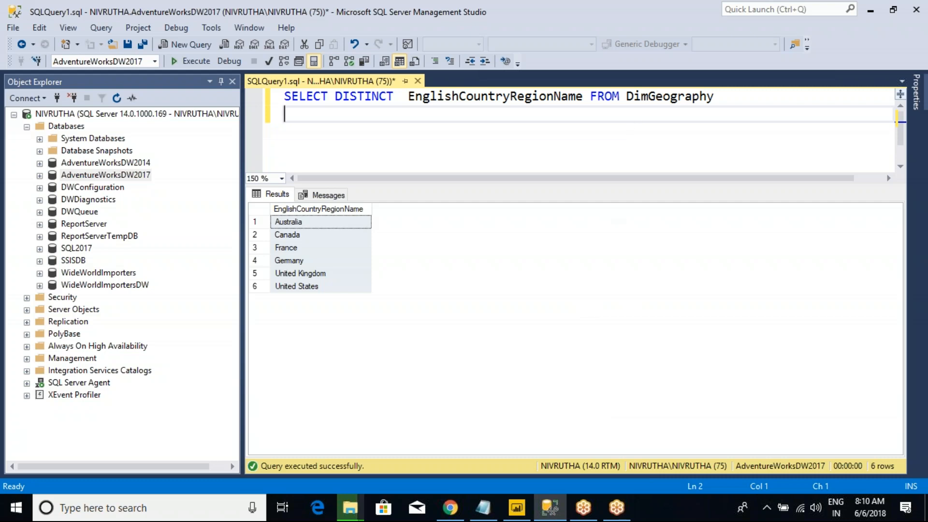
Step: Quit SQL Server Management Studio without saving the country query, close File Explorer, and switch to Chrome
{"action": "left_click", "coordinate": [917, 9]}
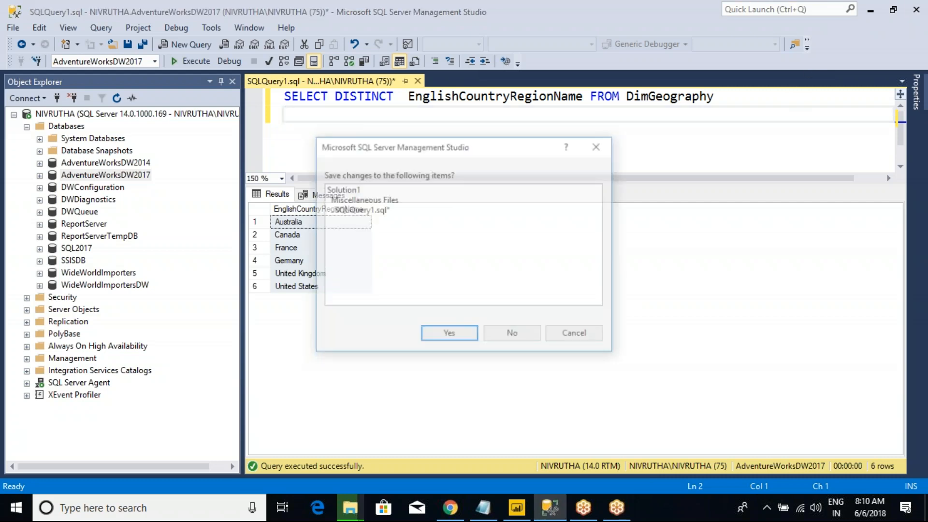
{"action": "left_click", "coordinate": [493, 332]}
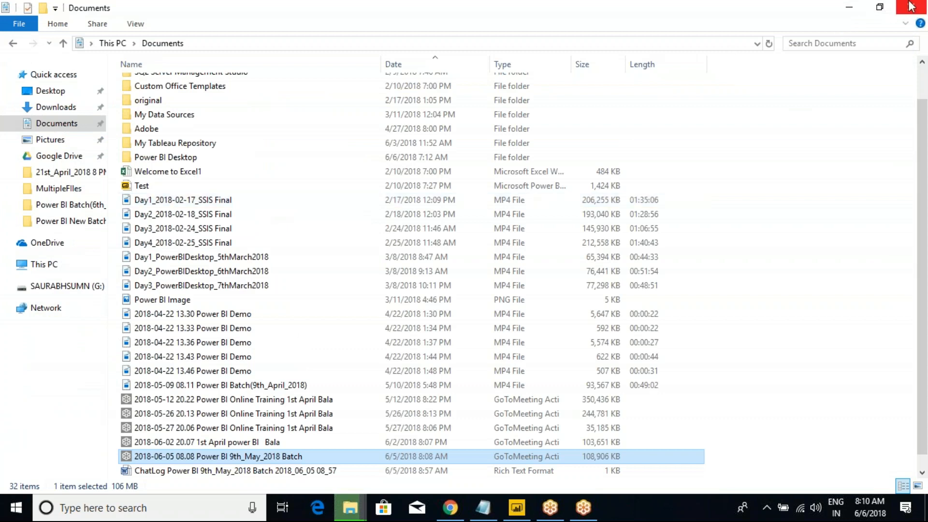
{"action": "left_click", "coordinate": [915, 5]}
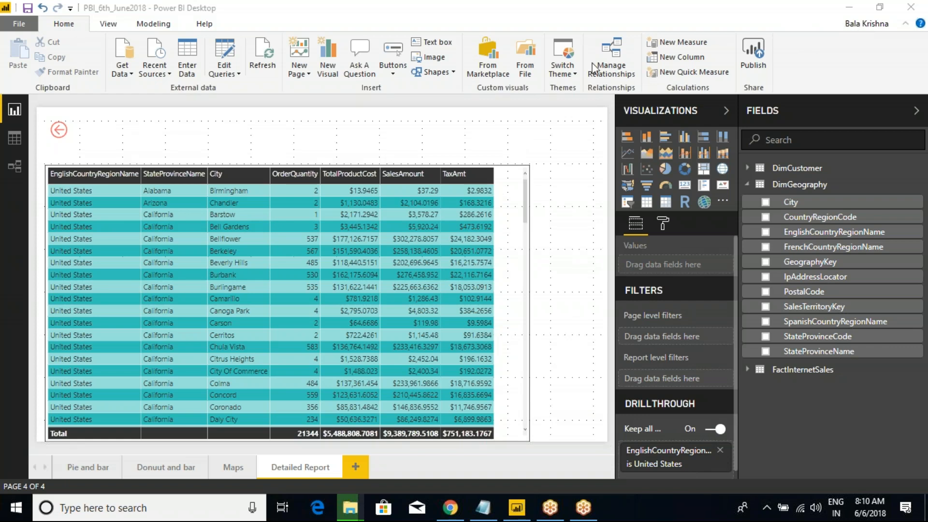
{"action": "left_click", "coordinate": [450, 507]}
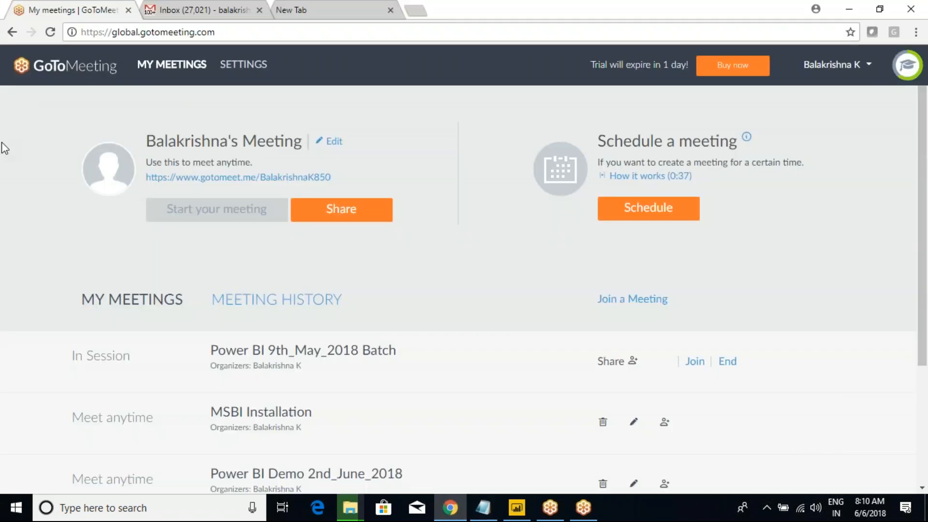
Step: Close the Gmail inbox tab in Chrome
{"action": "left_click", "coordinate": [340, 8]}
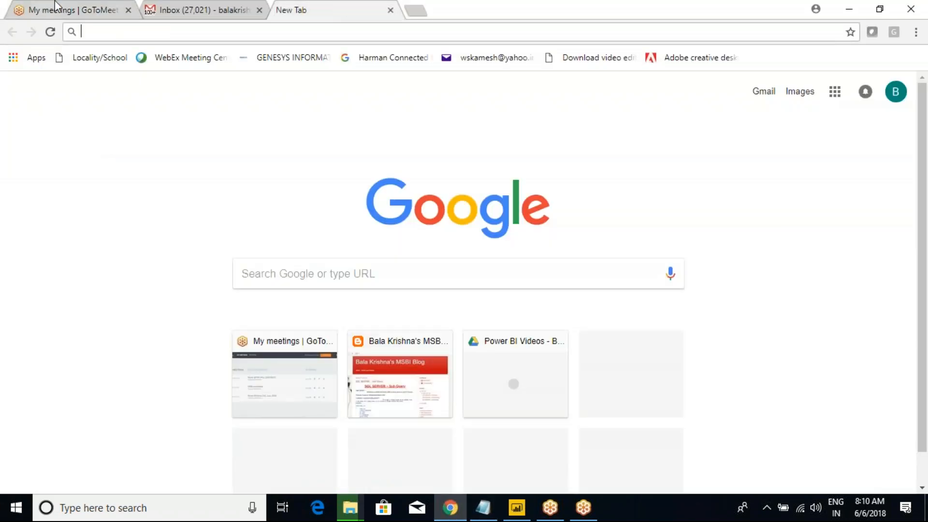
{"action": "left_click", "coordinate": [198, 8]}
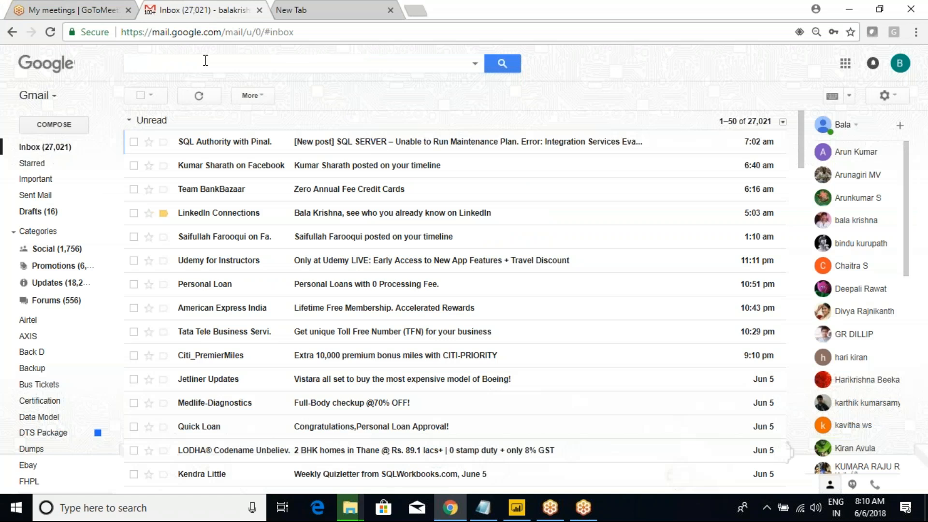
{"action": "left_click", "coordinate": [259, 10]}
Step: Go to app.powerbi.com and sign in with the work account
{"action": "left_click", "coordinate": [224, 35]}
{"action": "type", "text": "app"}
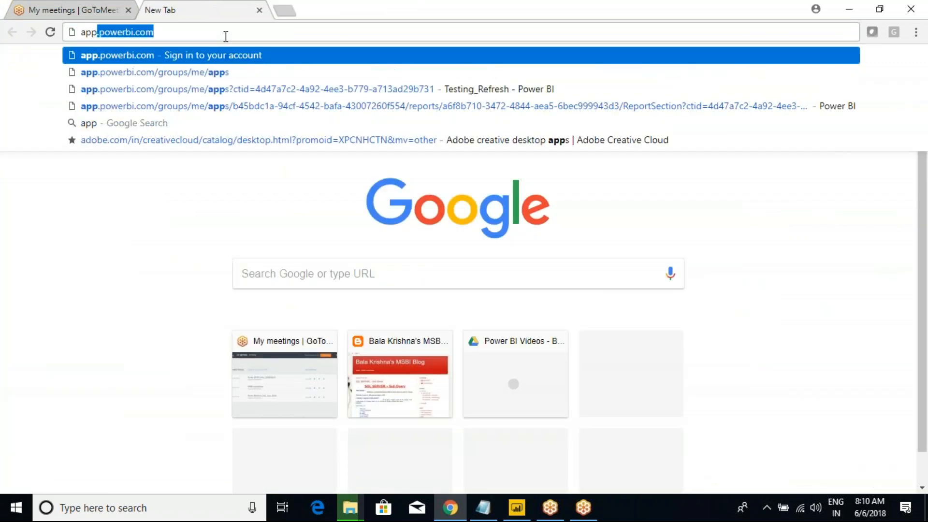
{"action": "key", "text": "Return"}
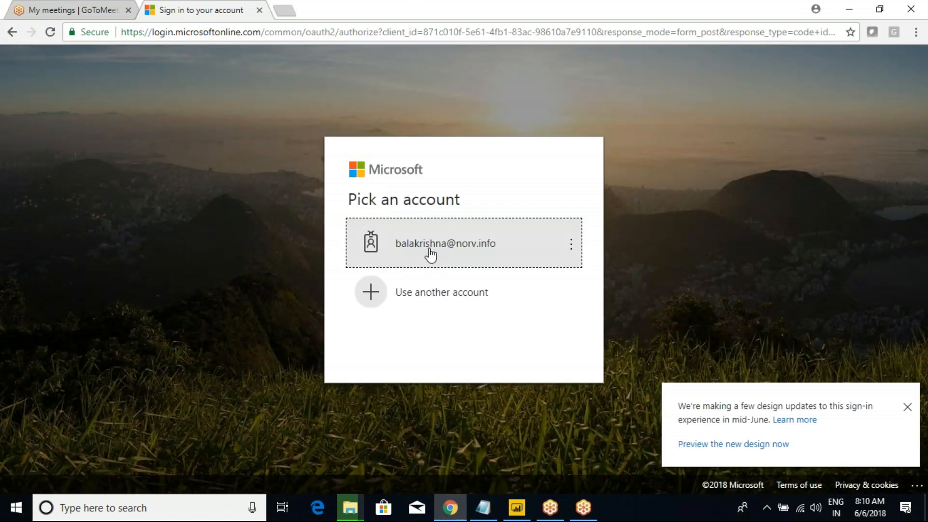
{"action": "left_click", "coordinate": [430, 254]}
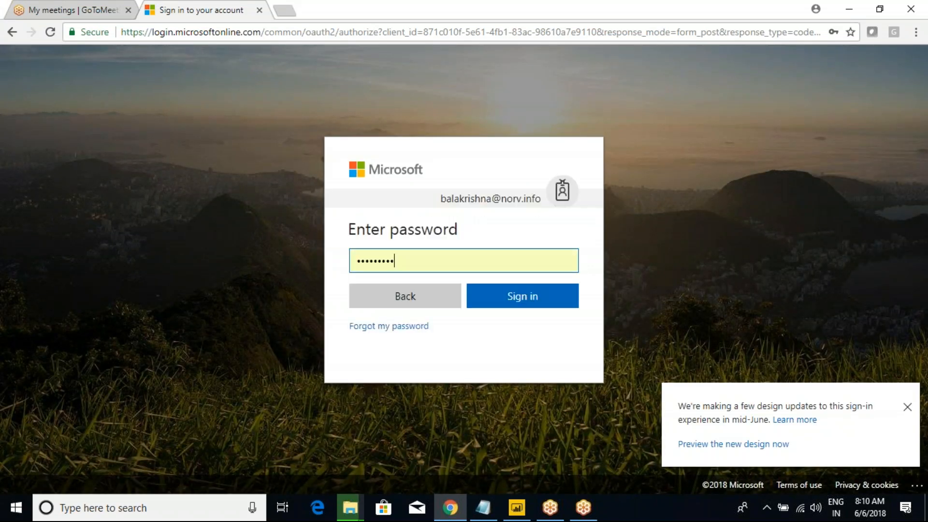
{"action": "left_click", "coordinate": [513, 302]}
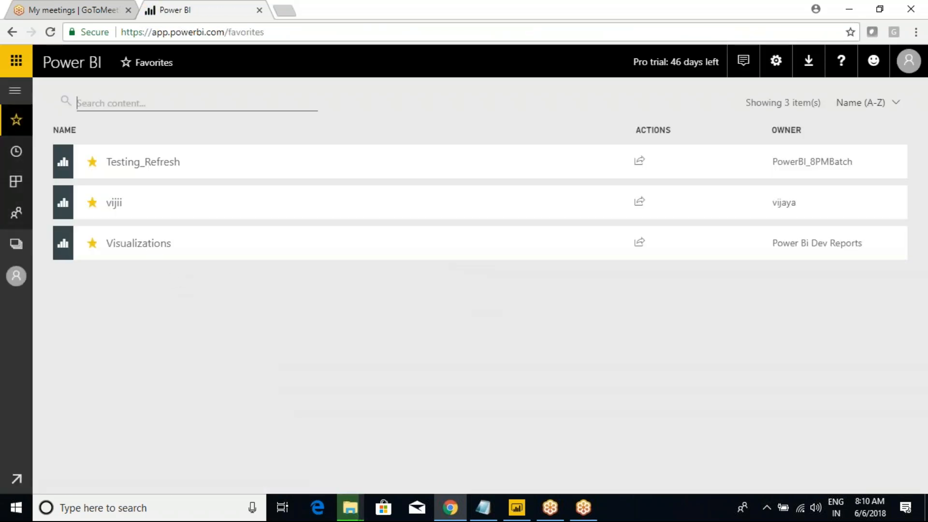
Step: Open the 9th_May_2018 report from the Power Bi Dev Reports workspace via the navigation pane
{"action": "left_click", "coordinate": [15, 93]}
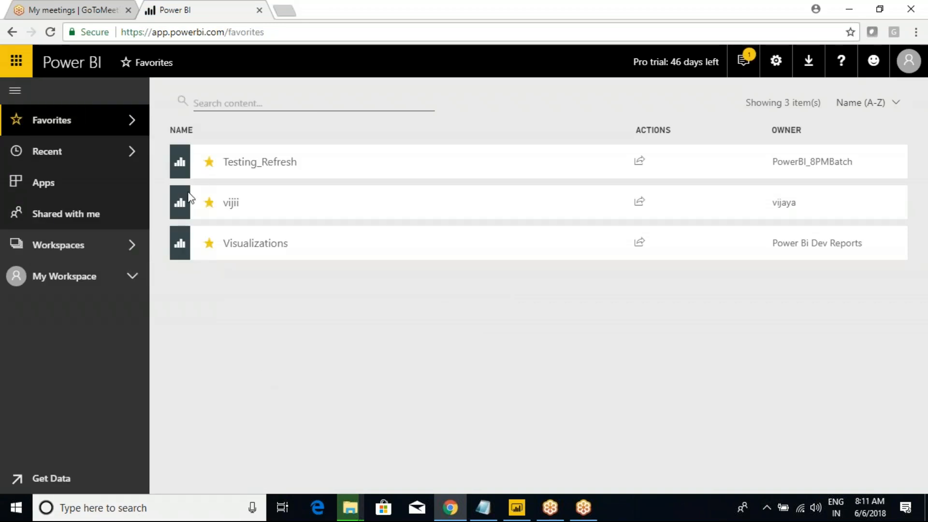
{"action": "left_click", "coordinate": [129, 249]}
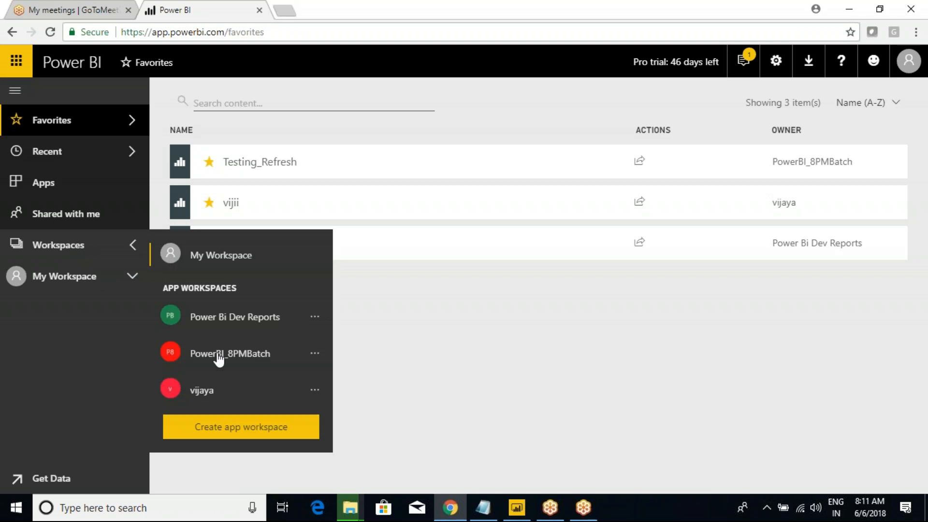
{"action": "left_click", "coordinate": [228, 322]}
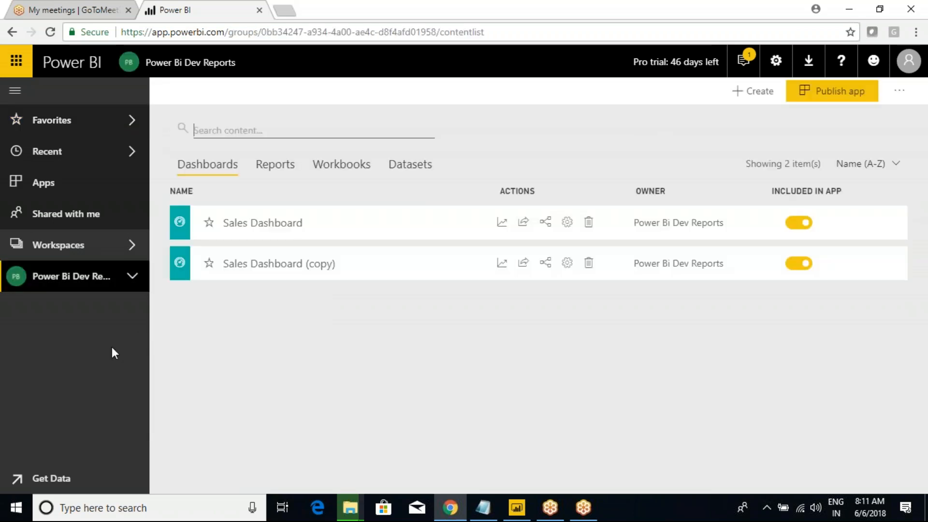
{"action": "left_click", "coordinate": [124, 284]}
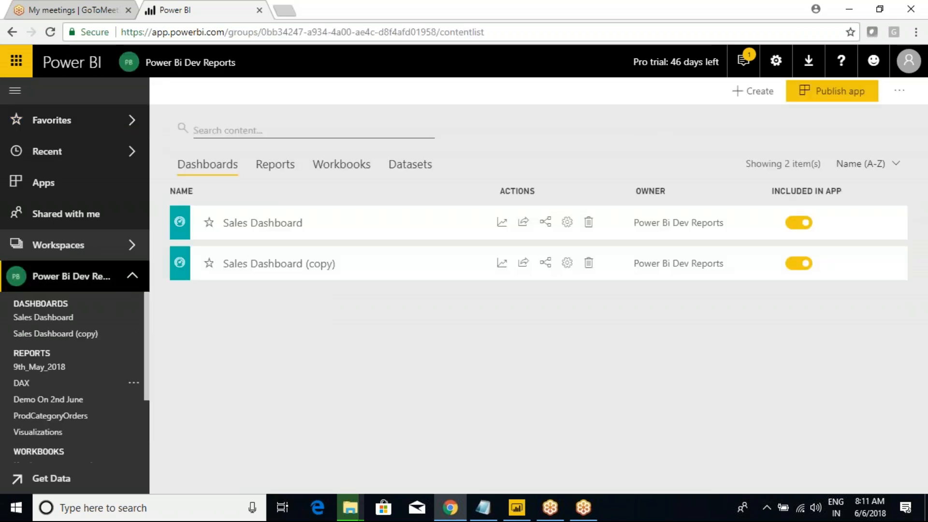
{"action": "left_click", "coordinate": [43, 368]}
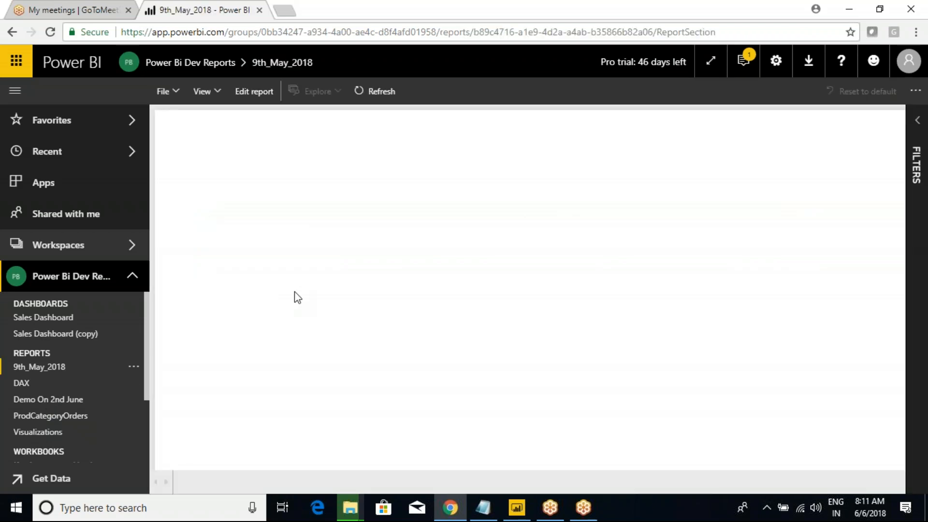
Step: Browse the 9th_May_2018 report's options and File menu, then dismiss them
{"action": "mouse_move", "coordinate": [483, 508]}
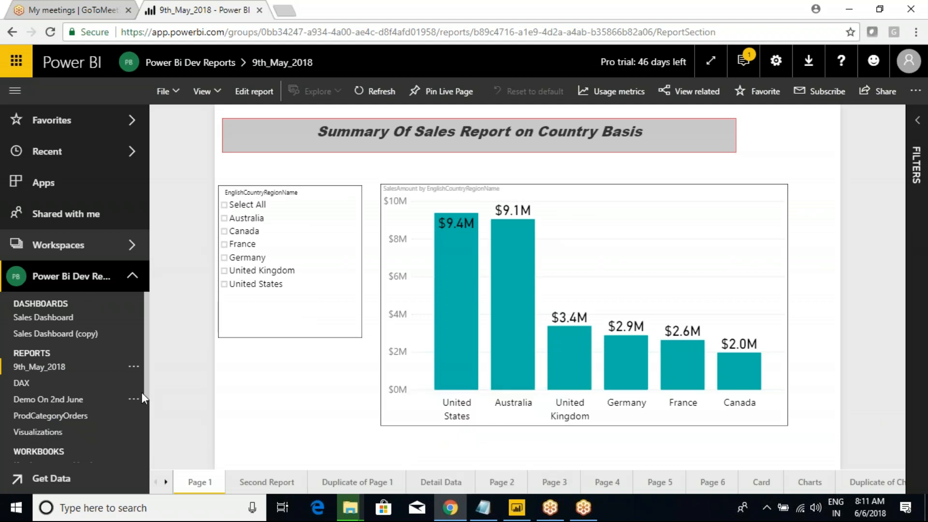
{"action": "left_click", "coordinate": [134, 367]}
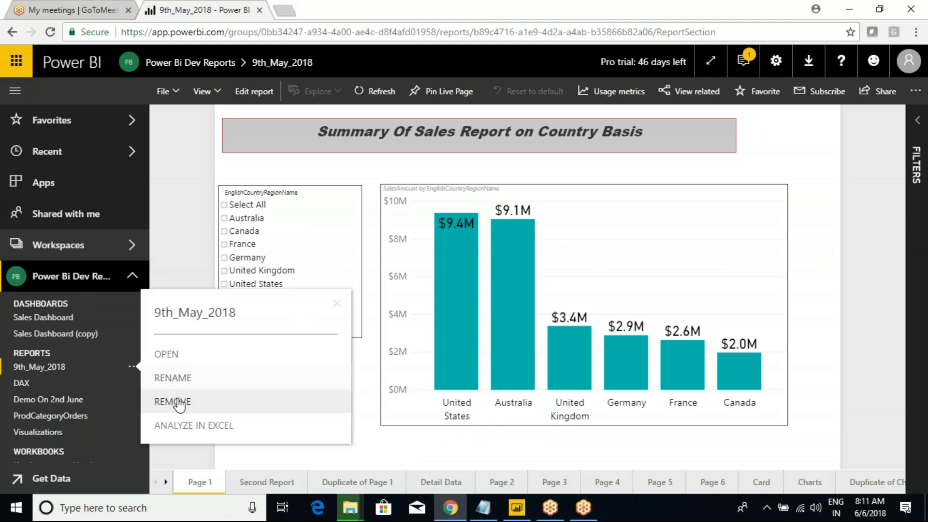
{"action": "left_click", "coordinate": [32, 371]}
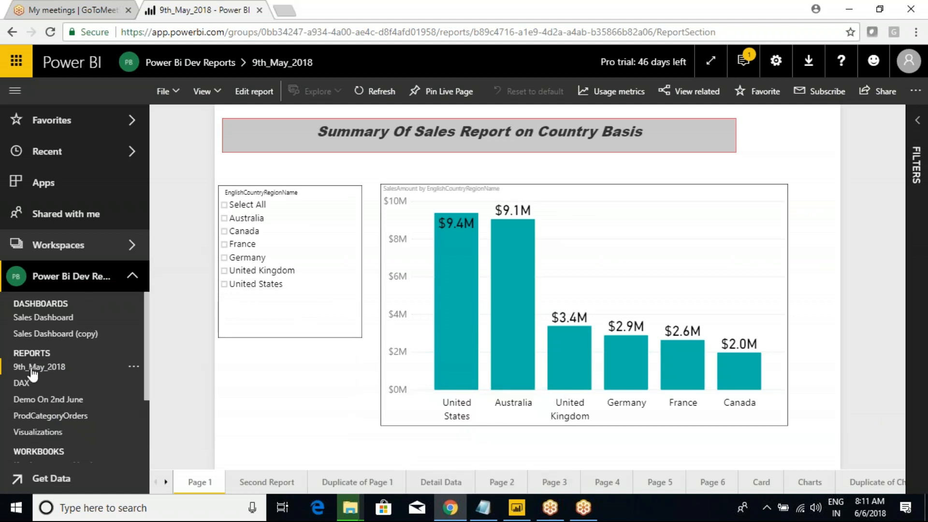
{"action": "left_click", "coordinate": [177, 95]}
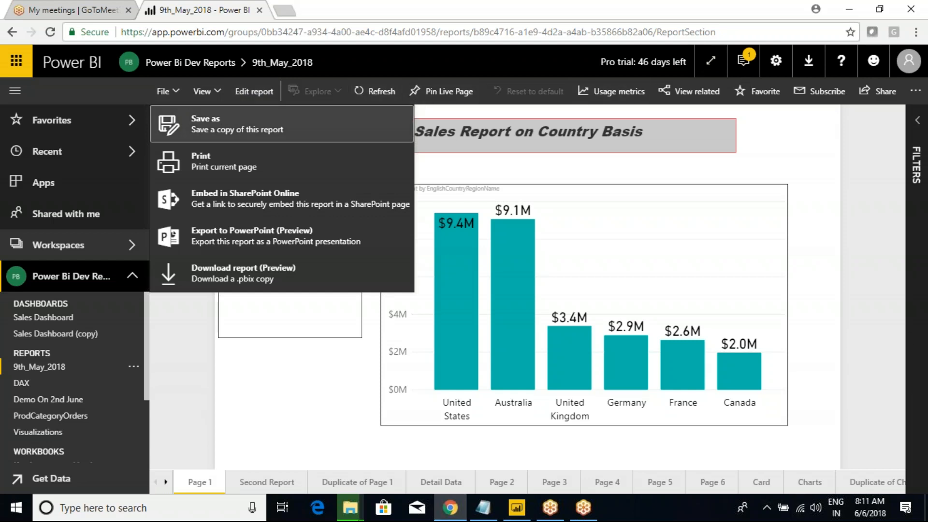
{"action": "left_click", "coordinate": [885, 137]}
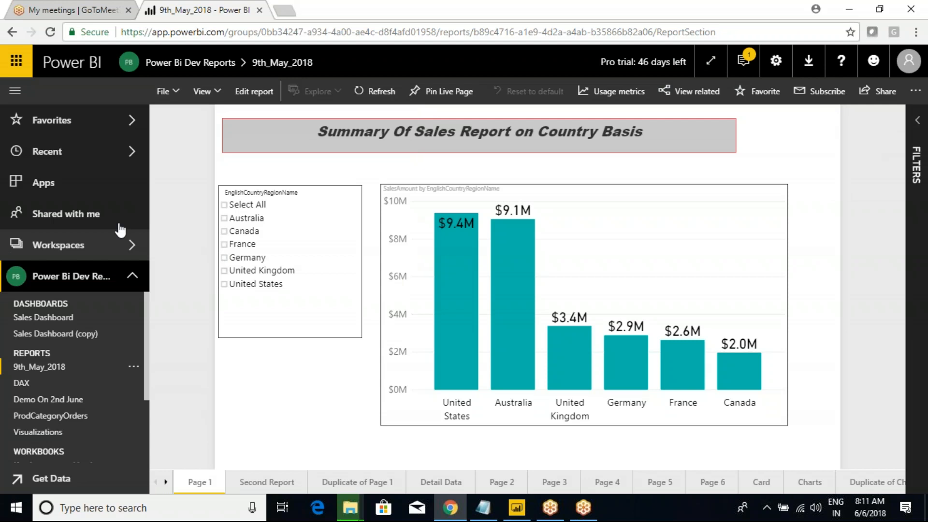
Step: Return to Power BI Desktop's Detailed Report and collapse the DimGeography field list
{"action": "mouse_move", "coordinate": [517, 508]}
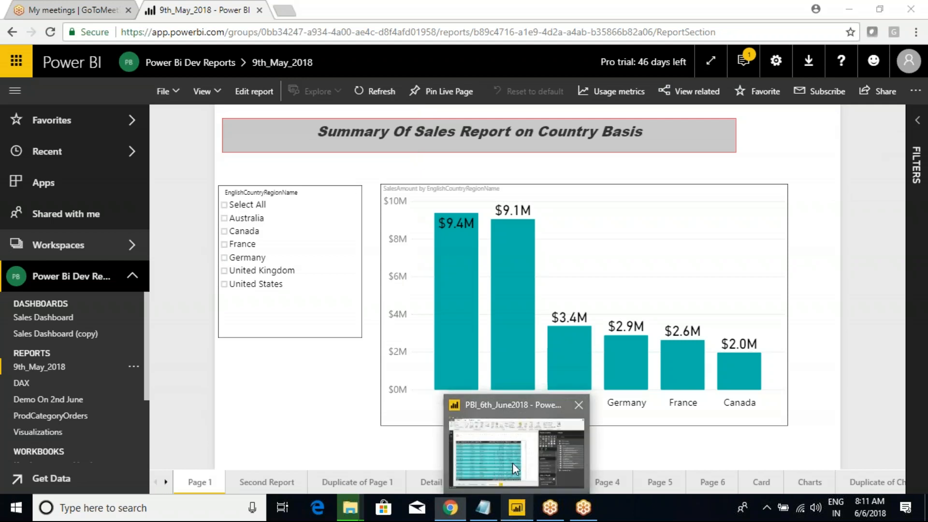
{"action": "left_click", "coordinate": [512, 463]}
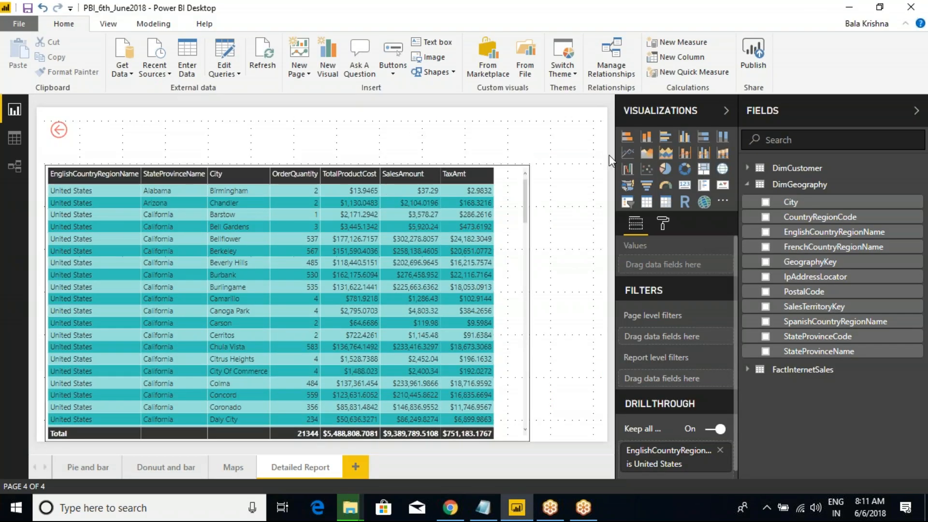
{"action": "left_click", "coordinate": [747, 184]}
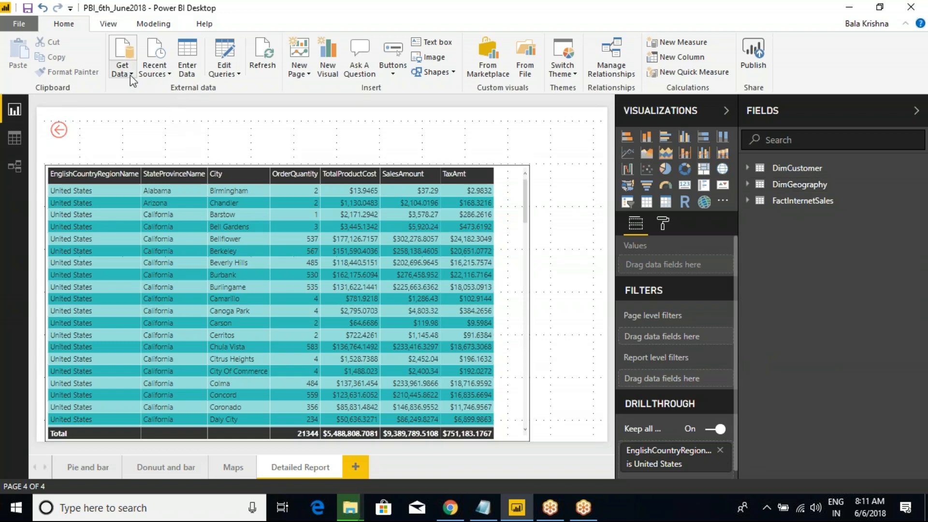
Step: Close the open Notes file in Notepad, saving it
{"action": "left_click", "coordinate": [481, 507]}
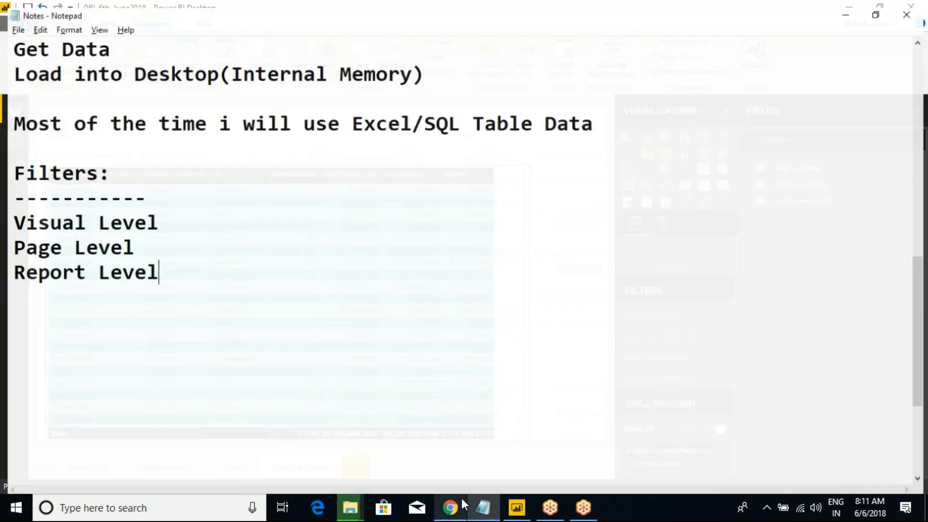
{"action": "left_click", "coordinate": [910, 7]}
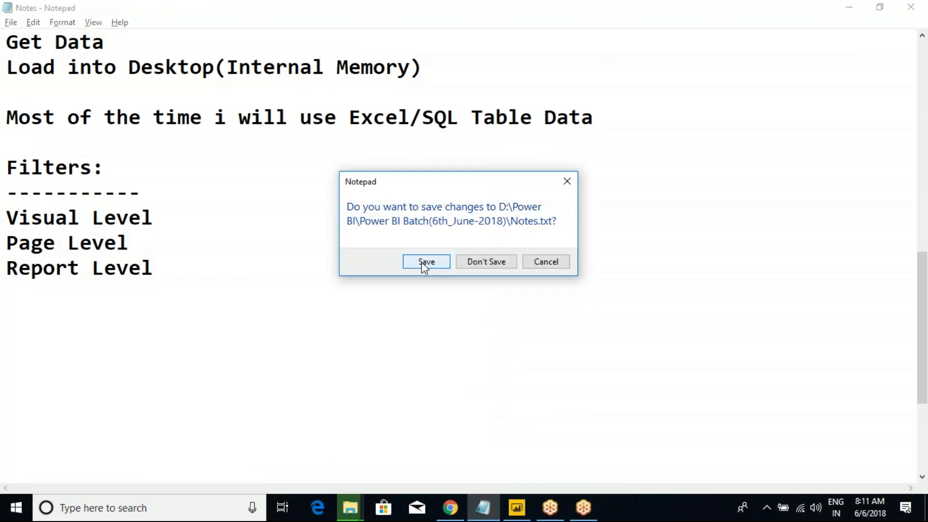
{"action": "left_click", "coordinate": [423, 261]}
Step: Open Class Notes from the Power BI New Batch(9th_May2018) folder in Notepad
{"action": "mouse_move", "coordinate": [350, 507]}
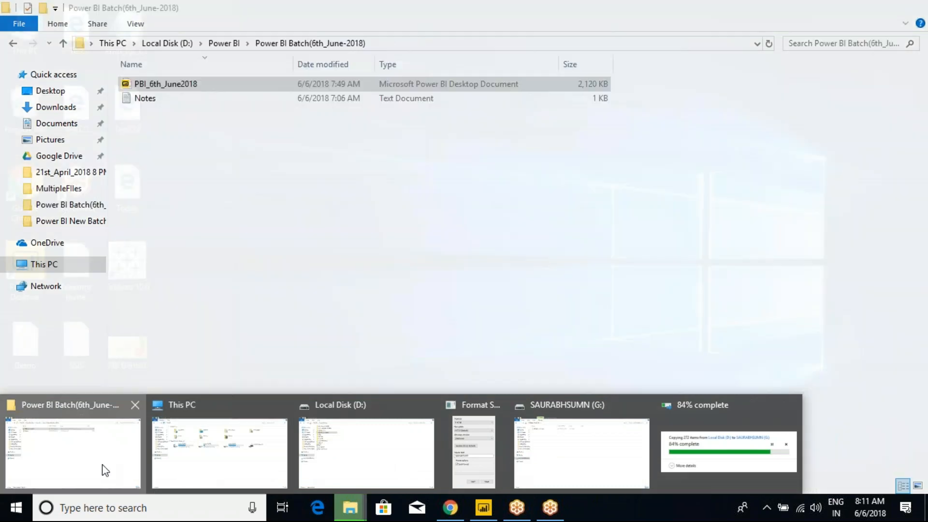
{"action": "left_click", "coordinate": [101, 466]}
{"action": "left_click", "coordinate": [227, 43]}
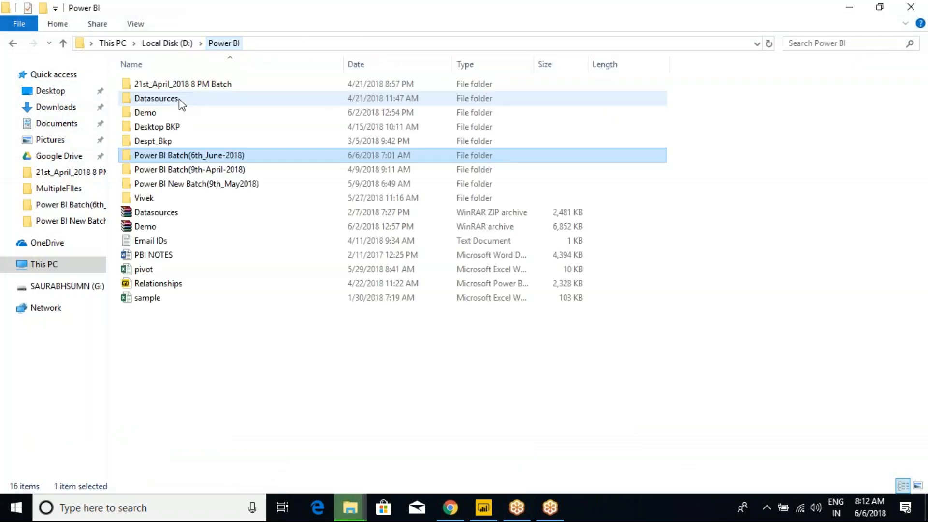
{"action": "left_click", "coordinate": [201, 171]}
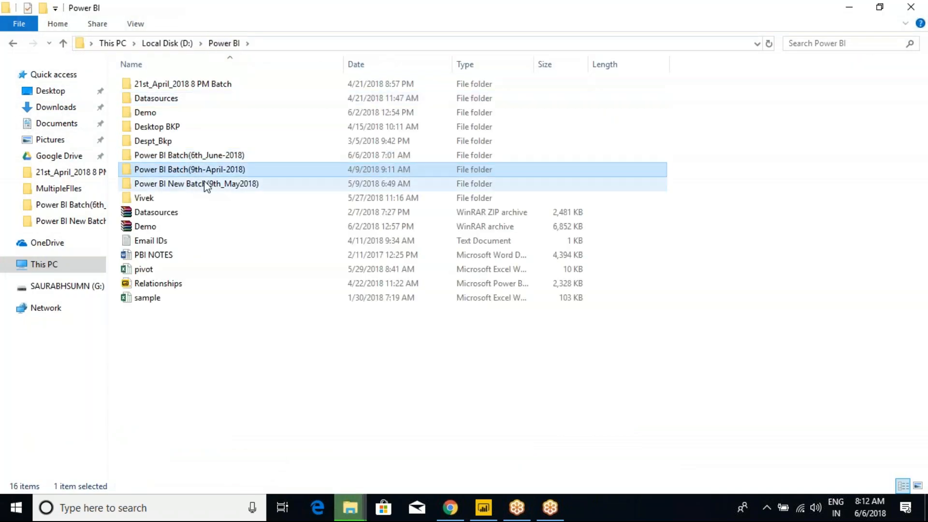
{"action": "double_click", "coordinate": [207, 186]}
{"action": "left_click", "coordinate": [157, 187]}
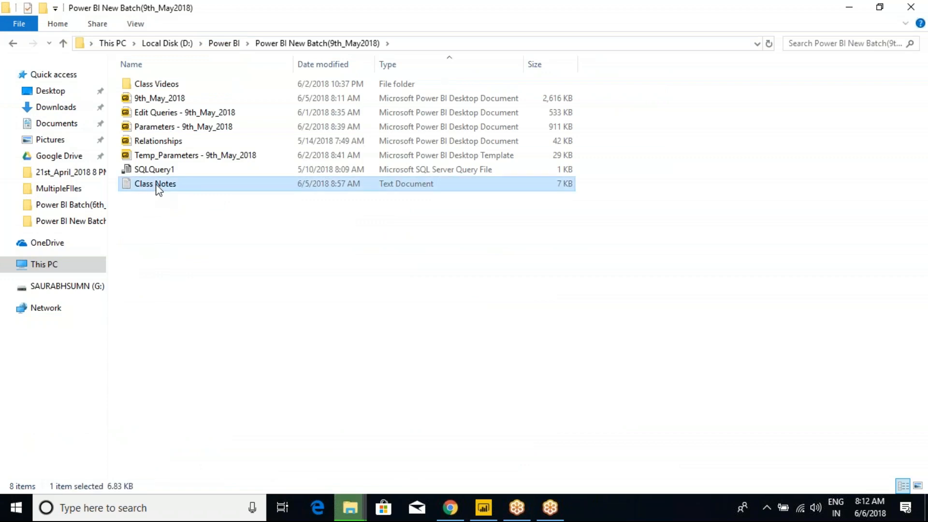
{"action": "double_click", "coordinate": [157, 188]}
Step: Maximize Notepad and highlight tomorrow's topics: Install Gateway through Schedule Refresh
{"action": "left_click", "coordinate": [465, 90]}
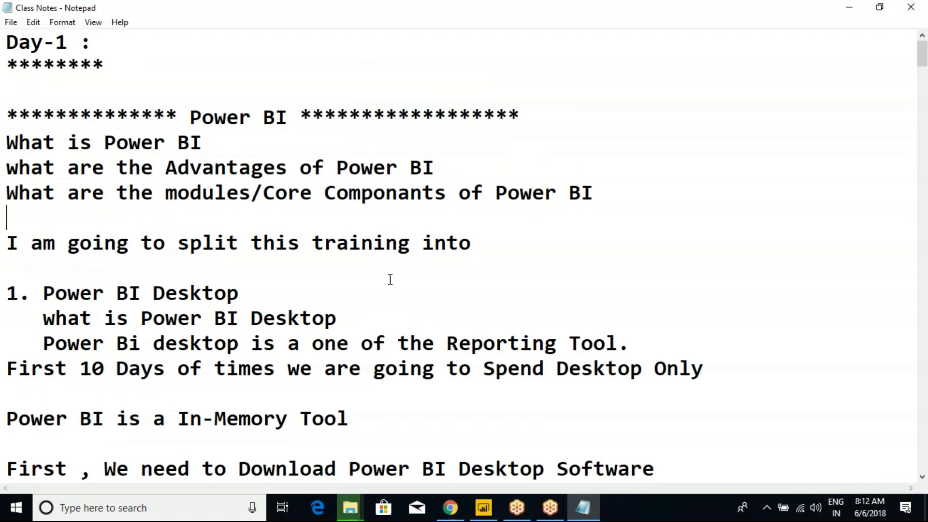
{"action": "key", "text": "ctrl+End"}
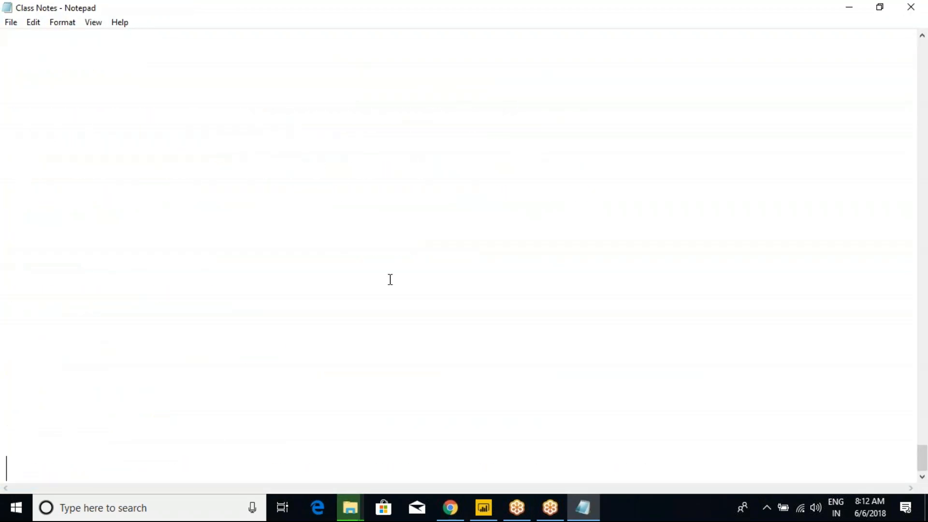
{"action": "scroll", "coordinate": [237, 307], "scroll_direction": "up", "scroll_amount": 5}
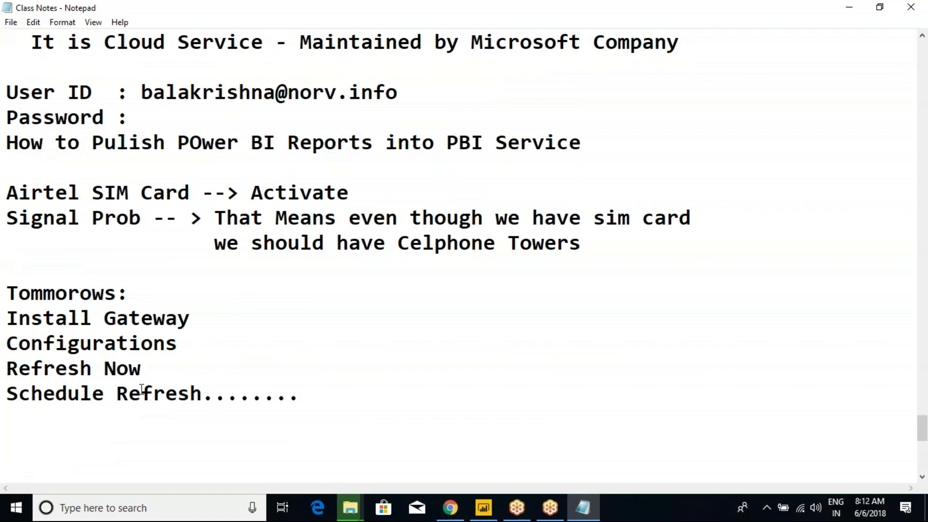
{"action": "scroll", "coordinate": [141, 390], "scroll_direction": "down", "scroll_amount": 1}
{"action": "left_click_drag", "start_coordinate": [30, 234], "coordinate": [152, 267]}
{"action": "key", "text": "Down"}
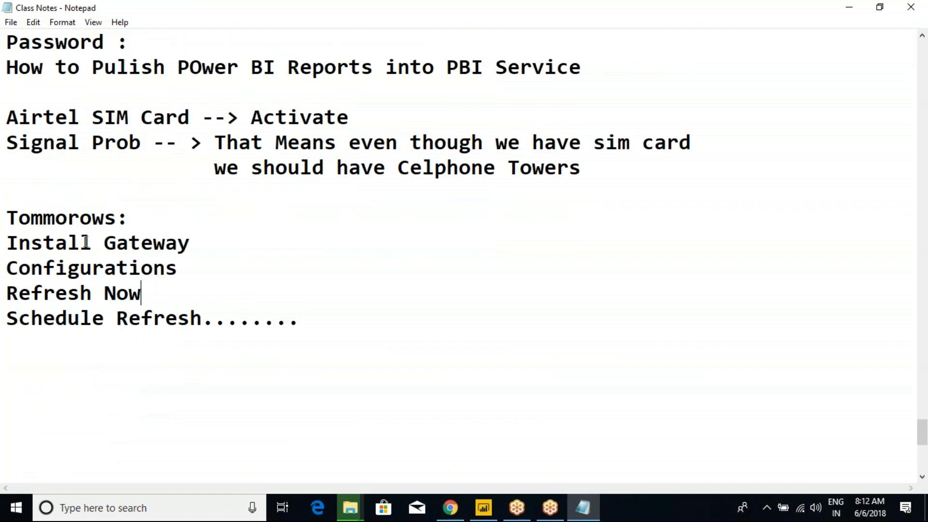
{"action": "left_click_drag", "start_coordinate": [8, 209], "coordinate": [290, 321]}
{"action": "left_click", "coordinate": [289, 322]}
{"action": "left_click_drag", "start_coordinate": [19, 224], "coordinate": [332, 356]}
{"action": "left_click", "coordinate": [422, 365]}
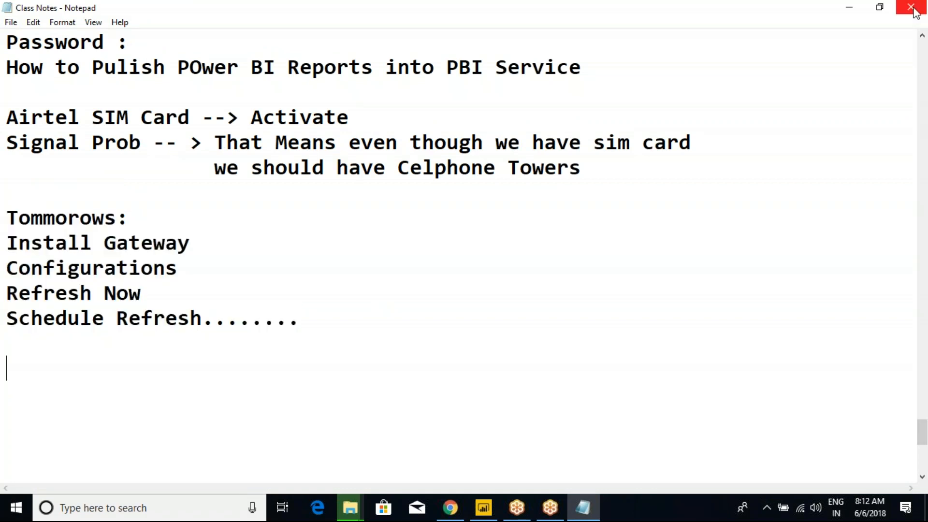
{"action": "left_click", "coordinate": [304, 318]}
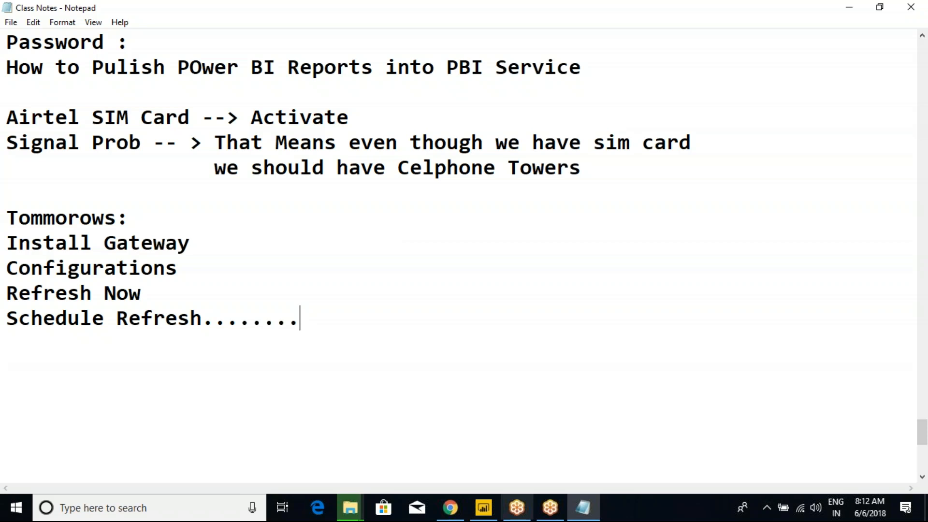
{"action": "left_click", "coordinate": [483, 508]}
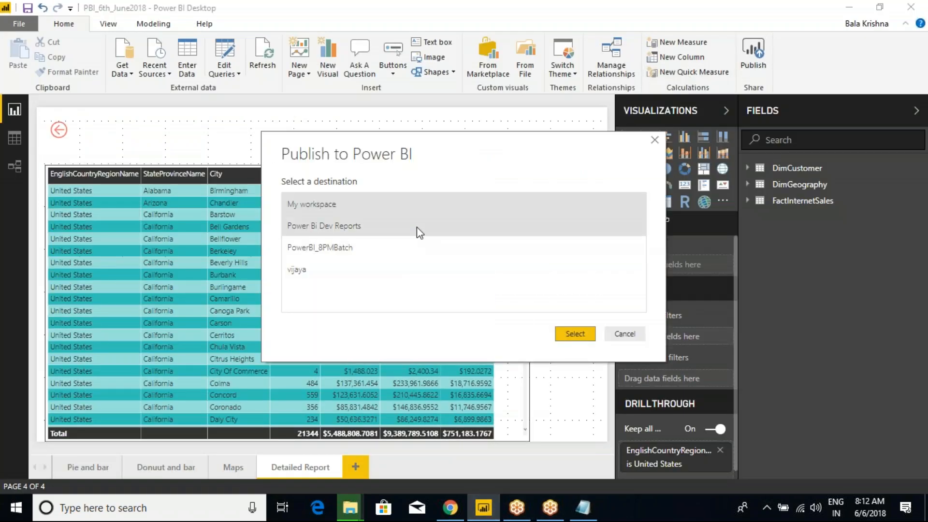
Step: Cancel publishing, minimize to the desktop, and launch a new Power BI Desktop session
{"action": "left_click", "coordinate": [623, 333]}
{"action": "key", "text": "super+d"}
{"action": "double_click", "coordinate": [25, 264]}
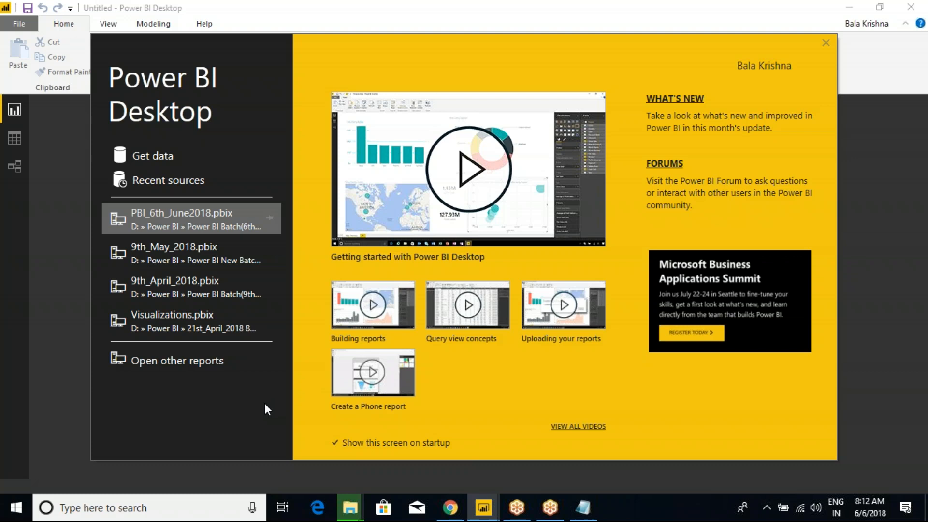
Step: Close the drive format dialog and the Power BI start screen
{"action": "key", "text": "alt+Tab"}
{"action": "key", "text": "alt+Tab"}
{"action": "key", "text": "alt+Tab"}
{"action": "key", "text": "alt+Tab"}
{"action": "key", "text": "alt+Tab"}
{"action": "key", "text": "alt+Tab"}
{"action": "key", "text": "alt+Tab"}
{"action": "key", "text": "alt+Tab"}
{"action": "key", "text": "alt+Tab"}
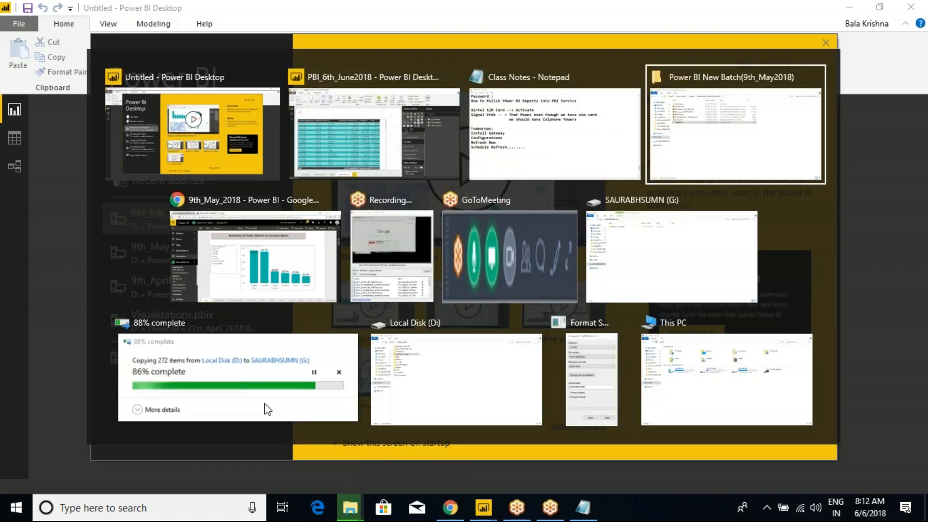
{"action": "key", "text": "alt+Tab"}
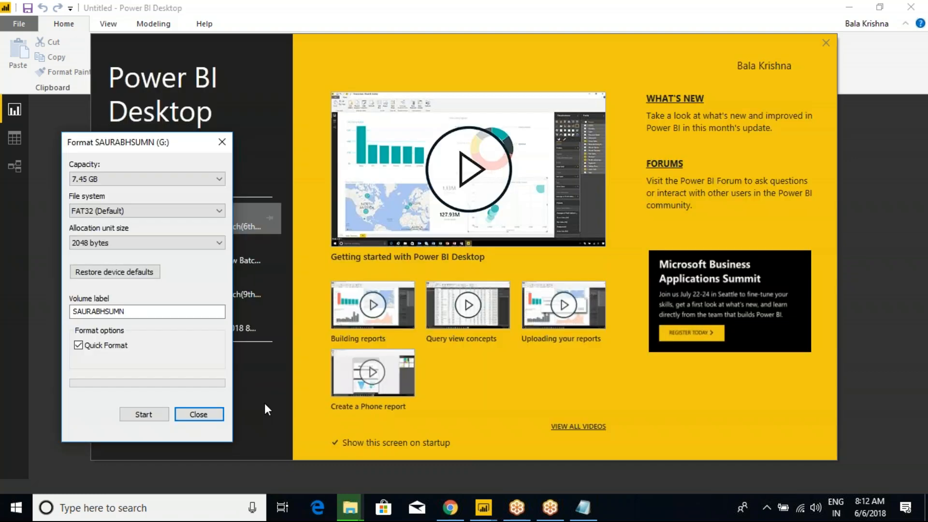
{"action": "left_click", "coordinate": [223, 142]}
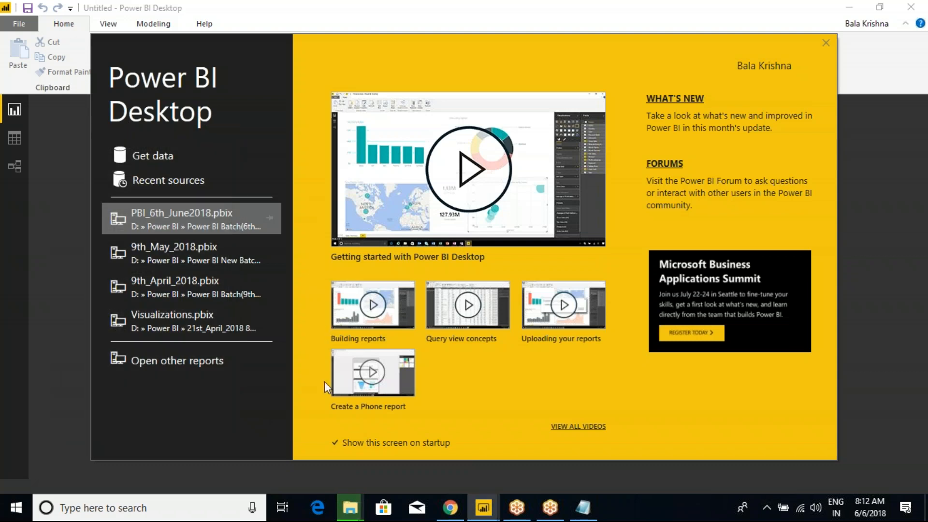
{"action": "left_click", "coordinate": [825, 42]}
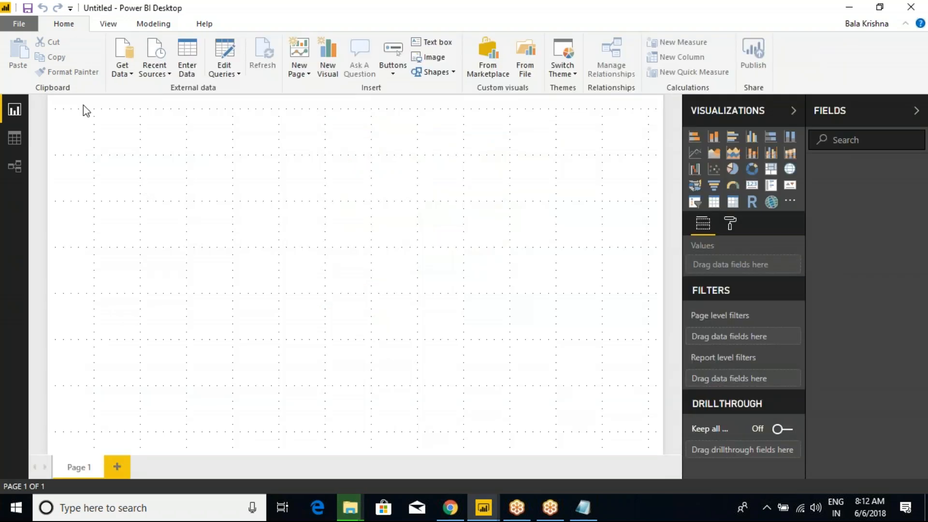
Step: Get Excel data from Emp in D:\Power BI\Power BI Batch(9th-April-2018)
{"action": "left_click", "coordinate": [129, 77]}
{"action": "left_click", "coordinate": [152, 112]}
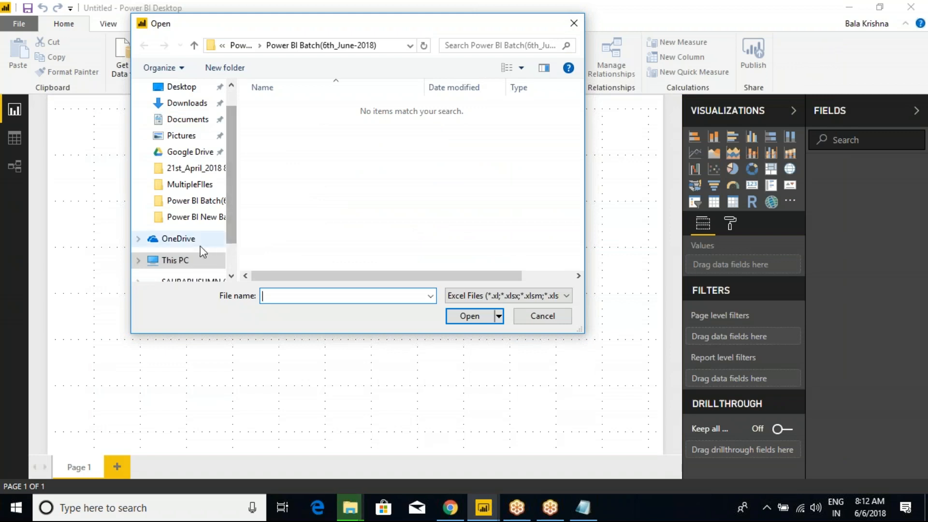
{"action": "scroll", "coordinate": [226, 193], "scroll_direction": "down", "scroll_amount": 1}
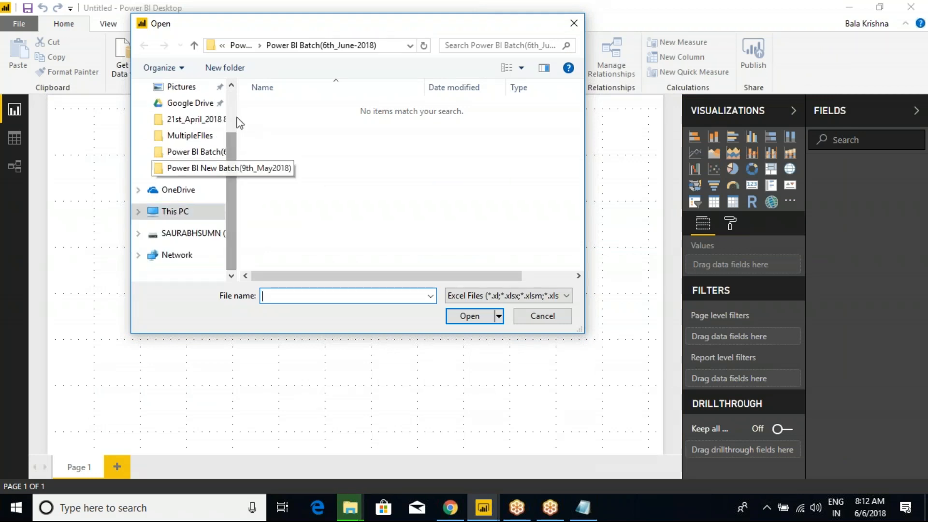
{"action": "left_click", "coordinate": [241, 45]}
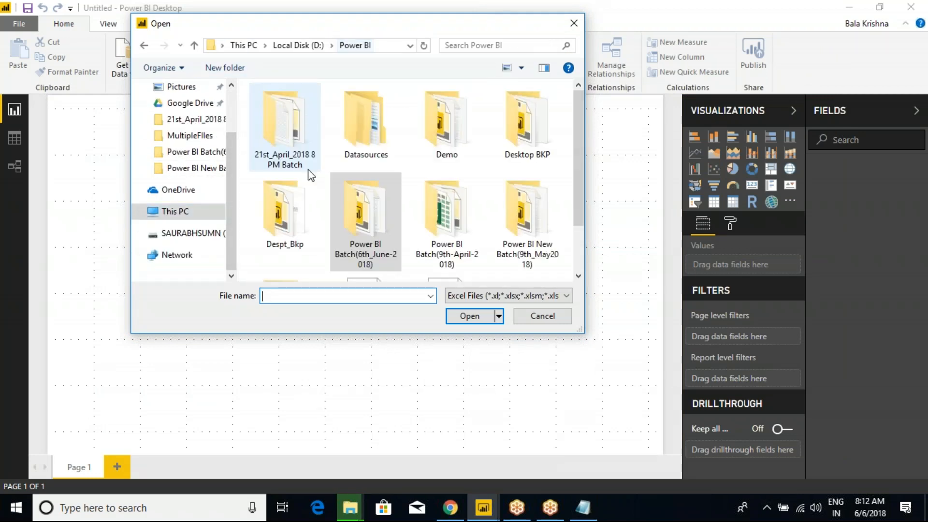
{"action": "left_click", "coordinate": [447, 223]}
{"action": "double_click", "coordinate": [446, 224]}
{"action": "left_click", "coordinate": [270, 150]}
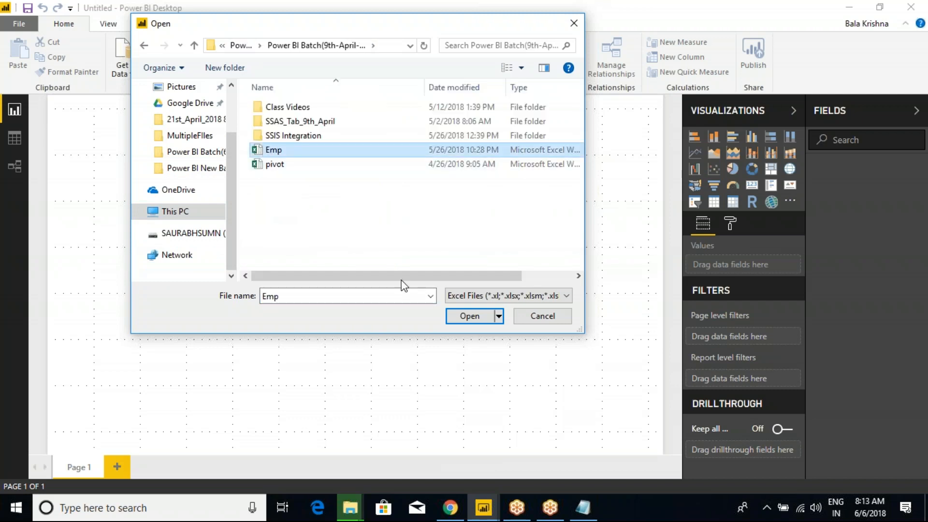
{"action": "left_click", "coordinate": [468, 319]}
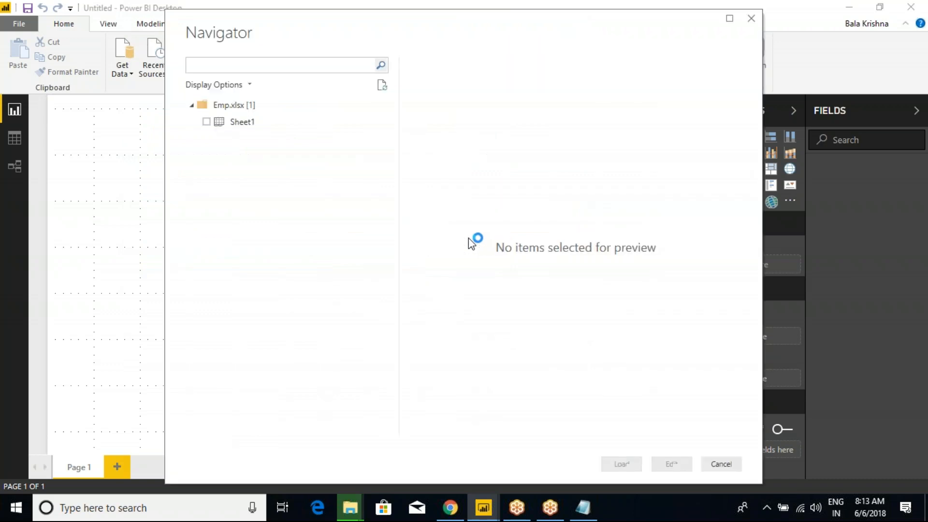
Step: Preview Sheet1 in the Navigator, then close it without loading
{"action": "left_click_drag", "start_coordinate": [285, 42], "coordinate": [226, 84]}
{"action": "left_click", "coordinate": [148, 164]}
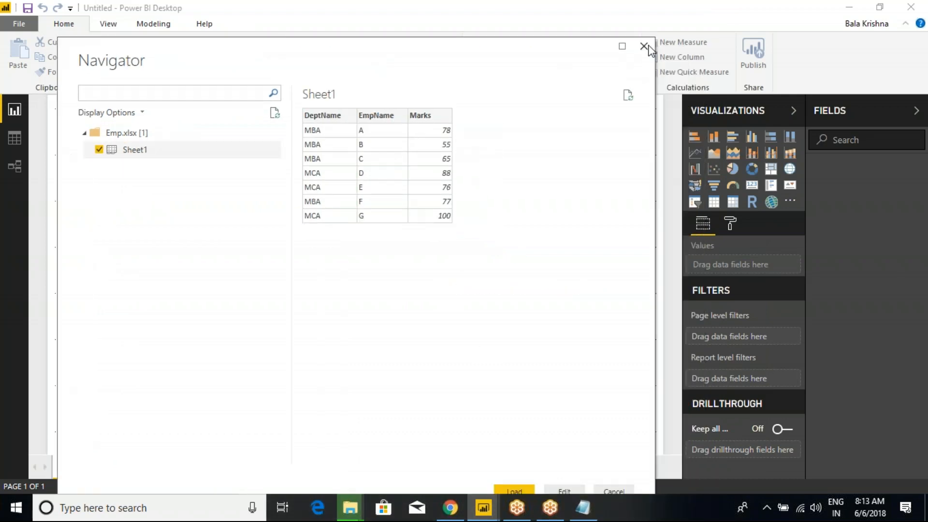
{"action": "left_click", "coordinate": [643, 44]}
Step: Reopen the Emp Excel workbook and load Sheet1 into the report
{"action": "left_click", "coordinate": [122, 71]}
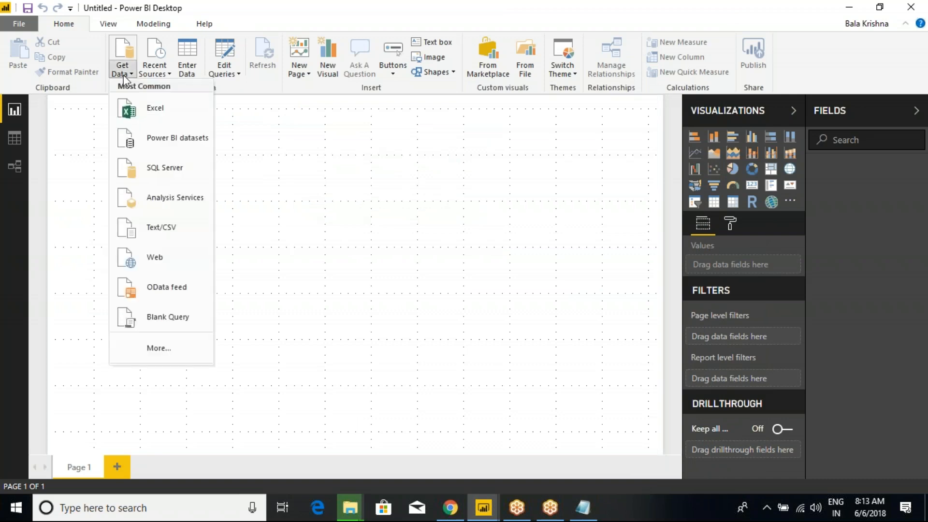
{"action": "left_click", "coordinate": [140, 109]}
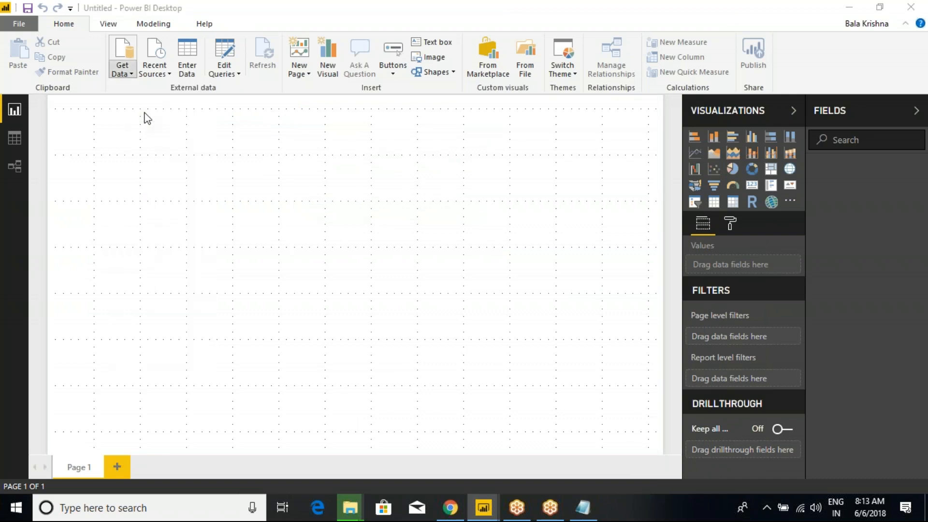
{"action": "left_click", "coordinate": [278, 149]}
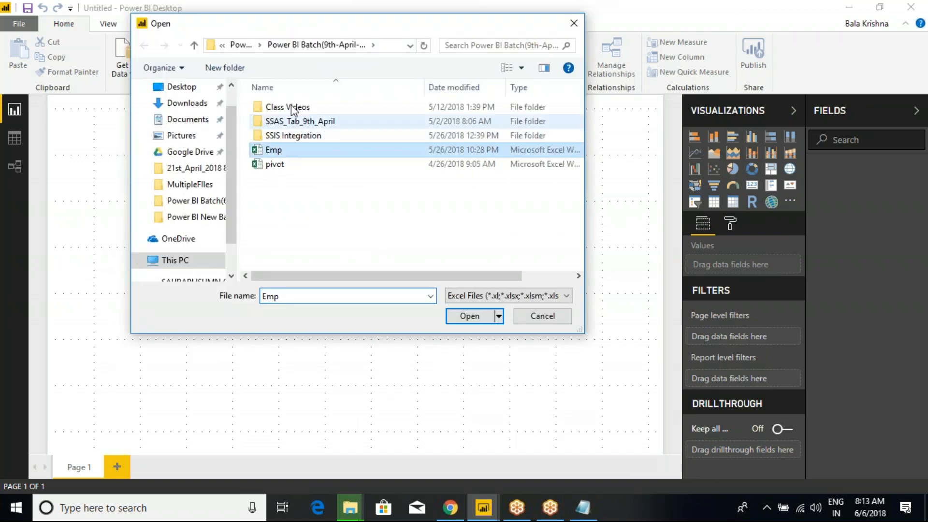
{"action": "left_click", "coordinate": [468, 316]}
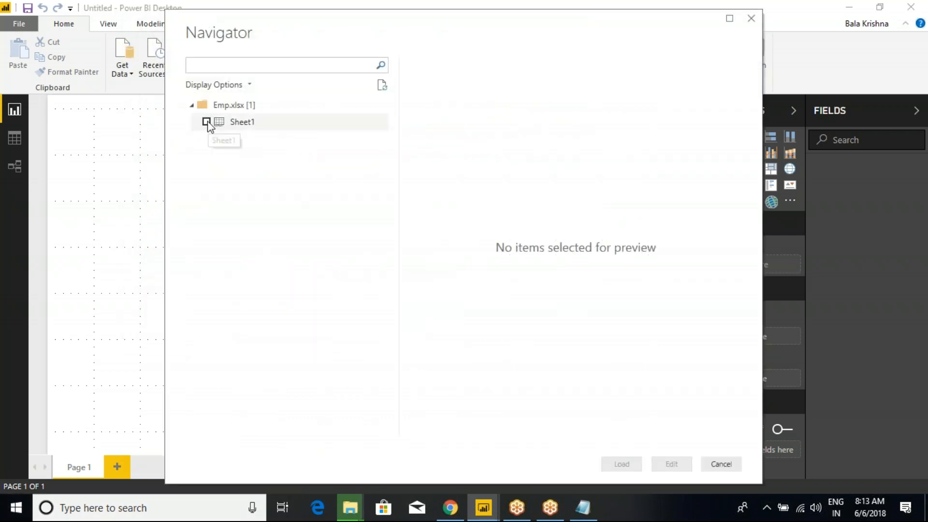
{"action": "left_click", "coordinate": [207, 122]}
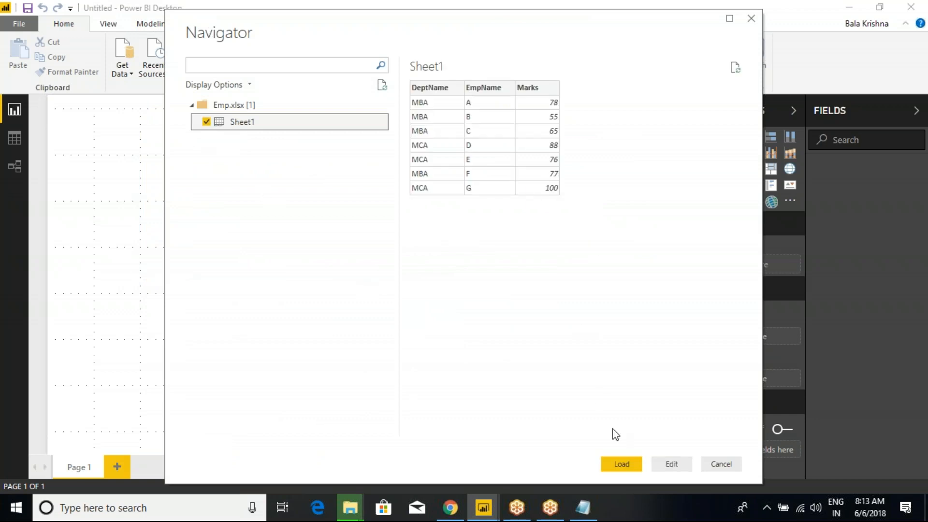
{"action": "left_click", "coordinate": [623, 465]}
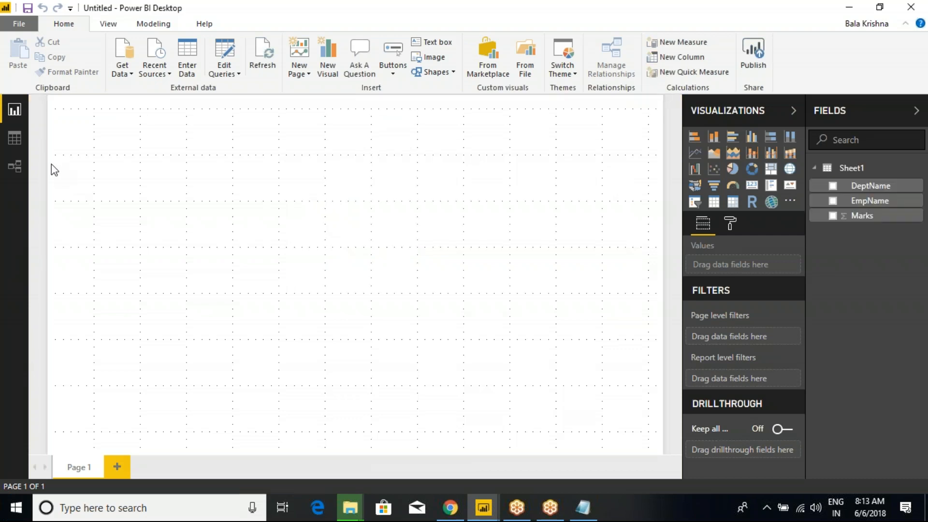
Step: In Data view, filter the DeptName column to show only MBA
{"action": "left_click", "coordinate": [14, 139]}
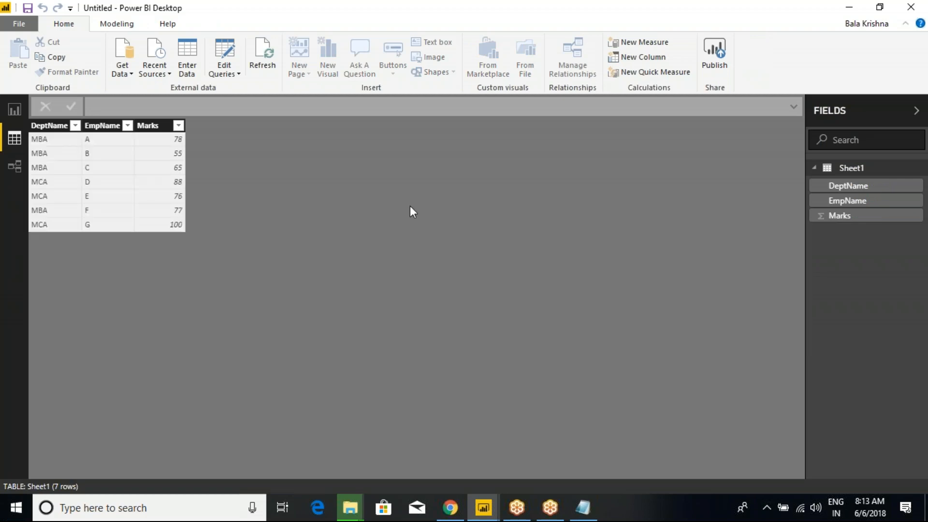
{"action": "left_click", "coordinate": [75, 125]}
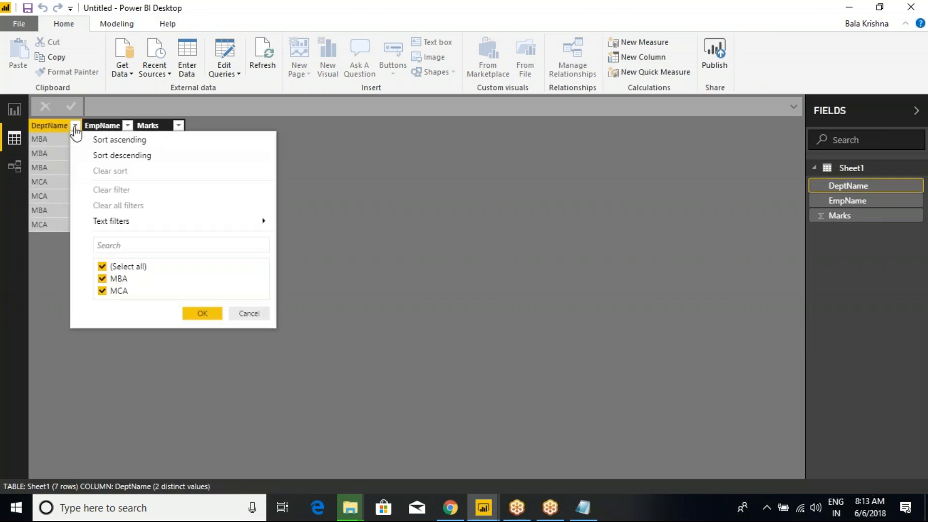
{"action": "left_click", "coordinate": [210, 312]}
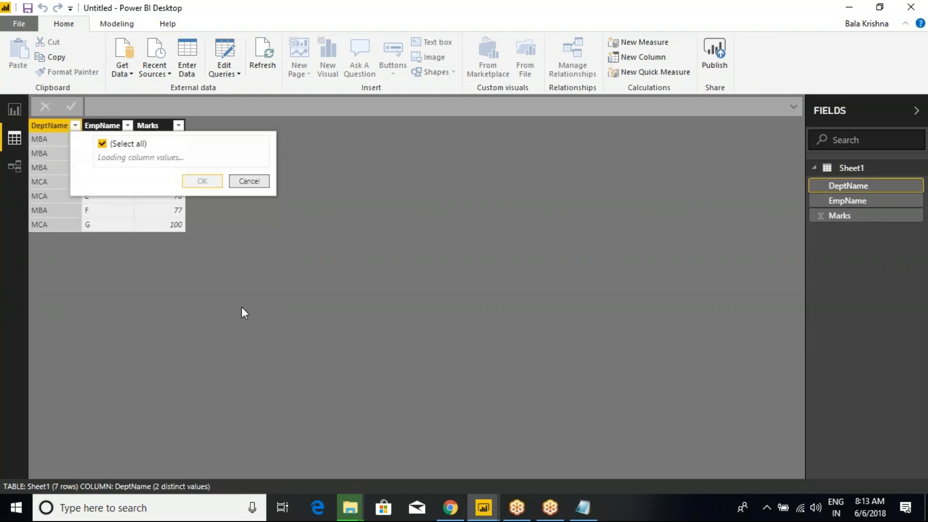
{"action": "left_click", "coordinate": [75, 126]}
{"action": "left_click", "coordinate": [102, 266]}
{"action": "left_click", "coordinate": [102, 278]}
{"action": "left_click", "coordinate": [199, 313]}
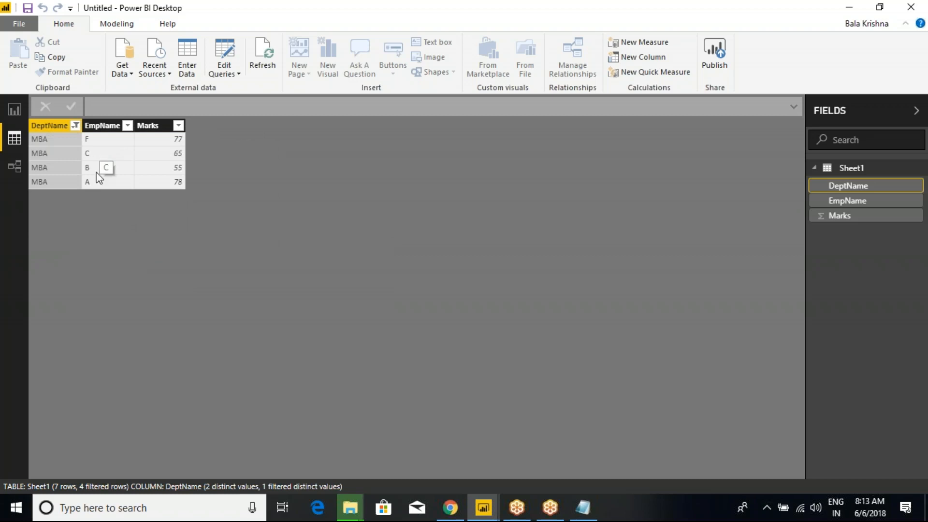
Step: Change the DeptName filter to show only MCA
{"action": "left_click", "coordinate": [74, 126]}
{"action": "left_click", "coordinate": [102, 278]}
{"action": "left_click", "coordinate": [102, 290]}
{"action": "left_click", "coordinate": [199, 313]}
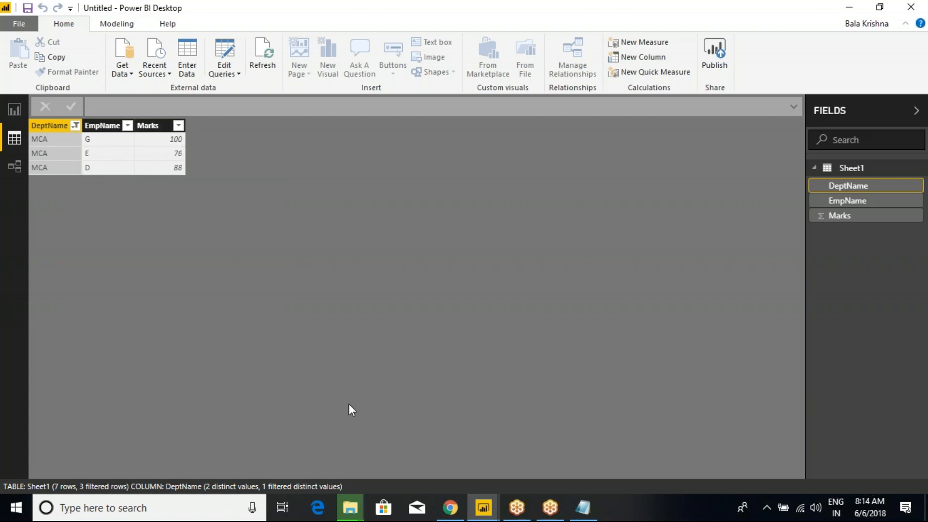
Step: Select all DeptName values to show every row, then switch to Report view
{"action": "left_click", "coordinate": [74, 126]}
{"action": "left_click", "coordinate": [102, 267]}
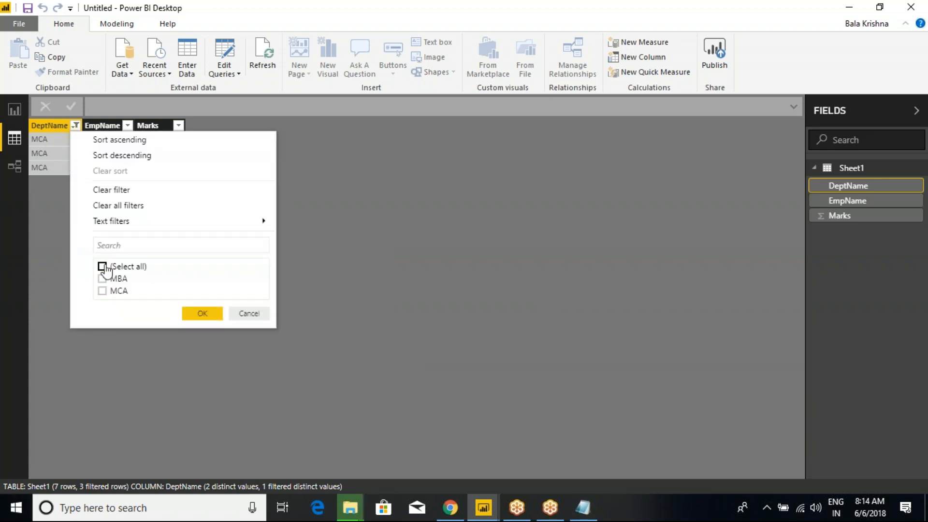
{"action": "left_click", "coordinate": [102, 267]}
{"action": "left_click", "coordinate": [203, 315]}
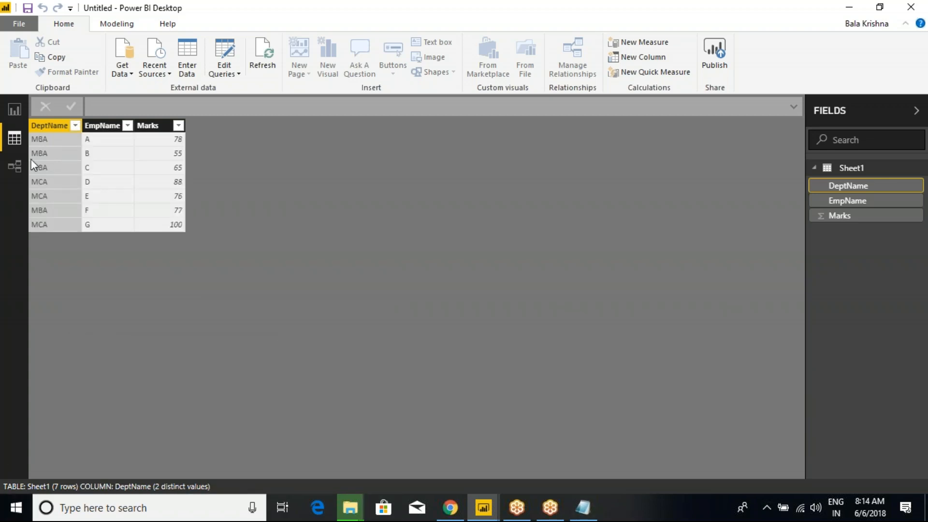
{"action": "left_click", "coordinate": [14, 112]}
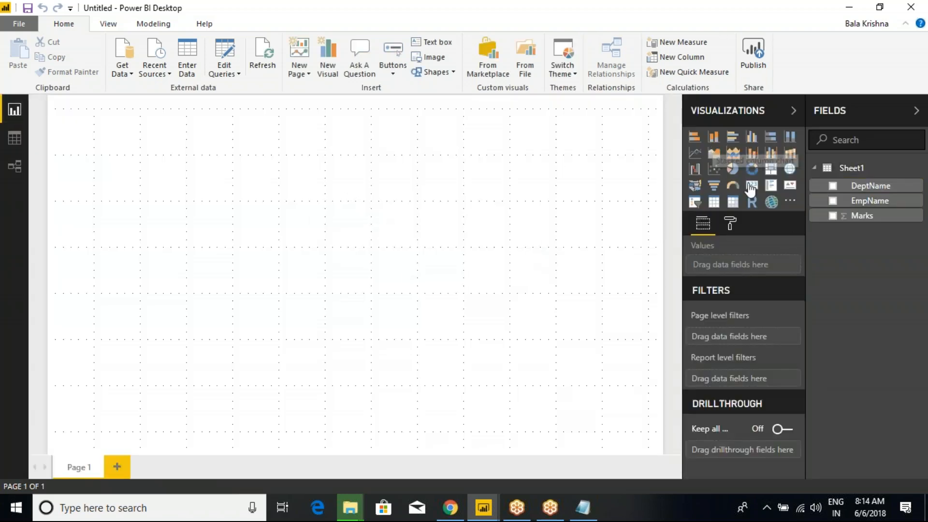
Step: Add a table visual, enlarge it, and place it at the page's top-left
{"action": "left_click", "coordinate": [714, 202]}
{"action": "left_click_drag", "start_coordinate": [151, 181], "coordinate": [369, 178]}
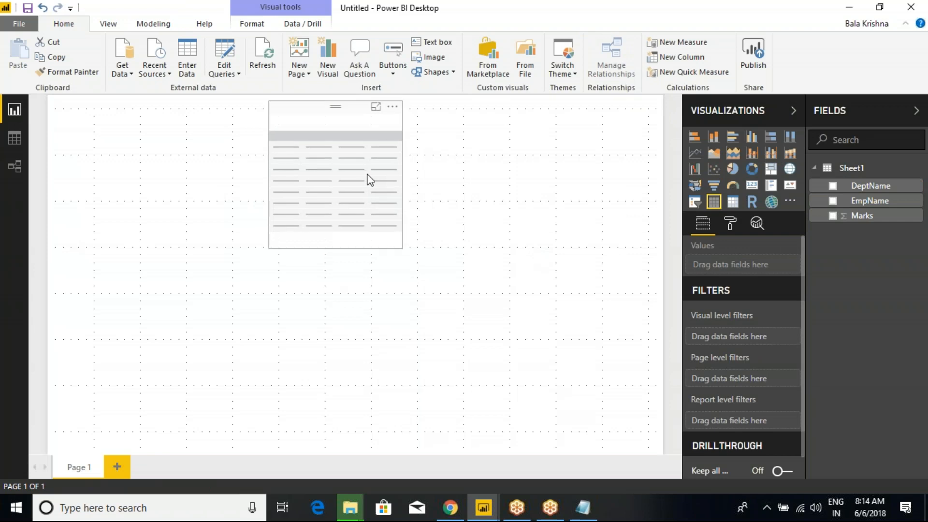
{"action": "left_click_drag", "start_coordinate": [401, 246], "coordinate": [480, 261]}
{"action": "left_click_drag", "start_coordinate": [393, 153], "coordinate": [196, 169]}
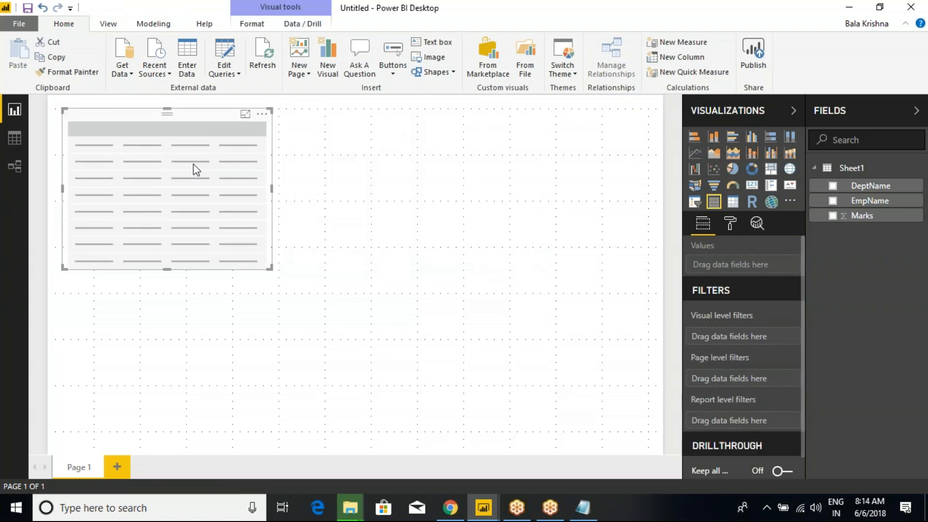
Step: Add DeptName, EmpName and Marks to the table, with Marks set to Don't summarize
{"action": "left_click", "coordinate": [832, 187]}
{"action": "left_click", "coordinate": [833, 200]}
{"action": "left_click", "coordinate": [833, 215]}
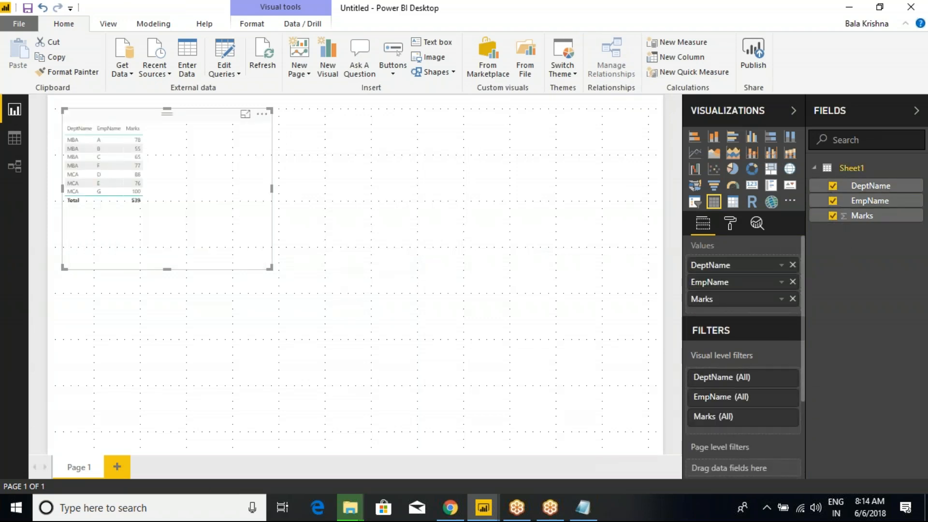
{"action": "right_click", "coordinate": [744, 300]}
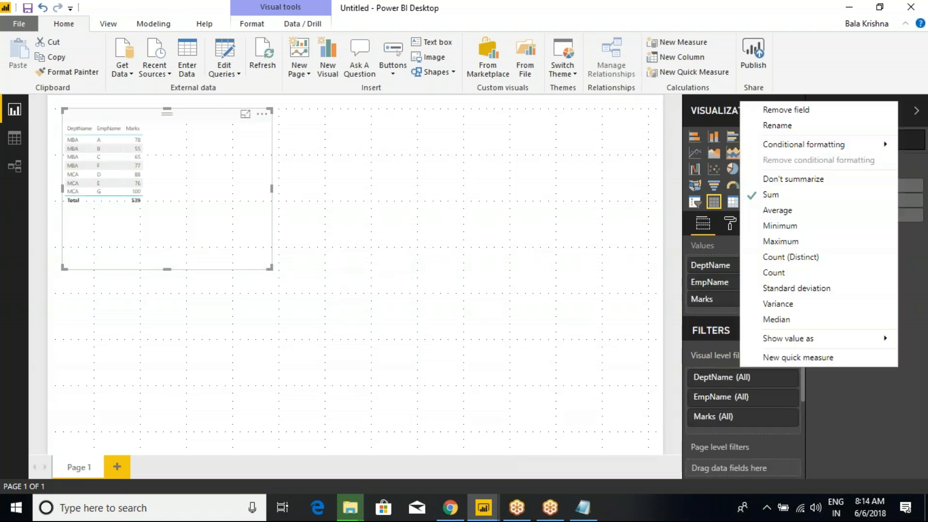
{"action": "left_click", "coordinate": [793, 179]}
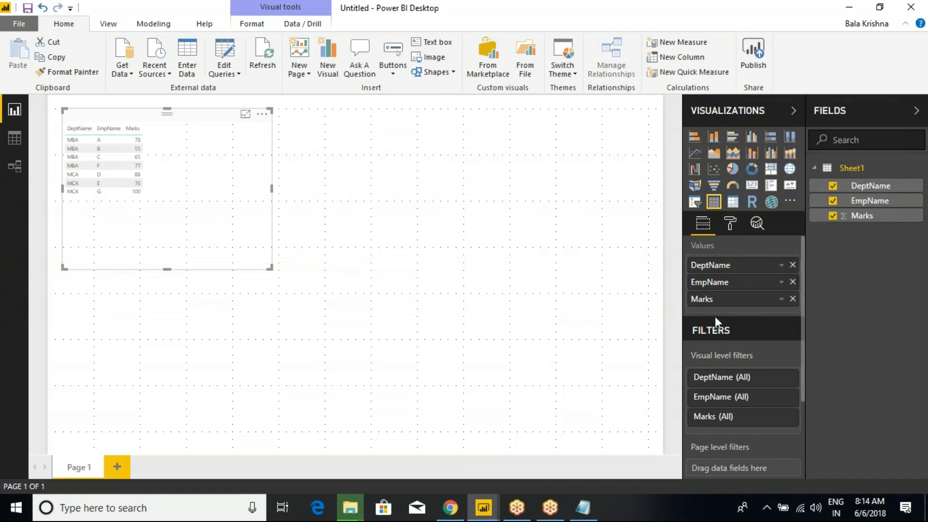
{"action": "right_click", "coordinate": [720, 285]}
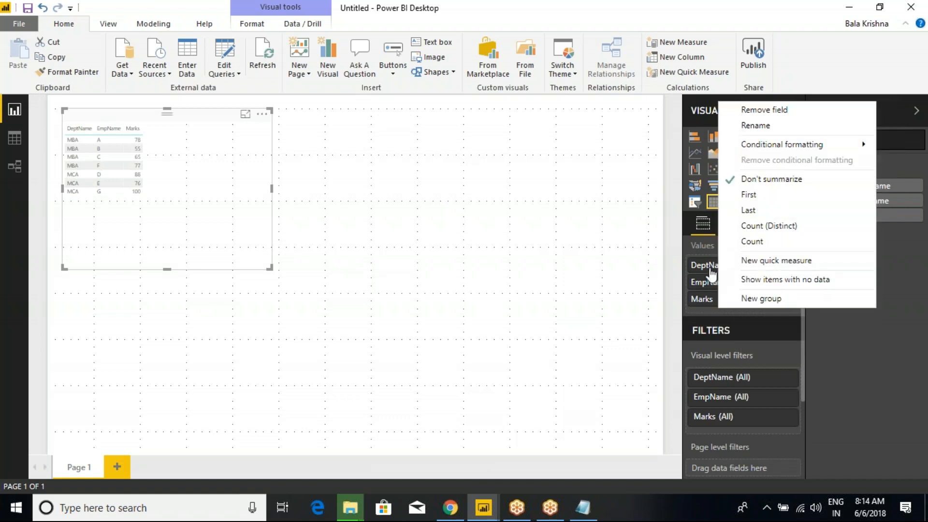
{"action": "right_click", "coordinate": [708, 267]}
{"action": "left_click", "coordinate": [579, 286]}
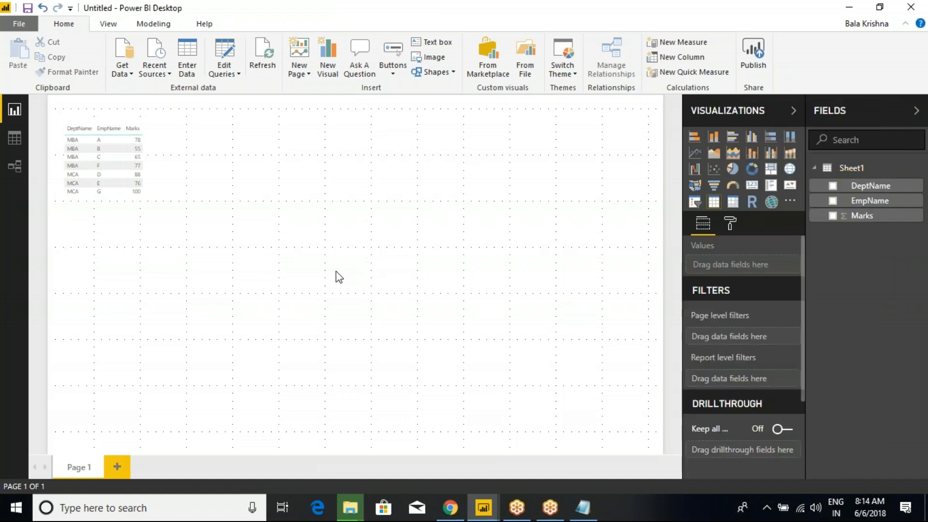
{"action": "left_click", "coordinate": [158, 132]}
Step: Enlarge the table's grid text size and resize the table around the larger text
{"action": "left_click", "coordinate": [730, 223]}
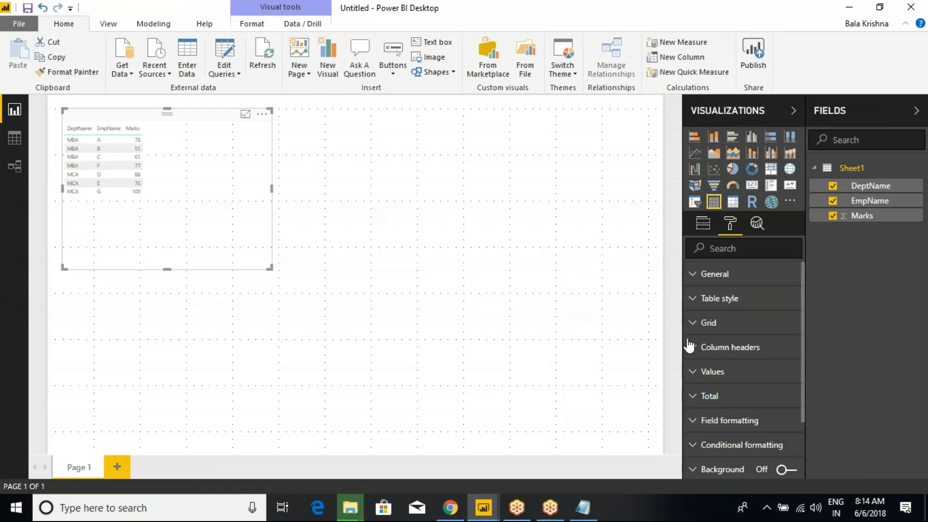
{"action": "left_click", "coordinate": [696, 323]}
{"action": "scroll", "coordinate": [781, 445], "scroll_direction": "down", "scroll_amount": 2}
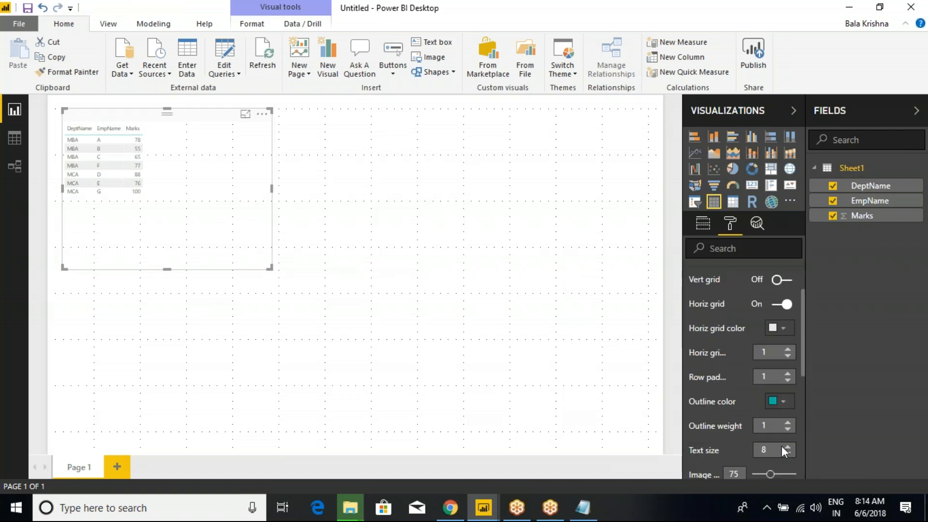
{"action": "left_click", "coordinate": [788, 448]}
{"action": "left_click", "coordinate": [788, 447]}
{"action": "left_click", "coordinate": [788, 447]}
{"action": "left_click", "coordinate": [788, 447]}
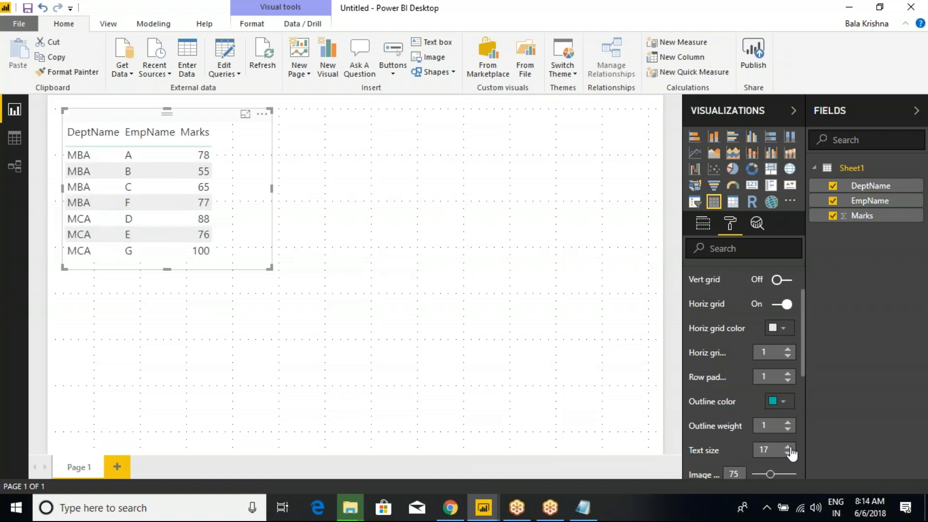
{"action": "left_click", "coordinate": [788, 448]}
{"action": "left_click", "coordinate": [788, 447]}
{"action": "left_click_drag", "start_coordinate": [271, 268], "coordinate": [247, 288]}
{"action": "left_click", "coordinate": [246, 288]}
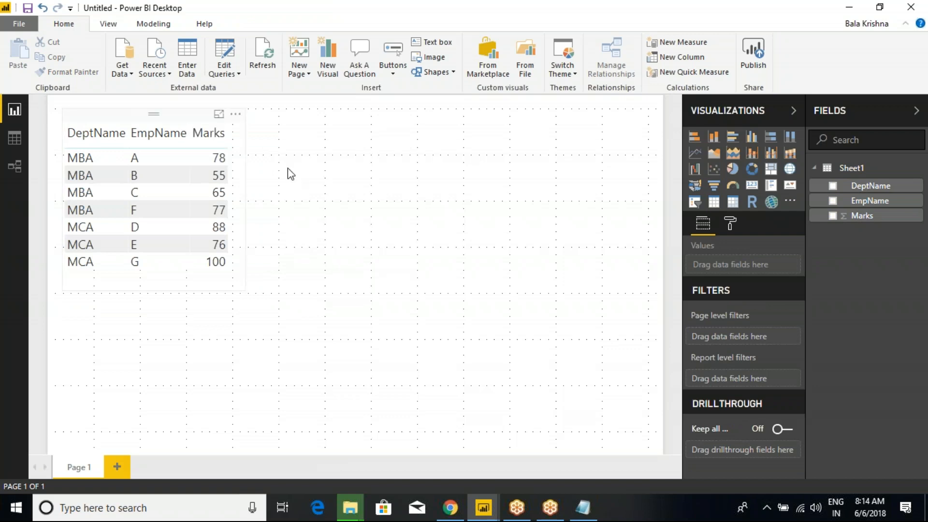
Step: Bring the table's text size back to 16 and shrink the table to fit
{"action": "left_click", "coordinate": [730, 223]}
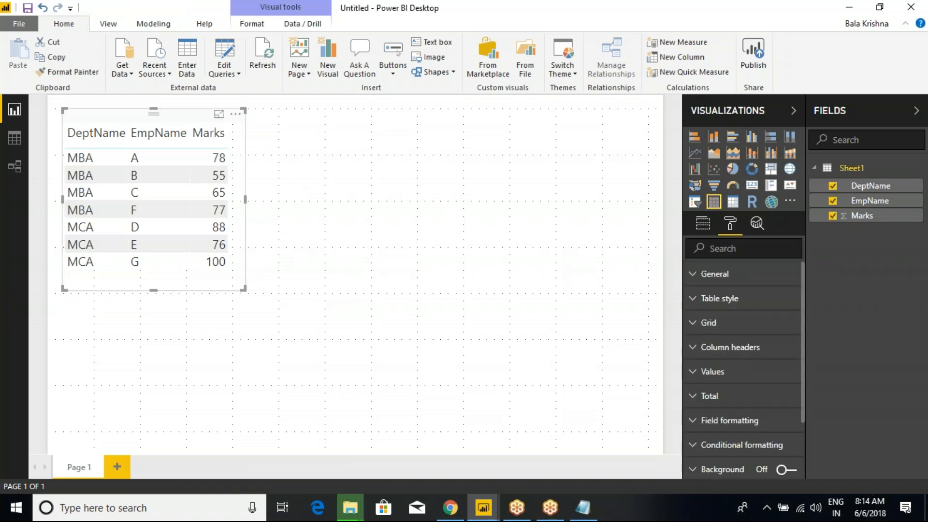
{"action": "left_click", "coordinate": [706, 323]}
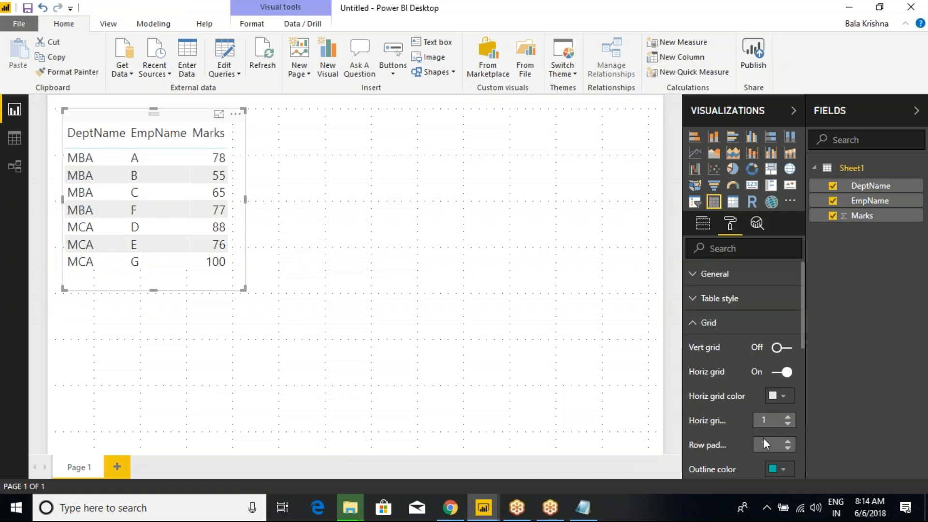
{"action": "scroll", "coordinate": [764, 437], "scroll_direction": "down", "scroll_amount": 3}
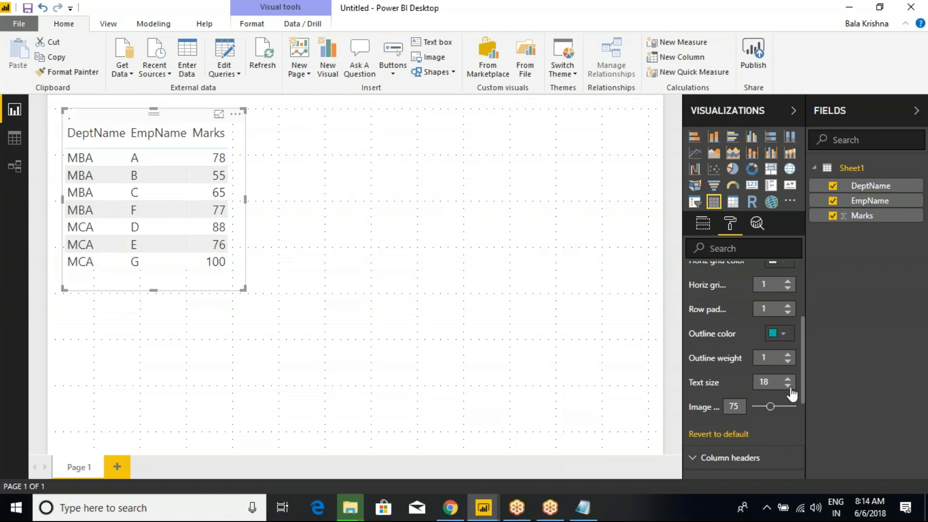
{"action": "left_click", "coordinate": [788, 386]}
{"action": "left_click", "coordinate": [789, 386]}
{"action": "left_click_drag", "start_coordinate": [246, 292], "coordinate": [237, 254]}
Step: Turn on a border around the table
{"action": "scroll", "coordinate": [729, 385], "scroll_direction": "down", "scroll_amount": 4}
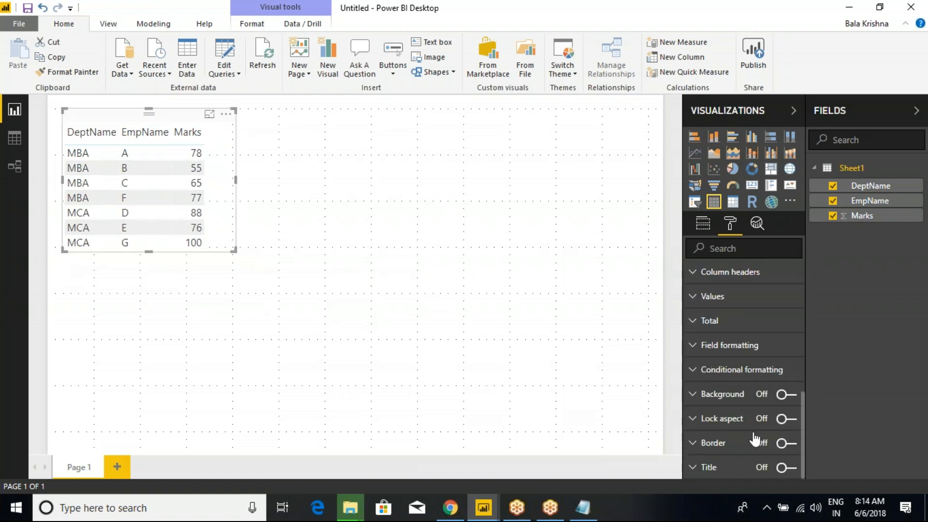
{"action": "left_click", "coordinate": [786, 443]}
{"action": "left_click", "coordinate": [515, 236]}
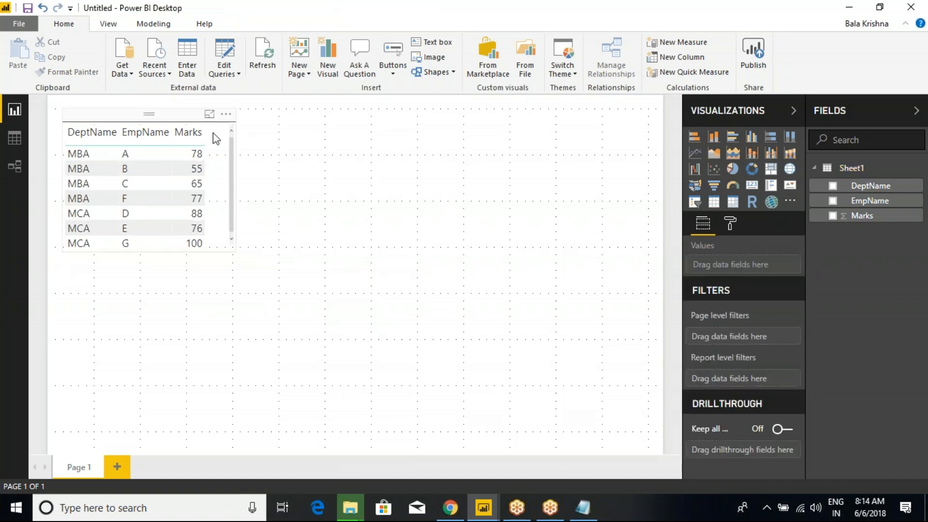
Step: Add a pie chart and place it to the right of the table
{"action": "left_click", "coordinate": [733, 169]}
{"action": "left_click_drag", "start_coordinate": [171, 298], "coordinate": [357, 165]}
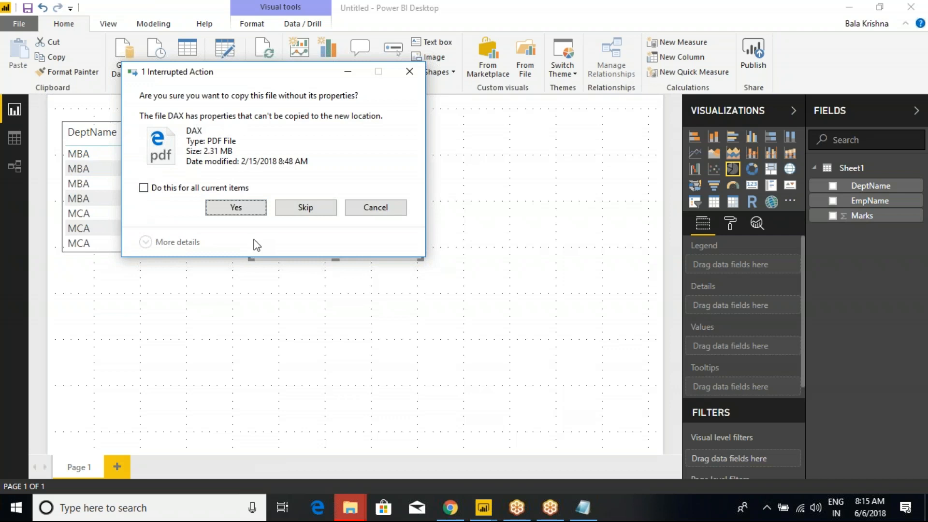
{"action": "left_click", "coordinate": [306, 209]}
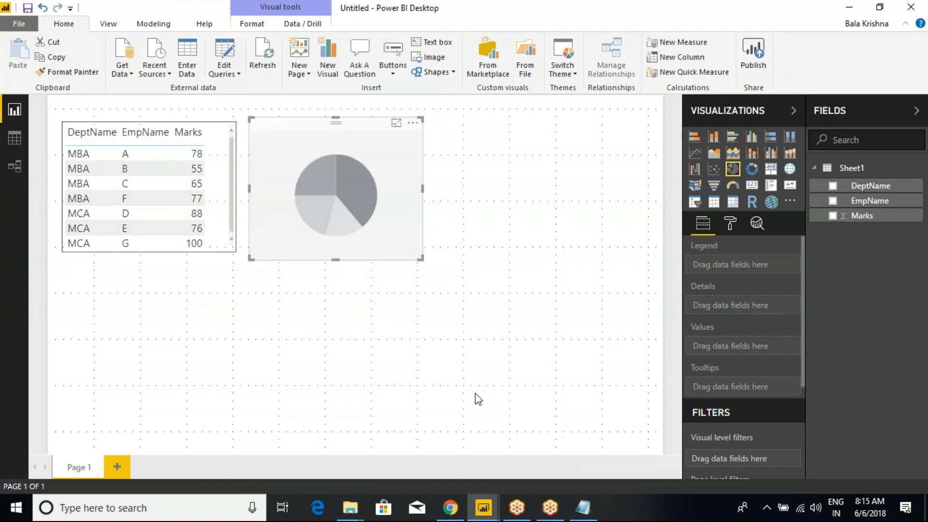
{"action": "left_click", "coordinate": [494, 373]}
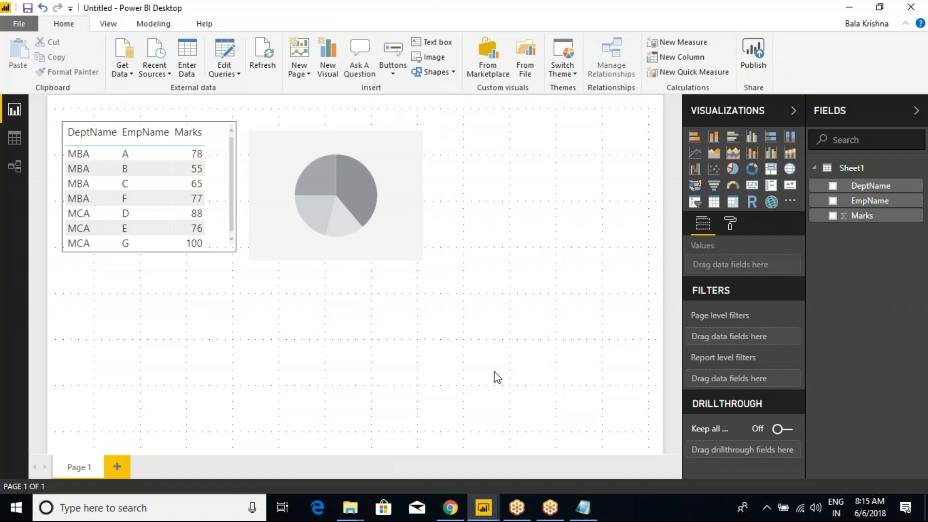
Step: Use DeptName as the pie's legend and count of EmpName as its values, then widen it
{"action": "left_click", "coordinate": [358, 150]}
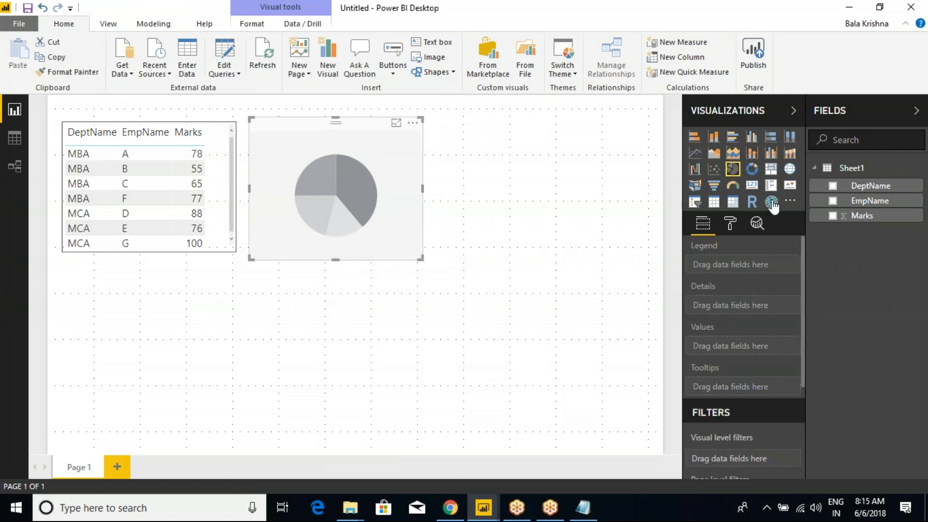
{"action": "left_click", "coordinate": [832, 187]}
{"action": "left_click", "coordinate": [832, 200]}
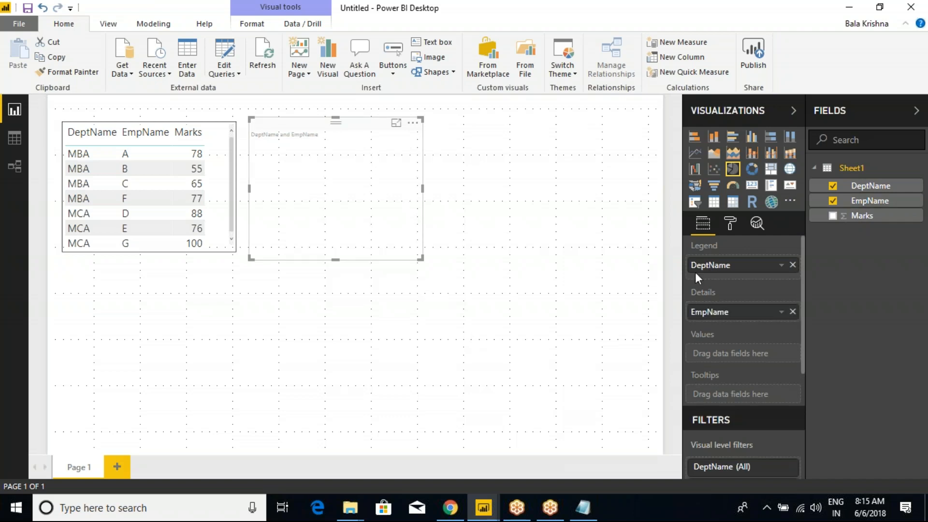
{"action": "left_click_drag", "start_coordinate": [729, 312], "coordinate": [729, 363]}
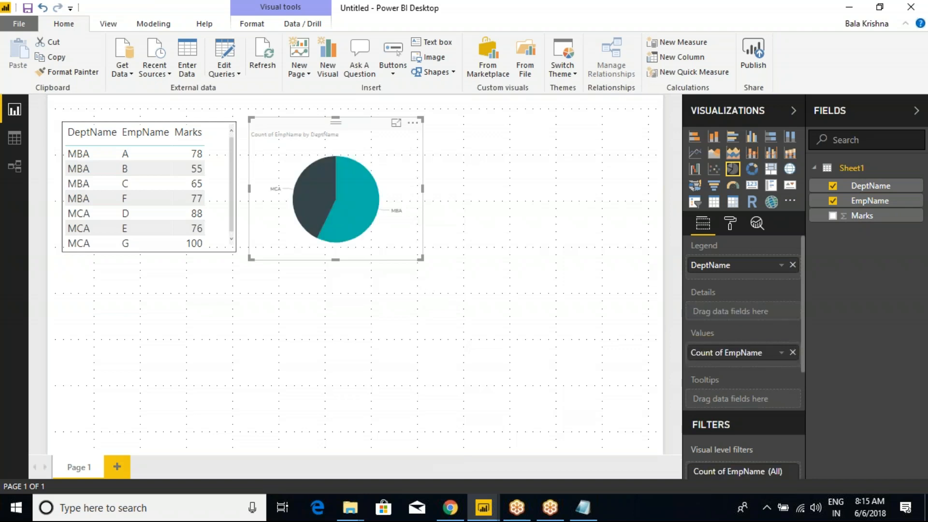
{"action": "left_click_drag", "start_coordinate": [423, 192], "coordinate": [442, 195]}
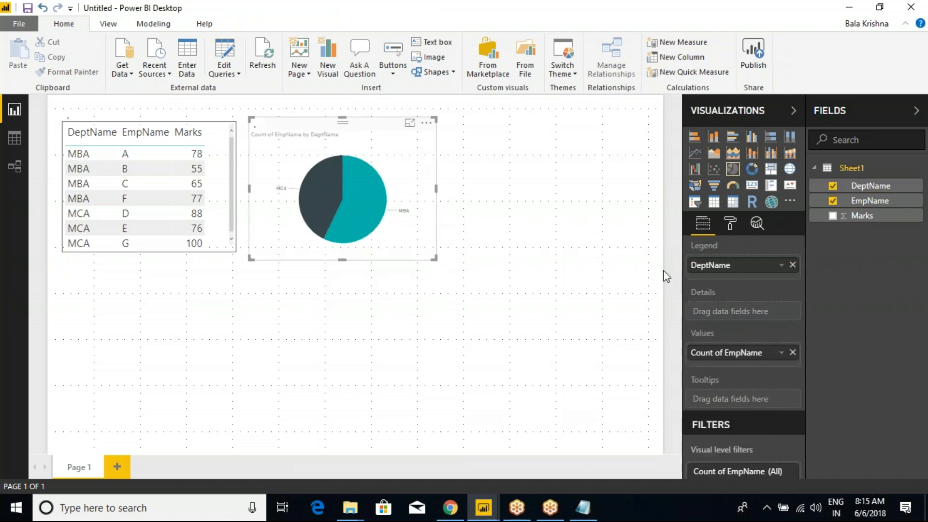
Step: Raise the pie chart's detail label text size to 19
{"action": "left_click", "coordinate": [730, 223]}
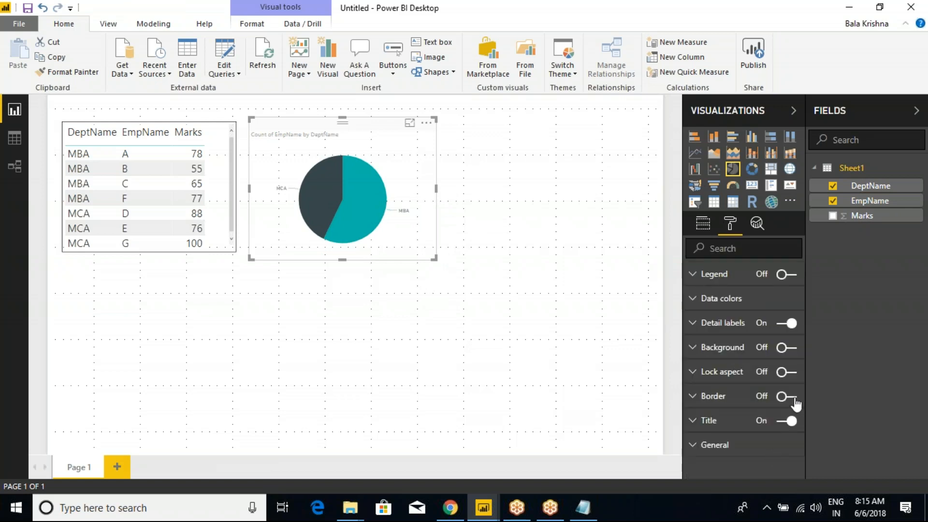
{"action": "left_click", "coordinate": [703, 224]}
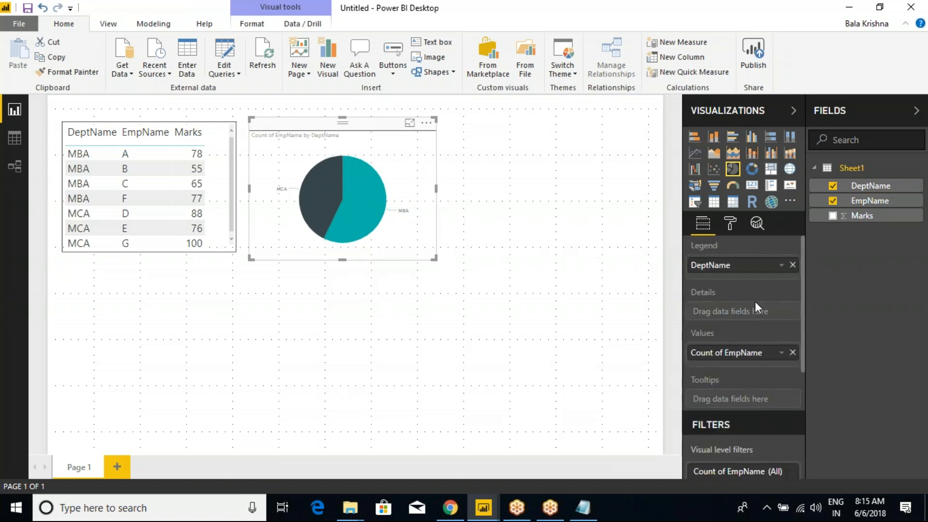
{"action": "scroll", "coordinate": [736, 405], "scroll_direction": "down", "scroll_amount": 3}
{"action": "scroll", "coordinate": [736, 405], "scroll_direction": "up", "scroll_amount": 3}
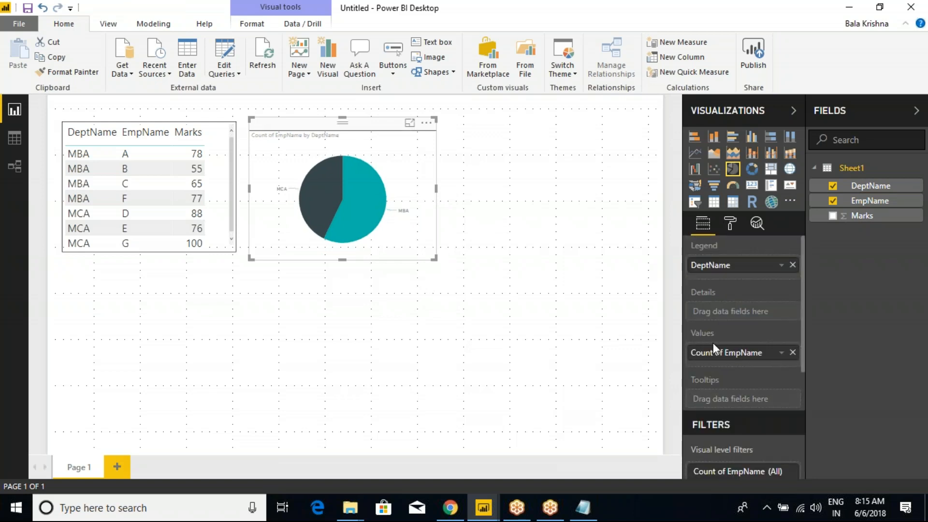
{"action": "left_click", "coordinate": [732, 228]}
{"action": "left_click", "coordinate": [694, 323]}
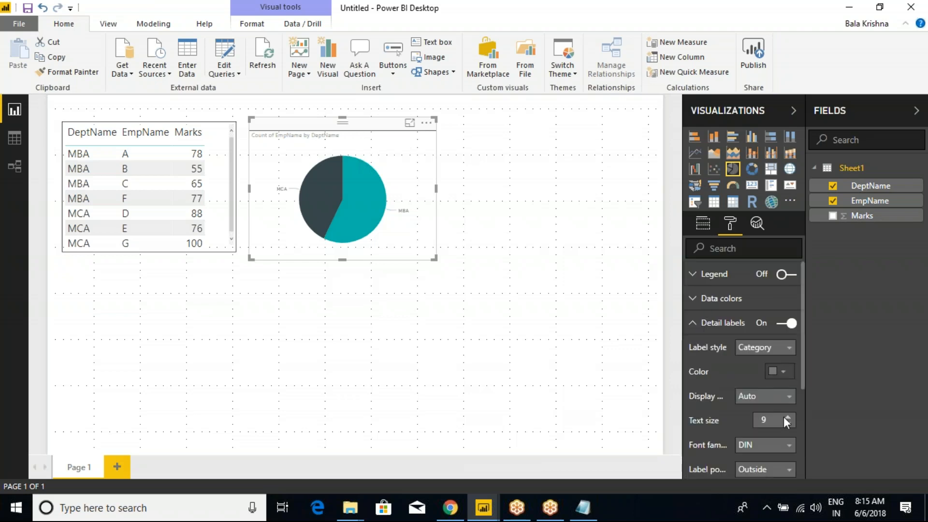
{"action": "scroll", "coordinate": [784, 418], "scroll_direction": "down", "scroll_amount": 2}
{"action": "left_click", "coordinate": [788, 349]}
{"action": "left_click", "coordinate": [787, 349]}
{"action": "left_click", "coordinate": [788, 349]}
{"action": "left_click", "coordinate": [788, 349]}
{"action": "left_click", "coordinate": [788, 349]}
{"action": "left_click", "coordinate": [788, 350]}
{"action": "left_click", "coordinate": [788, 349]}
{"action": "left_click", "coordinate": [788, 350]}
{"action": "left_click", "coordinate": [788, 349]}
{"action": "left_click", "coordinate": [788, 350]}
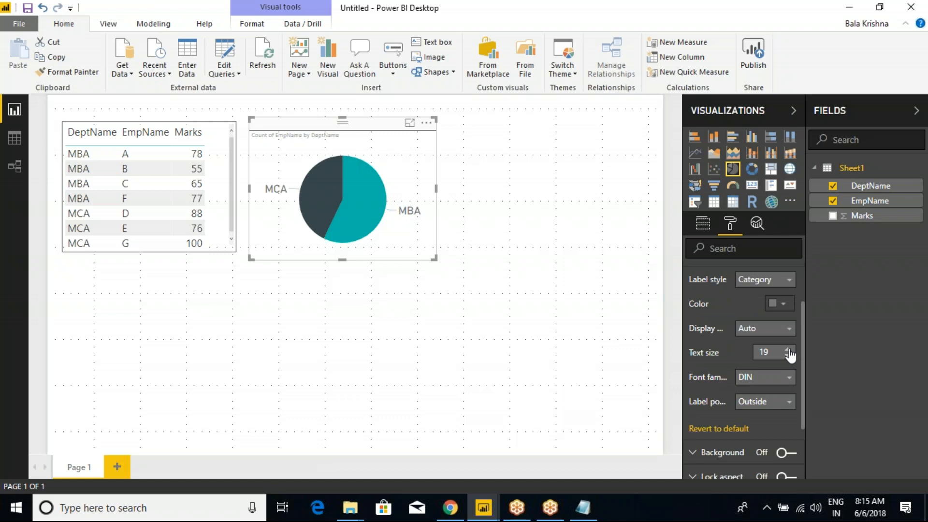
Step: Make the labels show category and data value in black, and enlarge the pie chart
{"action": "left_click", "coordinate": [764, 279]}
{"action": "left_click", "coordinate": [773, 340]}
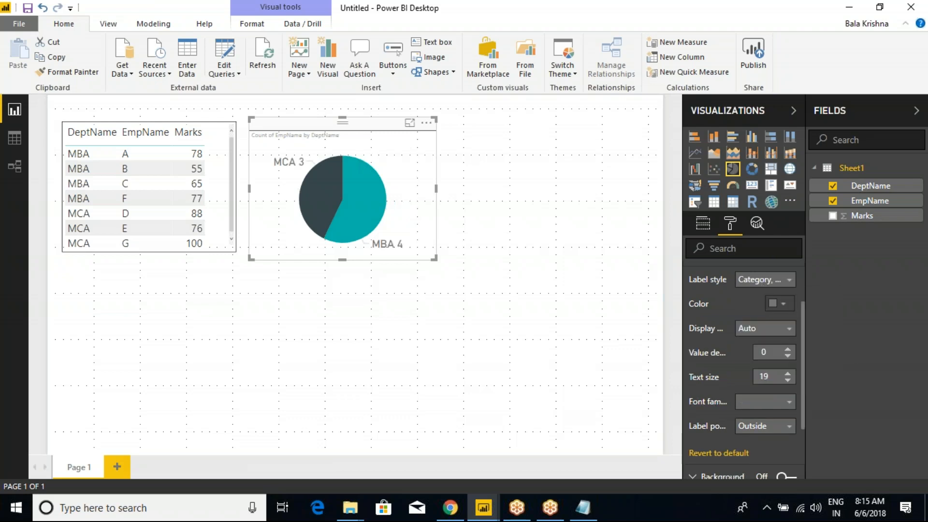
{"action": "mouse_move", "coordinate": [434, 258]}
{"action": "left_mouse_down"}
{"action": "mouse_move", "coordinate": [450, 269]}
{"action": "mouse_move", "coordinate": [431, 273]}
{"action": "left_mouse_up"}
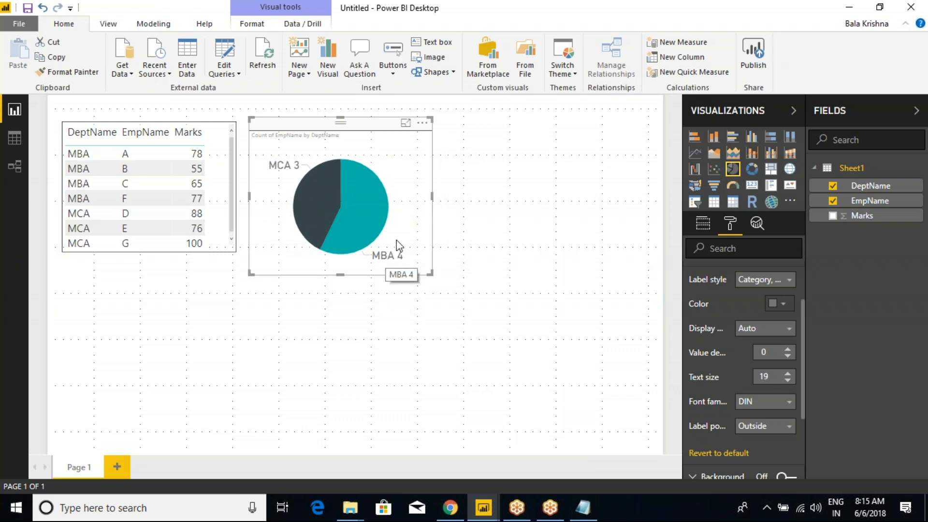
{"action": "left_click", "coordinate": [779, 303]}
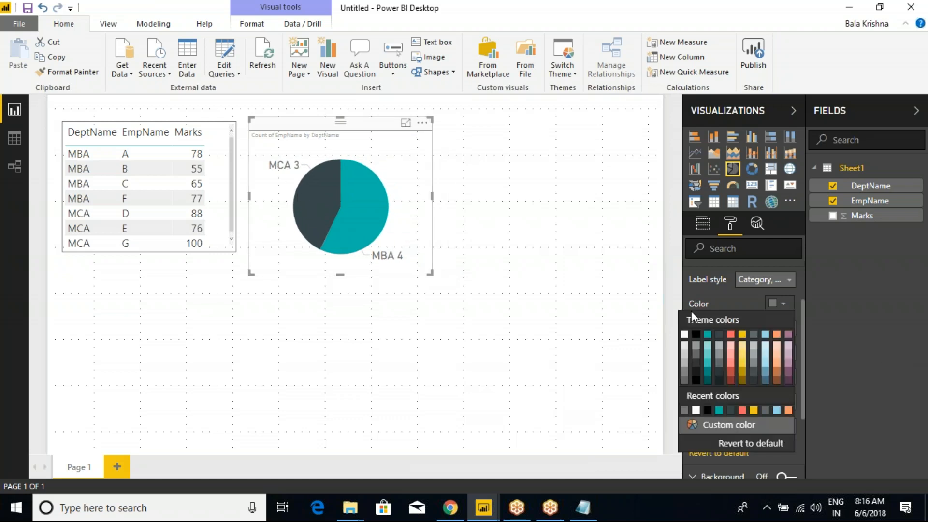
{"action": "left_click", "coordinate": [696, 334]}
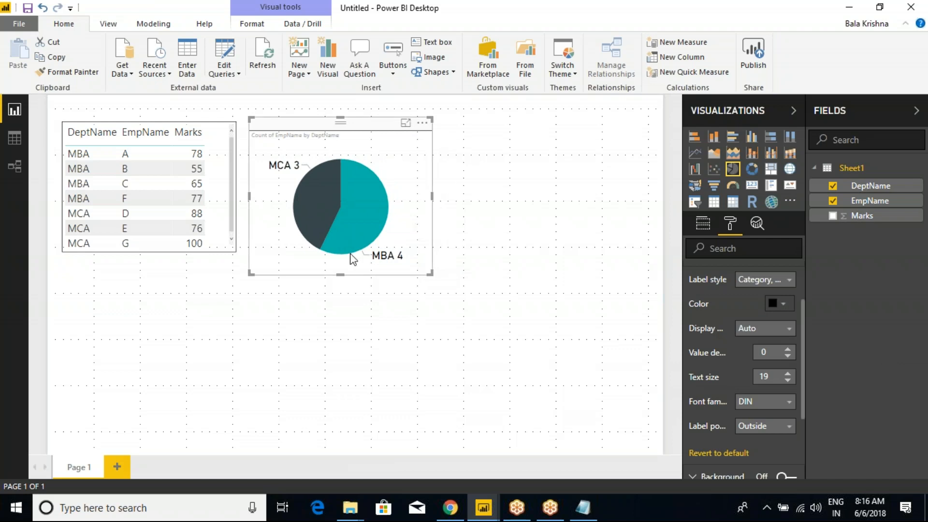
Step: Copy the pie chart and paste a duplicate onto the page
{"action": "left_click", "coordinate": [583, 333]}
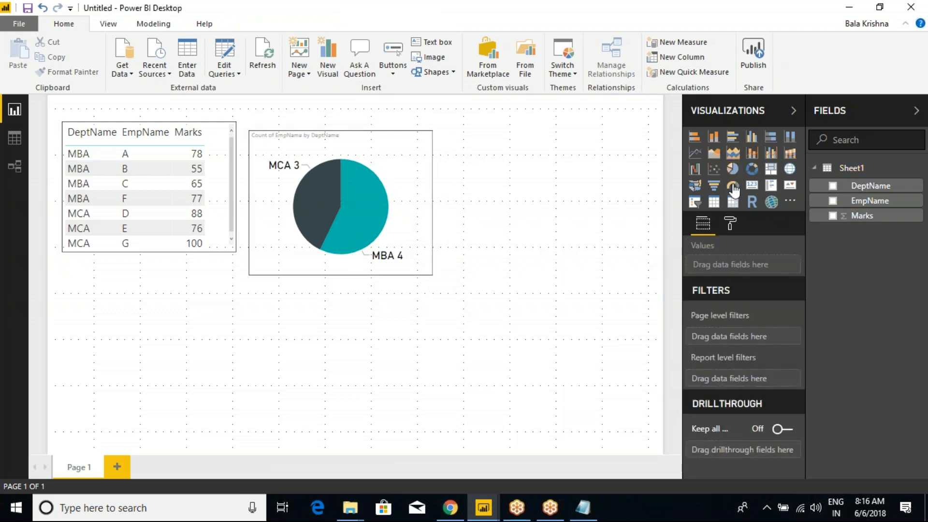
{"action": "left_click", "coordinate": [383, 145]}
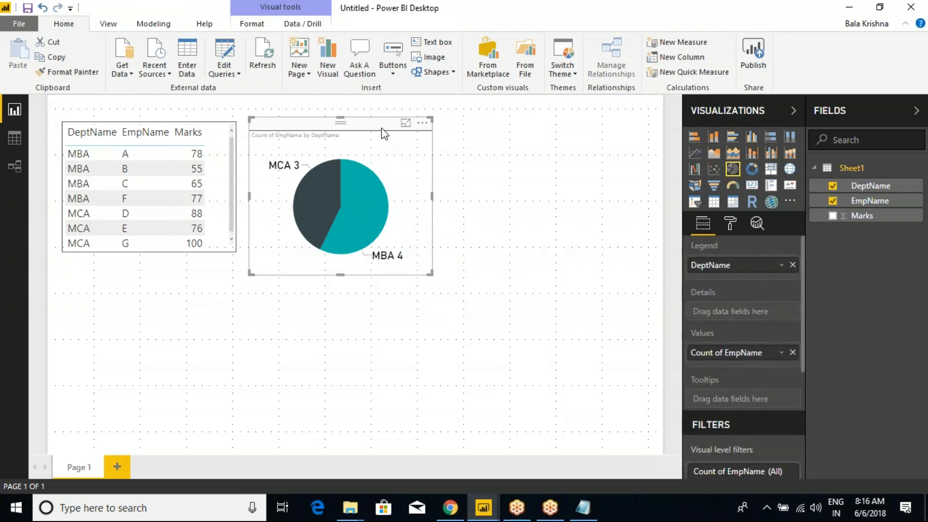
{"action": "left_click", "coordinate": [54, 58]}
{"action": "left_click", "coordinate": [432, 334]}
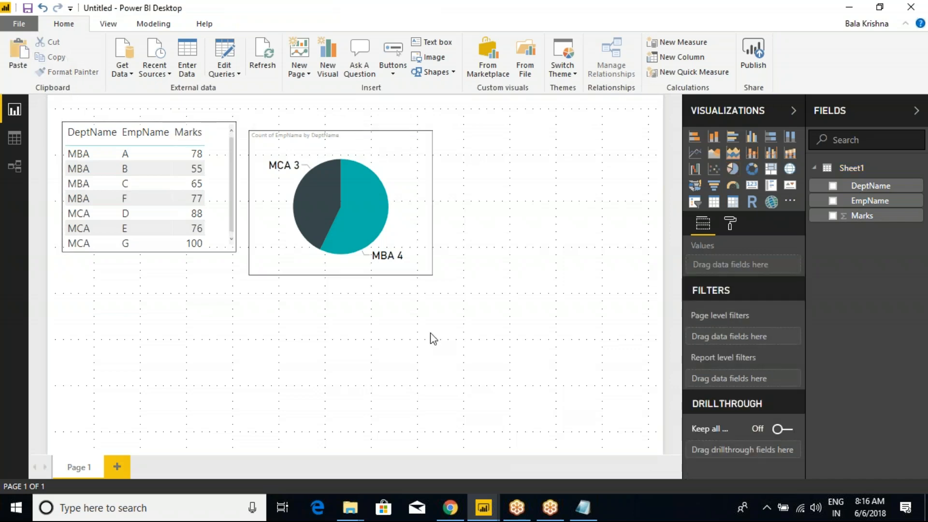
{"action": "left_click", "coordinate": [14, 63]}
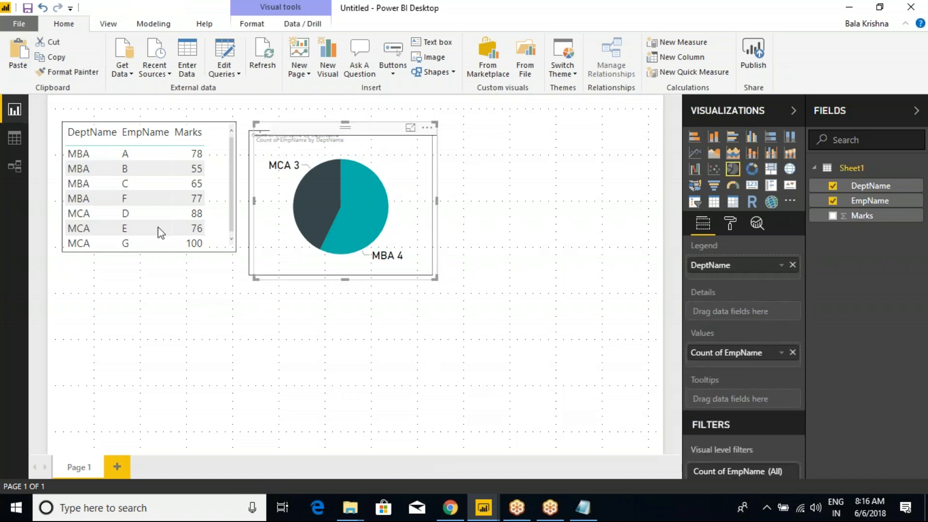
Step: Move the copy to the lower right and convert it to a donut chart
{"action": "left_click_drag", "start_coordinate": [319, 137], "coordinate": [499, 296]}
{"action": "left_click", "coordinate": [752, 169]}
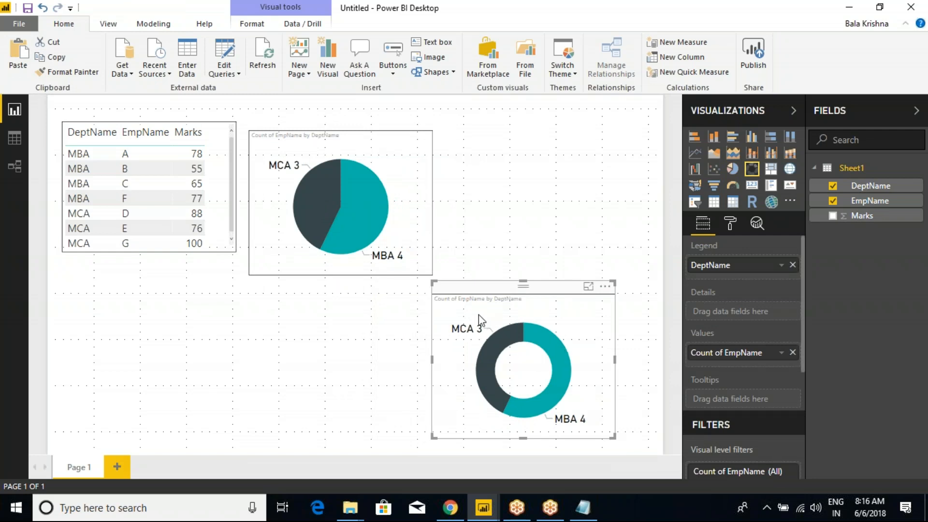
{"action": "left_click", "coordinate": [730, 223]}
{"action": "left_click", "coordinate": [654, 300]}
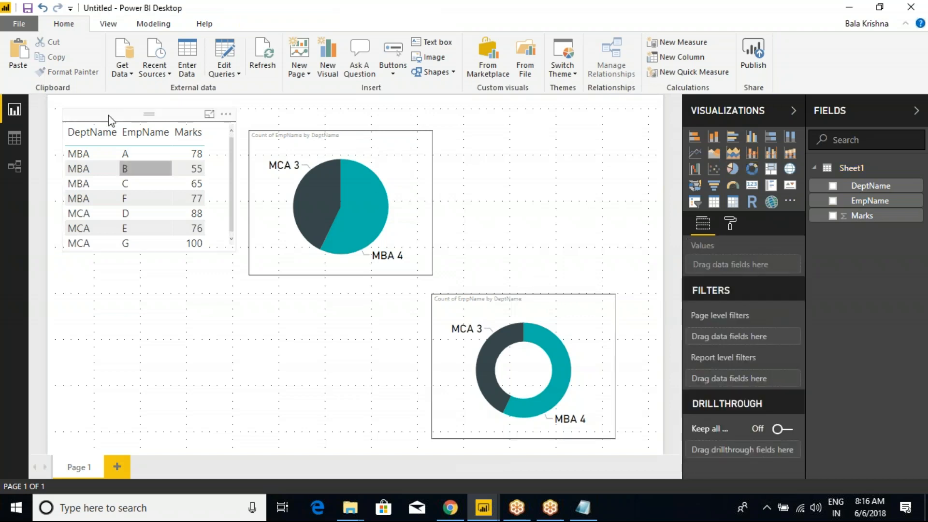
Step: Save the report as Gateways_Testing in D:\Power BI\Power BI New Batch(9th_May2018)
{"action": "left_click", "coordinate": [28, 9]}
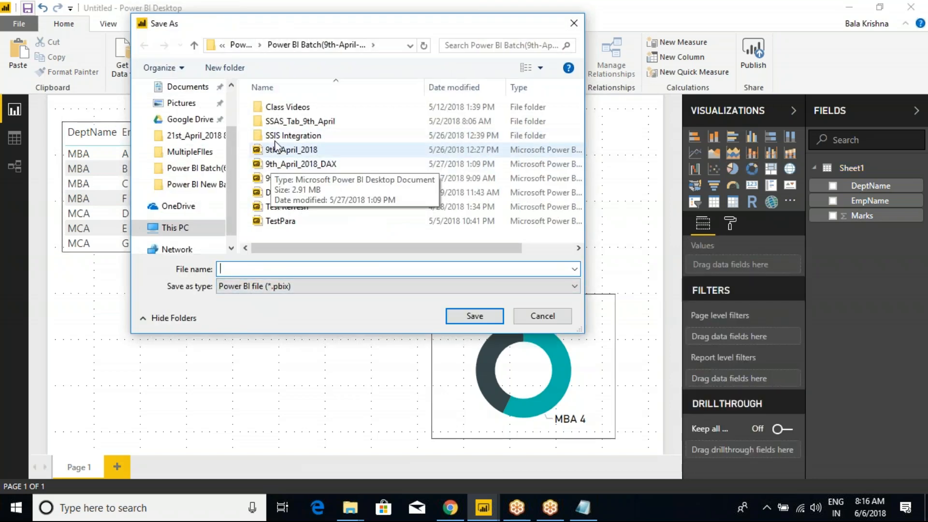
{"action": "left_click", "coordinate": [240, 45]}
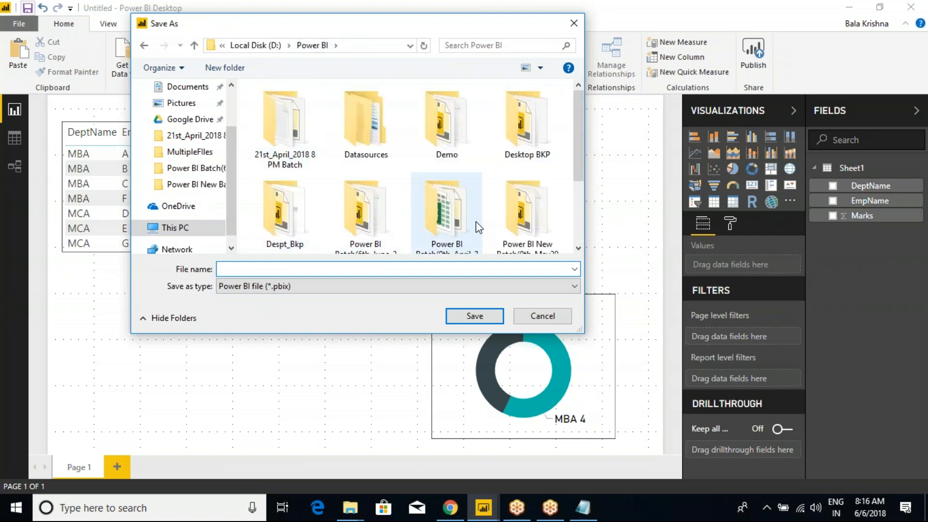
{"action": "left_click", "coordinate": [501, 219]}
{"action": "double_click", "coordinate": [538, 166]}
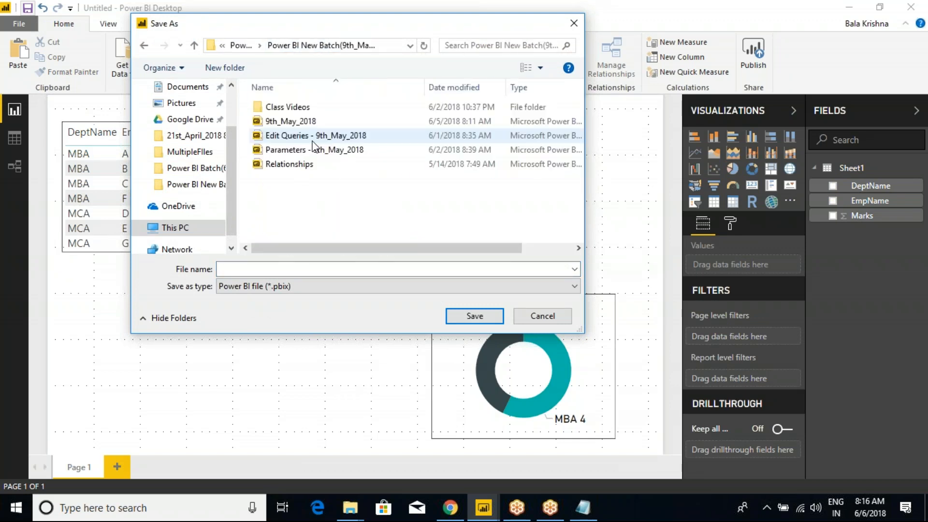
{"action": "left_click", "coordinate": [316, 268]}
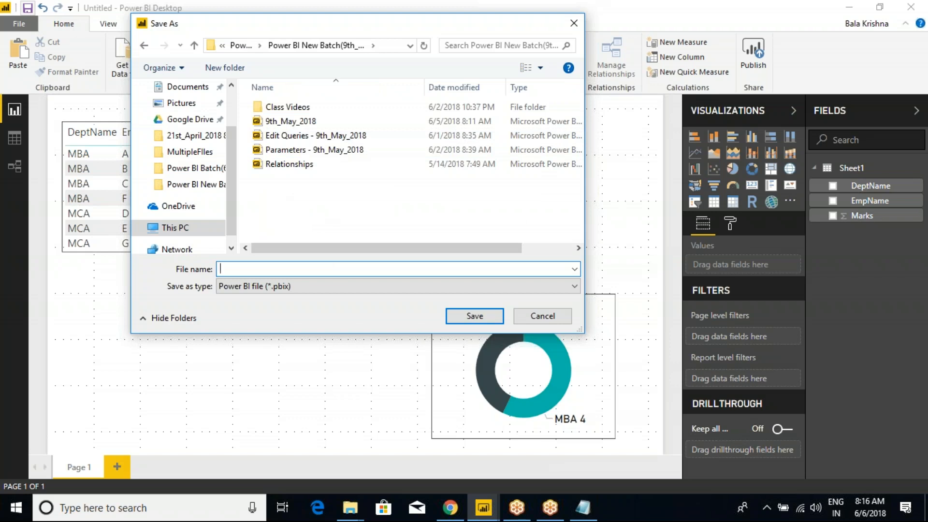
{"action": "type", "text": "Refr"}
{"action": "key", "text": "BackSpace"}
{"action": "key", "text": "BackSpace"}
{"action": "key", "text": "BackSpace"}
{"action": "key", "text": "BackSpace"}
{"action": "key", "text": "BackSpace"}
{"action": "type", "text": "T"}
{"action": "key", "text": "BackSpace"}
{"action": "type", "text": "Gateways_"}
{"action": "left_click", "coordinate": [465, 318]}
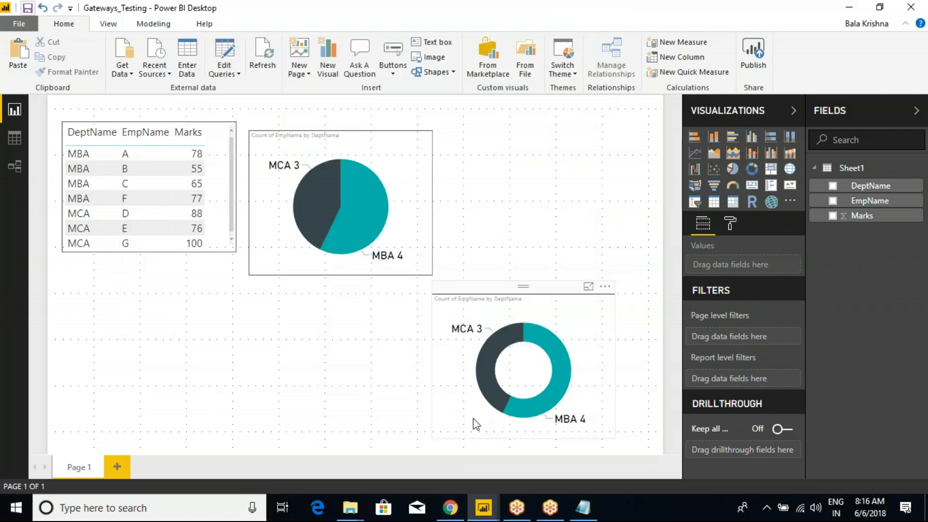
Step: Return to the 9th_May_2018 report in Chrome, collapse the current workspace, and list the workspaces
{"action": "mouse_move", "coordinate": [451, 503]}
{"action": "left_click", "coordinate": [450, 466]}
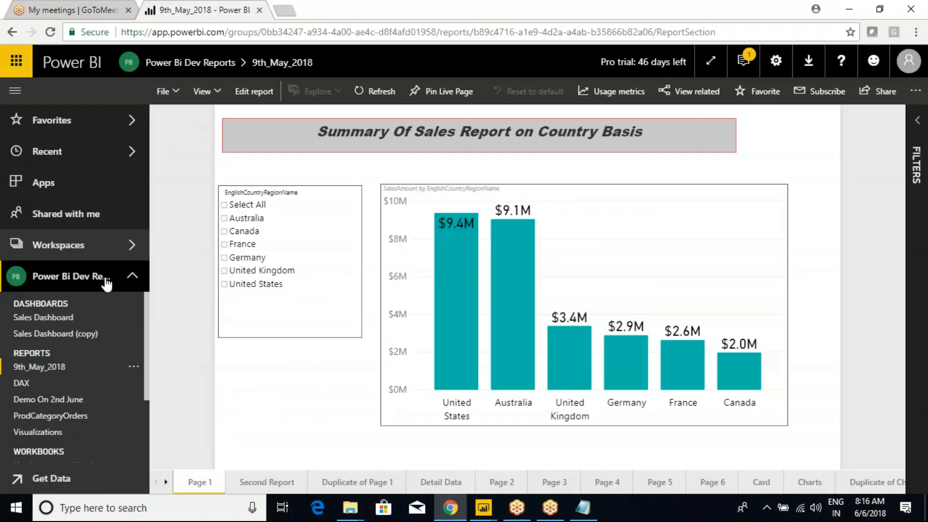
{"action": "left_click", "coordinate": [132, 281]}
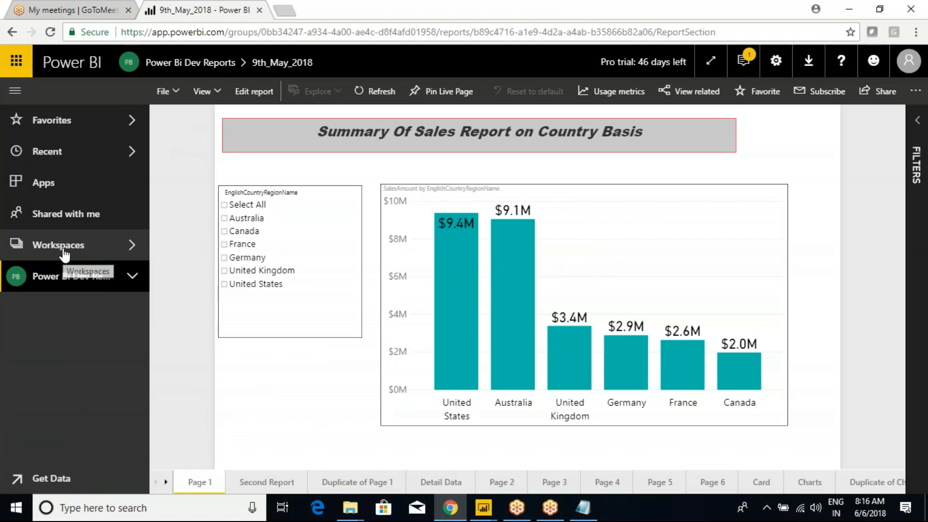
{"action": "left_click", "coordinate": [79, 256]}
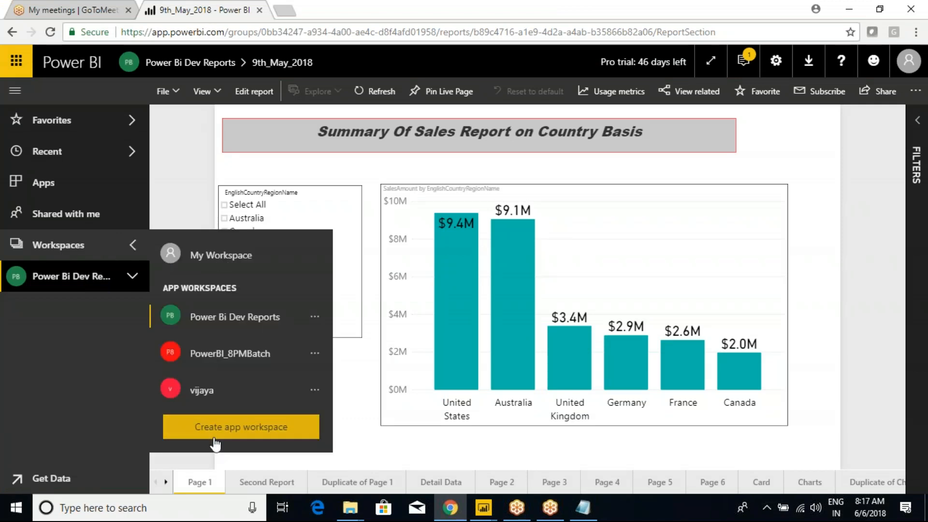
Step: Start a new app workspace named PowerBI_May9th_2018 and make it Public
{"action": "left_click", "coordinate": [239, 436]}
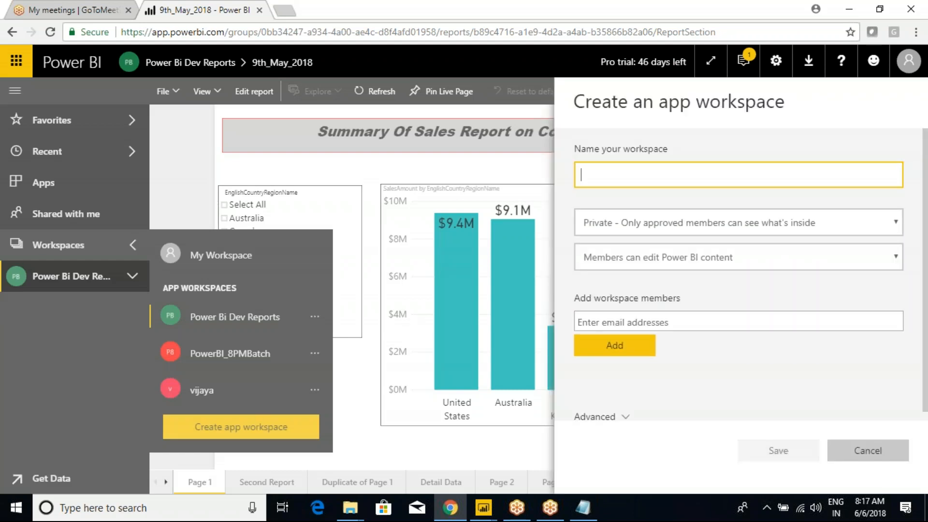
{"action": "type", "text": "PowerBI_"}
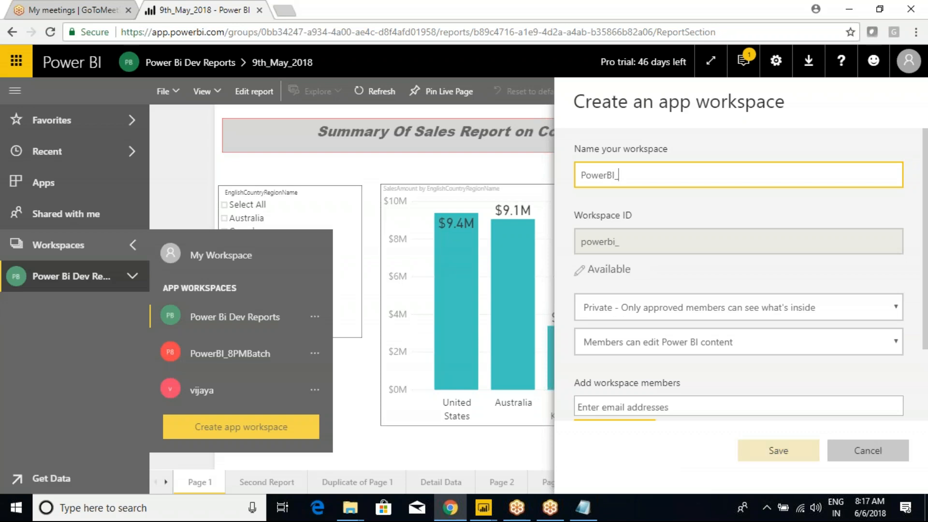
{"action": "type", "text": "May"}
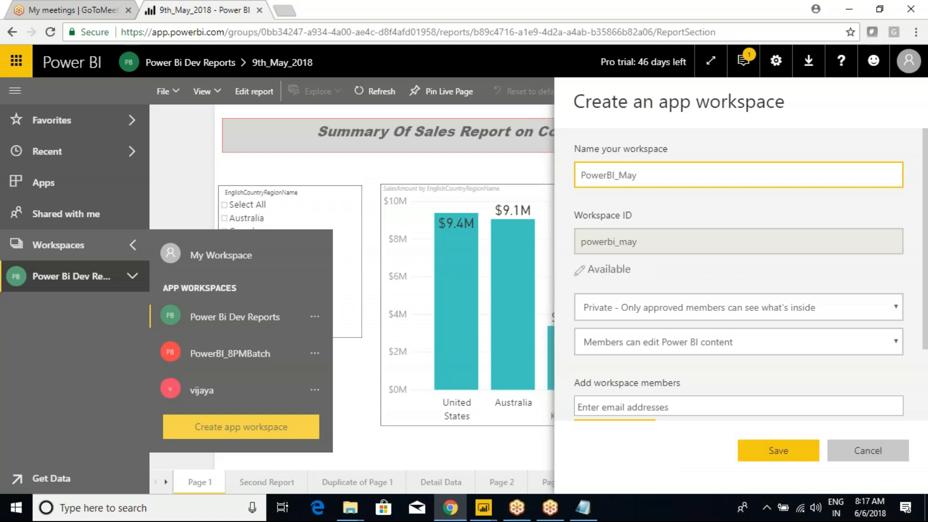
{"action": "type", "text": "9th_2018"}
{"action": "left_click", "coordinate": [654, 315]}
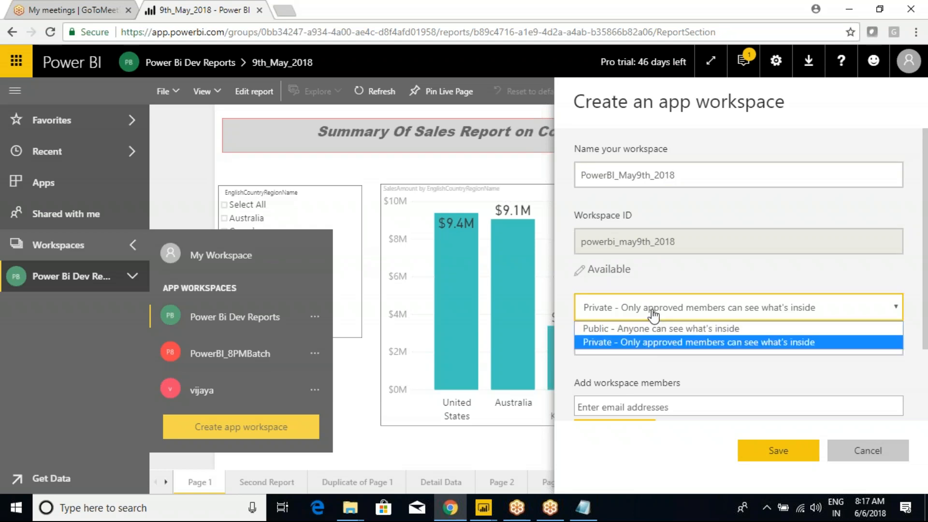
{"action": "left_click", "coordinate": [624, 329]}
{"action": "left_click", "coordinate": [617, 343]}
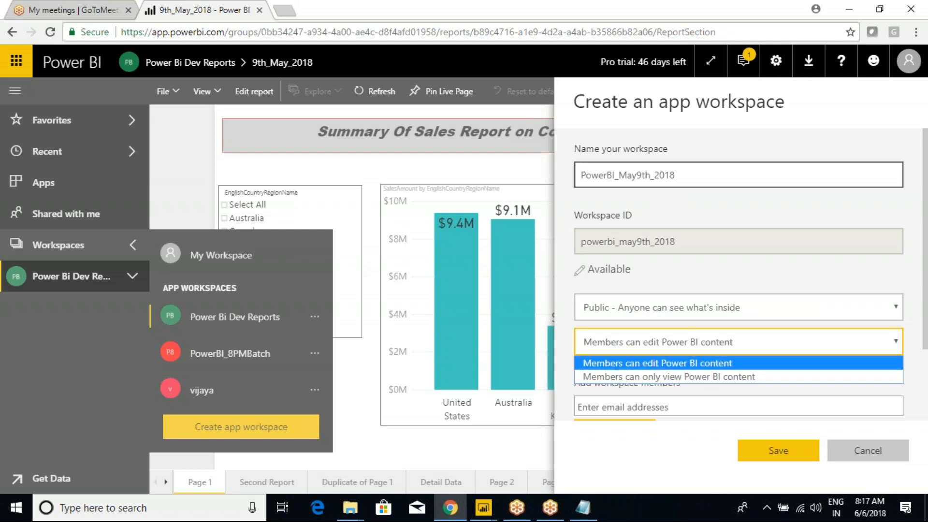
{"action": "left_click", "coordinate": [680, 176]}
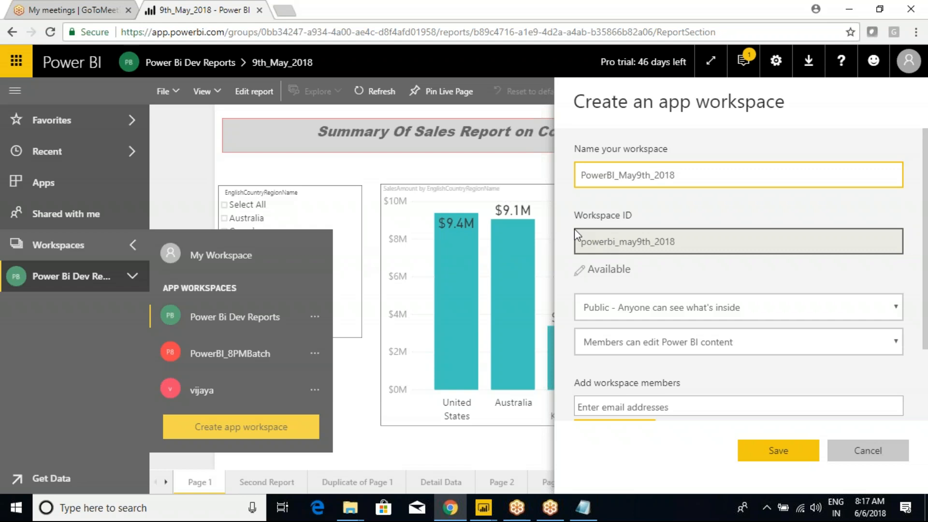
{"action": "left_click", "coordinate": [634, 311]}
{"action": "left_click", "coordinate": [615, 333]}
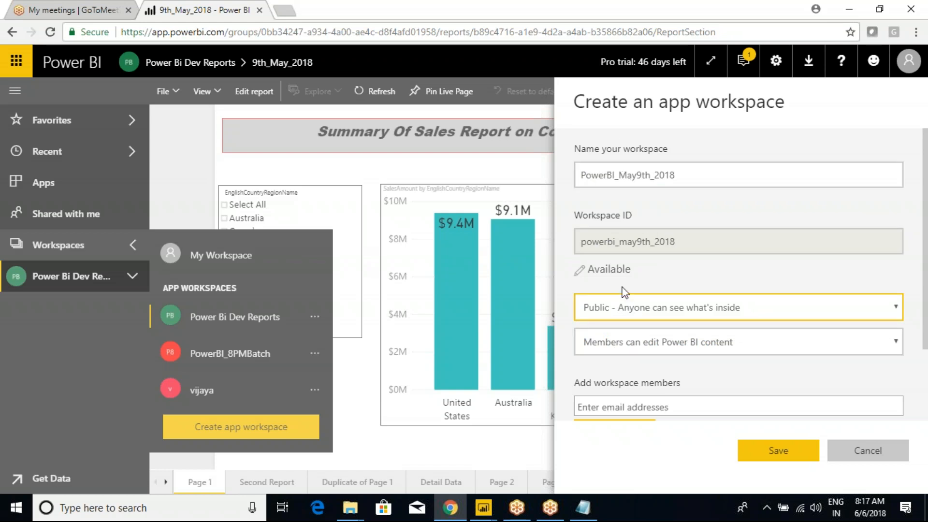
Step: Set the workspace permission so members can edit Power BI content
{"action": "left_click", "coordinate": [655, 351]}
{"action": "left_click", "coordinate": [656, 364]}
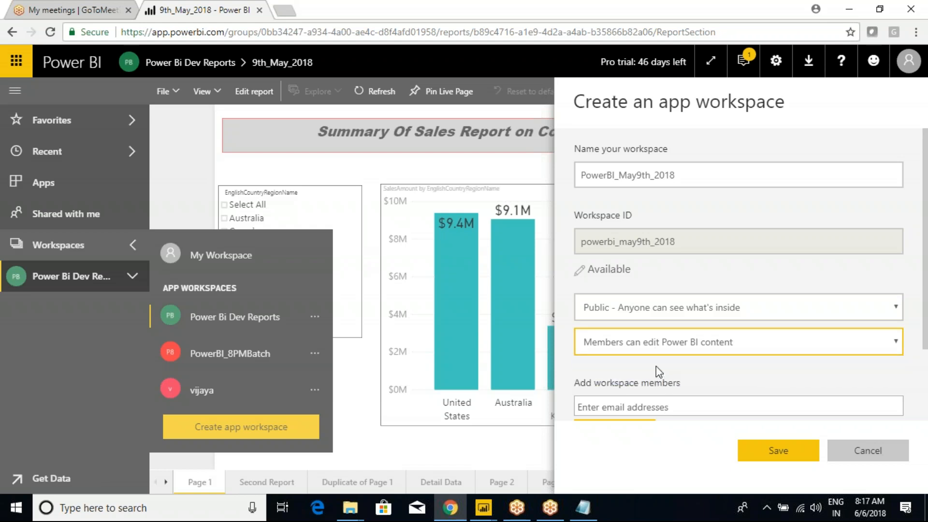
{"action": "left_click", "coordinate": [659, 347]}
{"action": "left_click", "coordinate": [668, 381]}
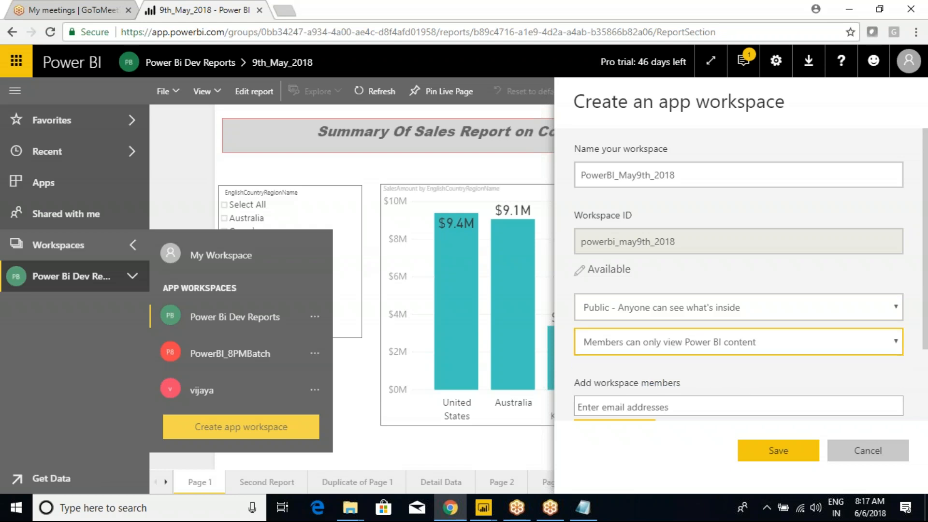
{"action": "left_click", "coordinate": [657, 344]}
{"action": "left_click", "coordinate": [652, 366]}
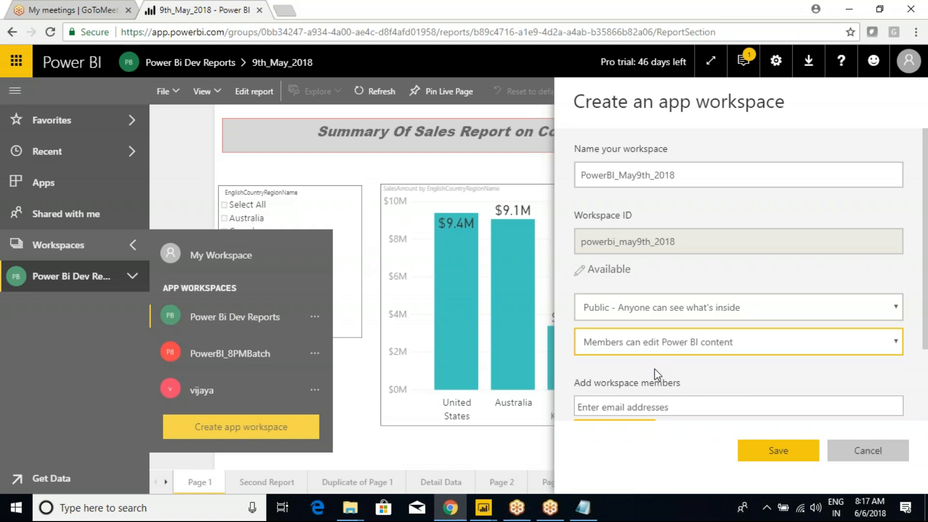
Step: Leave the members box empty and save the new workspace
{"action": "left_click", "coordinate": [616, 409]}
{"action": "type", "text": "balakrishna"}
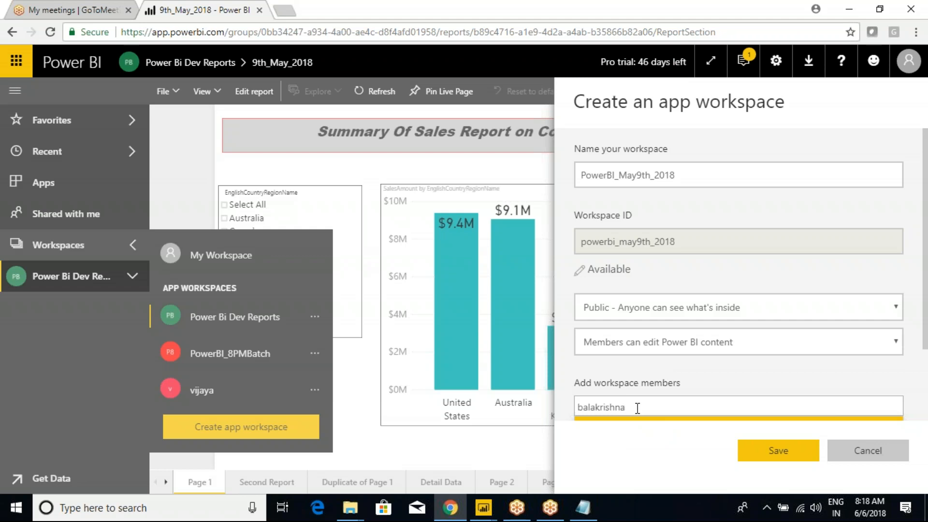
{"action": "key", "text": "BackSpace"}
{"action": "key", "text": "BackSpace"}
{"action": "key", "text": "BackSpace"}
{"action": "key", "text": "BackSpace"}
{"action": "key", "text": "BackSpace"}
{"action": "key", "text": "BackSpace"}
{"action": "key", "text": "BackSpace"}
{"action": "key", "text": "BackSpace"}
{"action": "key", "text": "BackSpace"}
{"action": "key", "text": "BackSpace"}
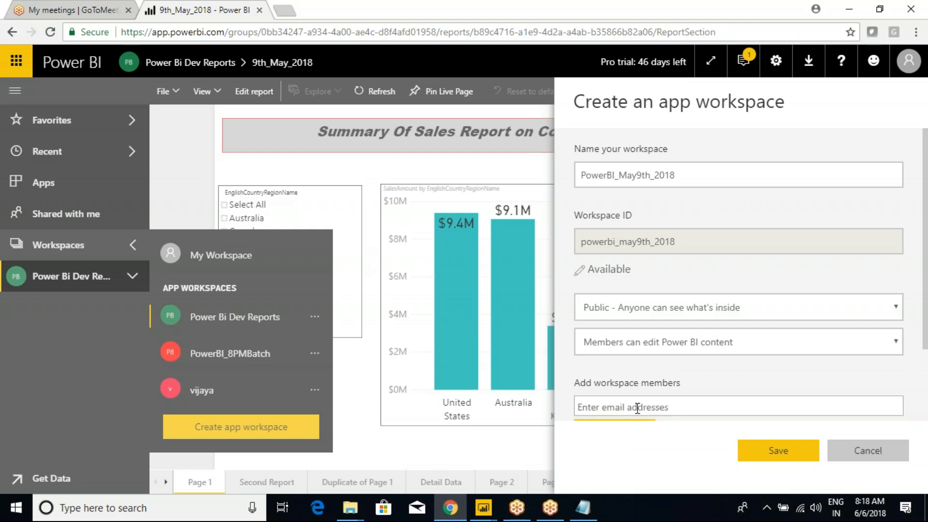
{"action": "left_click", "coordinate": [771, 450]}
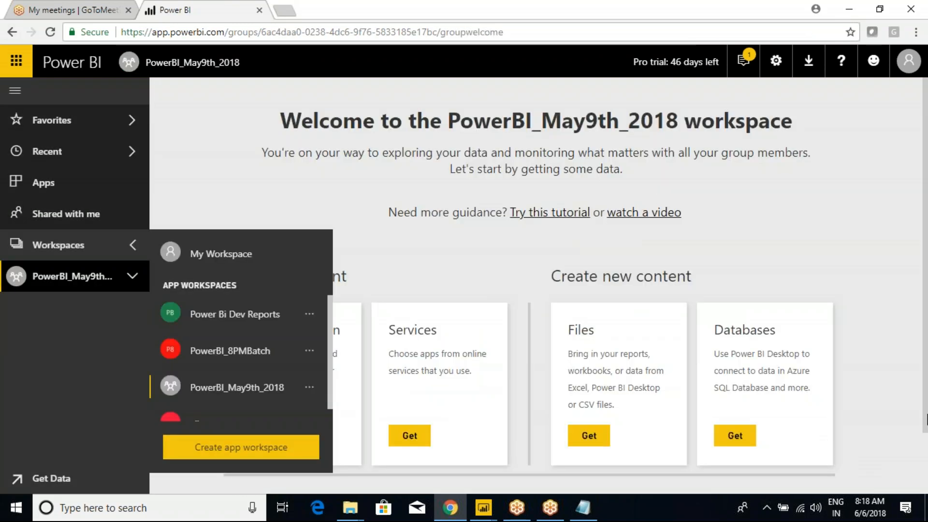
Step: Close the Workspaces list and expand PowerBI_May9th_2018 to show its empty contents
{"action": "scroll", "coordinate": [305, 380], "scroll_direction": "down", "scroll_amount": 1}
{"action": "scroll", "coordinate": [302, 382], "scroll_direction": "up", "scroll_amount": 1}
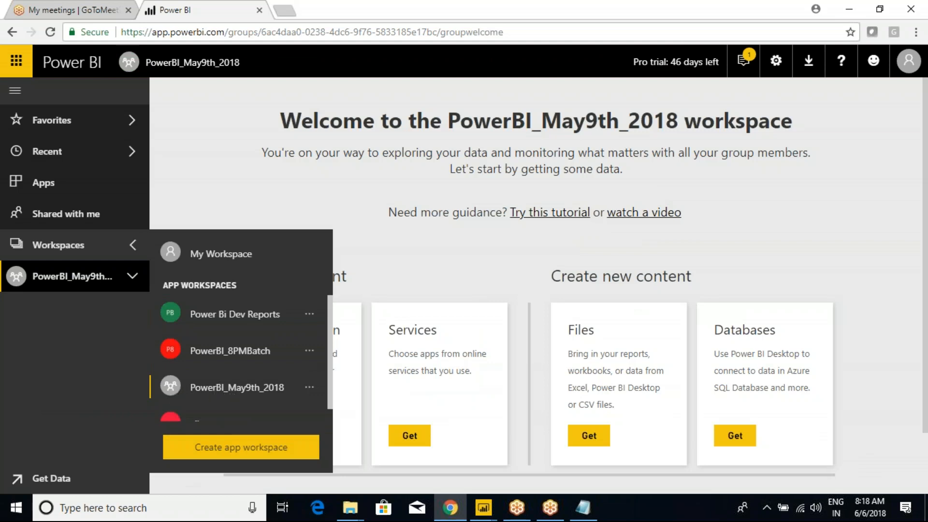
{"action": "left_click", "coordinate": [215, 386]}
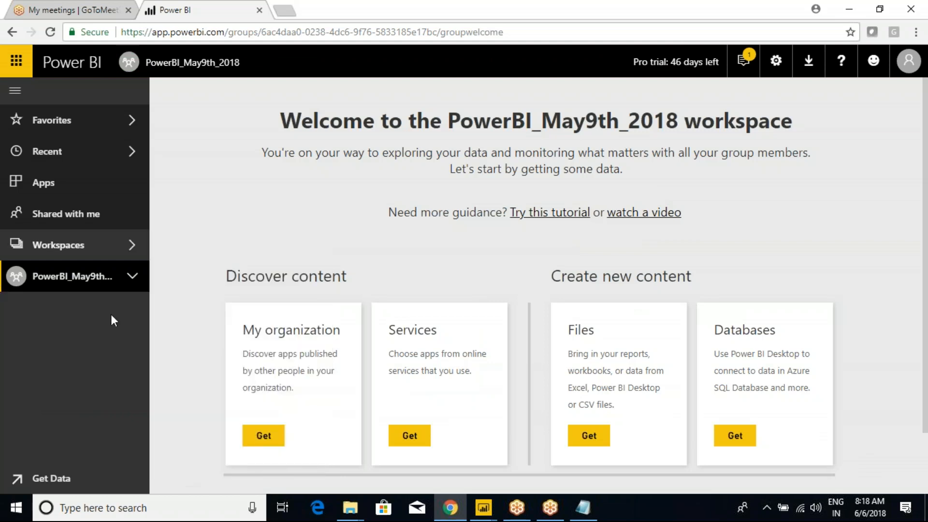
{"action": "left_click", "coordinate": [133, 277]}
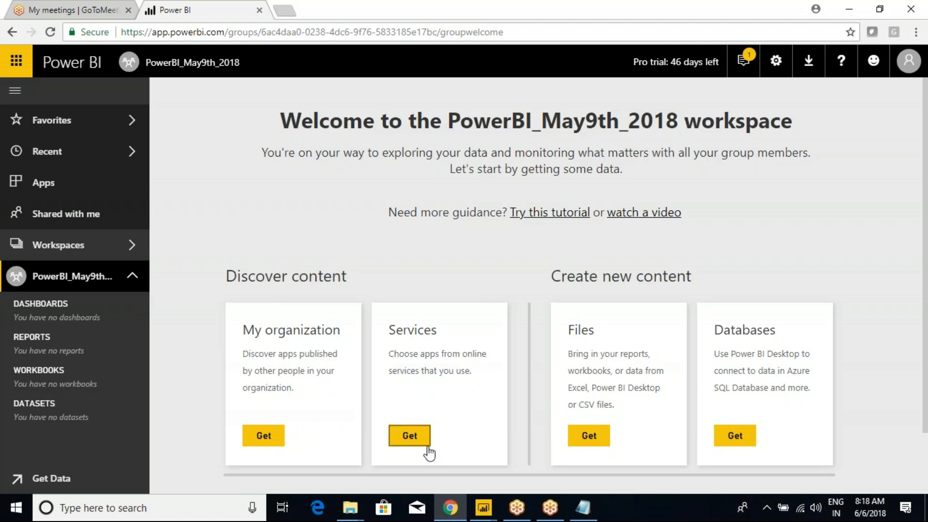
Step: Glance at the Gateways_Testing report in Desktop, then return to the workspace page in Chrome
{"action": "mouse_move", "coordinate": [491, 512]}
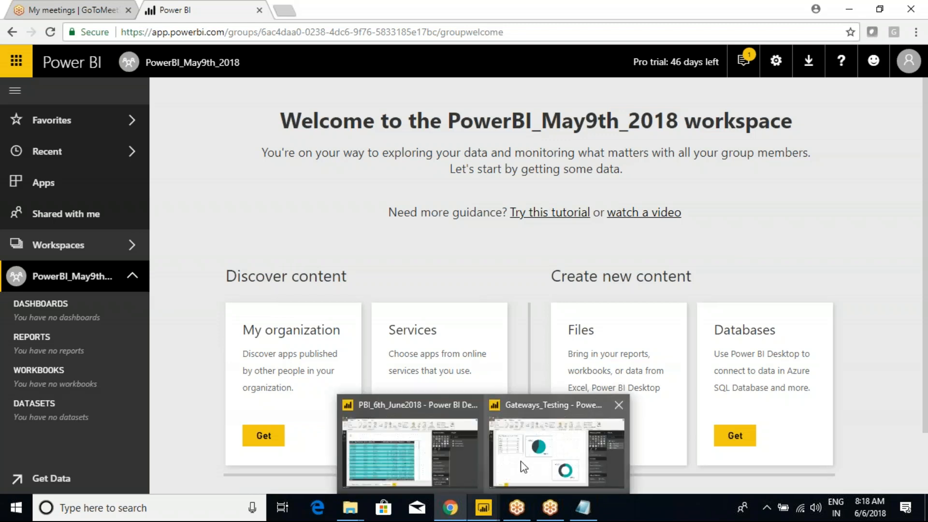
{"action": "left_click", "coordinate": [522, 465]}
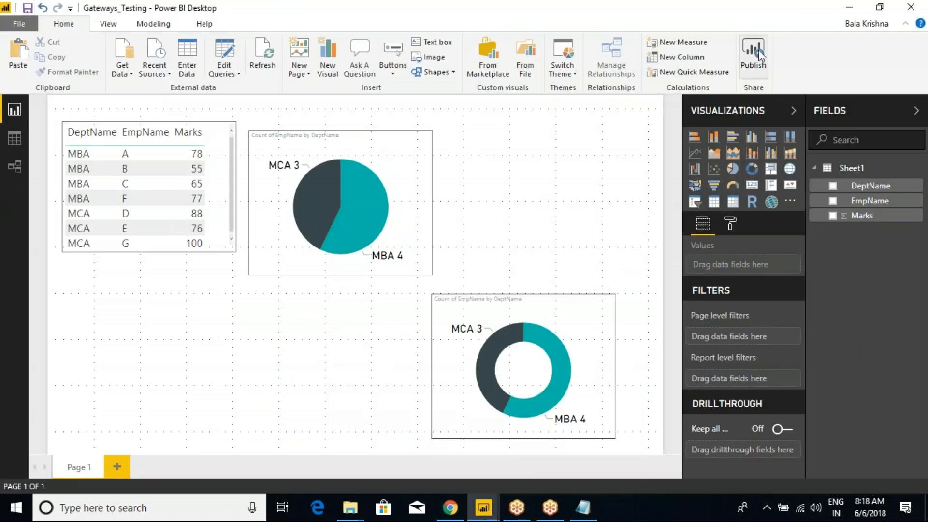
{"action": "left_click", "coordinate": [450, 508]}
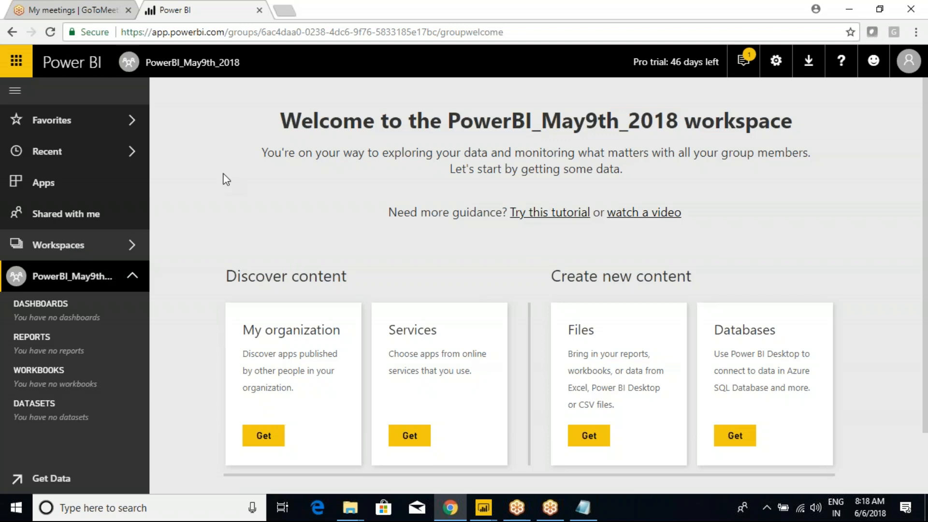
{"action": "left_click", "coordinate": [215, 34]}
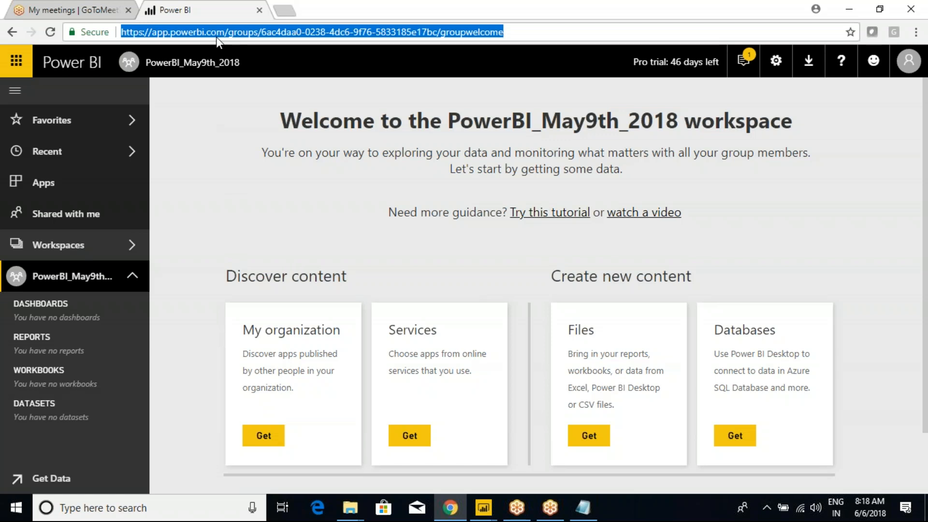
{"action": "left_click", "coordinate": [281, 32]}
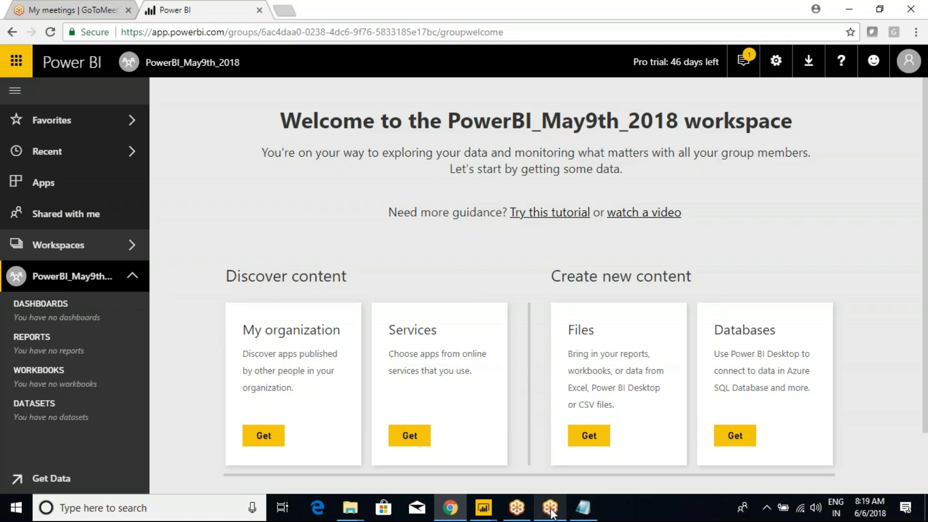
Step: Publish Gateways_Testing to PowerBI_May9th_2018, then bring the PBI_6th_June2018 window forward
{"action": "mouse_move", "coordinate": [484, 507]}
{"action": "left_click", "coordinate": [576, 461]}
{"action": "left_click", "coordinate": [753, 56]}
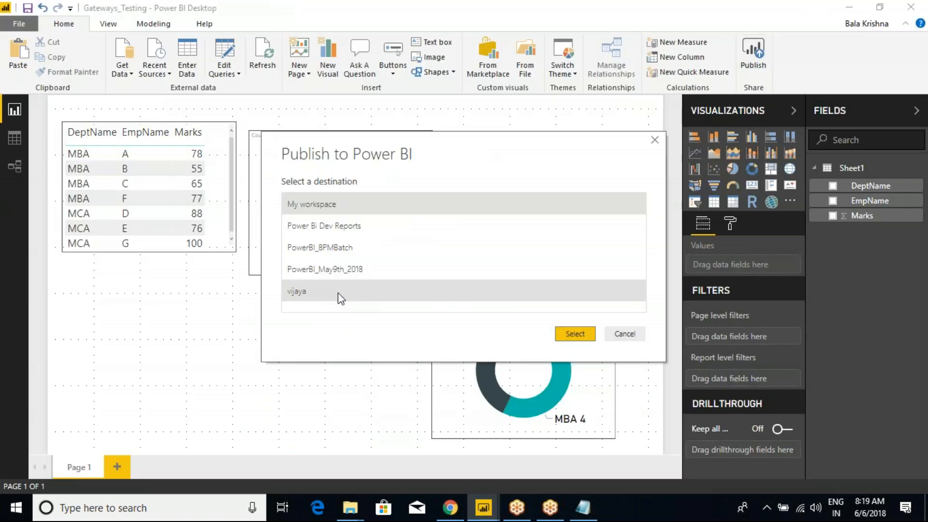
{"action": "left_click", "coordinate": [334, 268]}
{"action": "left_click", "coordinate": [575, 334]}
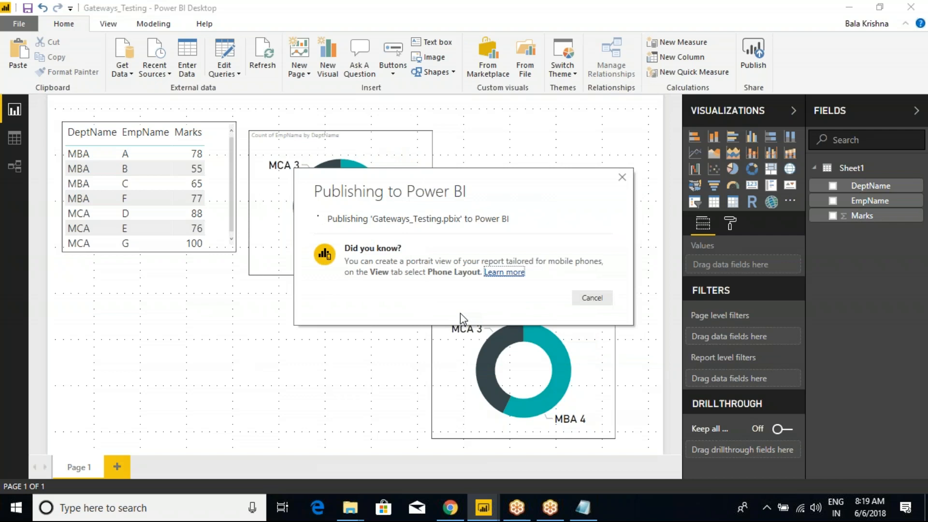
{"action": "left_click", "coordinate": [593, 339]}
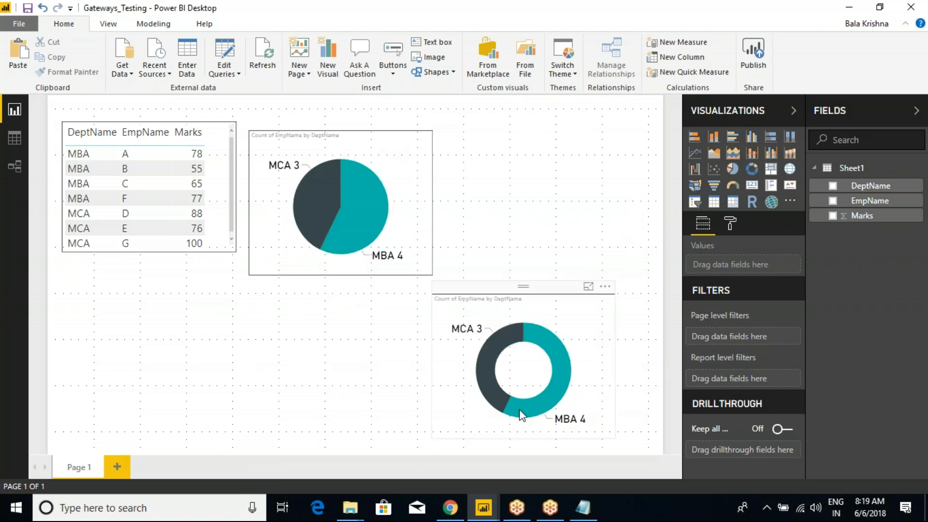
{"action": "mouse_move", "coordinate": [483, 507]}
{"action": "left_click", "coordinate": [422, 471]}
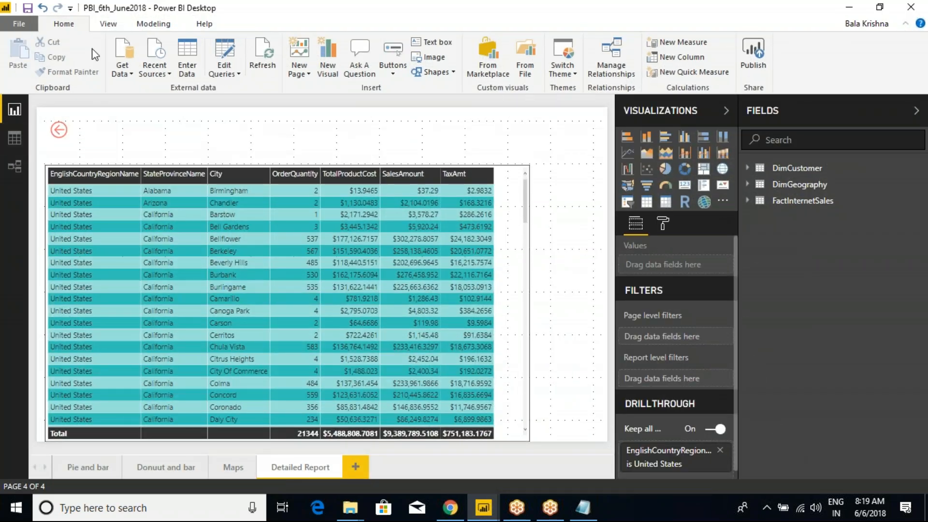
{"action": "left_click", "coordinate": [86, 468]}
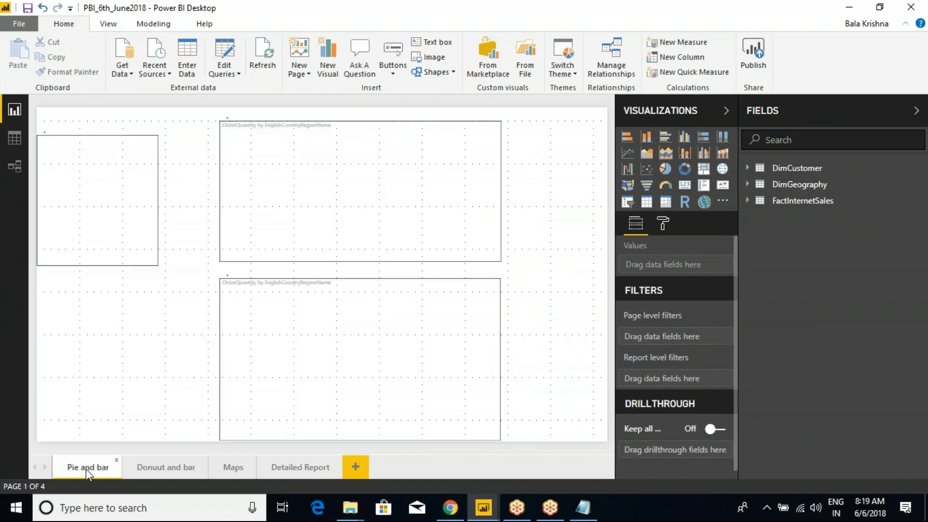
{"action": "left_click", "coordinate": [161, 468]}
{"action": "left_click", "coordinate": [225, 470]}
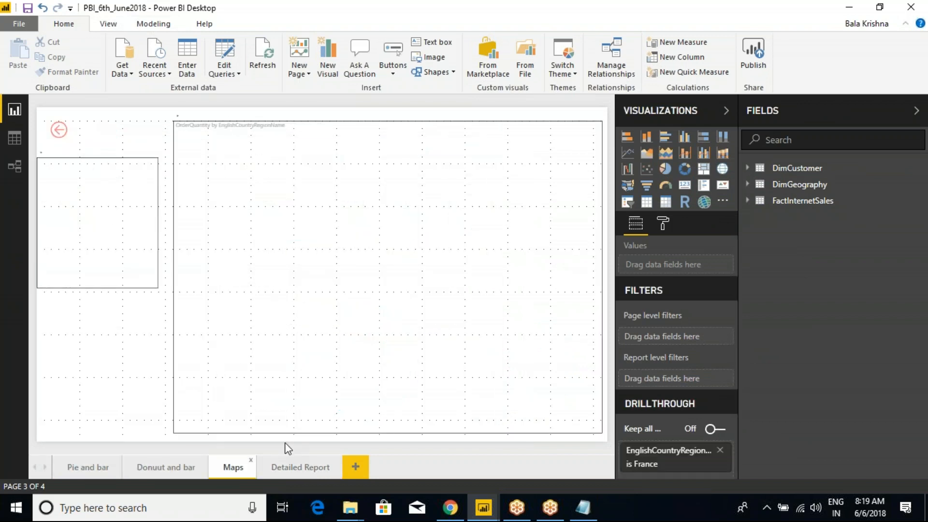
{"action": "left_click", "coordinate": [291, 472]}
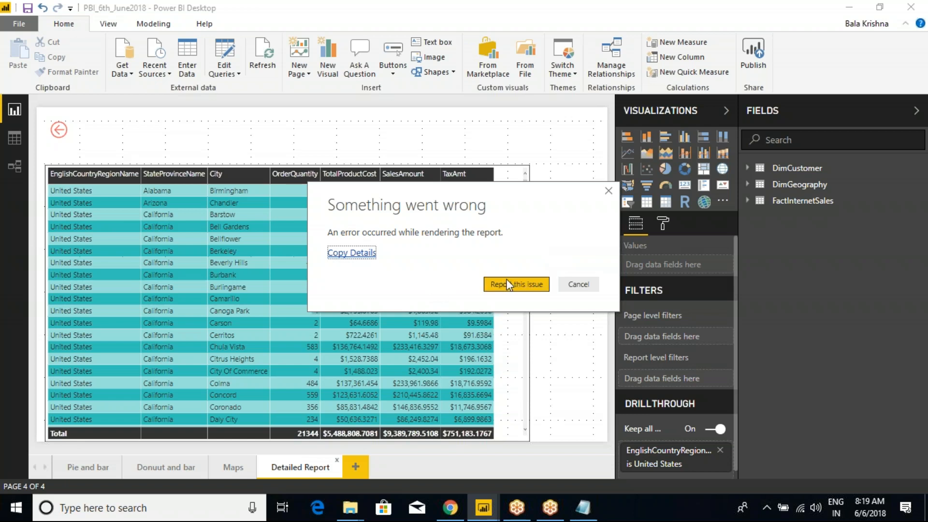
{"action": "left_click", "coordinate": [534, 286]}
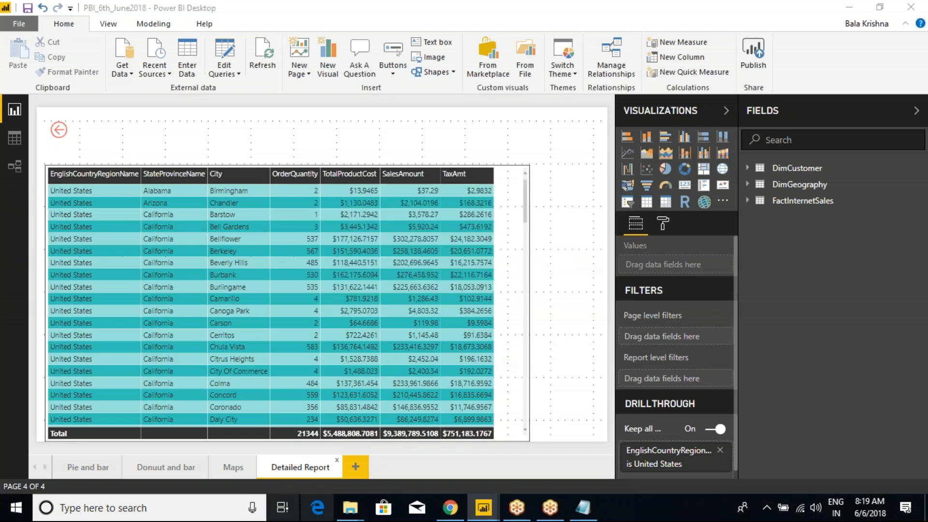
{"action": "mouse_move", "coordinate": [484, 507]}
{"action": "left_click", "coordinate": [514, 457]}
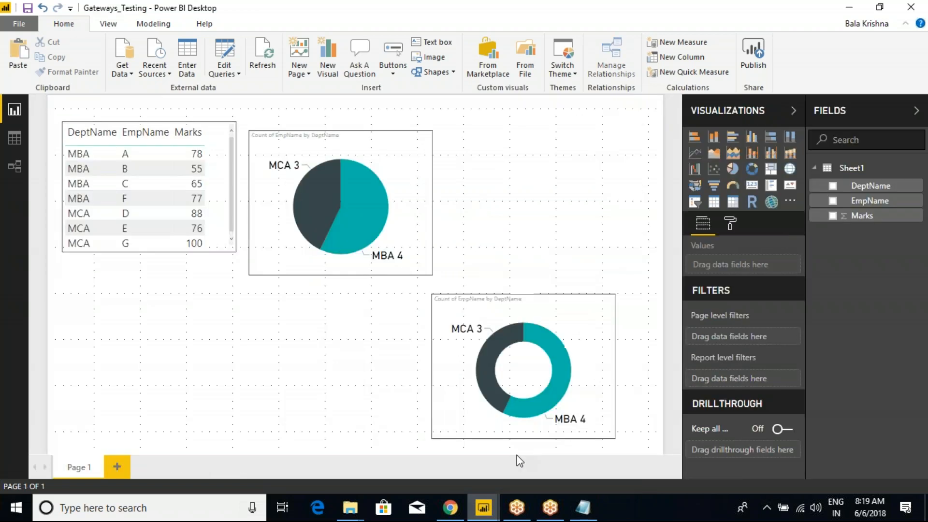
{"action": "left_click", "coordinate": [422, 460]}
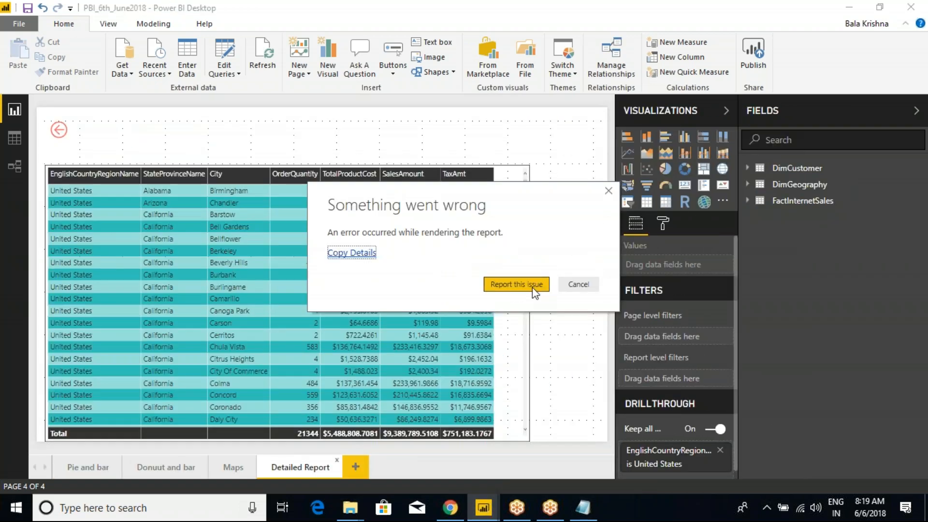
{"action": "left_click", "coordinate": [565, 287]}
{"action": "left_click", "coordinate": [576, 284]}
{"action": "left_click", "coordinate": [522, 290]}
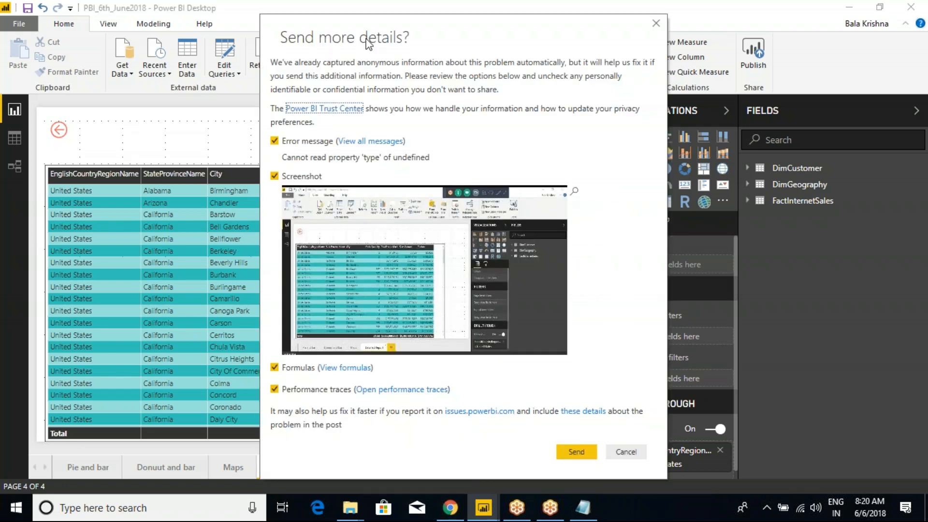
{"action": "left_click_drag", "start_coordinate": [390, 37], "coordinate": [374, 87]}
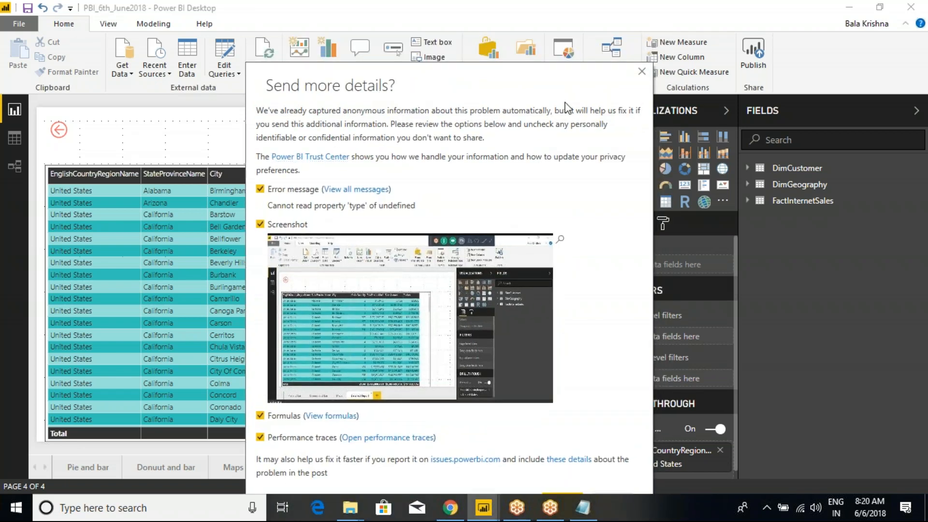
{"action": "left_click", "coordinate": [641, 72]}
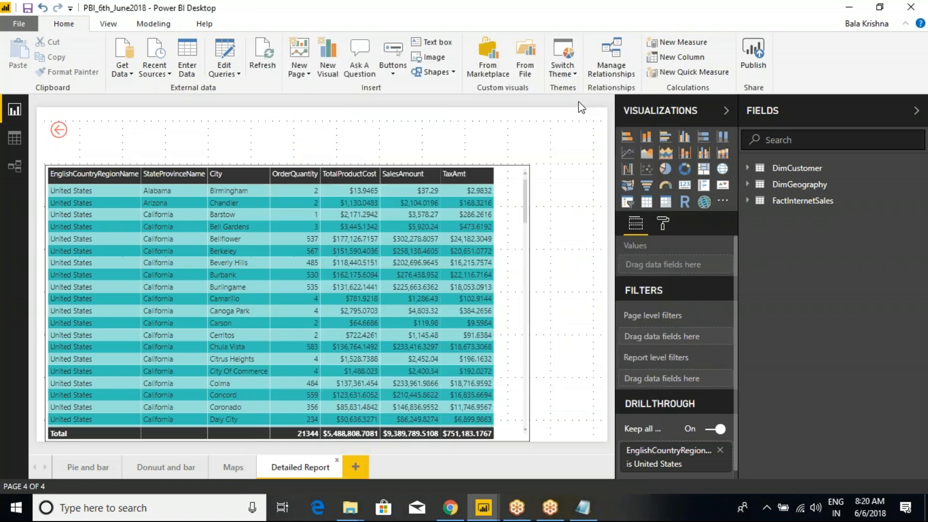
Step: Publish PBI_6th_June2018 to PowerBI_May9th_2018, close that window, and go back to Chrome
{"action": "left_click", "coordinate": [757, 57]}
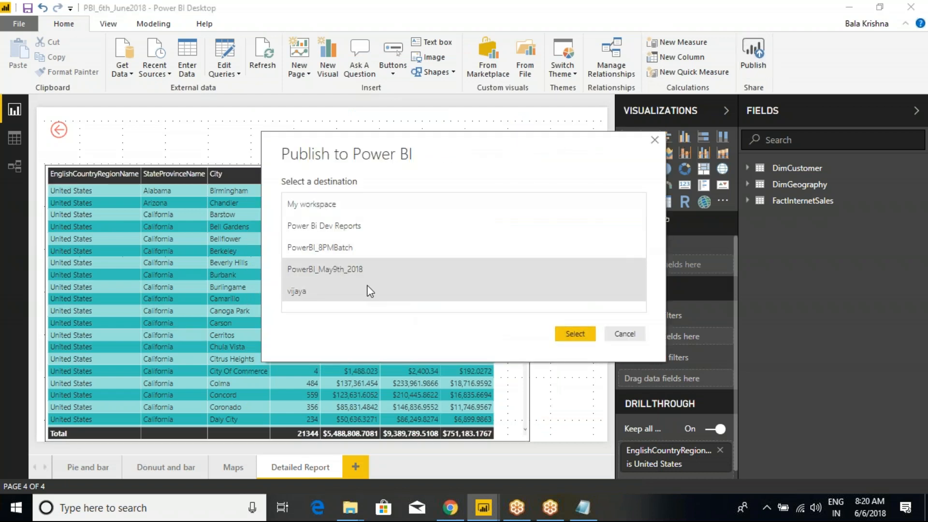
{"action": "left_click", "coordinate": [575, 335]}
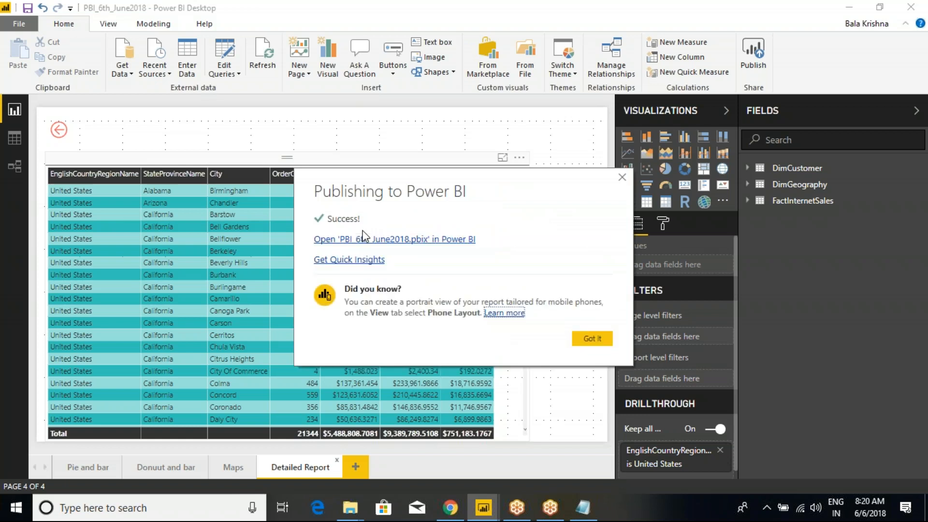
{"action": "left_click", "coordinate": [600, 340]}
{"action": "left_click", "coordinate": [912, 9]}
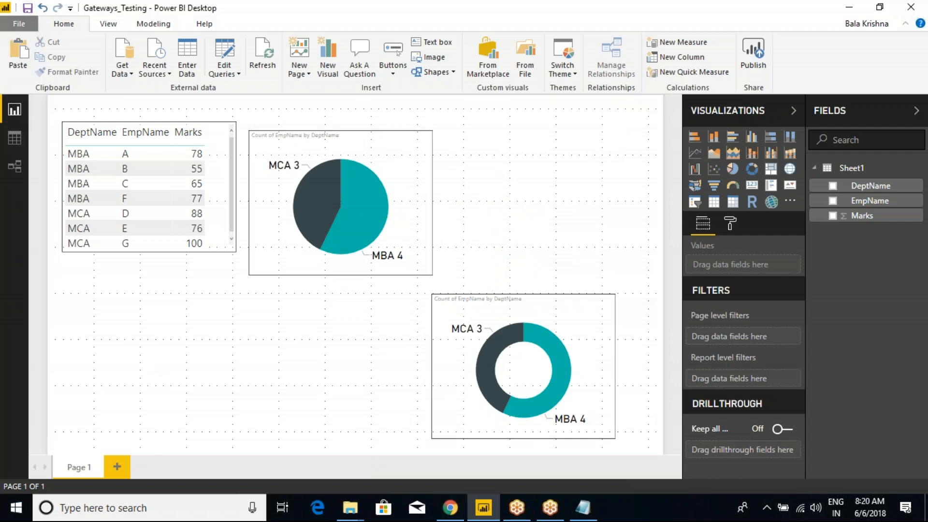
{"action": "left_click", "coordinate": [450, 507]}
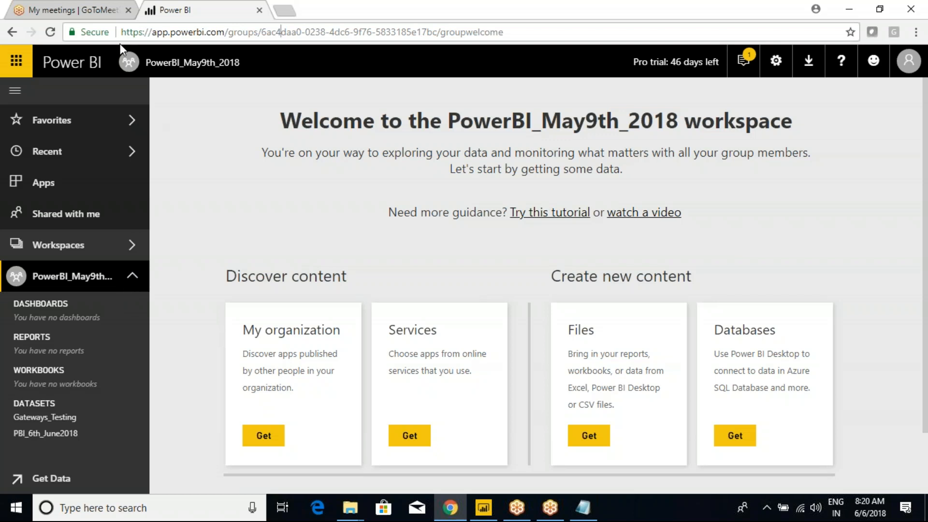
Step: Reload the PowerBI_May9th_2018 workspace and open its Gateways_Testing and PBI_6th_June2018 reports
{"action": "left_click", "coordinate": [51, 31]}
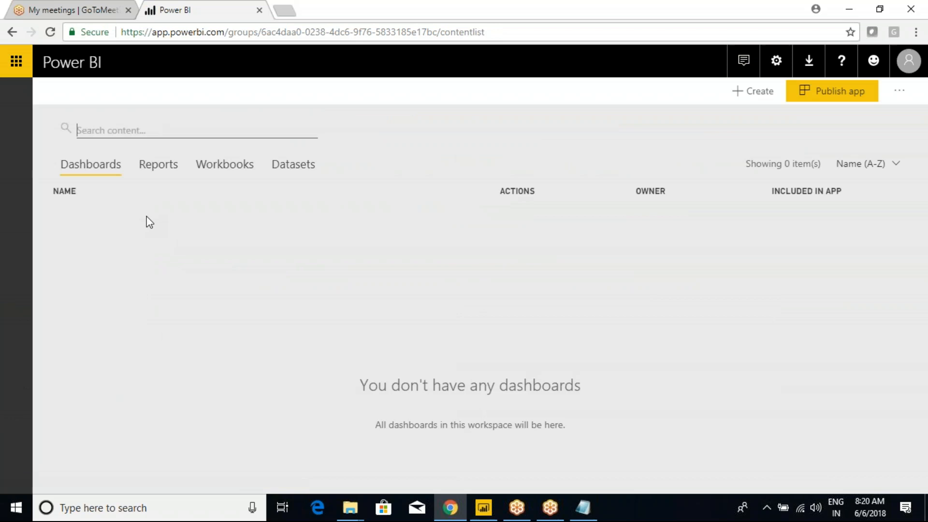
{"action": "left_click", "coordinate": [15, 91]}
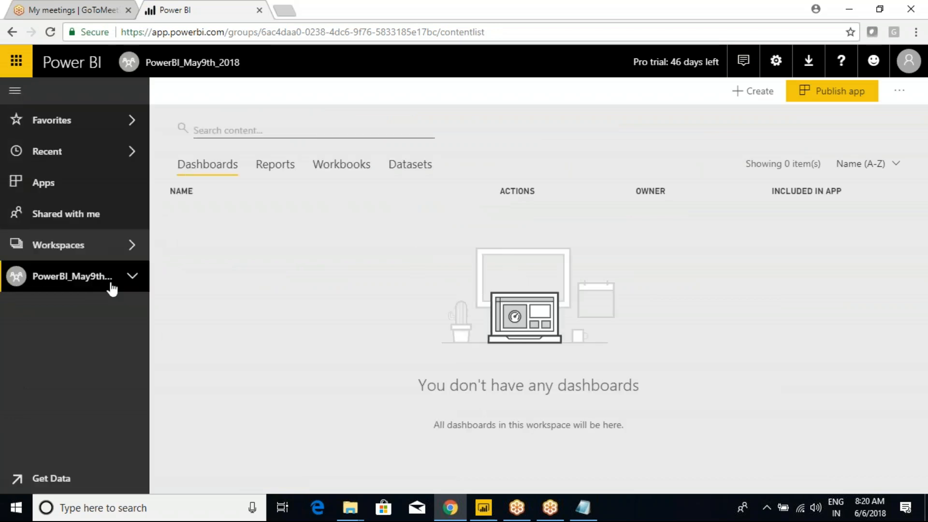
{"action": "left_click", "coordinate": [131, 278]}
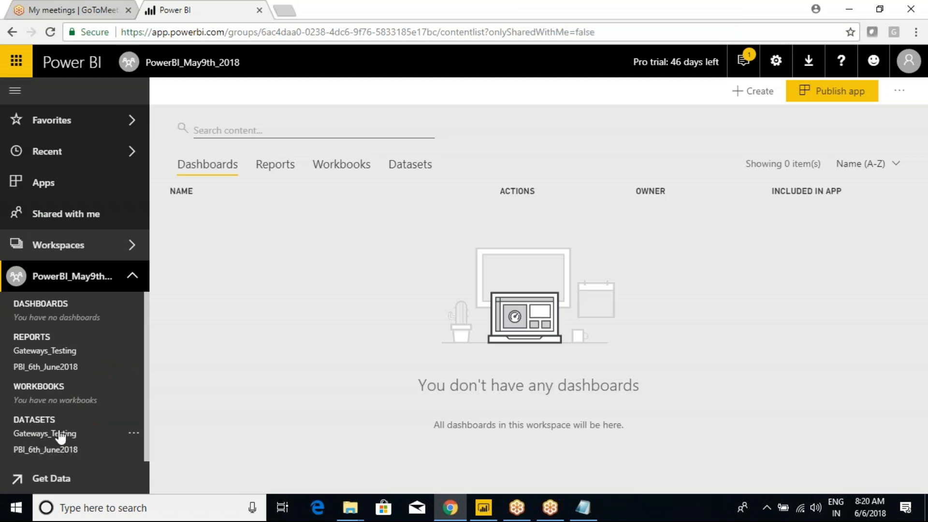
{"action": "left_click", "coordinate": [43, 422]}
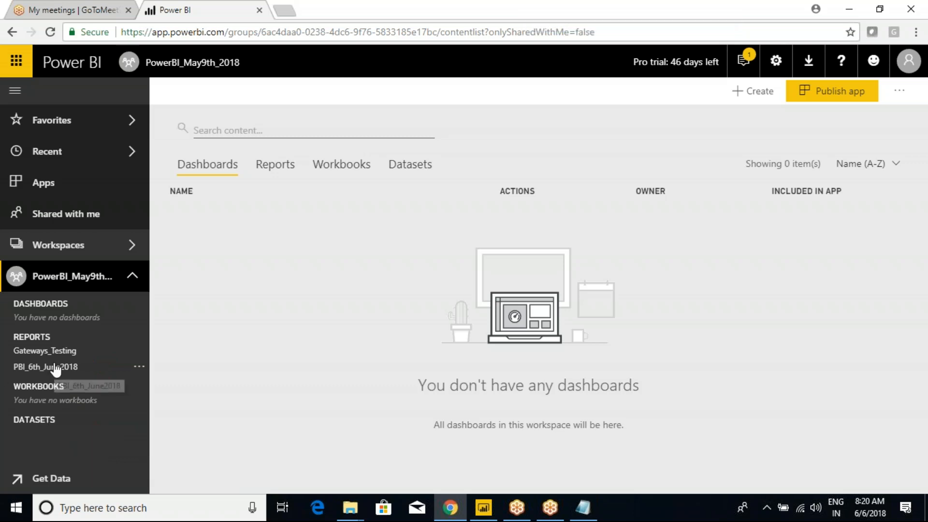
{"action": "left_click", "coordinate": [45, 350]}
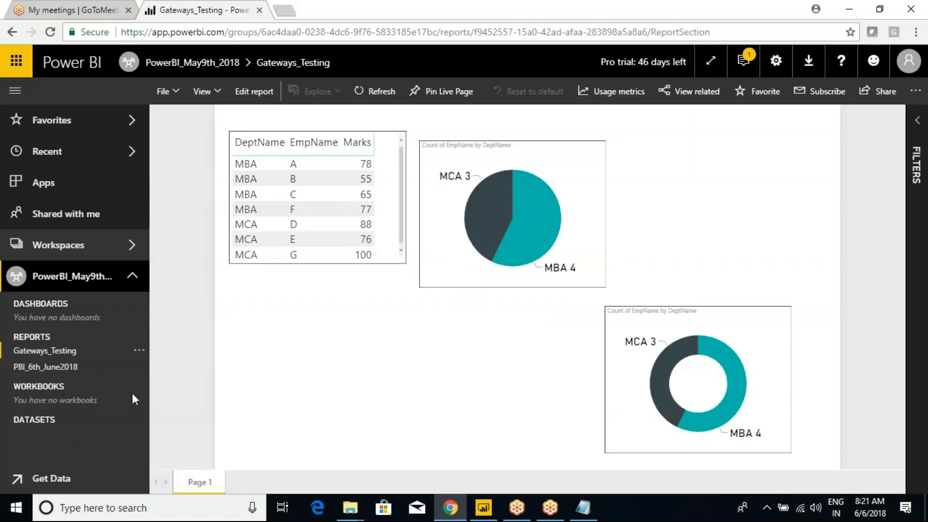
{"action": "left_click", "coordinate": [23, 371]}
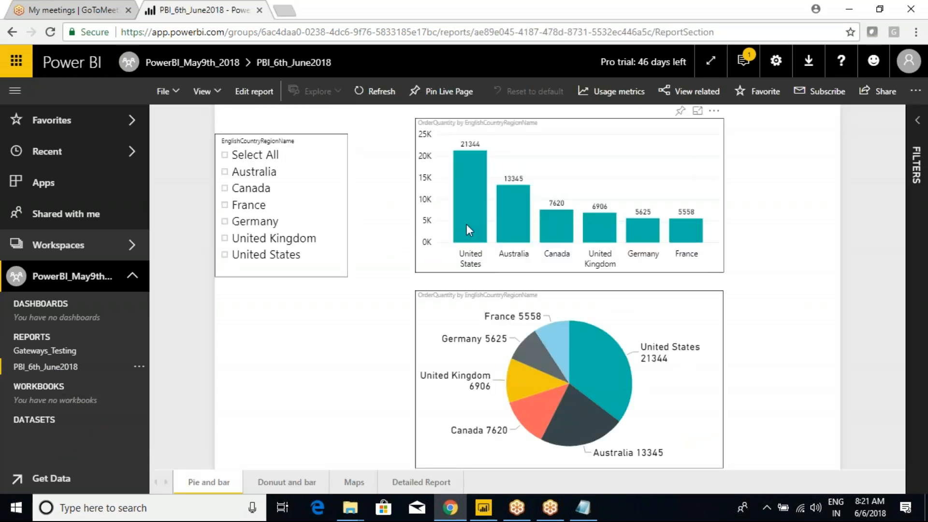
{"action": "left_click", "coordinate": [33, 352]}
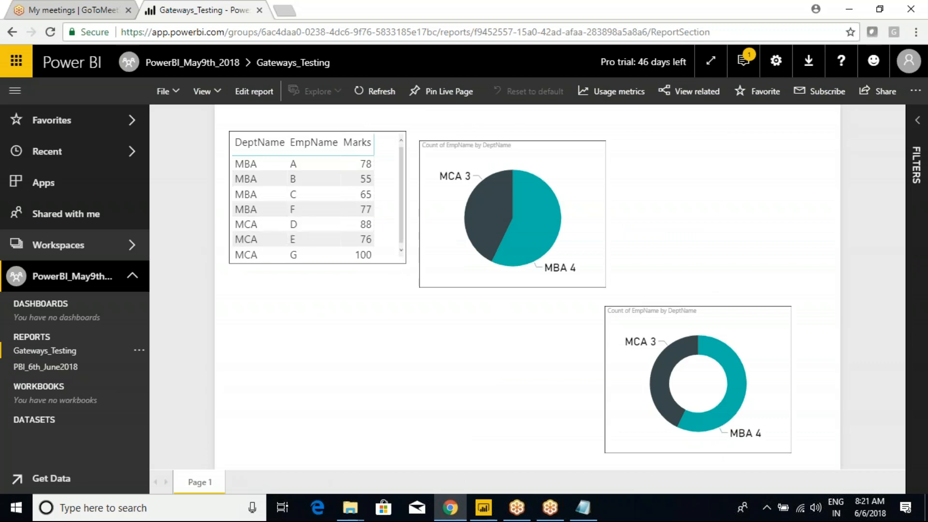
Step: Run Refresh Now on the Gateways_Testing dataset and dismiss the failure message
{"action": "left_click", "coordinate": [140, 357]}
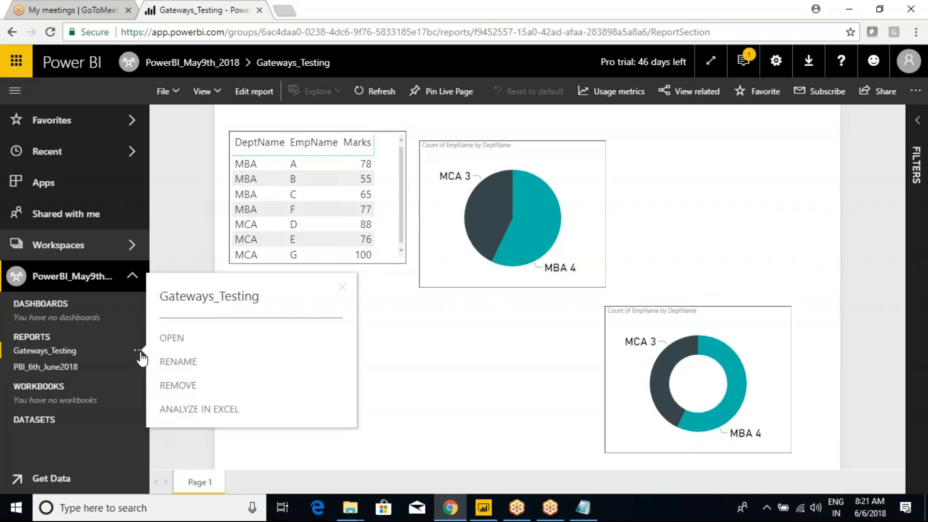
{"action": "left_click", "coordinate": [40, 338]}
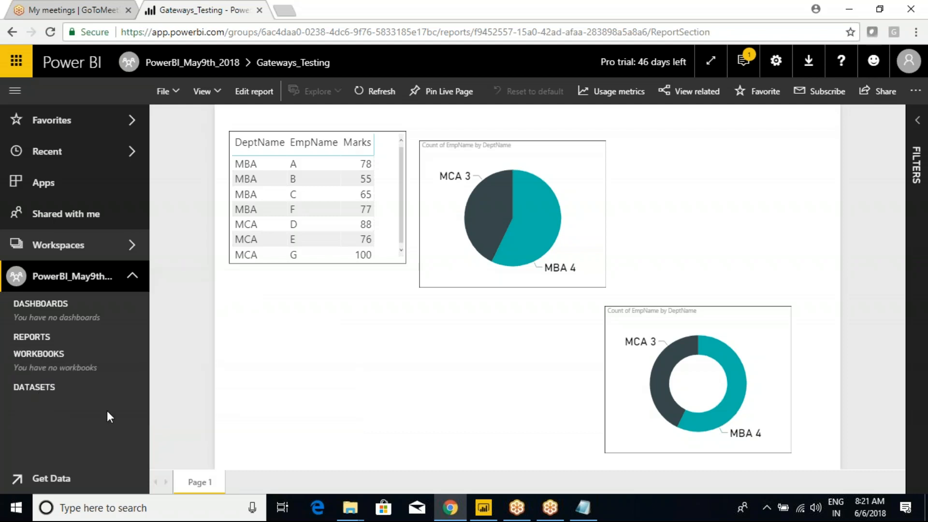
{"action": "left_click", "coordinate": [41, 387]}
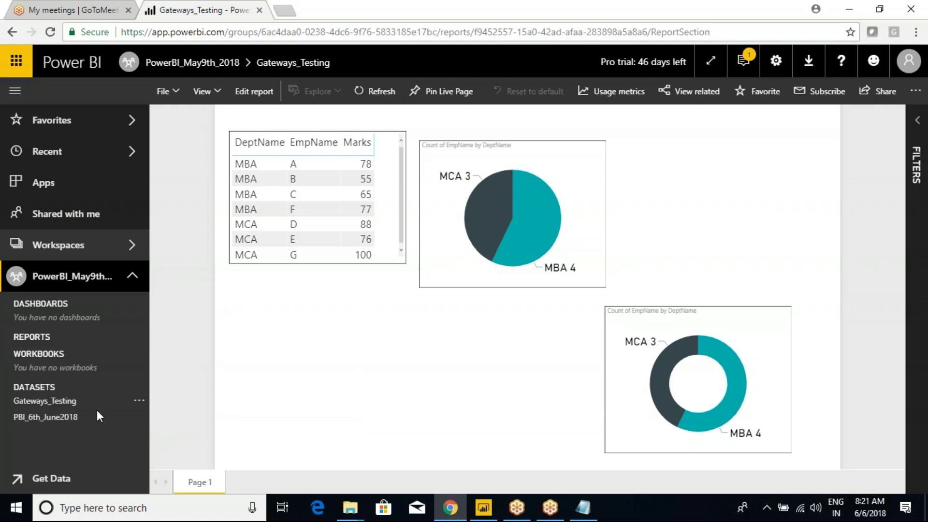
{"action": "left_click", "coordinate": [140, 402]}
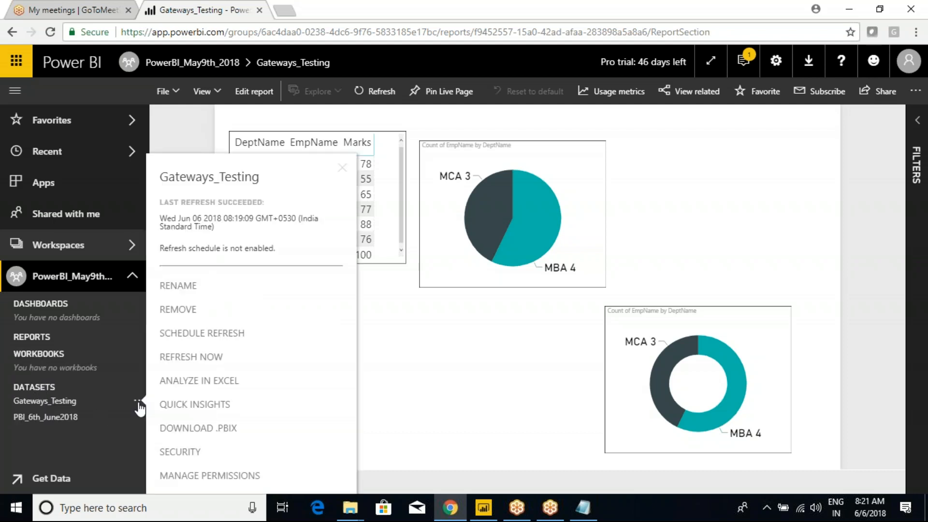
{"action": "left_click", "coordinate": [194, 360]}
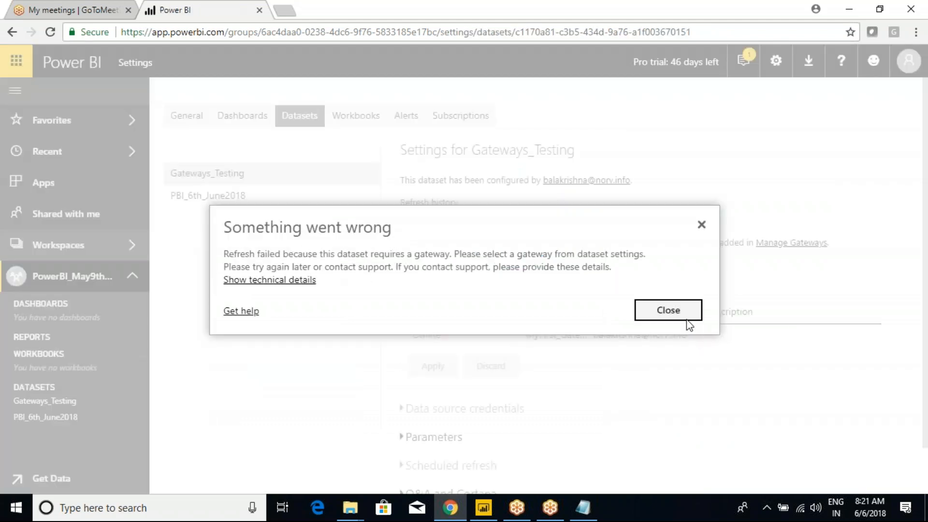
{"action": "left_click", "coordinate": [679, 315]}
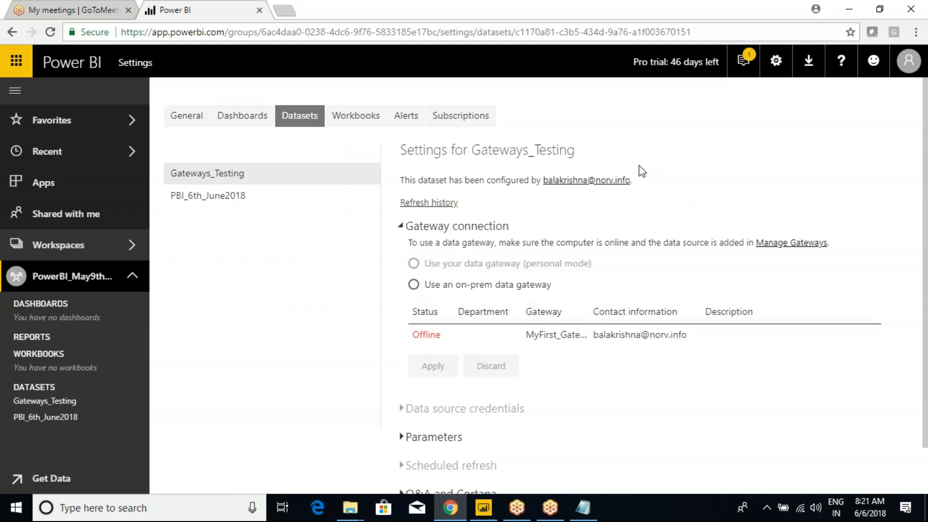
Step: In Manage gateways, remove the MyFirst_Gateway cluster along with its data sources
{"action": "left_click", "coordinate": [776, 61]}
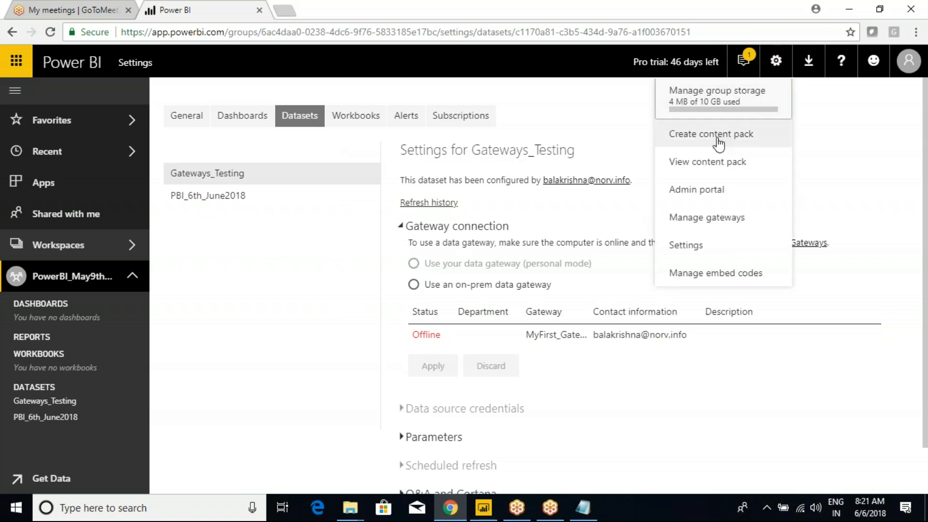
{"action": "left_click", "coordinate": [698, 223]}
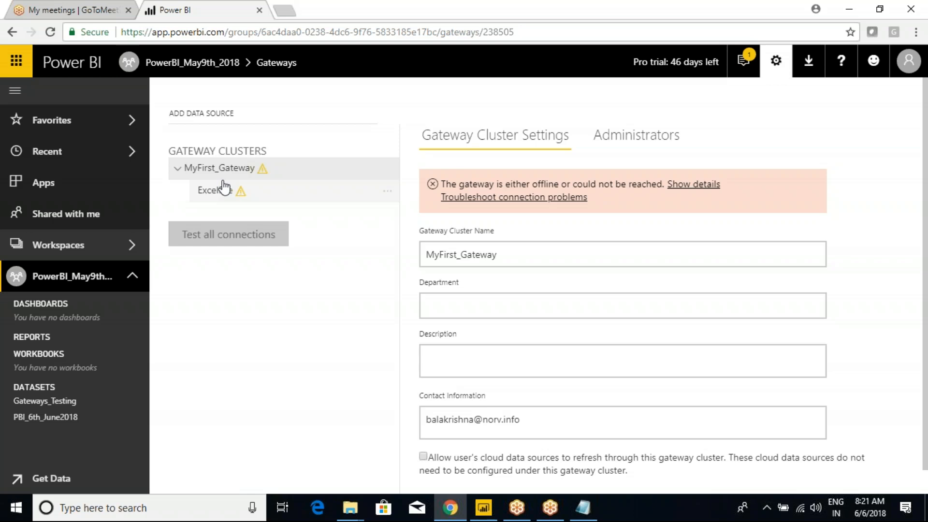
{"action": "left_click_drag", "start_coordinate": [163, 158], "coordinate": [289, 206]}
{"action": "left_click_drag", "start_coordinate": [276, 170], "coordinate": [305, 154]}
{"action": "left_click_drag", "start_coordinate": [256, 197], "coordinate": [279, 172]}
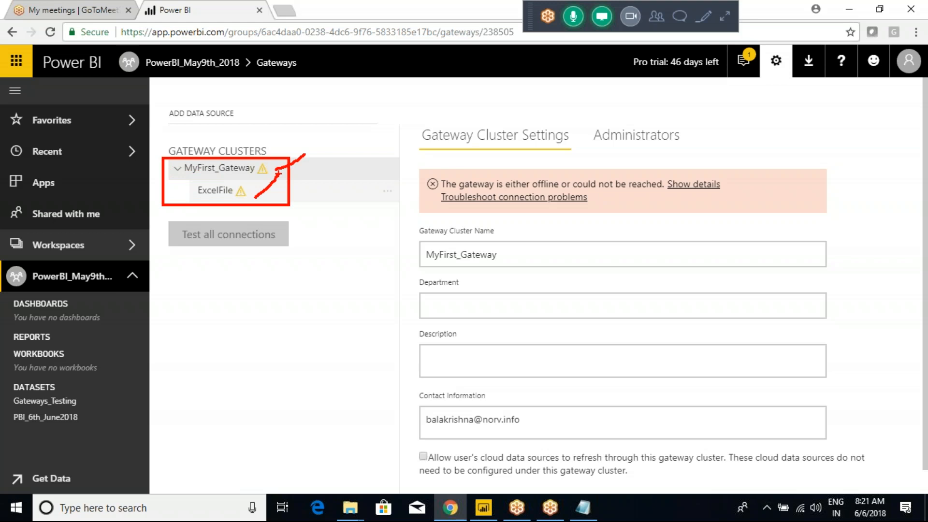
{"action": "left_click", "coordinate": [387, 169]}
{"action": "left_click", "coordinate": [427, 214]}
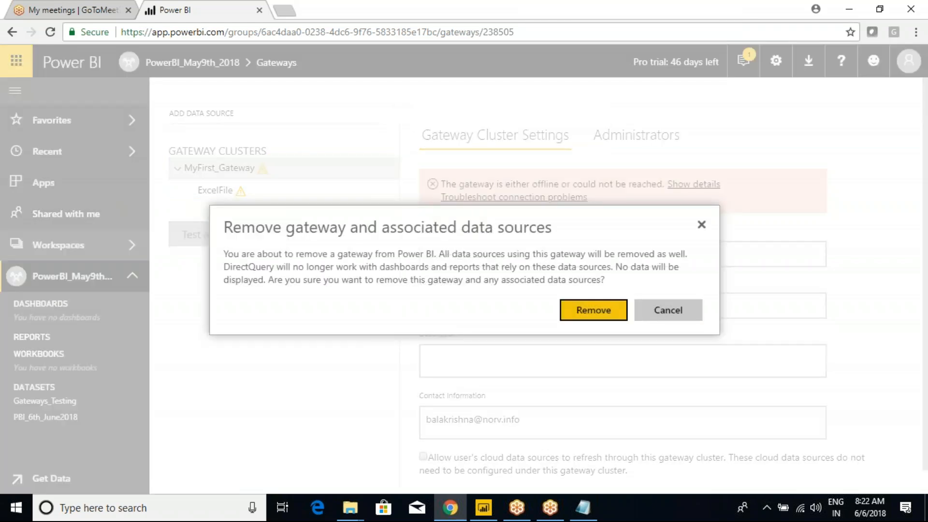
{"action": "left_click", "coordinate": [592, 309]}
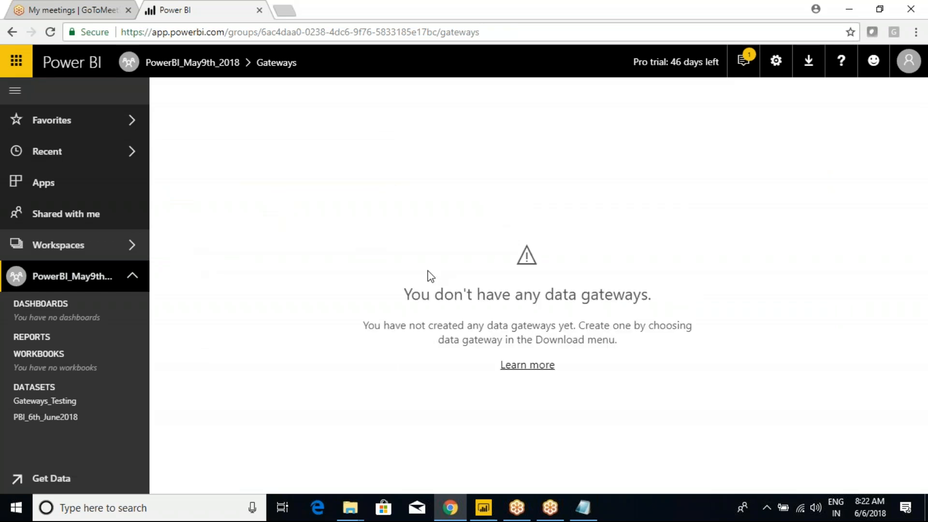
Step: Bring up the Gateways_Testing dataset's options to refresh it again
{"action": "left_click_drag", "start_coordinate": [301, 206], "coordinate": [681, 402]}
{"action": "left_click", "coordinate": [776, 61]}
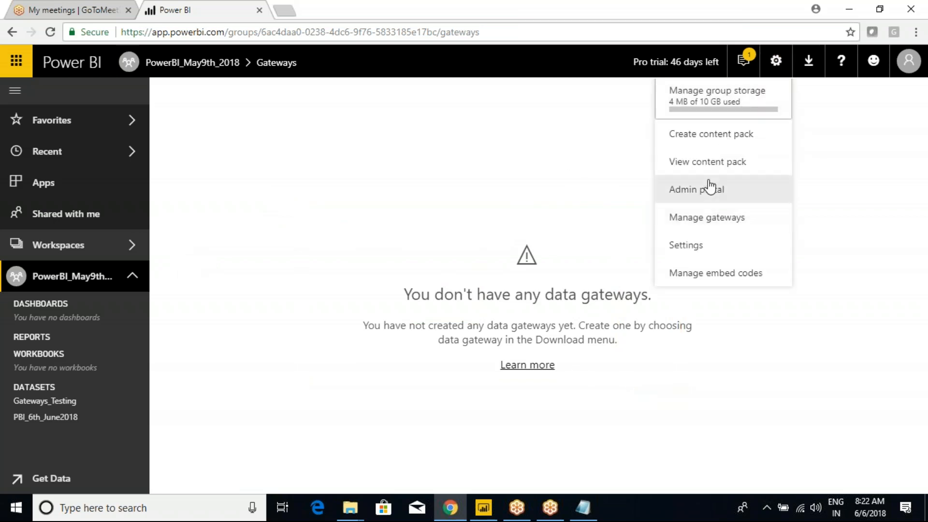
{"action": "left_click", "coordinate": [699, 223]}
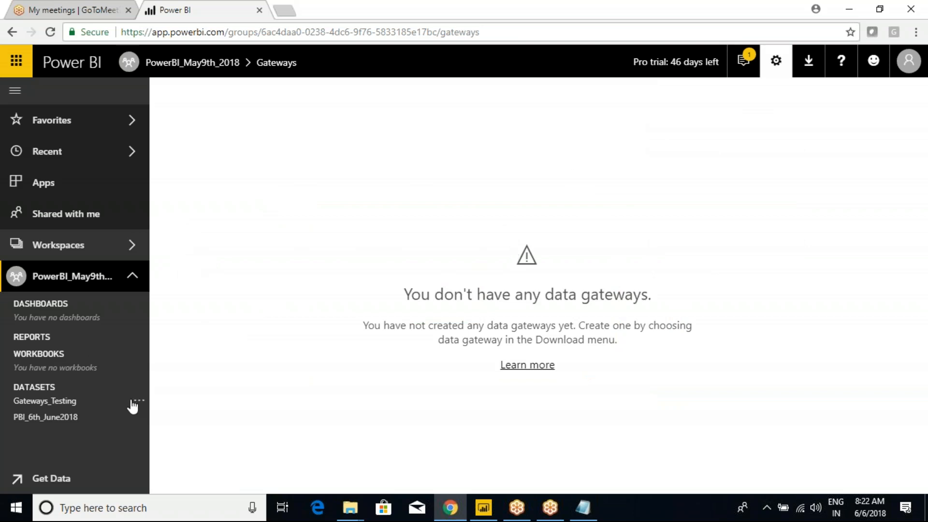
{"action": "left_click", "coordinate": [137, 401]}
Step: Retry refreshing Gateways_Testing, dismiss the failure, and look through the settings and downloads menus
{"action": "left_click", "coordinate": [195, 367]}
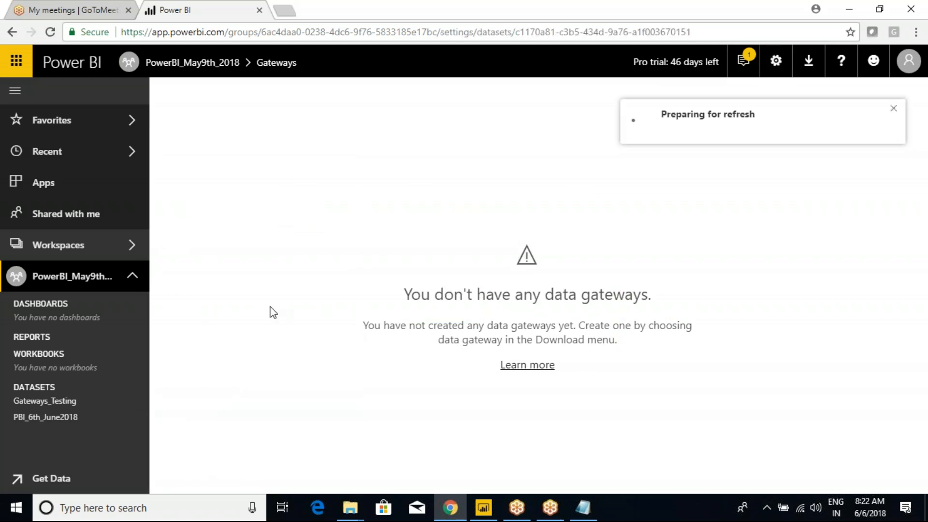
{"action": "left_click", "coordinate": [667, 315]}
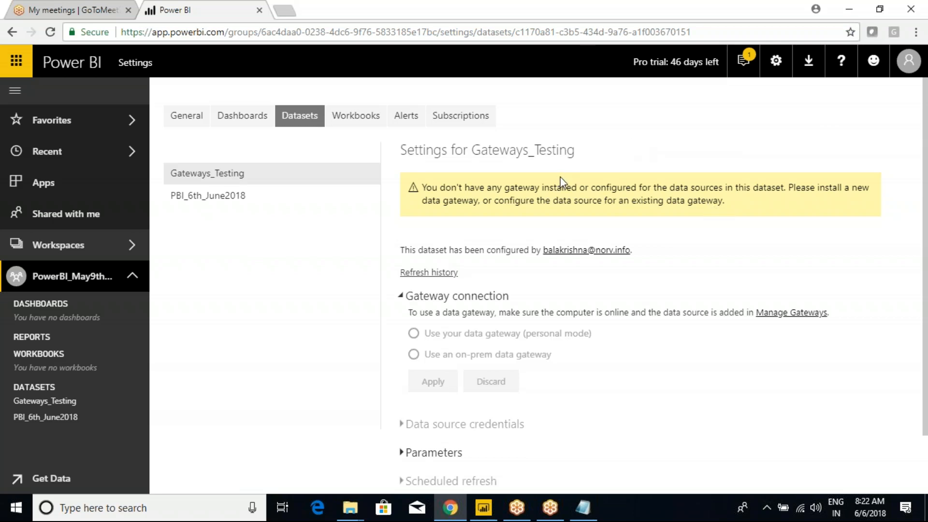
{"action": "left_click", "coordinate": [776, 60]}
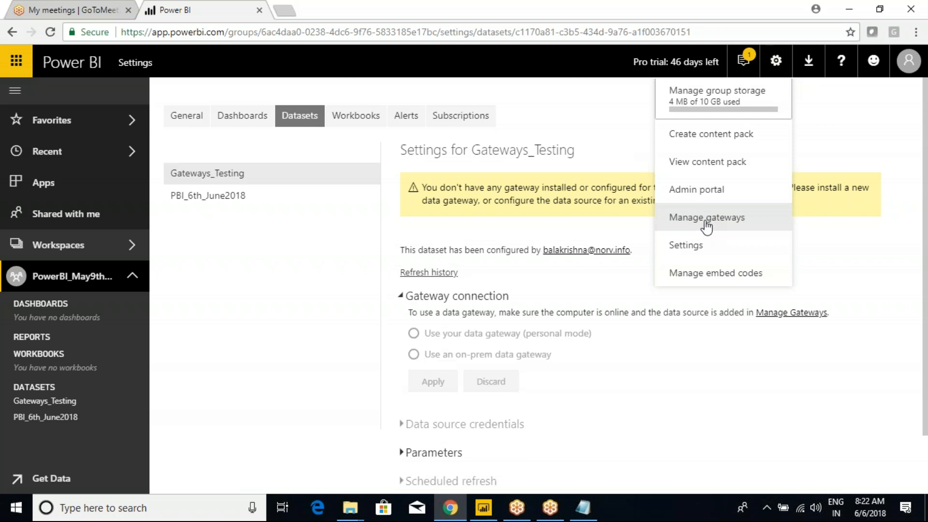
{"action": "left_click", "coordinate": [810, 66]}
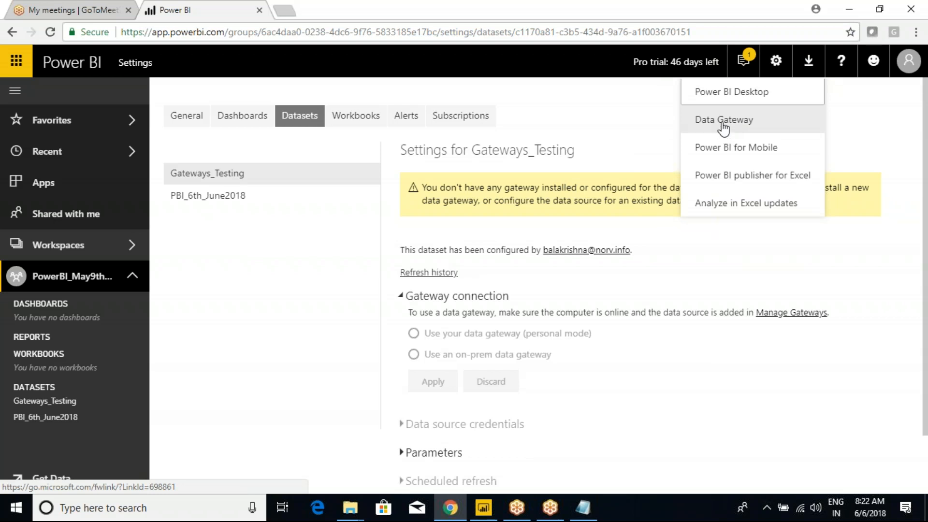
{"action": "left_click", "coordinate": [723, 20]}
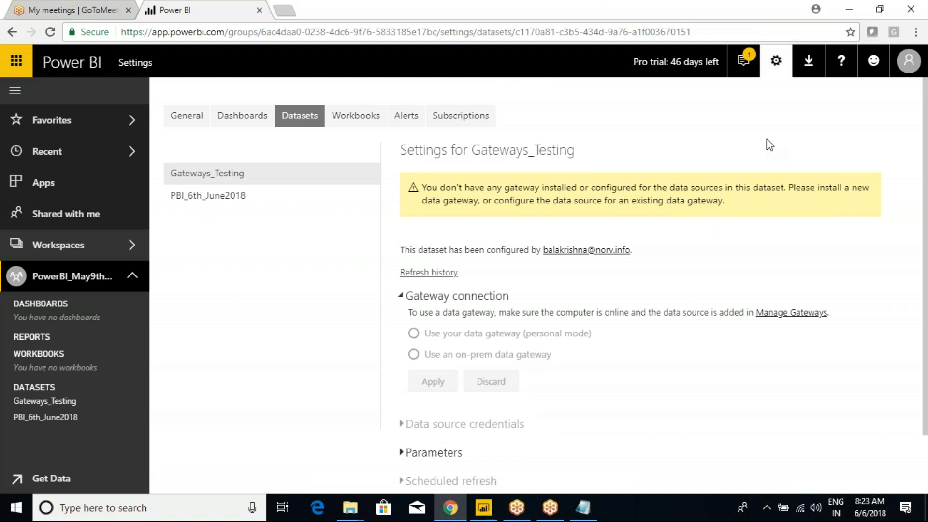
Step: Download the data gateway installer from the Power BI Gateway page, then return to Notepad
{"action": "left_click", "coordinate": [808, 61]}
{"action": "left_click", "coordinate": [731, 121]}
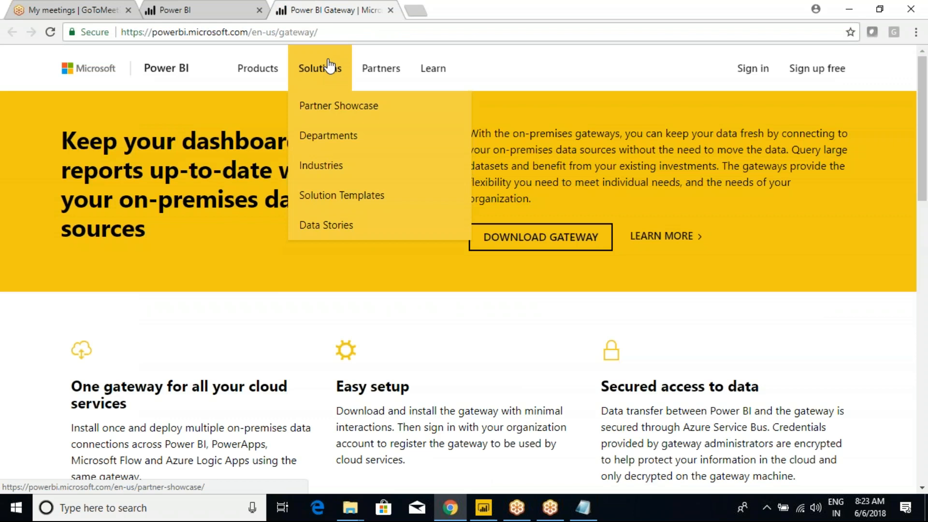
{"action": "left_click", "coordinate": [535, 243]}
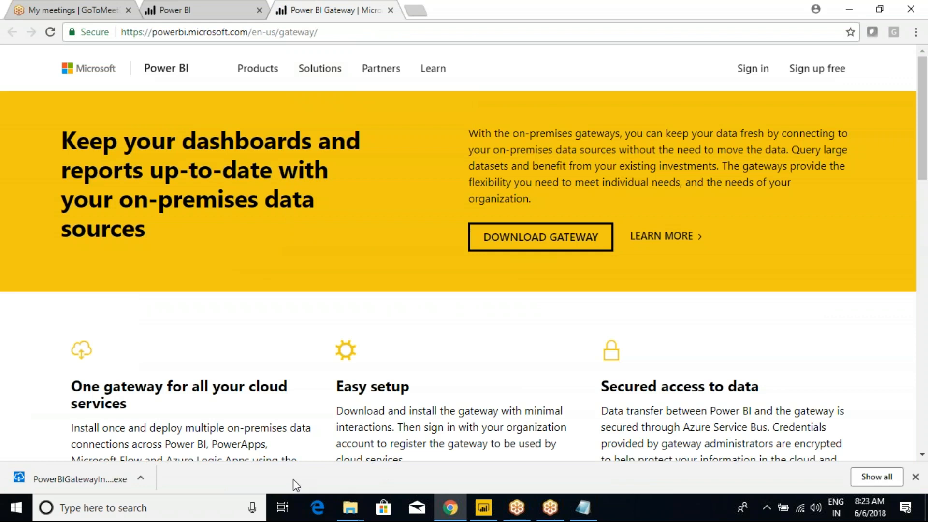
{"action": "left_click", "coordinate": [583, 508]}
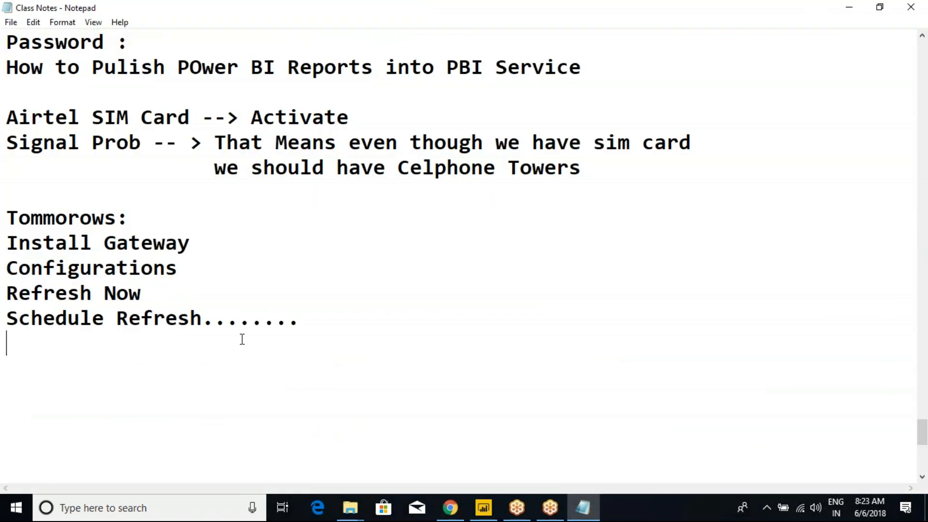
Step: Under Install Gateway, add 'The Gateway is nothing but Connector Between Source System and Power BI Service'
{"action": "scroll", "coordinate": [203, 284], "scroll_direction": "up", "scroll_amount": 3}
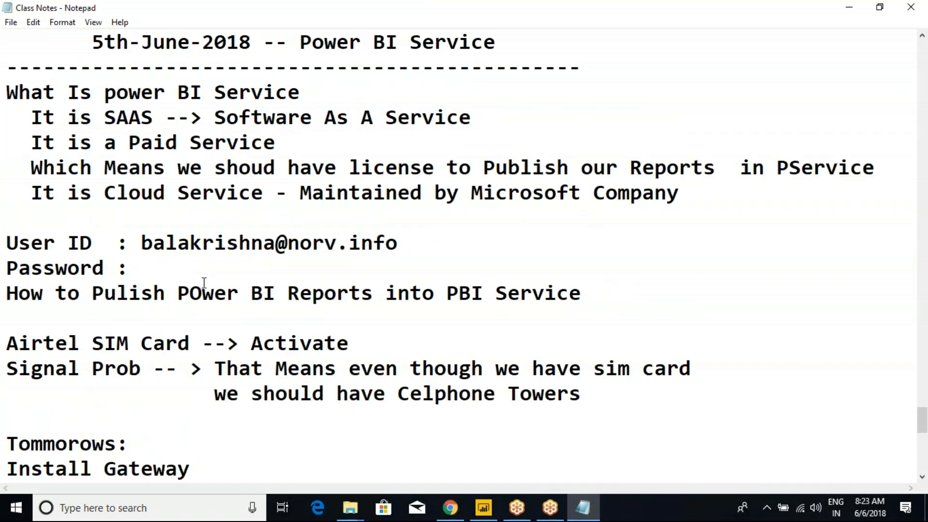
{"action": "scroll", "coordinate": [211, 366], "scroll_direction": "down", "scroll_amount": 2}
{"action": "left_click", "coordinate": [204, 322]}
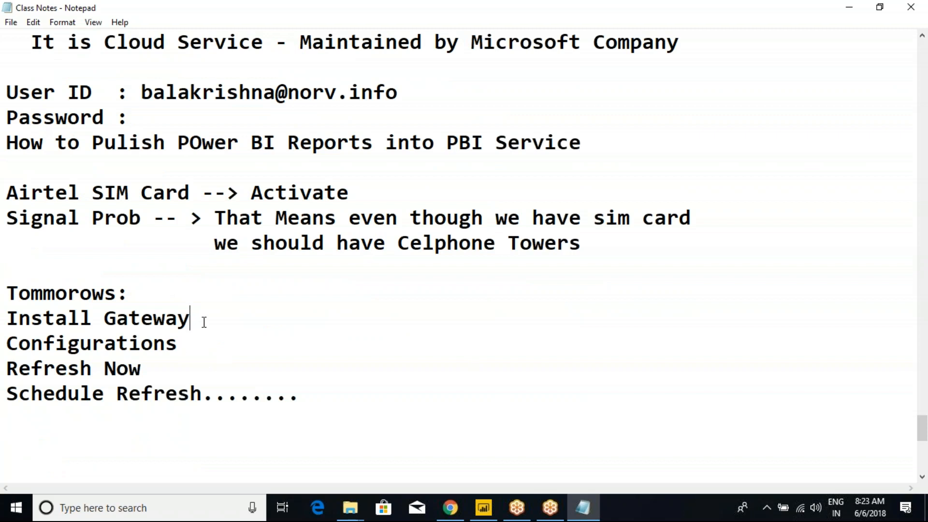
{"action": "key", "text": "Return"}
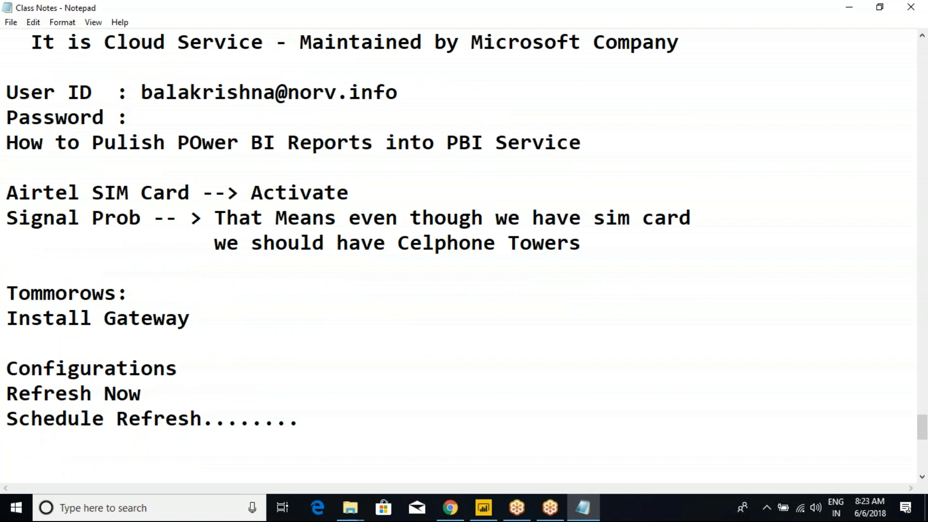
{"action": "key", "text": "Return"}
{"action": "type", "text": "T"}
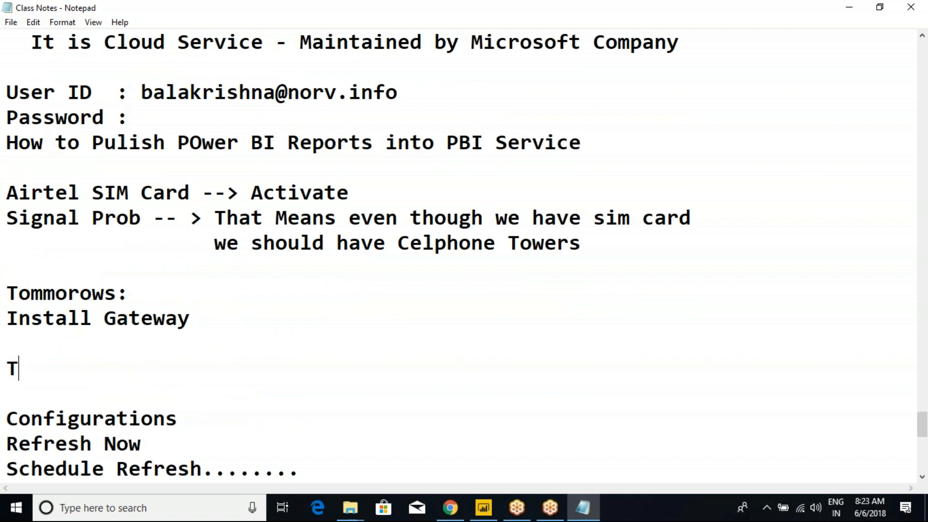
{"action": "type", "text": "he Gateway "}
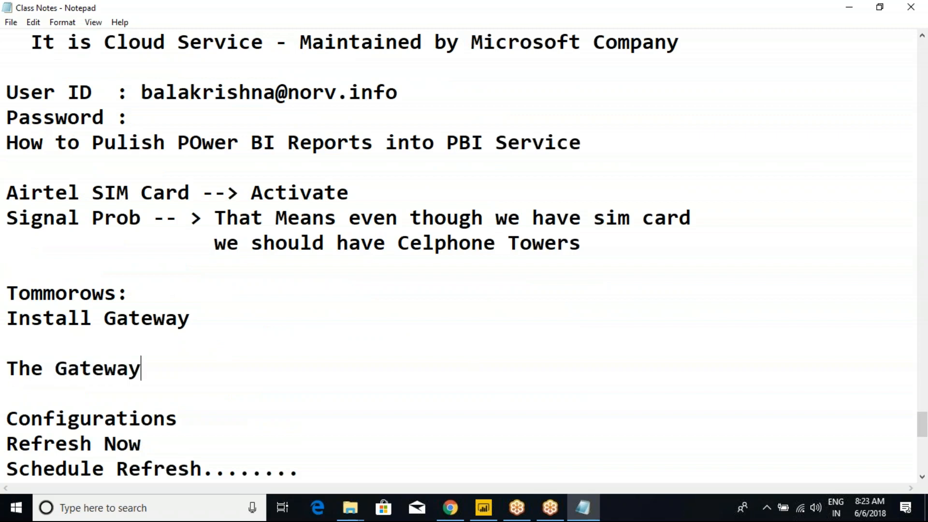
{"action": "type", "text": "is notning"}
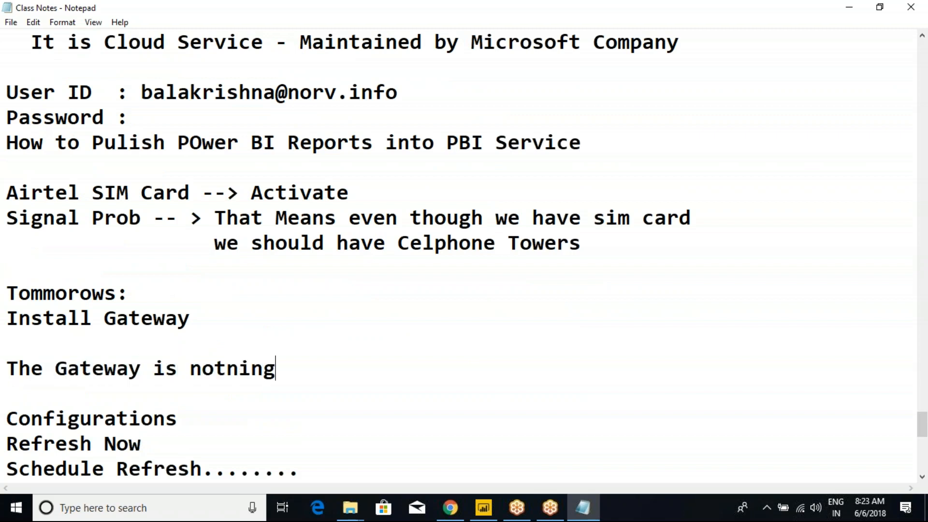
{"action": "type", "text": " but Connector N"}
{"action": "key", "text": "BackSpace"}
{"action": "type", "text": "Betwe"}
{"action": "type", "text": "en"}
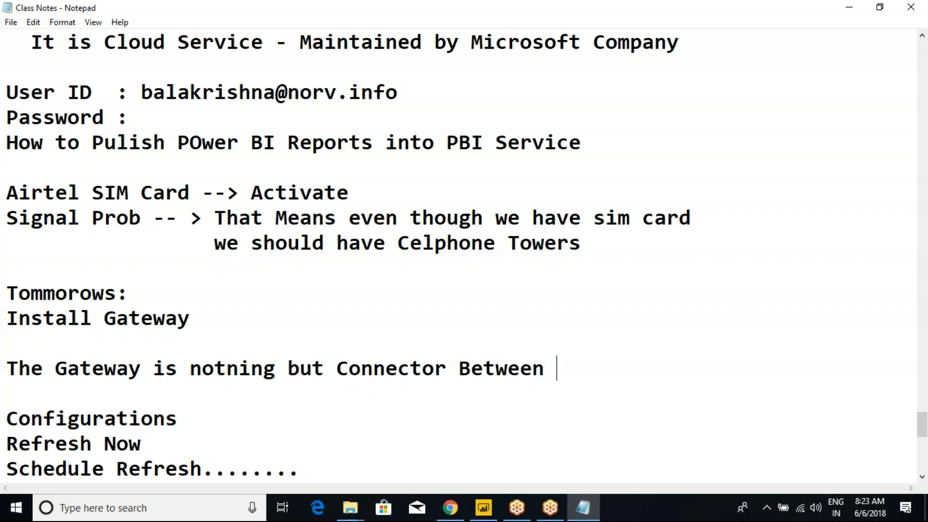
{"action": "key", "text": "Return"}
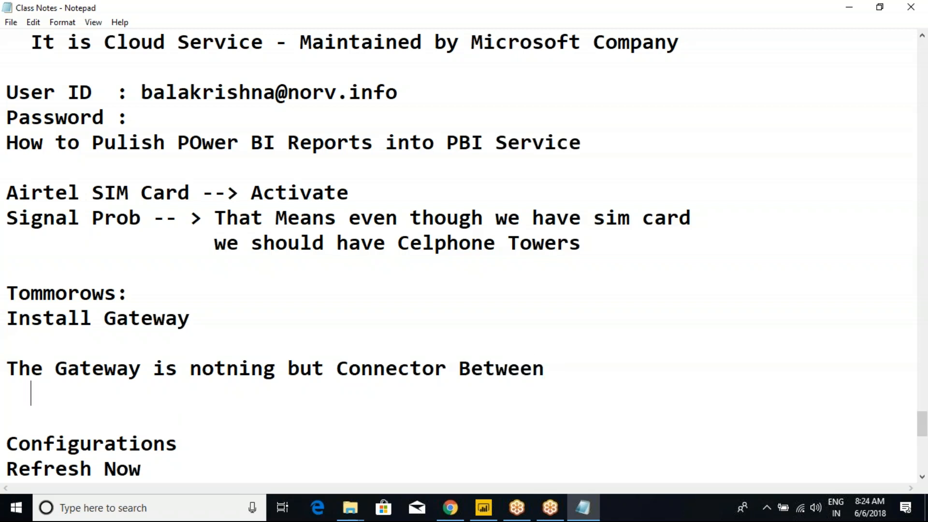
{"action": "type", "text": "P"}
{"action": "key", "text": "BackSpace"}
{"action": "type", "text": "SOurce System and Power BI Service"}
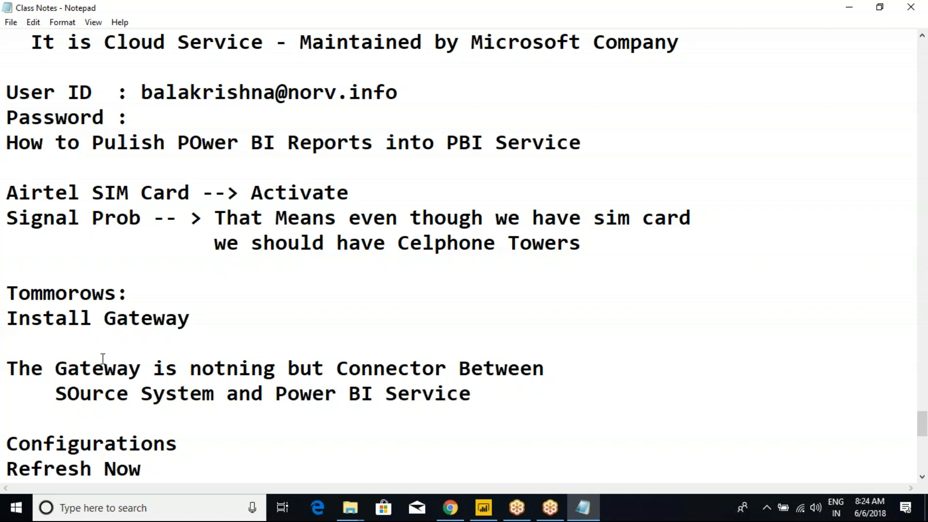
Step: Highlight the gateway sentence and sketch a cell tower with a base beside Towers
{"action": "left_click_drag", "start_coordinate": [31, 372], "coordinate": [177, 378]}
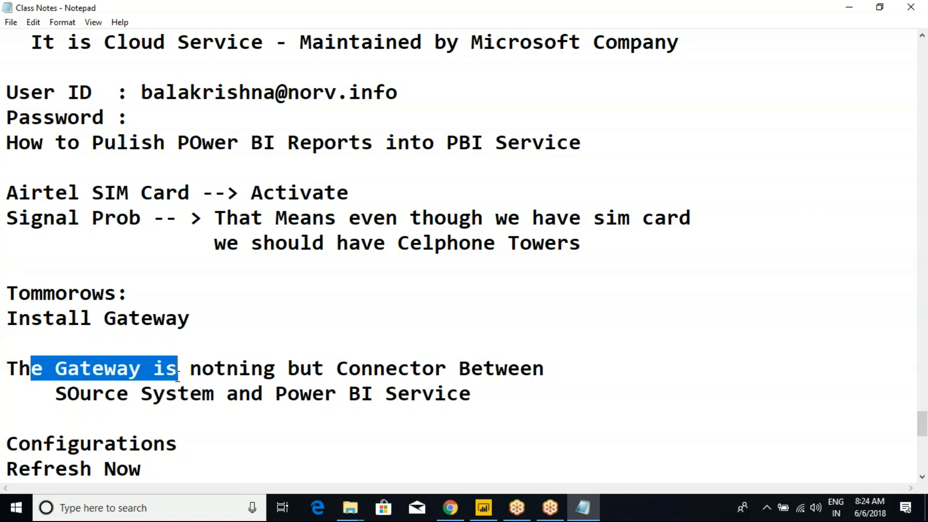
{"action": "triple_click", "coordinate": [394, 195]}
{"action": "left_click", "coordinate": [428, 315]}
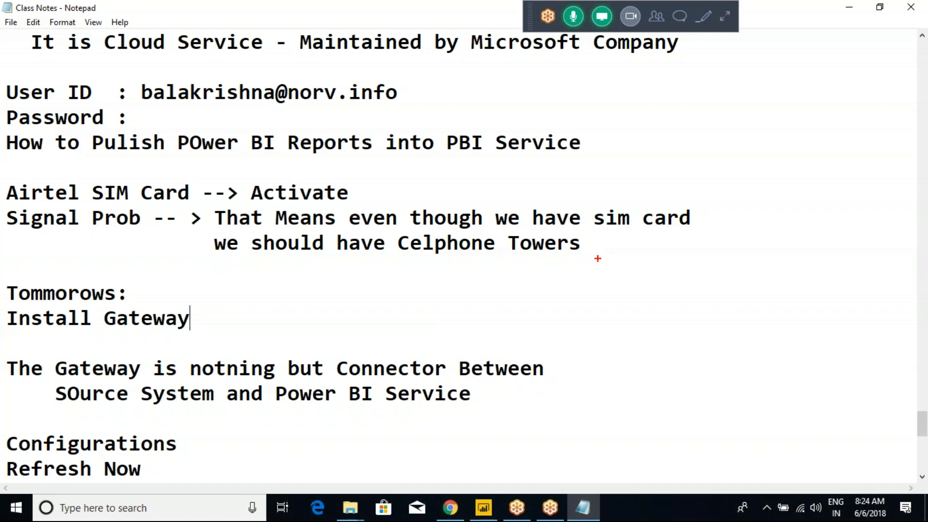
{"action": "mouse_move", "coordinate": [595, 233]}
{"action": "left_mouse_down"}
{"action": "mouse_move", "coordinate": [659, 275]}
{"action": "mouse_move", "coordinate": [619, 291]}
{"action": "mouse_move", "coordinate": [549, 398]}
{"action": "left_mouse_up"}
{"action": "left_click_drag", "start_coordinate": [627, 282], "coordinate": [686, 374]}
{"action": "left_click_drag", "start_coordinate": [615, 317], "coordinate": [595, 406]}
{"action": "left_click_drag", "start_coordinate": [622, 333], "coordinate": [643, 410]}
{"action": "mouse_move", "coordinate": [539, 409]}
{"action": "left_mouse_down"}
{"action": "mouse_move", "coordinate": [719, 403]}
{"action": "mouse_move", "coordinate": [557, 402]}
{"action": "mouse_move", "coordinate": [659, 419]}
{"action": "left_mouse_up"}
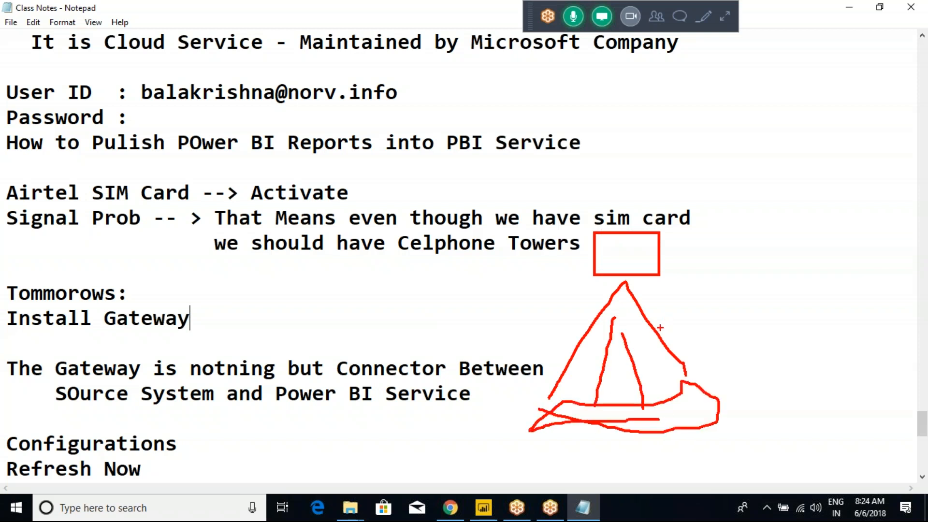
Step: Sketch labelled boxes, including PSL, on either side of the tower and connect them to it
{"action": "left_click_drag", "start_coordinate": [371, 283], "coordinate": [372, 320]}
{"action": "mouse_move", "coordinate": [371, 280]}
{"action": "left_mouse_down"}
{"action": "mouse_move", "coordinate": [472, 275]}
{"action": "mouse_move", "coordinate": [390, 333]}
{"action": "left_mouse_up"}
{"action": "mouse_move", "coordinate": [373, 286]}
{"action": "left_mouse_down"}
{"action": "mouse_move", "coordinate": [401, 310]}
{"action": "mouse_move", "coordinate": [393, 289]}
{"action": "mouse_move", "coordinate": [435, 299]}
{"action": "left_mouse_up"}
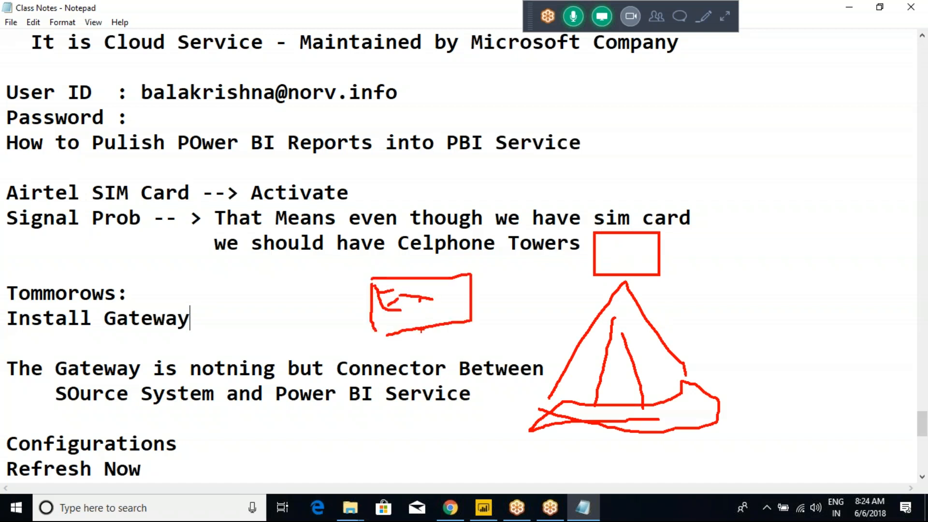
{"action": "left_click_drag", "start_coordinate": [776, 293], "coordinate": [775, 339]}
{"action": "mouse_move", "coordinate": [776, 294]}
{"action": "left_mouse_down"}
{"action": "mouse_move", "coordinate": [776, 321]}
{"action": "mouse_move", "coordinate": [796, 333]}
{"action": "mouse_move", "coordinate": [787, 342]}
{"action": "mouse_move", "coordinate": [816, 341]}
{"action": "left_mouse_up"}
{"action": "left_click_drag", "start_coordinate": [760, 289], "coordinate": [765, 343]}
{"action": "mouse_move", "coordinate": [761, 290]}
{"action": "left_mouse_down"}
{"action": "mouse_move", "coordinate": [858, 285]}
{"action": "mouse_move", "coordinate": [783, 368]}
{"action": "mouse_move", "coordinate": [769, 358]}
{"action": "mouse_move", "coordinate": [807, 412]}
{"action": "mouse_move", "coordinate": [828, 402]}
{"action": "left_mouse_up"}
{"action": "mouse_move", "coordinate": [846, 381]}
{"action": "left_mouse_down"}
{"action": "mouse_move", "coordinate": [827, 402]}
{"action": "mouse_move", "coordinate": [844, 399]}
{"action": "left_mouse_up"}
{"action": "mouse_move", "coordinate": [833, 398]}
{"action": "left_mouse_down"}
{"action": "mouse_move", "coordinate": [850, 395]}
{"action": "mouse_move", "coordinate": [598, 488]}
{"action": "mouse_move", "coordinate": [458, 407]}
{"action": "mouse_move", "coordinate": [420, 345]}
{"action": "mouse_move", "coordinate": [413, 358]}
{"action": "mouse_move", "coordinate": [431, 343]}
{"action": "left_mouse_up"}
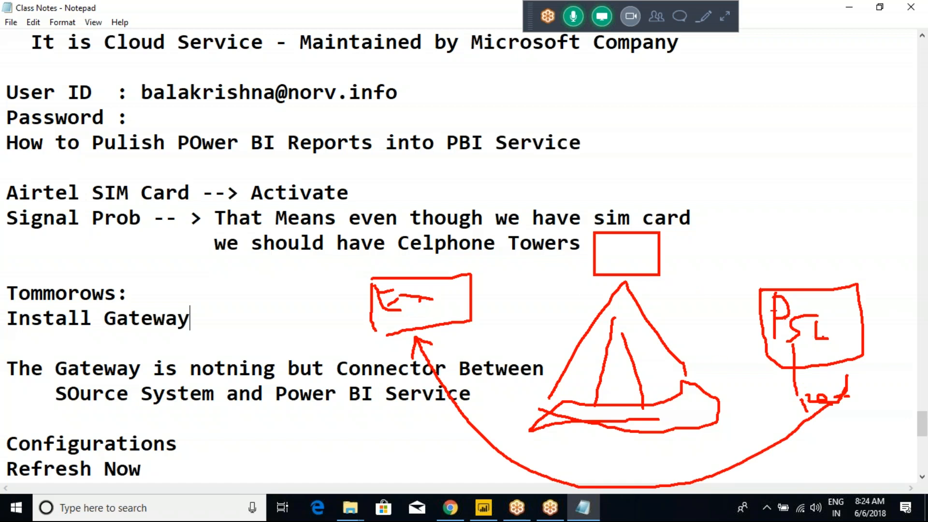
{"action": "left_click_drag", "start_coordinate": [775, 318], "coordinate": [649, 280]}
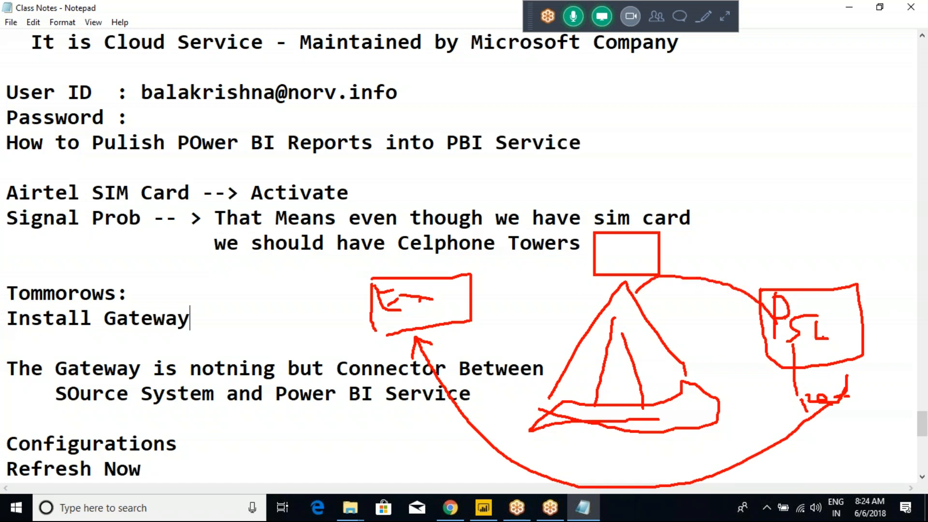
{"action": "mouse_move", "coordinate": [441, 315]}
{"action": "left_mouse_down"}
{"action": "mouse_move", "coordinate": [449, 296]}
{"action": "mouse_move", "coordinate": [556, 264]}
{"action": "mouse_move", "coordinate": [601, 302]}
{"action": "mouse_move", "coordinate": [602, 295]}
{"action": "left_mouse_up"}
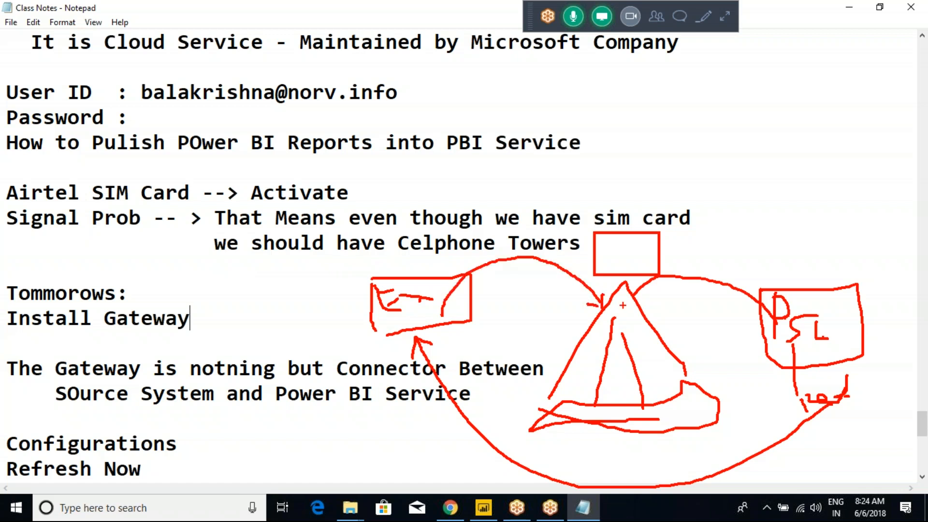
{"action": "left_click_drag", "start_coordinate": [424, 247], "coordinate": [425, 278]}
{"action": "left_click_drag", "start_coordinate": [414, 280], "coordinate": [440, 286]}
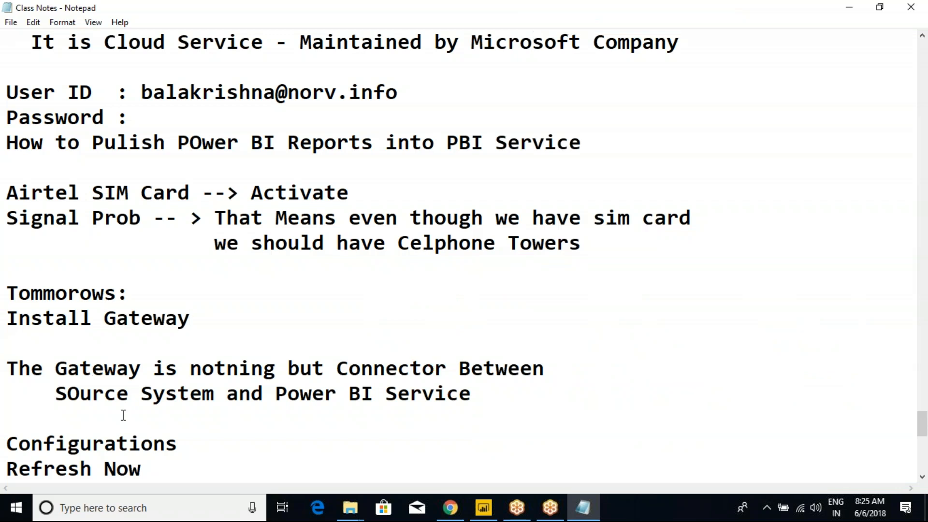
{"action": "left_click", "coordinate": [150, 405]}
Step: Launch the downloaded PowerBIGatewayInstaller.exe and advance to the gateway type page
{"action": "scroll", "coordinate": [203, 425], "scroll_direction": "down", "scroll_amount": 4}
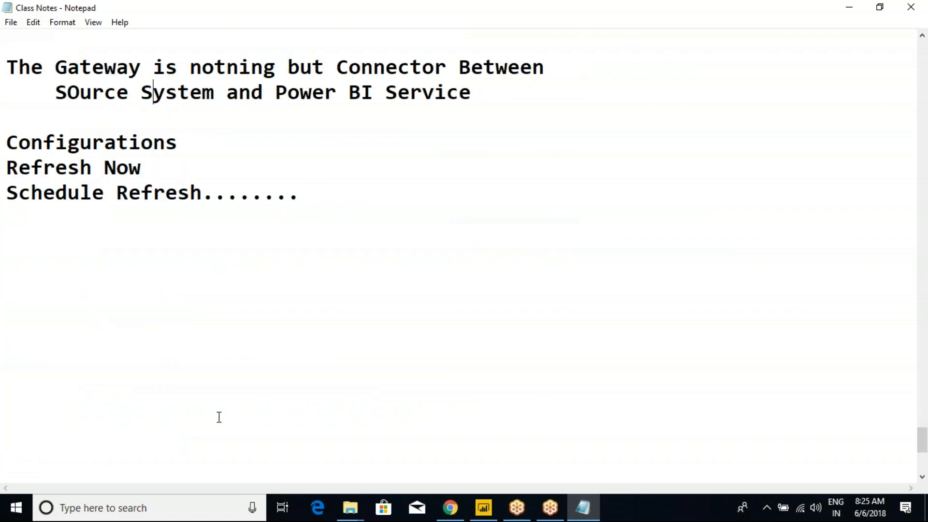
{"action": "left_click", "coordinate": [450, 507]}
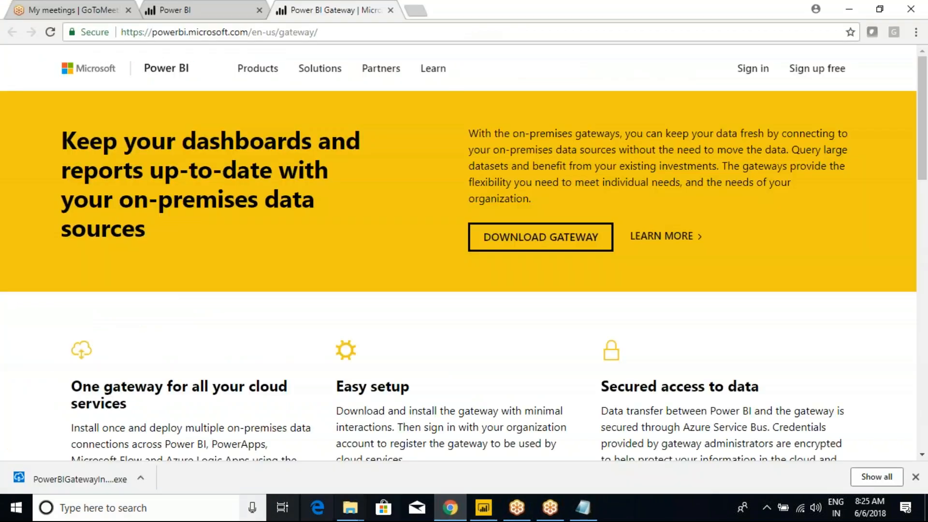
{"action": "left_click", "coordinate": [83, 479]}
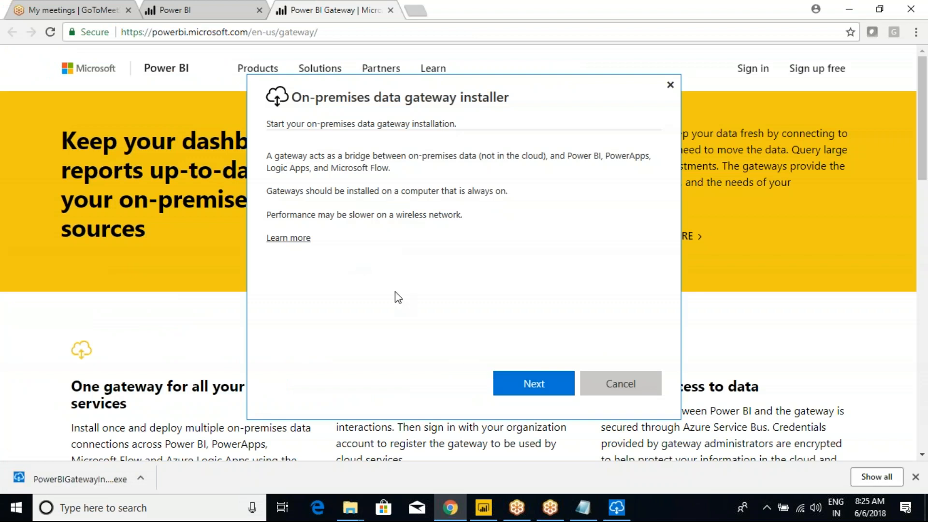
{"action": "left_click", "coordinate": [512, 379]}
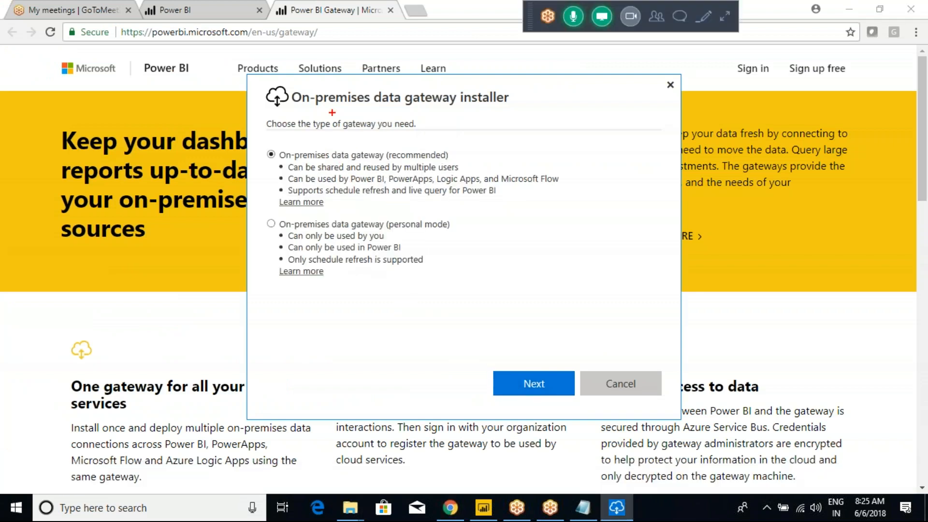
Step: Annotate the two gateway type options, marking the recommended and personal mode choices
{"action": "mouse_move", "coordinate": [242, 85]}
{"action": "left_mouse_down"}
{"action": "mouse_move", "coordinate": [292, 165]}
{"action": "mouse_move", "coordinate": [530, 309]}
{"action": "mouse_move", "coordinate": [580, 312]}
{"action": "left_mouse_up"}
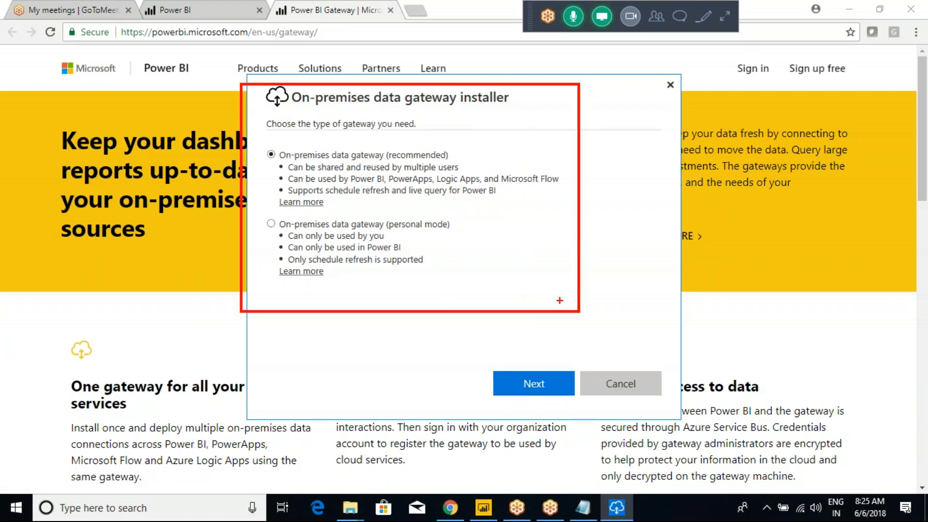
{"action": "left_click_drag", "start_coordinate": [462, 155], "coordinate": [486, 135]}
{"action": "mouse_move", "coordinate": [383, 213]}
{"action": "left_mouse_down"}
{"action": "mouse_move", "coordinate": [395, 227]}
{"action": "mouse_move", "coordinate": [459, 236]}
{"action": "left_mouse_up"}
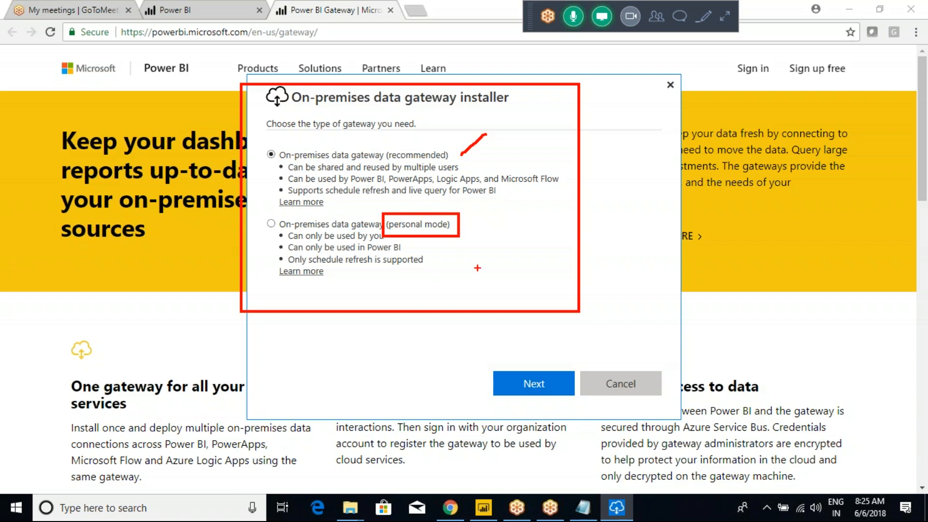
{"action": "key", "text": "Escape"}
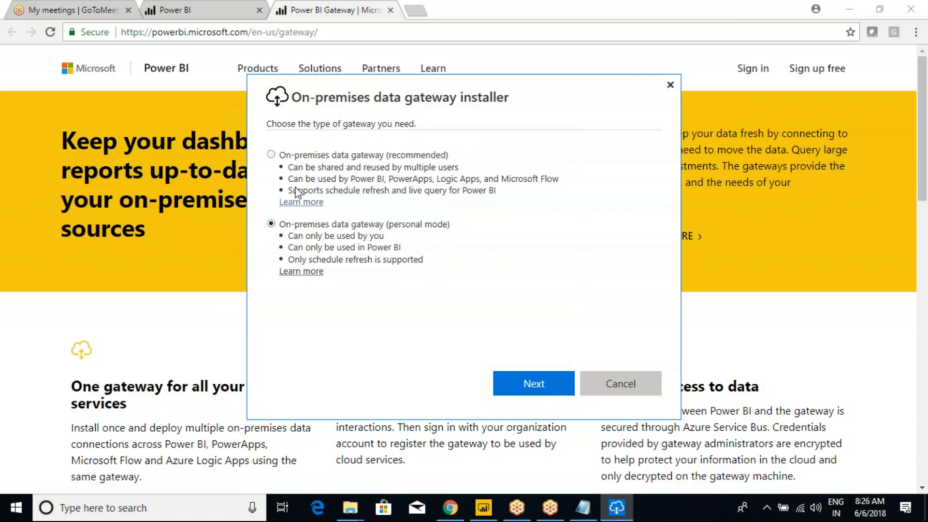
Step: Select 'On-premises data gateway (recommended)' and annotate the options with arrows and a box
{"action": "left_click", "coordinate": [271, 155]}
{"action": "left_click_drag", "start_coordinate": [179, 90], "coordinate": [508, 352]}
{"action": "left_click_drag", "start_coordinate": [541, 219], "coordinate": [586, 203]}
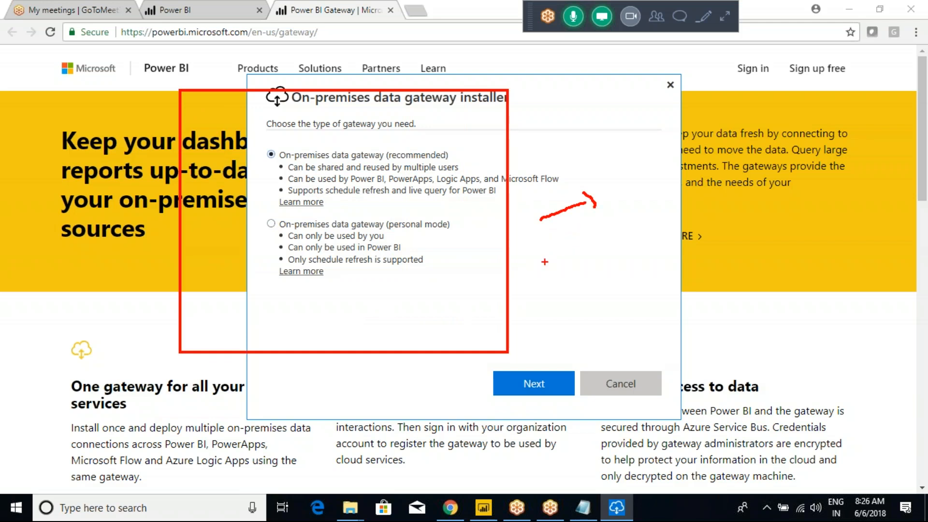
{"action": "mouse_move", "coordinate": [523, 296]}
{"action": "left_mouse_down"}
{"action": "mouse_move", "coordinate": [550, 251]}
{"action": "mouse_move", "coordinate": [562, 255]}
{"action": "mouse_move", "coordinate": [559, 263]}
{"action": "left_mouse_up"}
{"action": "mouse_move", "coordinate": [588, 236]}
{"action": "left_mouse_down"}
{"action": "mouse_move", "coordinate": [588, 272]}
{"action": "mouse_move", "coordinate": [660, 234]}
{"action": "mouse_move", "coordinate": [608, 285]}
{"action": "mouse_move", "coordinate": [587, 275]}
{"action": "mouse_move", "coordinate": [613, 275]}
{"action": "mouse_move", "coordinate": [630, 289]}
{"action": "left_mouse_up"}
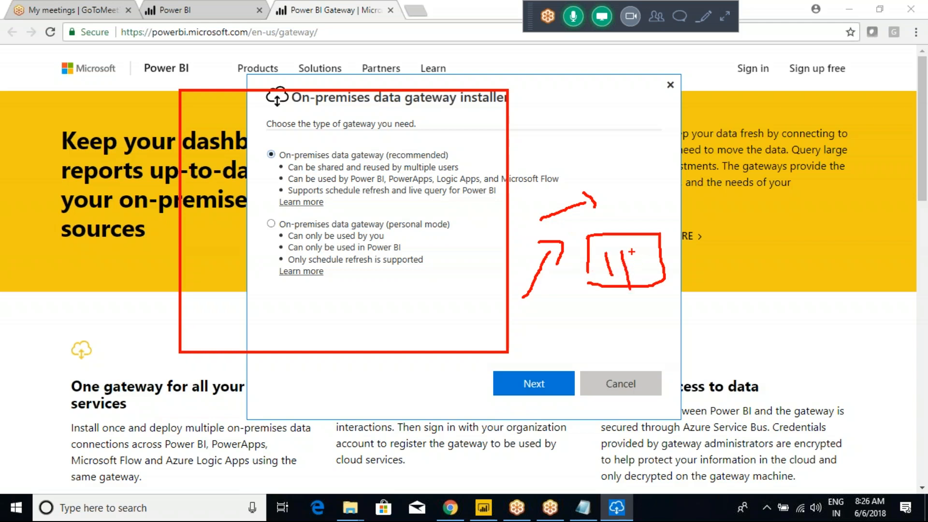
{"action": "key", "text": "Escape"}
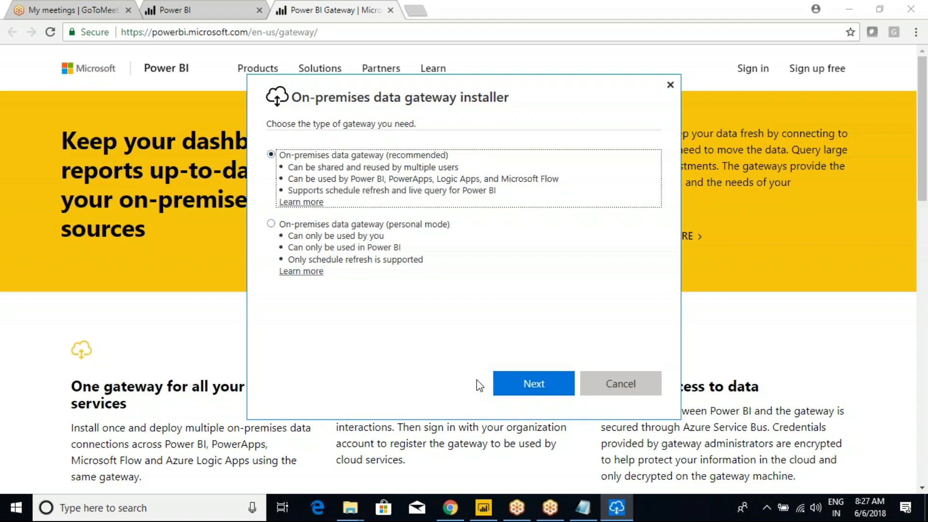
Step: Above Configurations, add heading '2 Types of Gateway:' listing '1. On Premise Gateways' and '2. Personal Mode'
{"action": "left_click", "coordinate": [582, 508]}
{"action": "left_click", "coordinate": [61, 220]}
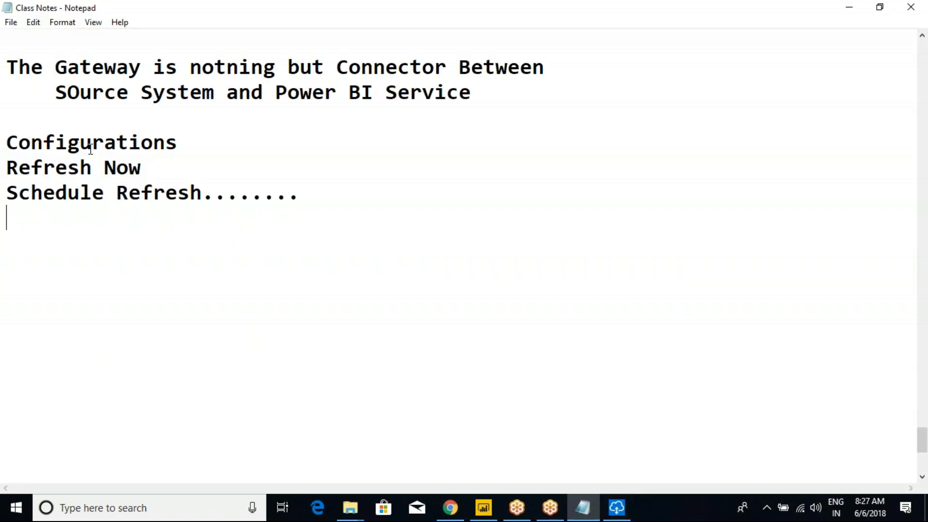
{"action": "scroll", "coordinate": [92, 146], "scroll_direction": "up", "scroll_amount": 1}
{"action": "left_click", "coordinate": [33, 197]}
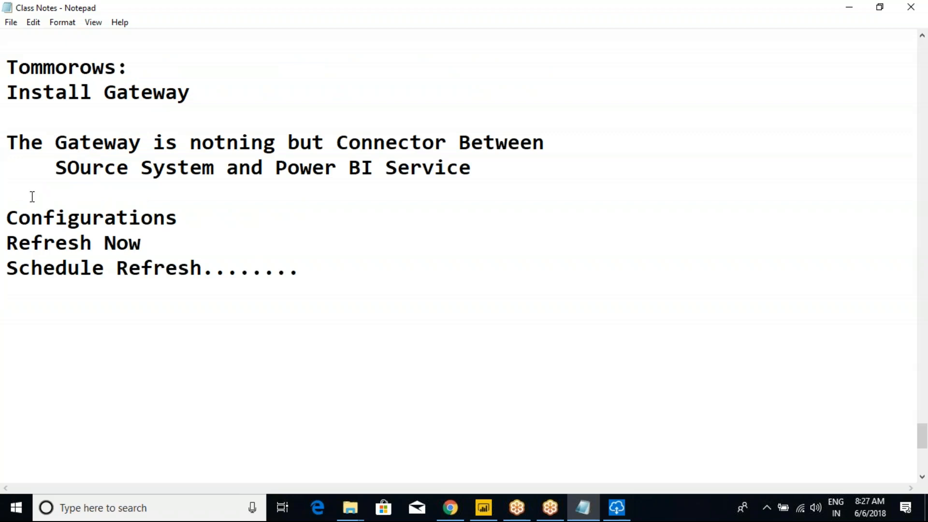
{"action": "key", "text": "Return"}
{"action": "key", "text": "Return"}
{"action": "type", "text": "2 "}
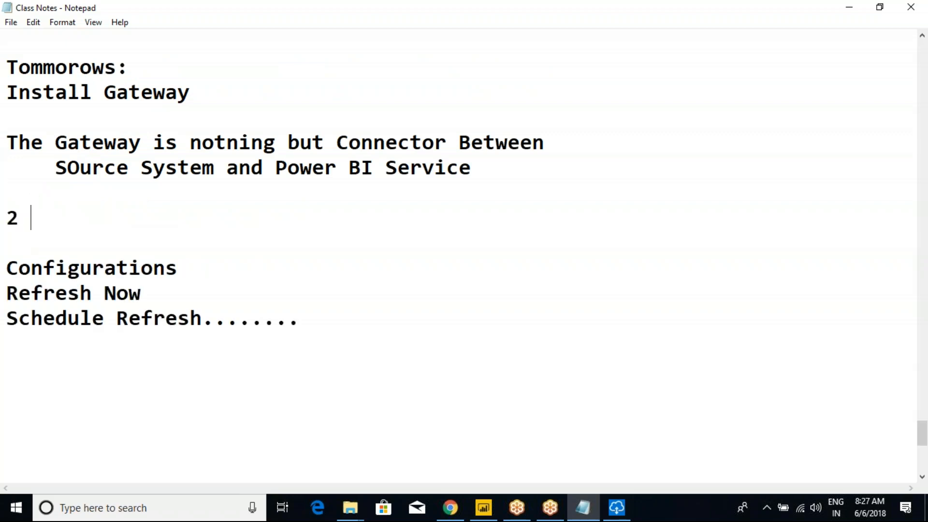
{"action": "type", "text": "Types of Gateway"}
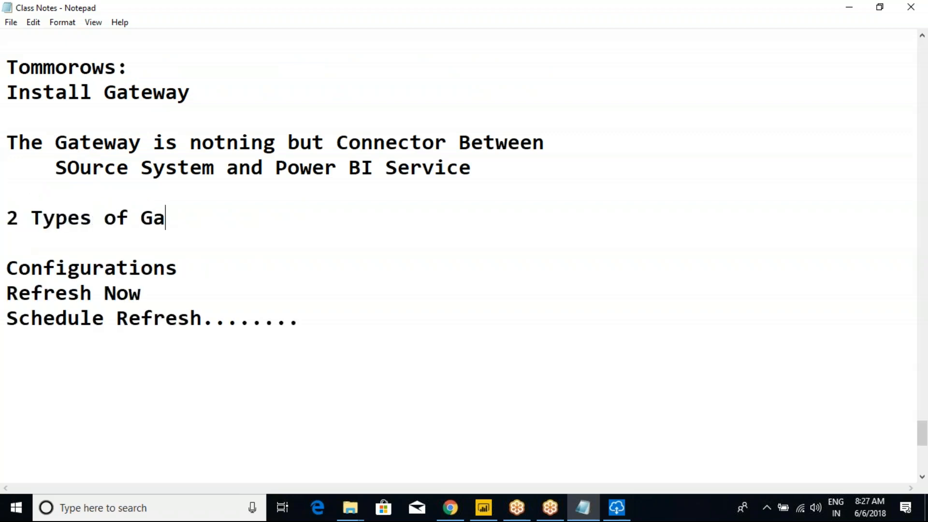
{"action": "type", "text": ":"}
{"action": "key", "text": "Return"}
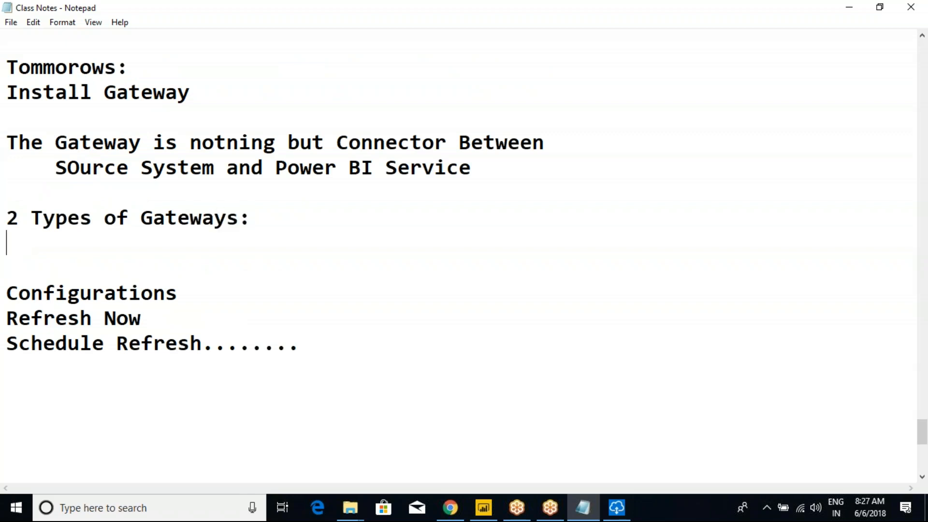
{"action": "type", "text": "1. On Premise"}
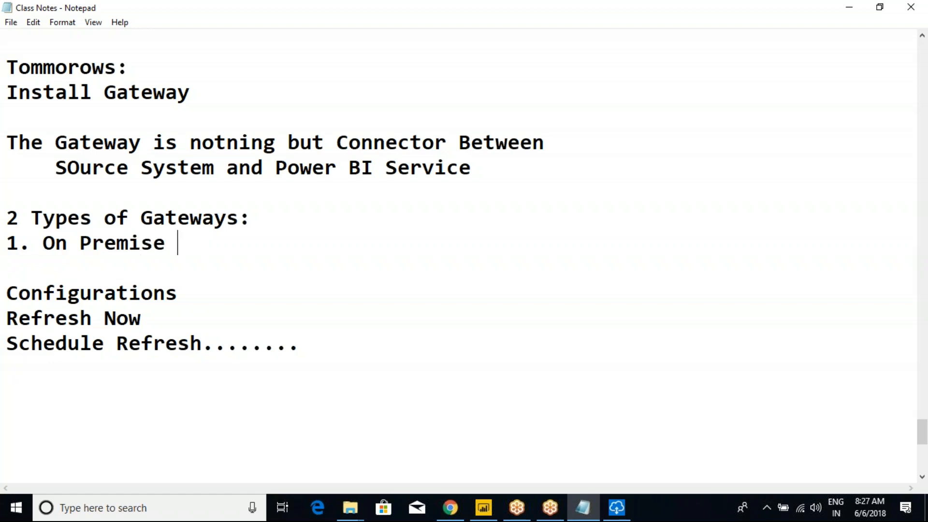
{"action": "type", "text": " Gateways"}
{"action": "key", "text": "Return"}
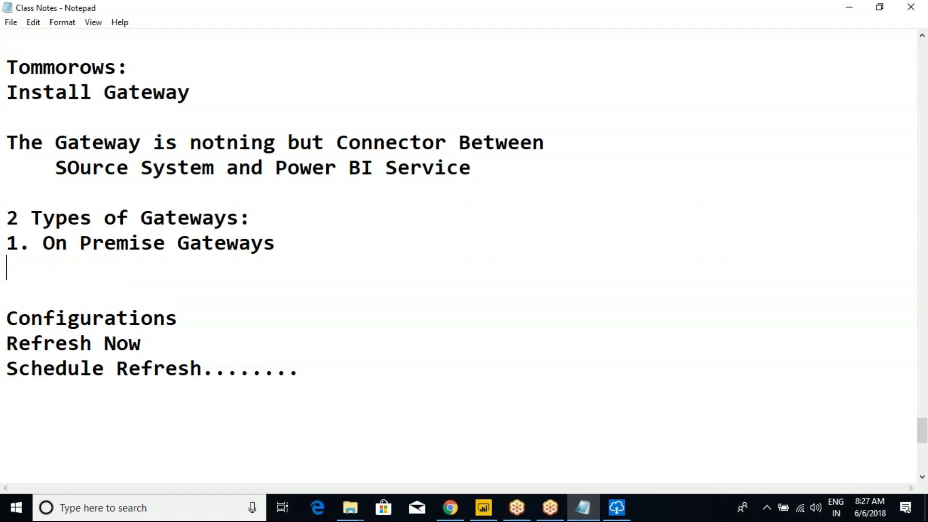
{"action": "type", "text": "2. Personal M"}
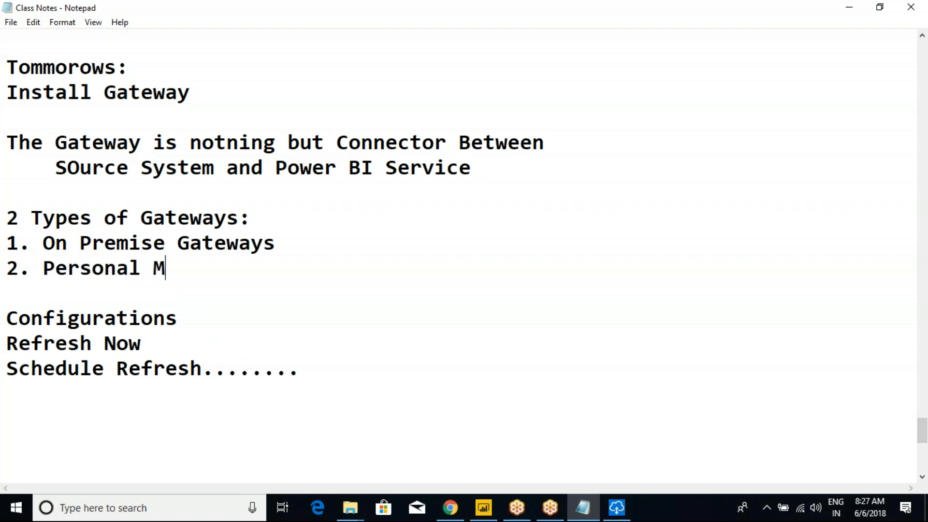
{"action": "type", "text": "ode"}
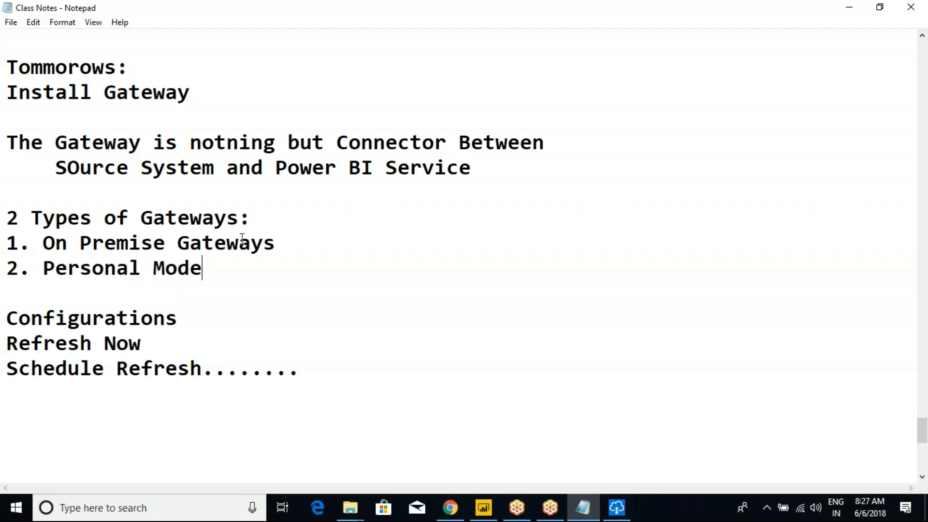
Step: Prefix the heading with 'There are' and underline it with a dashed line
{"action": "left_click", "coordinate": [287, 243]}
{"action": "left_click_drag", "start_coordinate": [213, 269], "coordinate": [7, 217]}
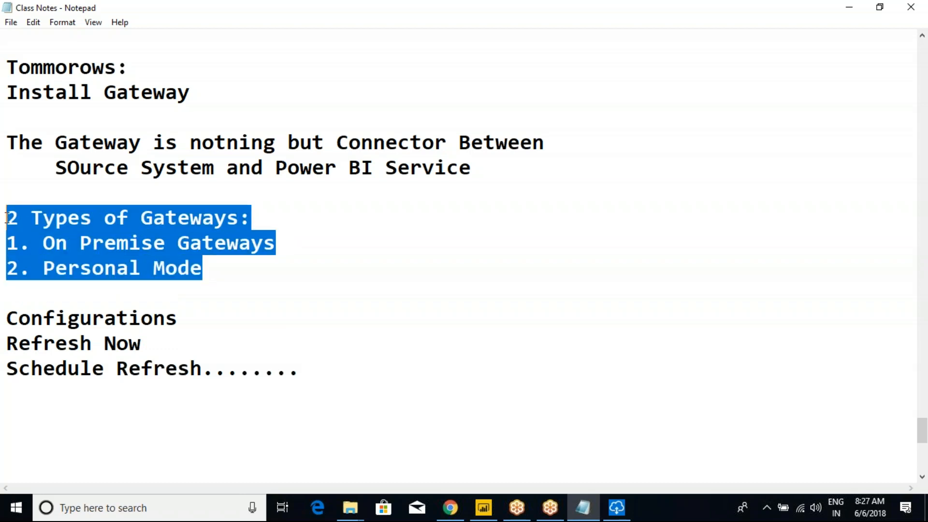
{"action": "left_click", "coordinate": [78, 237]}
{"action": "left_click", "coordinate": [8, 218]}
{"action": "type", "text": "There are"}
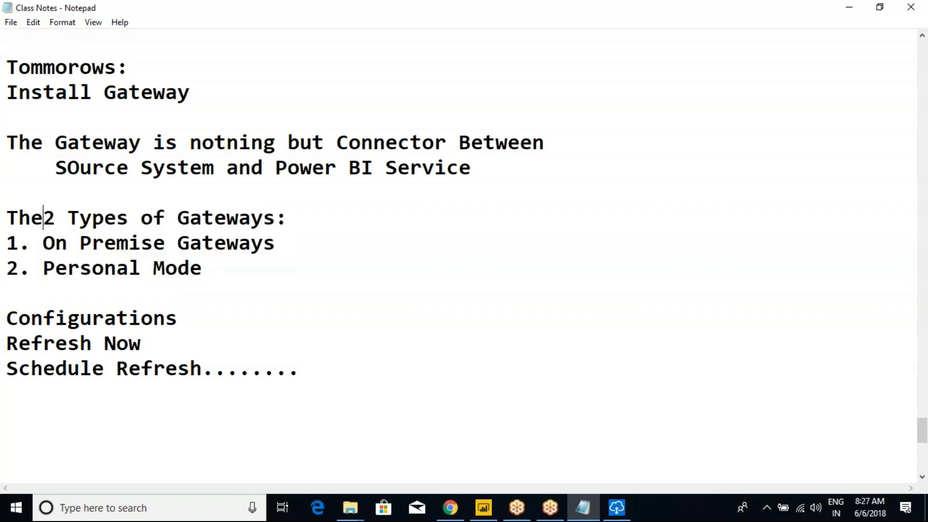
{"action": "left_click", "coordinate": [390, 213]}
{"action": "key", "text": "Return"}
{"action": "type", "text": "0"}
{"action": "key", "text": "BackSpace"}
{"action": "type", "text": "------------------------------"}
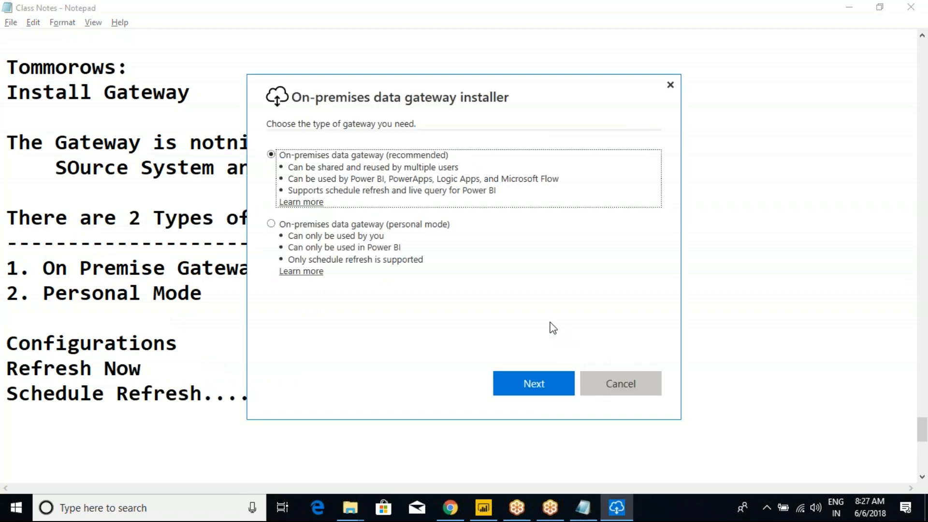
Step: Attempt installing the recommended gateway, then open Control Panel by searching 'con'
{"action": "left_click", "coordinate": [547, 379]}
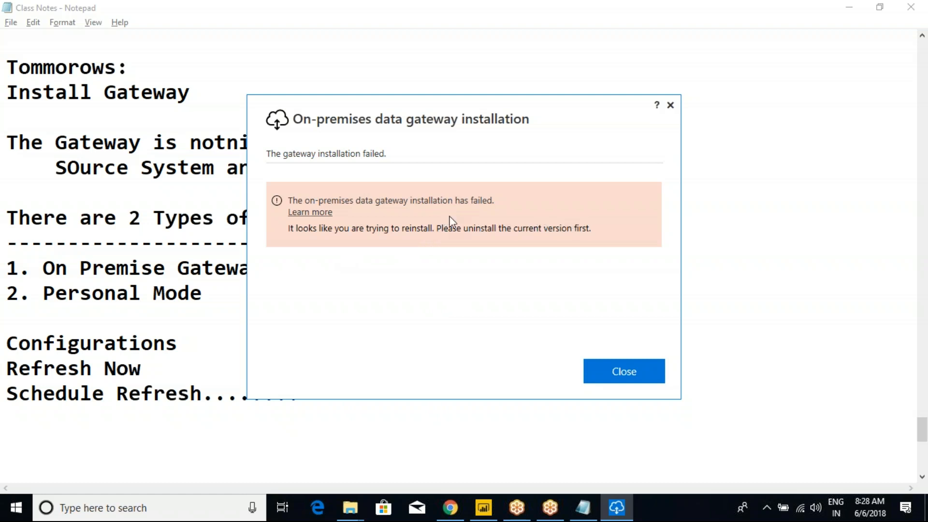
{"action": "key", "text": "super"}
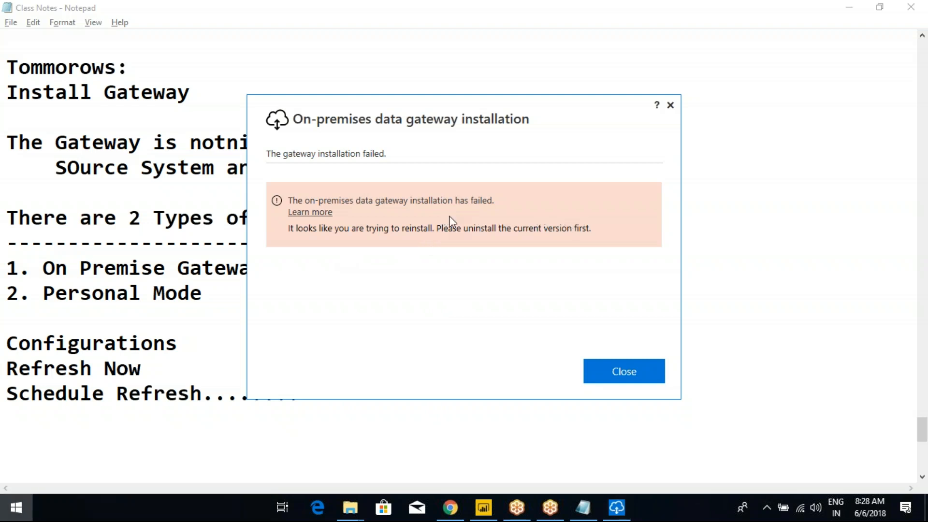
{"action": "type", "text": "con"}
{"action": "key", "text": "Return"}
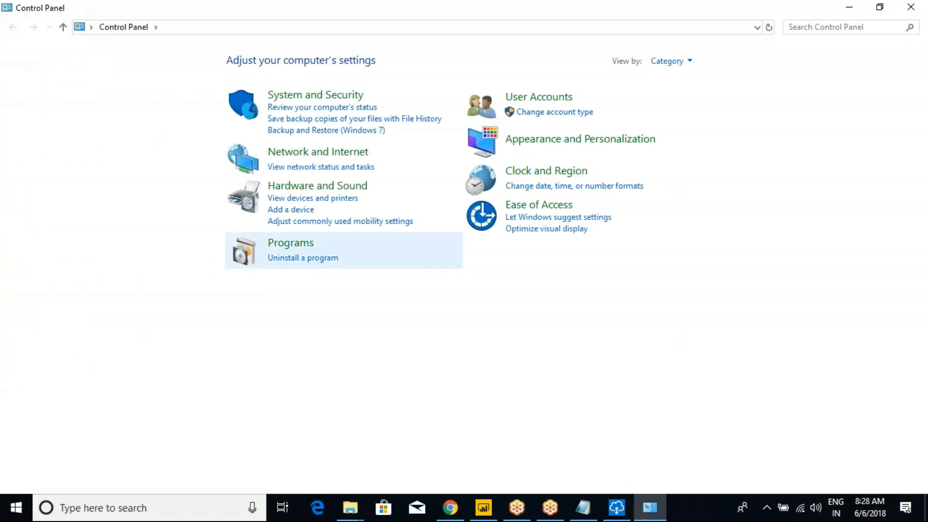
Step: Uninstall the On-premises data gateway in Programs and Features and refresh the program list
{"action": "left_click", "coordinate": [290, 257]}
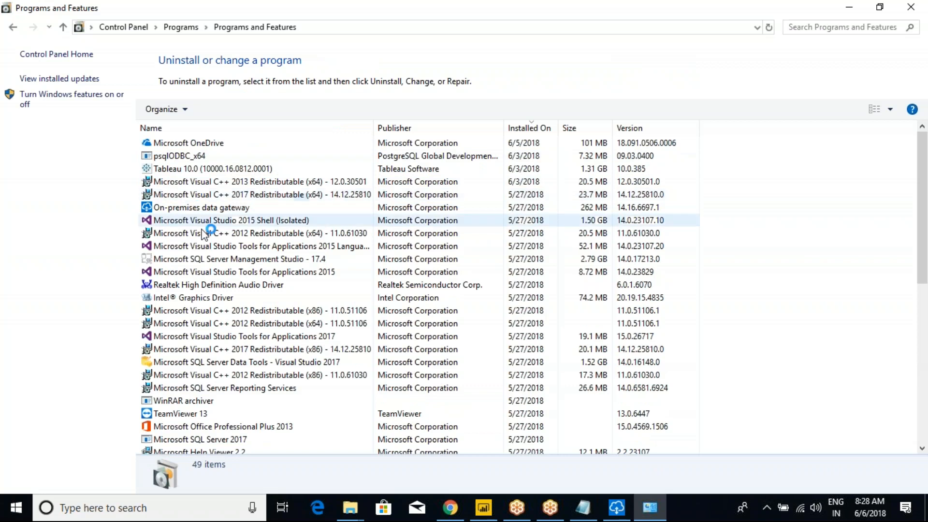
{"action": "left_click", "coordinate": [207, 273]}
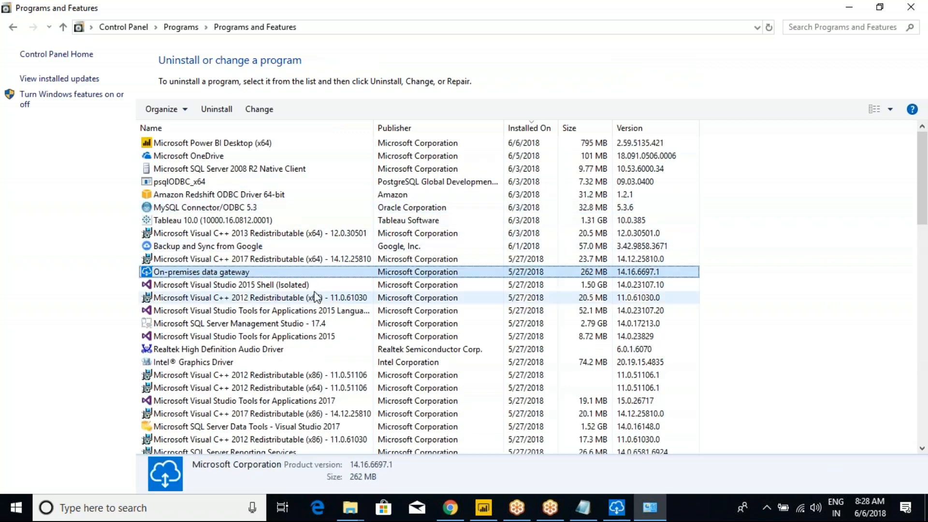
{"action": "right_click", "coordinate": [196, 276]}
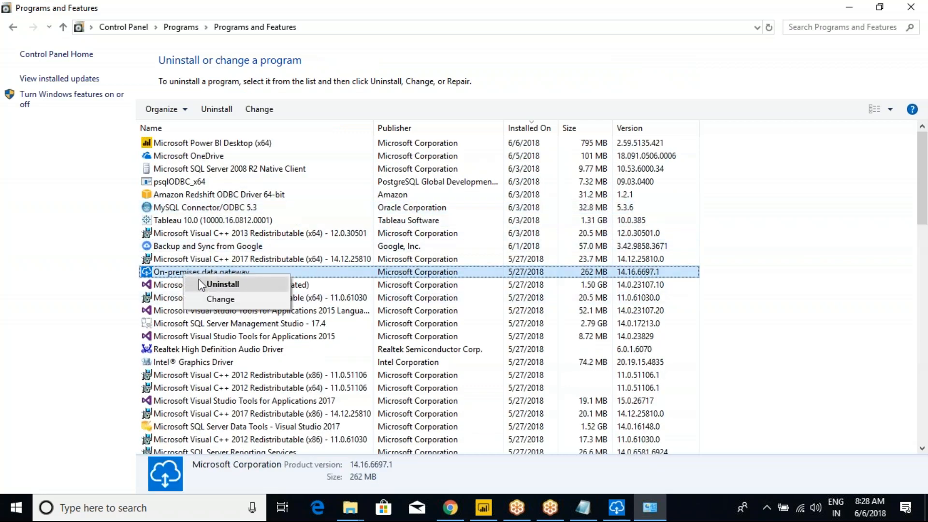
{"action": "left_click", "coordinate": [209, 282]}
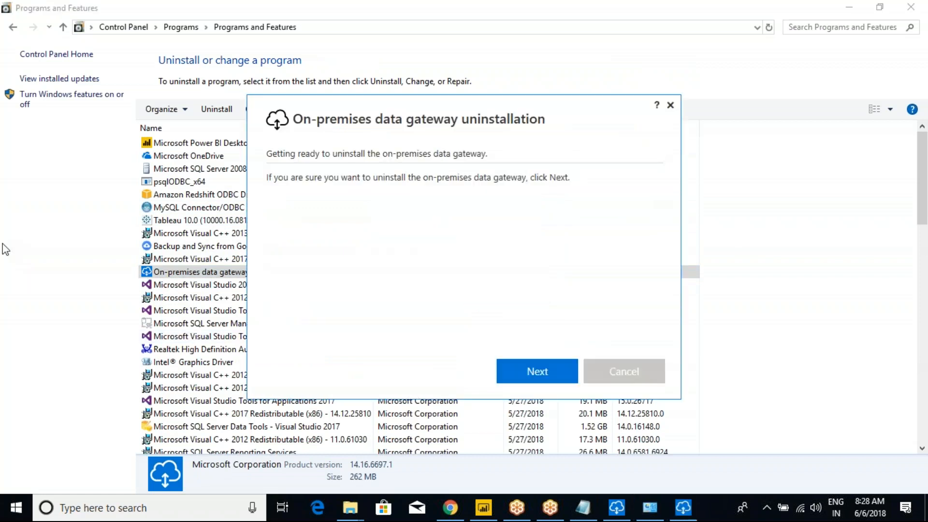
{"action": "left_click", "coordinate": [532, 368]}
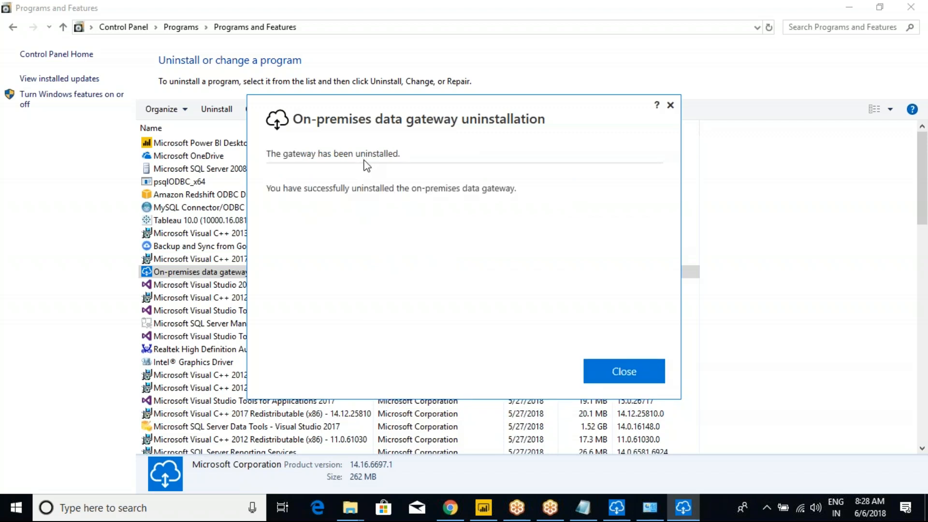
{"action": "left_click", "coordinate": [615, 370]}
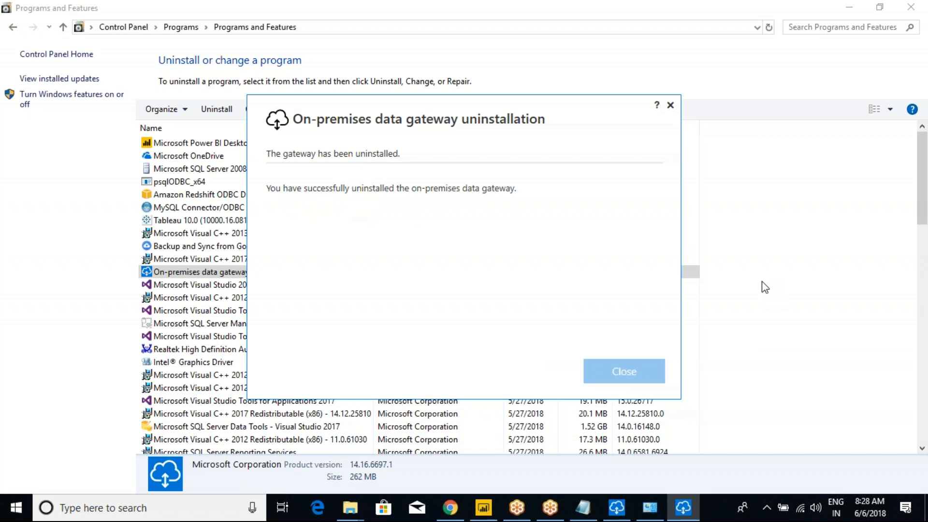
{"action": "left_click", "coordinate": [756, 317]}
{"action": "right_click", "coordinate": [773, 288]}
Step: Refresh the installed programs list, dismiss the failed-installation message, and bring up the Downloads folder
{"action": "left_click", "coordinate": [812, 337]}
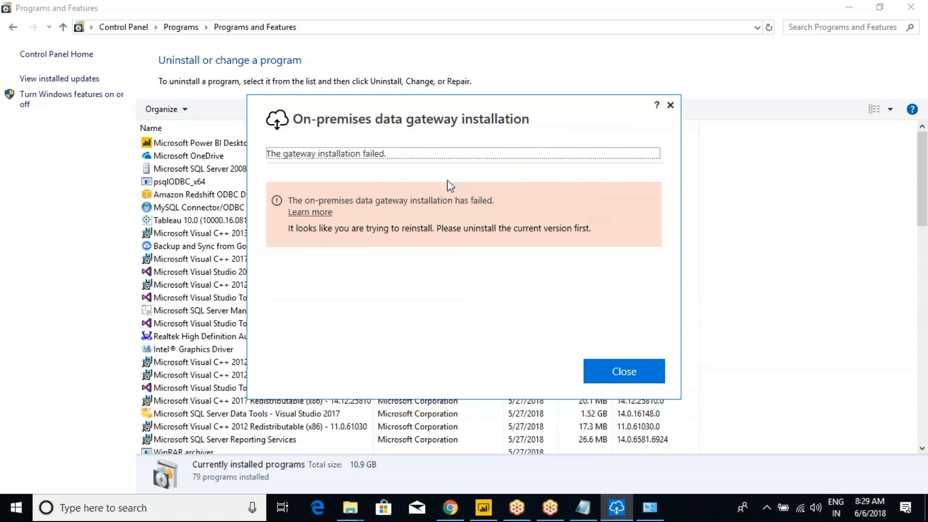
{"action": "left_click", "coordinate": [601, 363]}
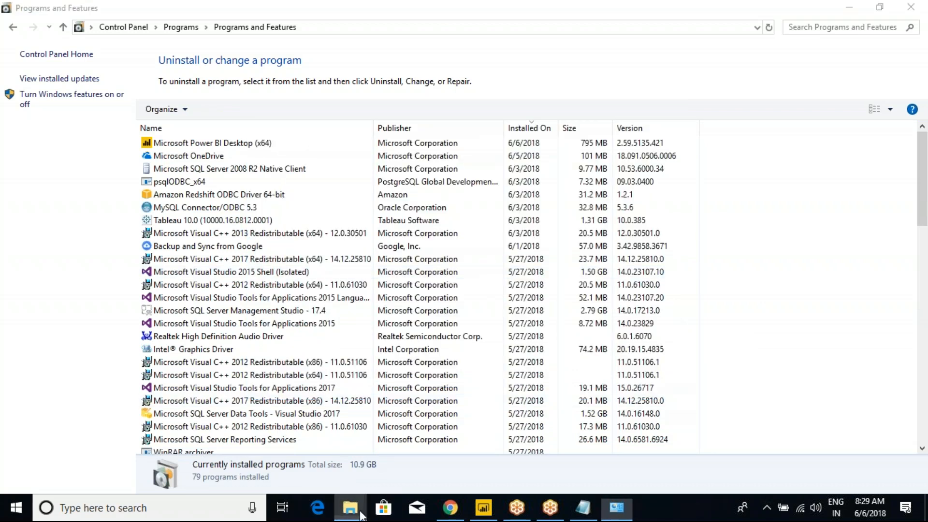
{"action": "mouse_move", "coordinate": [350, 507]}
{"action": "left_click", "coordinate": [535, 445]}
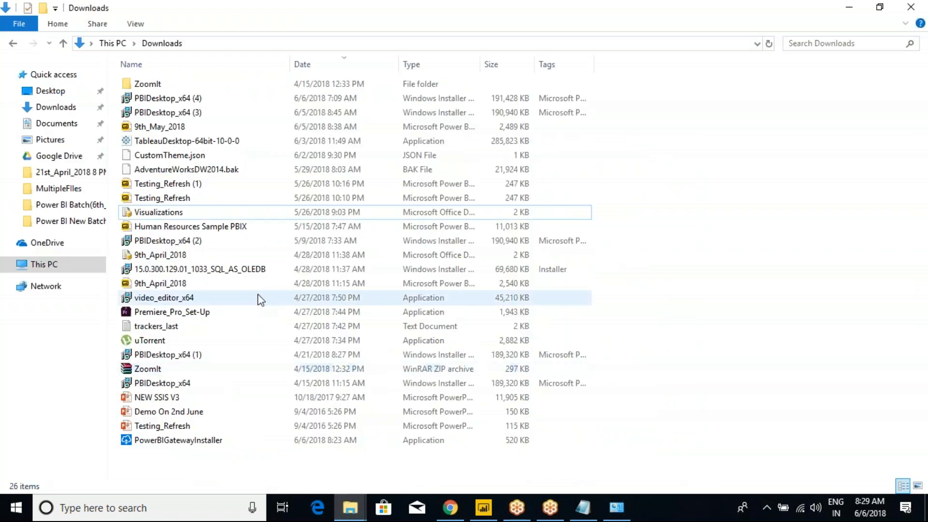
Step: Launch PowerBIGatewayInstaller from Downloads and start installing the recommended on-premises data gateway
{"action": "left_click", "coordinate": [177, 441]}
{"action": "left_click", "coordinate": [529, 375]}
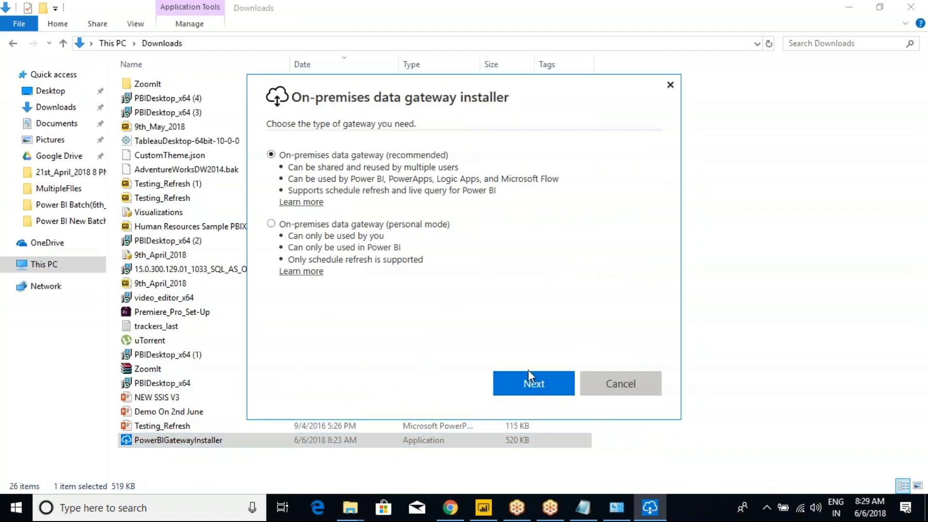
{"action": "left_click", "coordinate": [527, 372]}
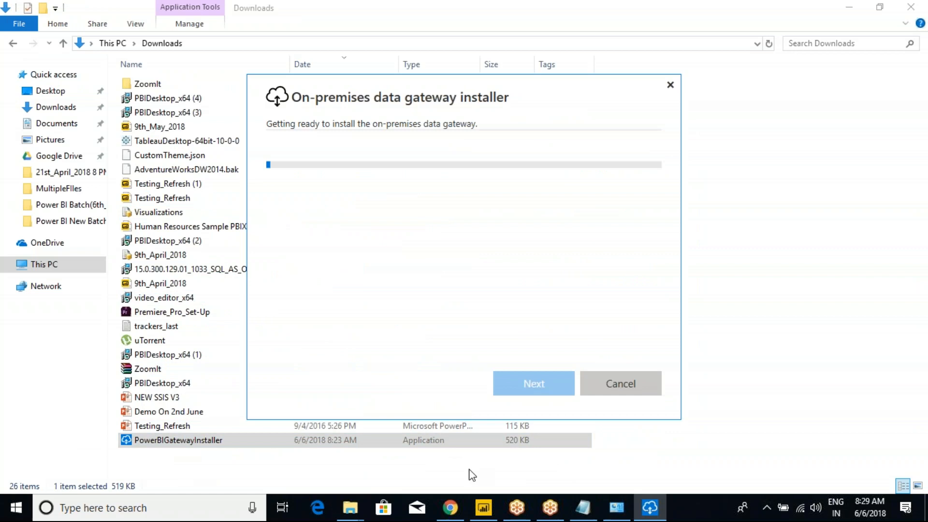
{"action": "left_click", "coordinate": [483, 508]}
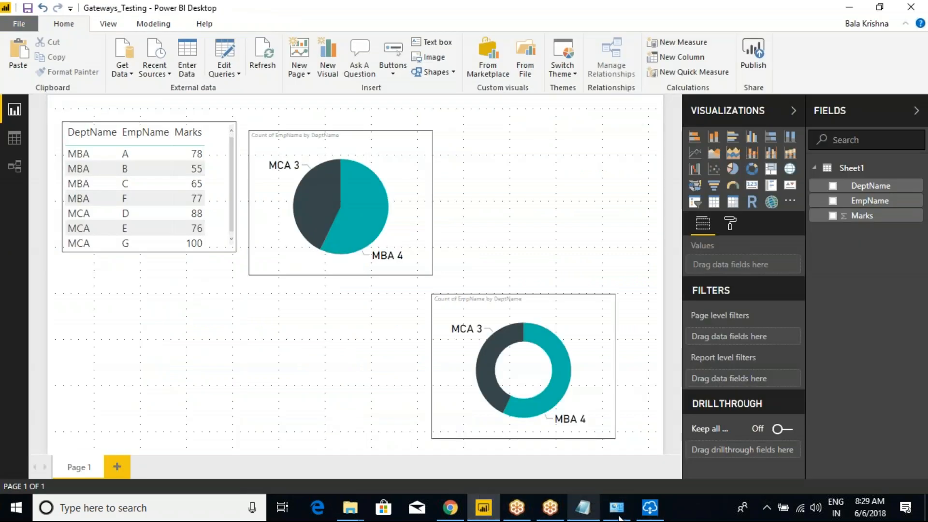
{"action": "left_click", "coordinate": [649, 508]}
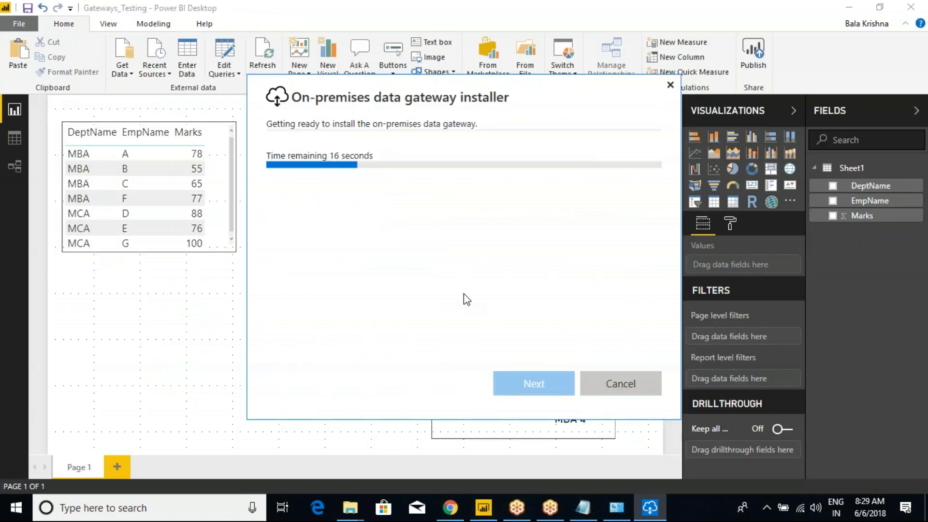
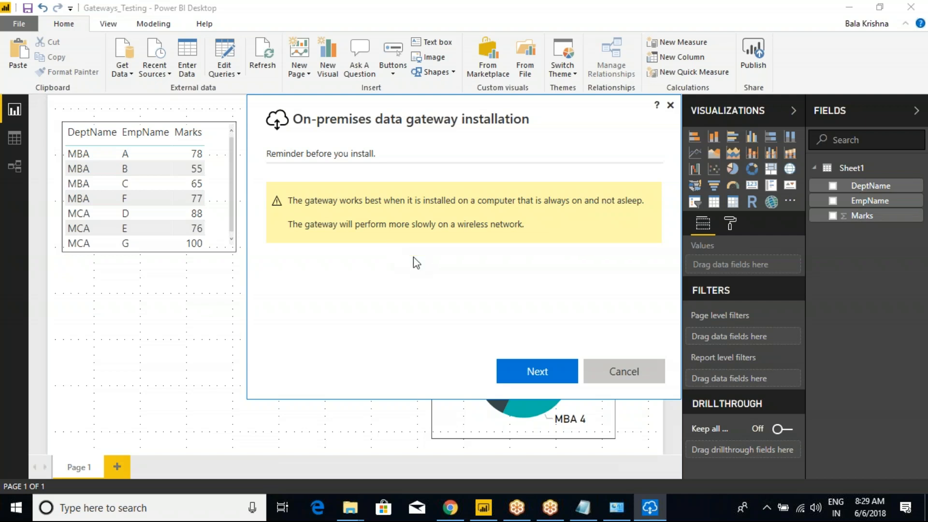
Step: Accept the gateway terms of use and install it to C:\Program Files\On-premises data gateway
{"action": "left_click", "coordinate": [517, 379]}
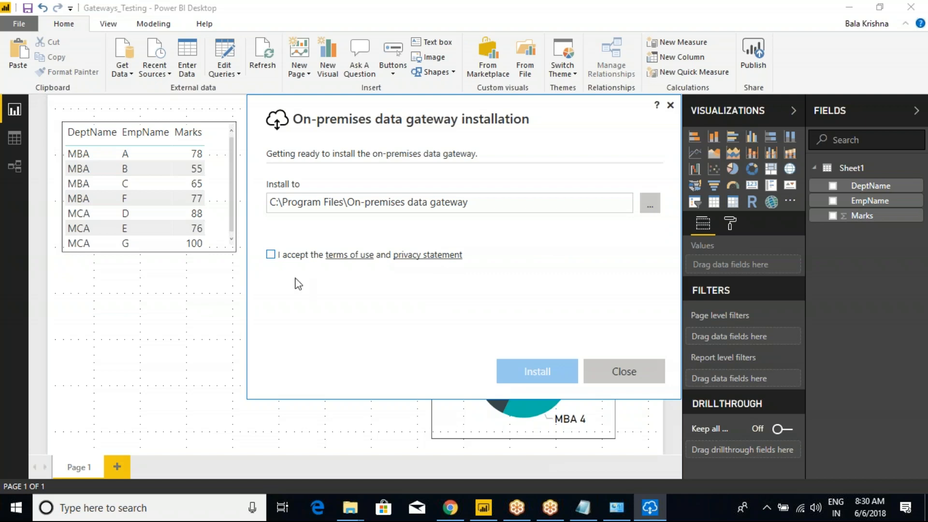
{"action": "left_click", "coordinate": [273, 258]}
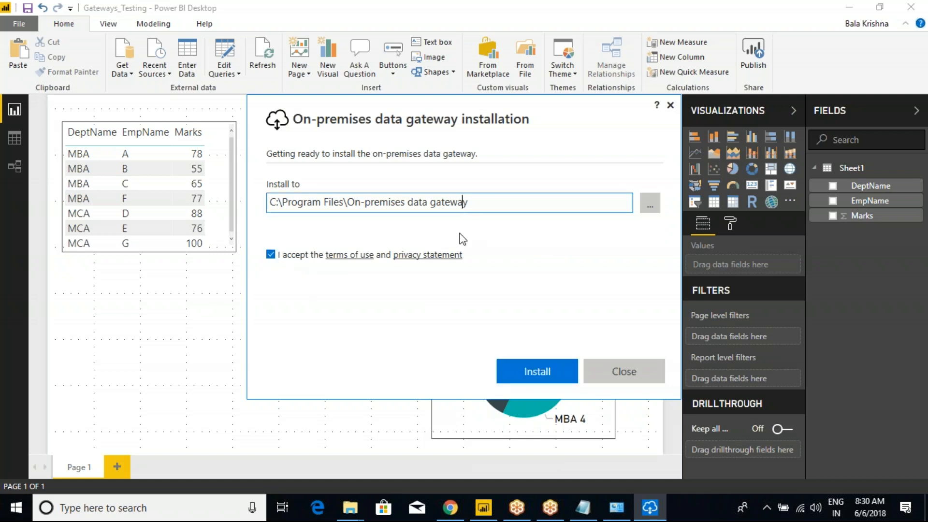
{"action": "left_click", "coordinate": [513, 369]}
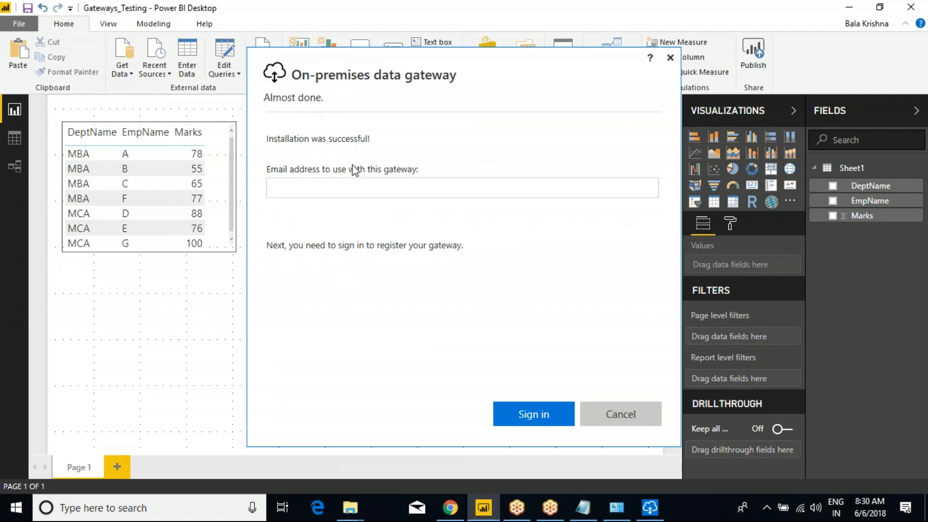
Step: Sign in to the gateway installer with the account's e-mail address and password
{"action": "left_click", "coordinate": [341, 189]}
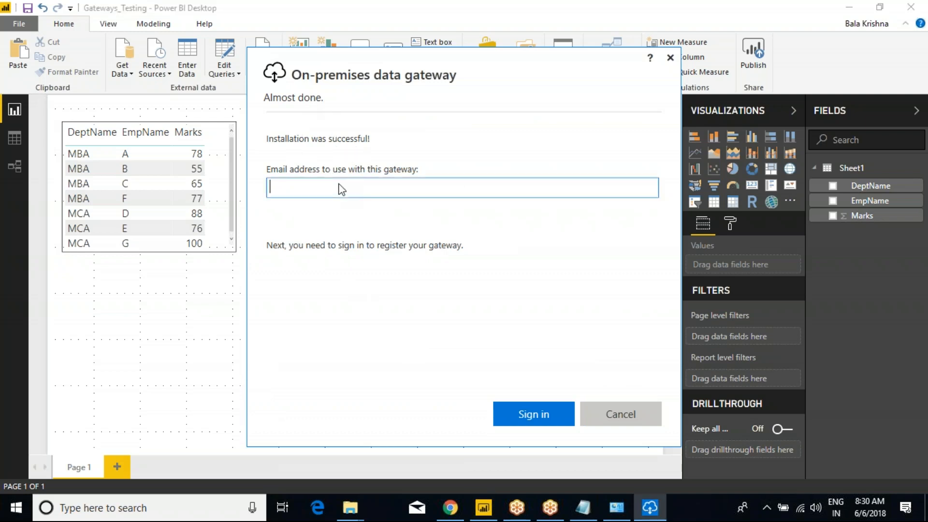
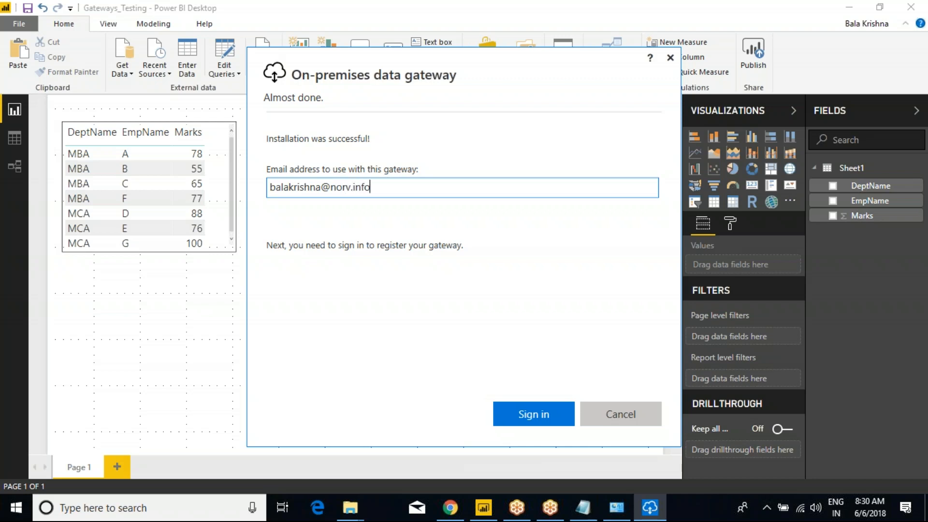
{"action": "left_click_drag", "start_coordinate": [377, 190], "coordinate": [260, 194]}
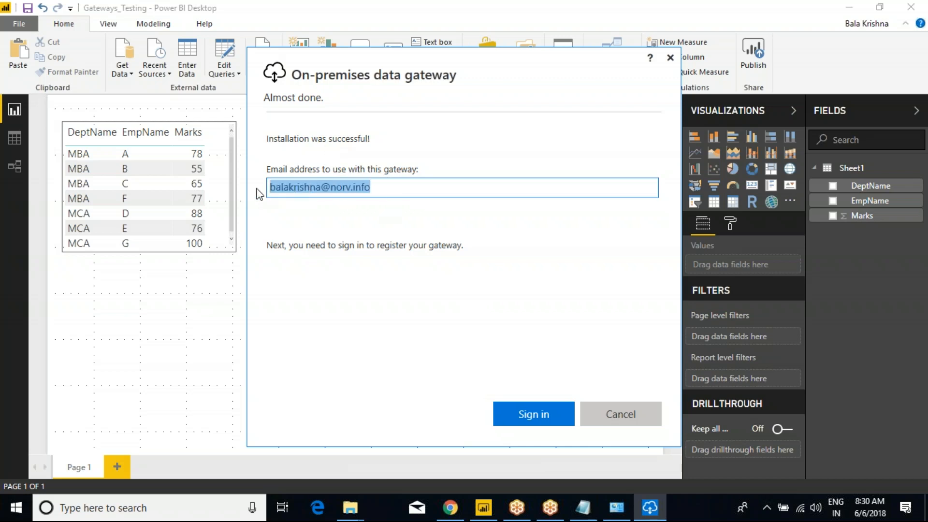
{"action": "left_click", "coordinate": [521, 407]}
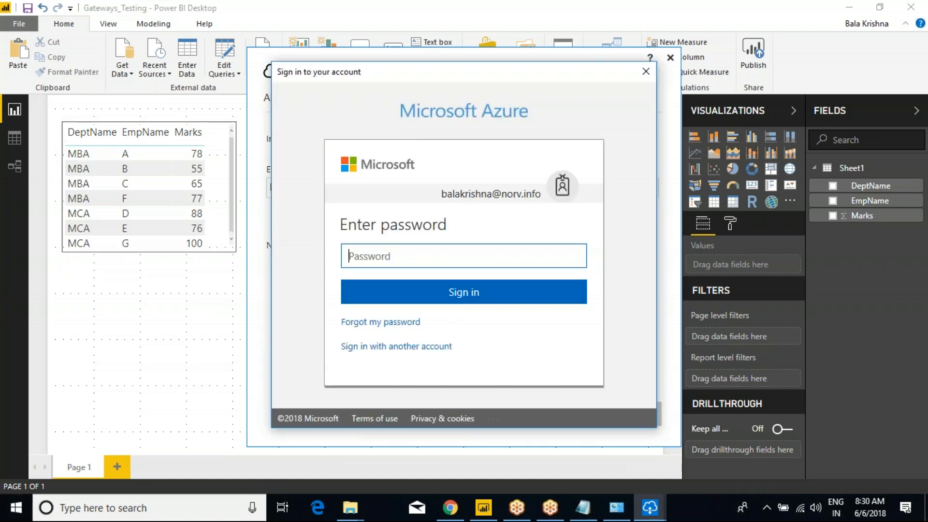
{"action": "type", "text": "••••••••"}
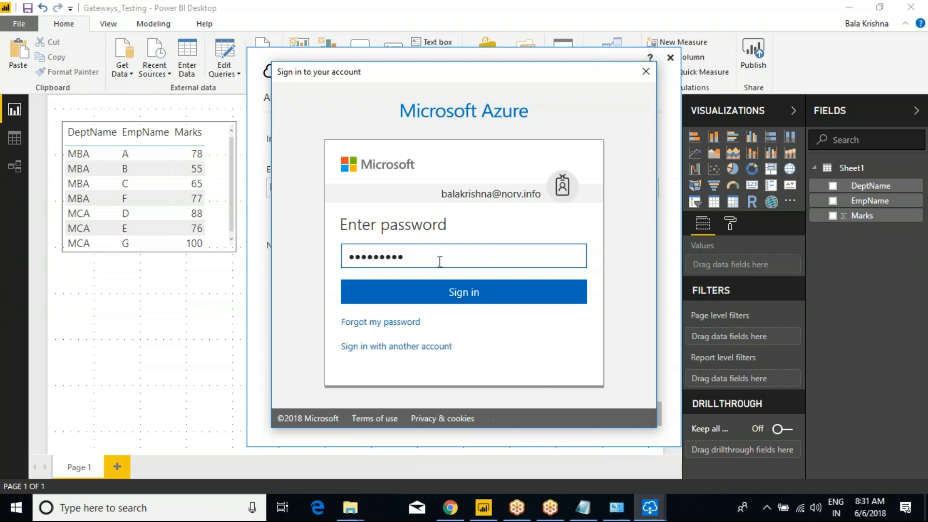
{"action": "left_click", "coordinate": [464, 292]}
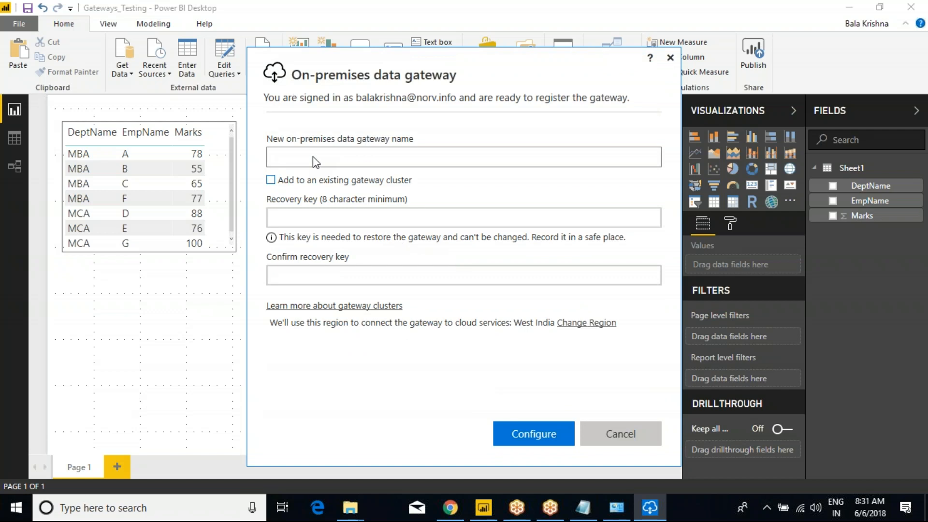
Step: Name the new gateway Gaetway_9th_May2018
{"action": "left_click", "coordinate": [361, 153]}
{"action": "type", "text": "Gaetway"}
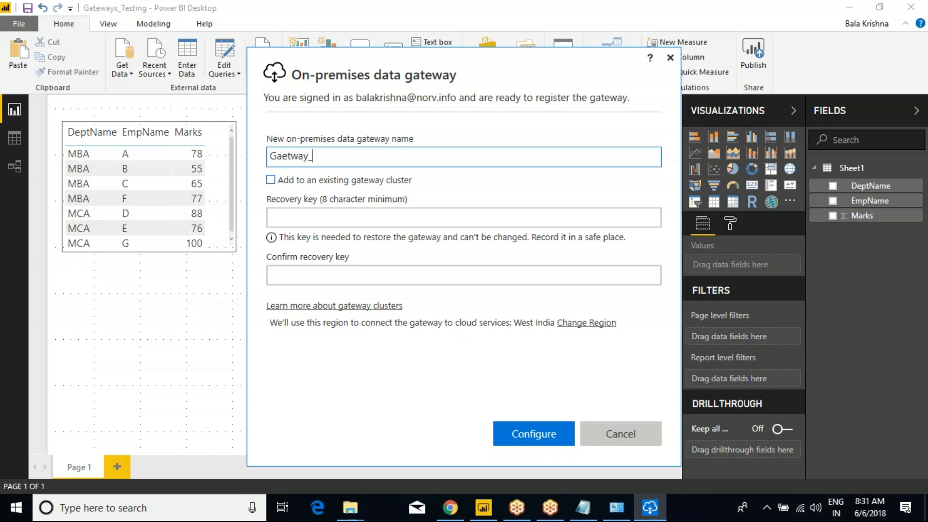
{"action": "type", "text": "_6"}
{"action": "key", "text": "BackSpace"}
{"action": "type", "text": "9th_May2018"}
Step: Enter and confirm a recovery key, register the gateway, and close the installer once it's online
{"action": "left_click", "coordinate": [319, 217]}
{"action": "type", "text": "ab"}
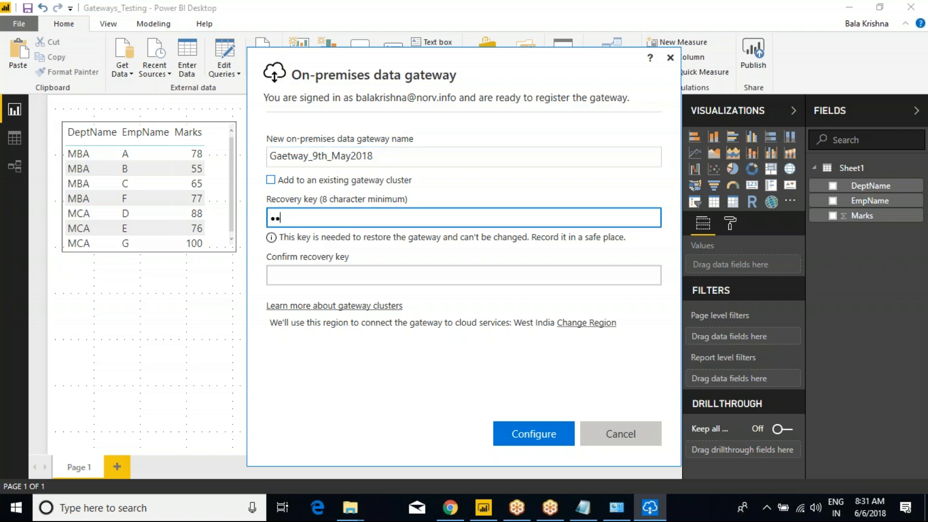
{"action": "type", "text": "cdefgh"}
{"action": "left_click", "coordinate": [314, 277]}
{"action": "type", "text": "abc"}
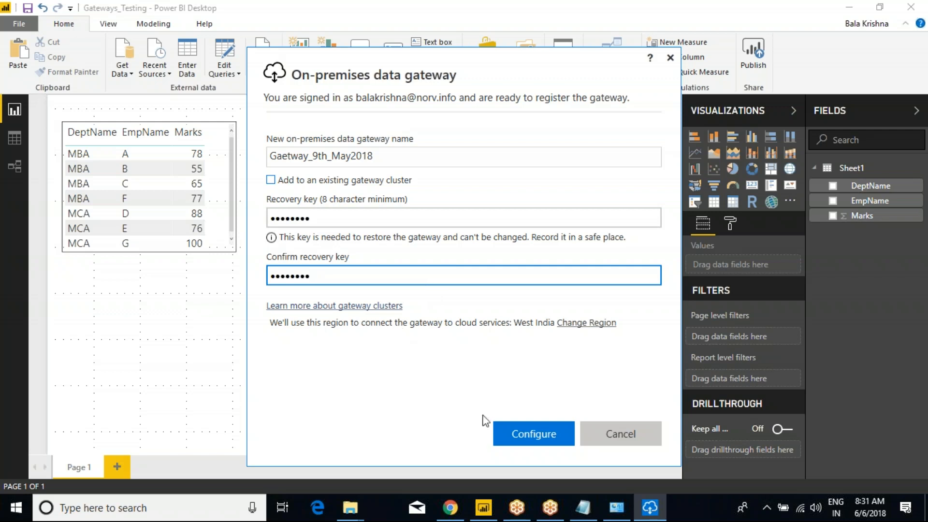
{"action": "left_click", "coordinate": [531, 436]}
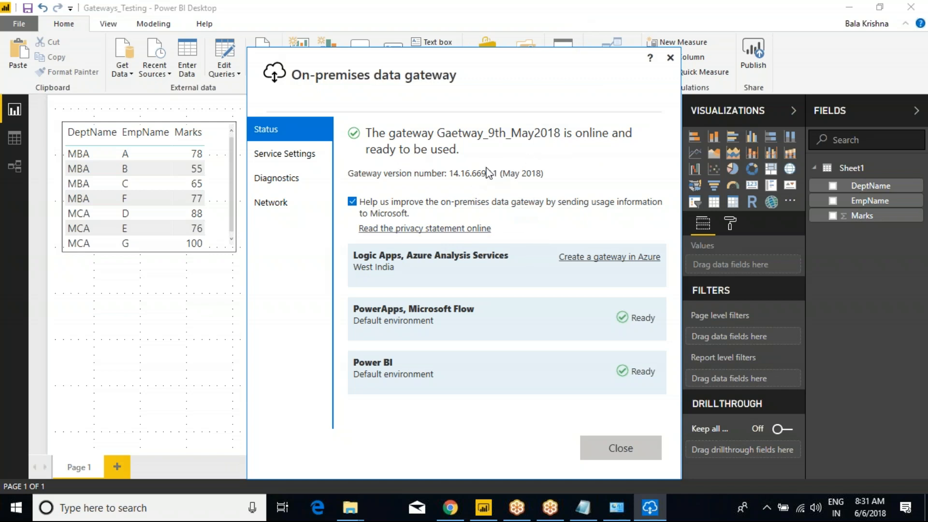
{"action": "left_click", "coordinate": [627, 452]}
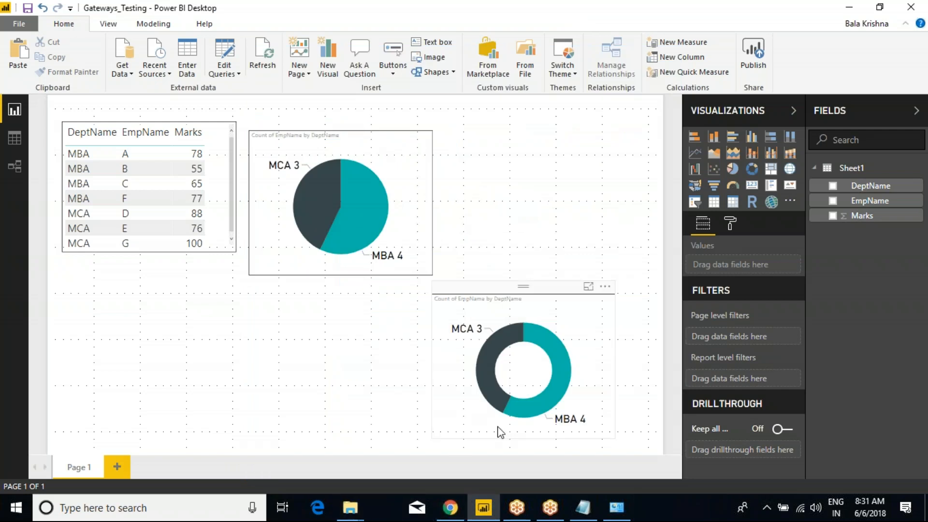
Step: Refresh Programs and Features to confirm On-premises data gateway 14.16.6697.1 is listed, then close it
{"action": "left_click", "coordinate": [624, 503]}
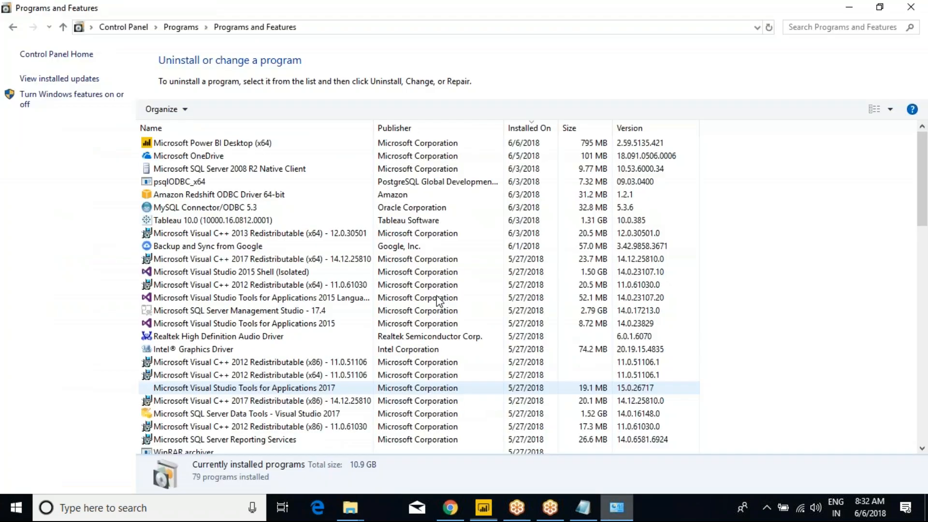
{"action": "right_click", "coordinate": [752, 187]}
{"action": "left_click", "coordinate": [794, 251]}
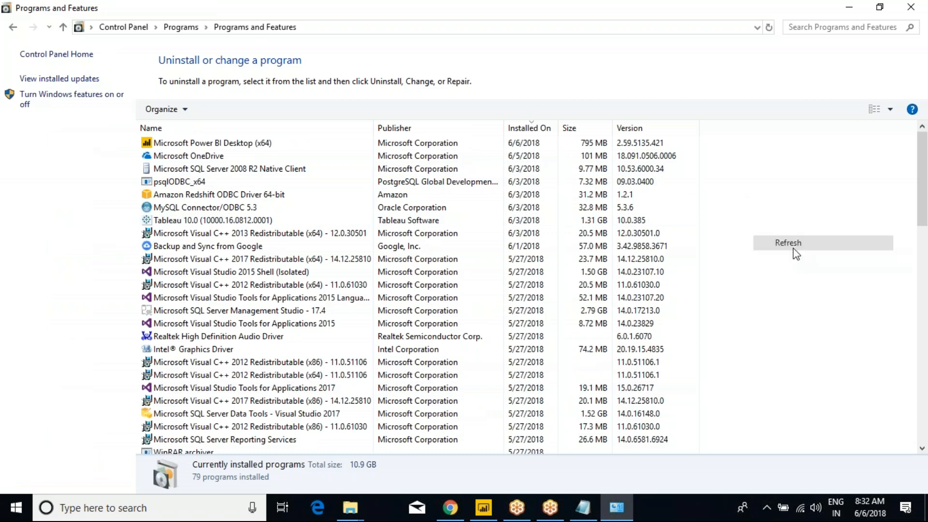
{"action": "left_click", "coordinate": [211, 156]}
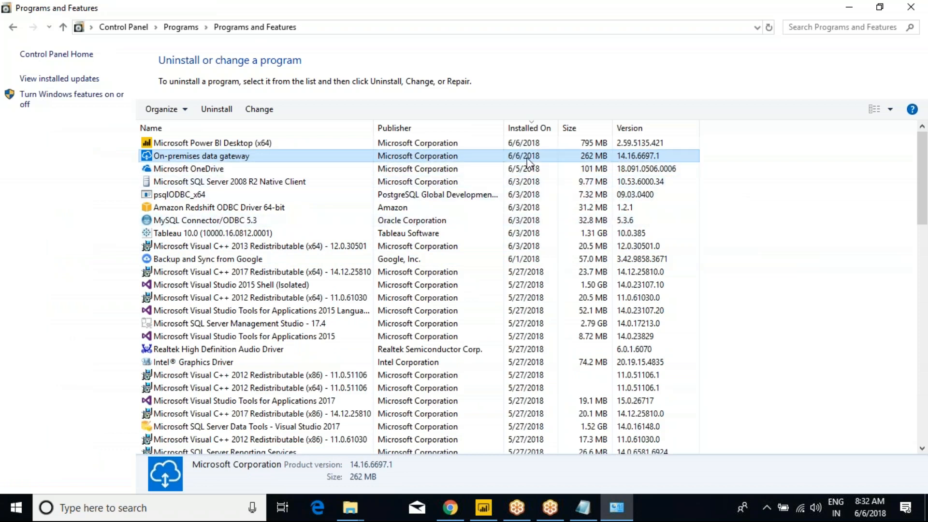
{"action": "left_click", "coordinate": [911, 6]}
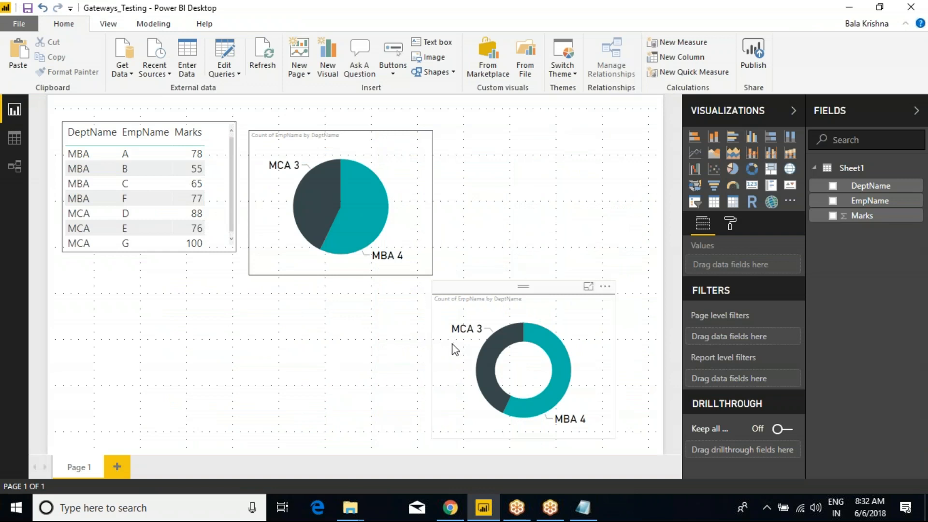
{"action": "key", "text": "super+r"}
{"action": "type", "text": "ser"}
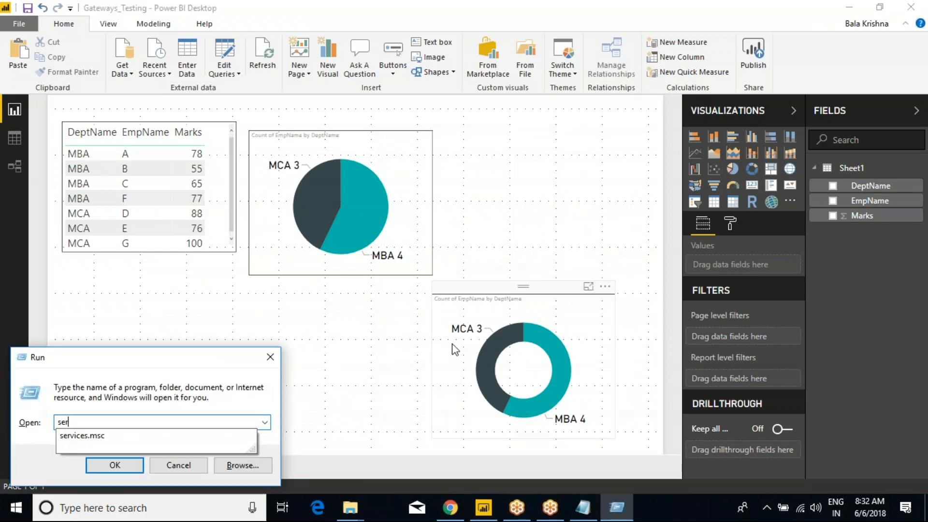
{"action": "key", "text": "Down"}
{"action": "key", "text": "Return"}
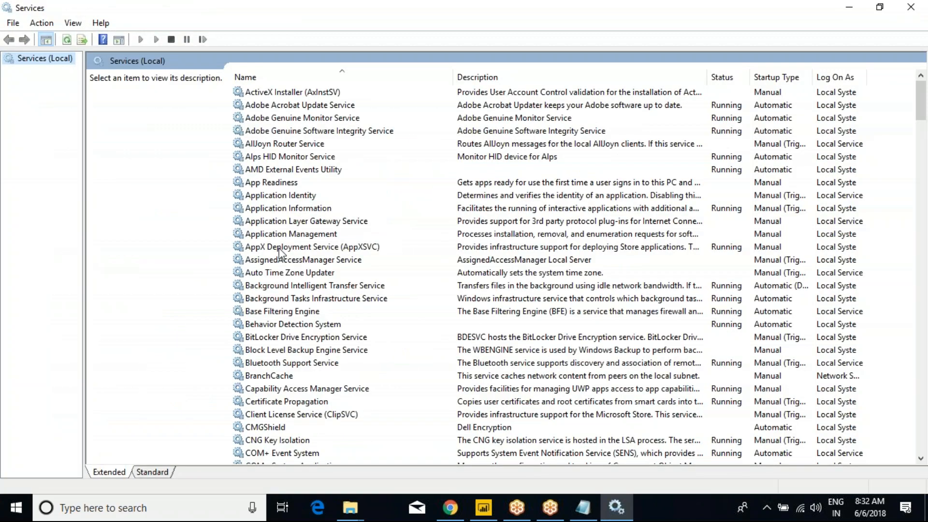
{"action": "left_click", "coordinate": [278, 248]}
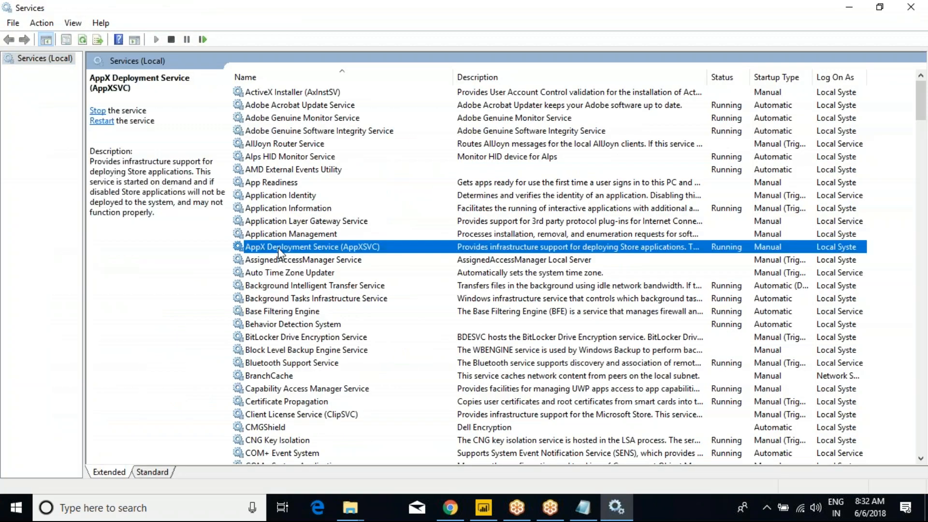
{"action": "key", "text": "o"}
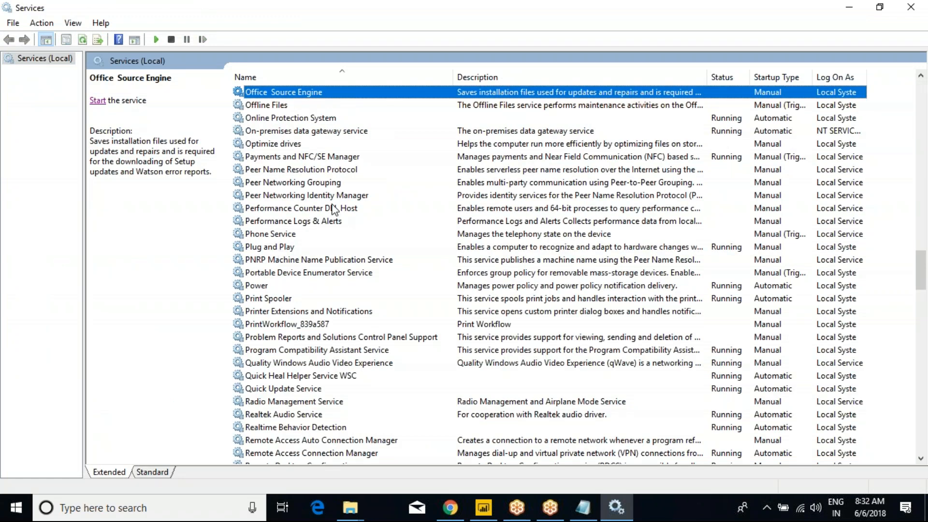
{"action": "left_click", "coordinate": [327, 128]}
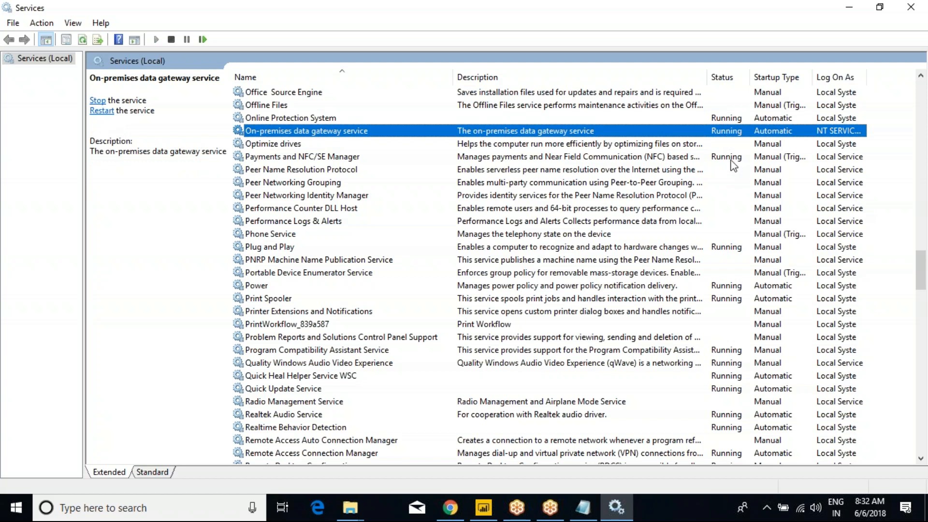
{"action": "left_click", "coordinate": [912, 7]}
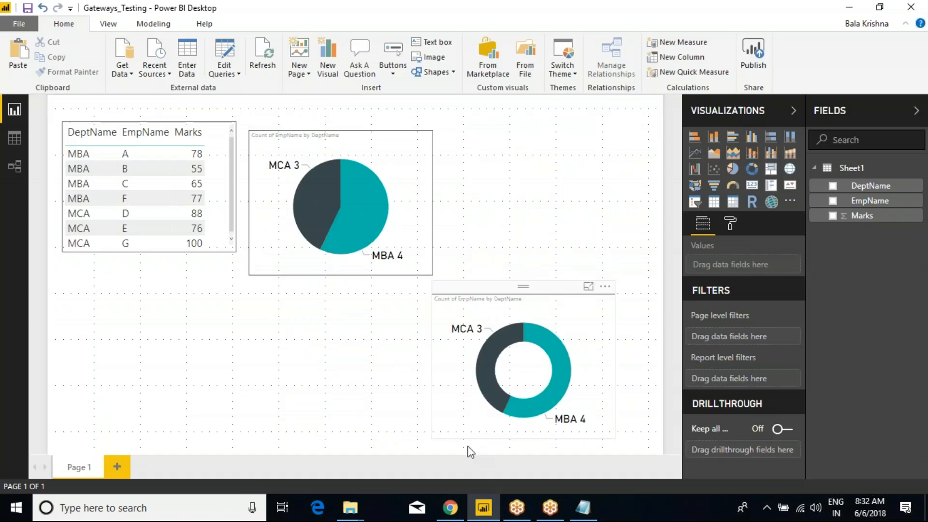
Step: Reload Power BI service in the browser and open the Gateways_Testing report from the workspace
{"action": "left_click", "coordinate": [450, 507]}
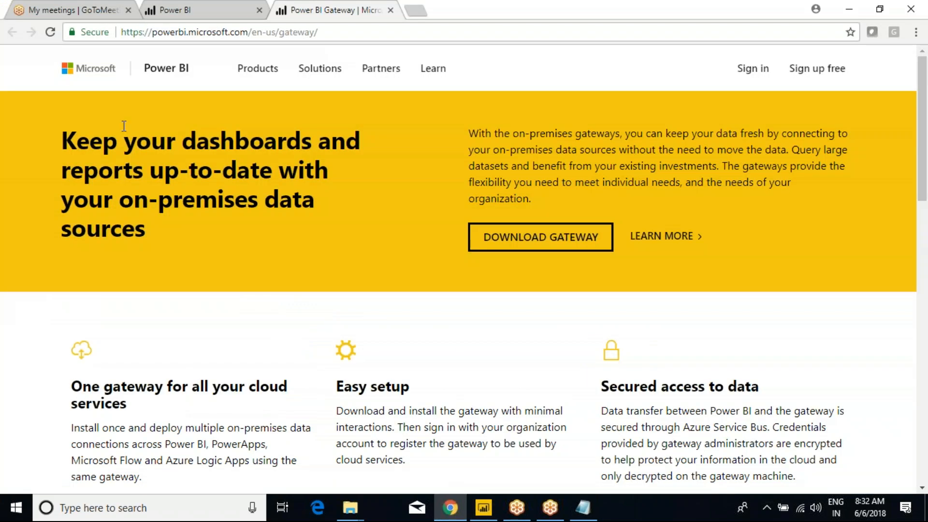
{"action": "left_click", "coordinate": [193, 10]}
{"action": "left_click", "coordinate": [52, 33]}
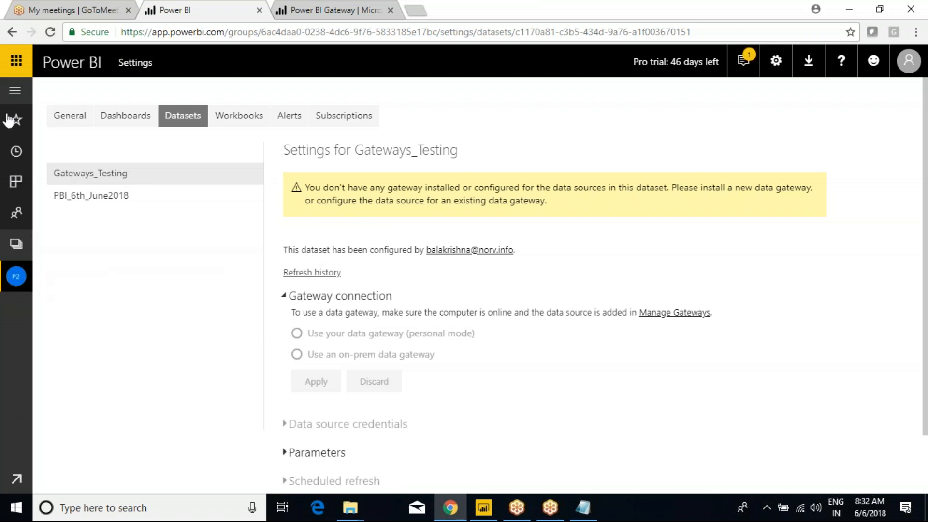
{"action": "left_click", "coordinate": [15, 91]}
{"action": "left_click", "coordinate": [129, 279]}
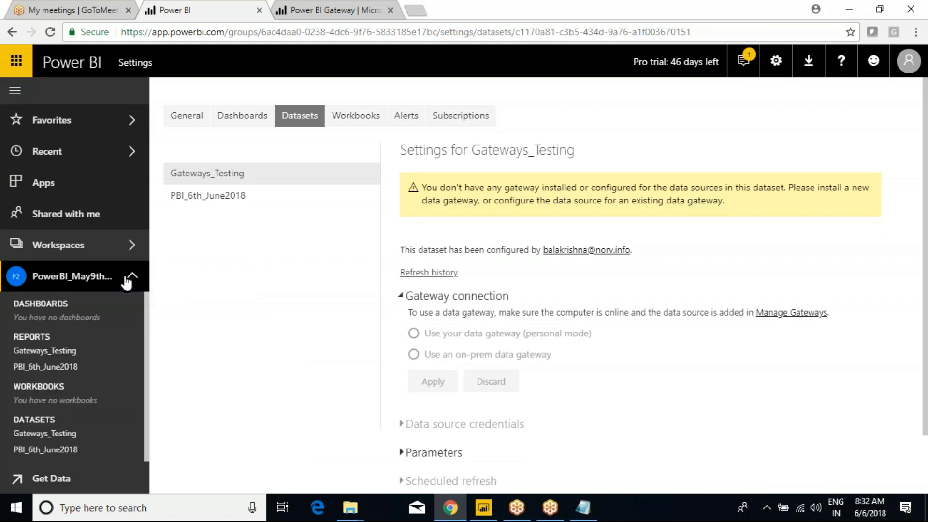
{"action": "mouse_move", "coordinate": [54, 433]}
{"action": "left_click", "coordinate": [40, 351]}
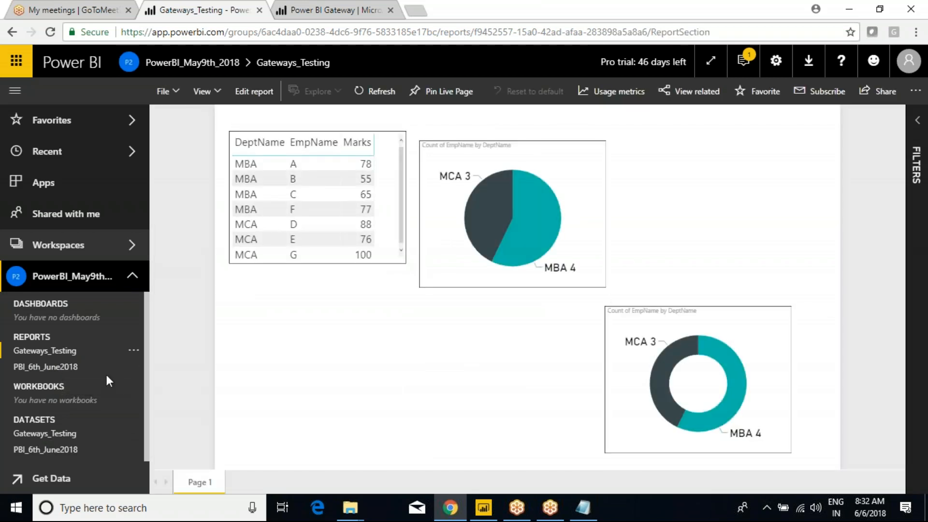
Step: Run Refresh Now on the Gateways_Testing dataset and dismiss the gateway-required failure
{"action": "left_click", "coordinate": [47, 435]}
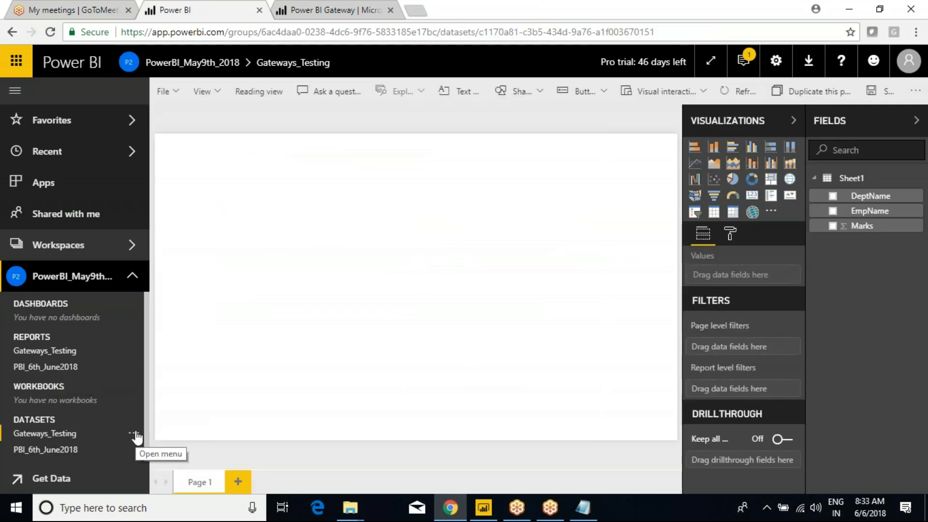
{"action": "left_click", "coordinate": [135, 435]}
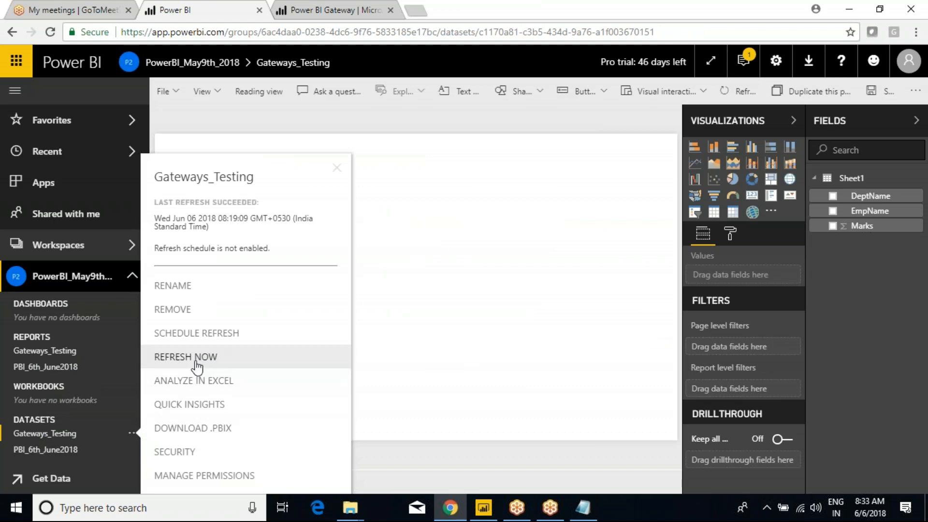
{"action": "left_click", "coordinate": [177, 360]}
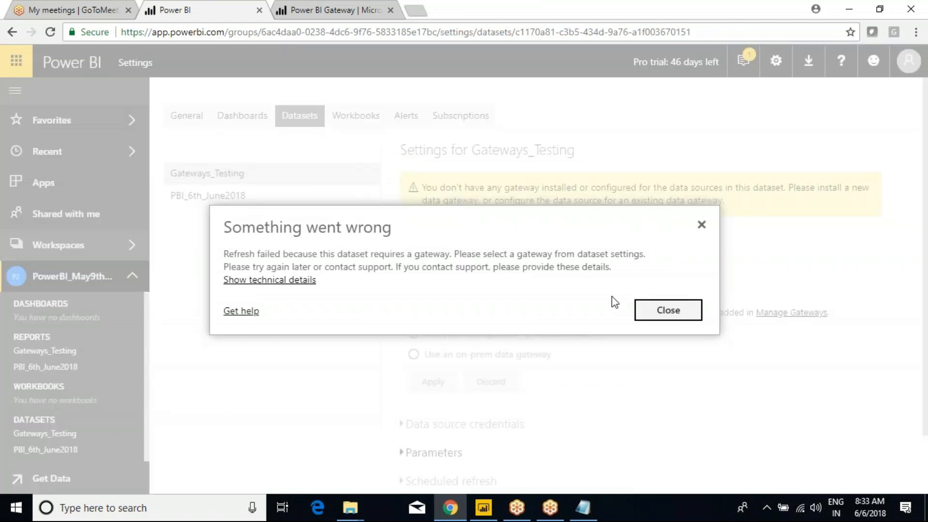
{"action": "left_click", "coordinate": [658, 312]}
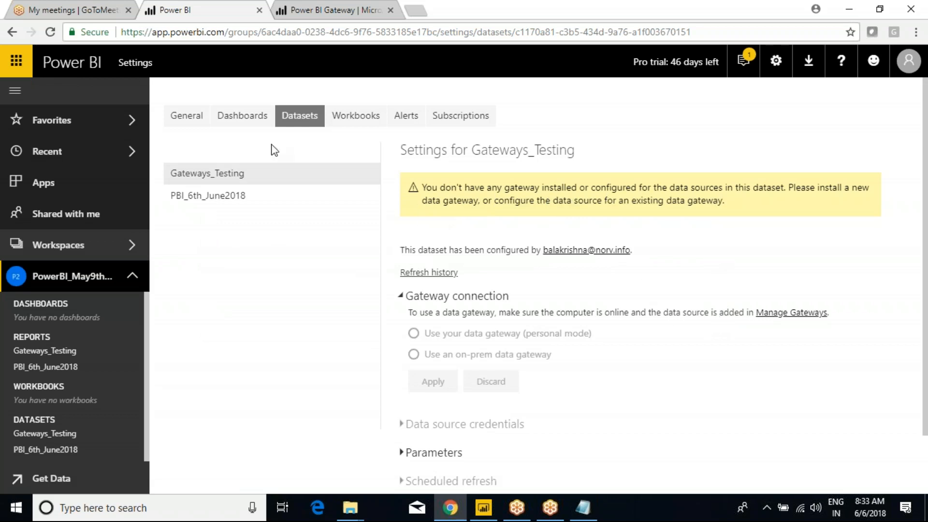
Step: Open Manage gateways from the Settings gear and review the online Gaetway_9th_May2018 cluster
{"action": "mouse_move", "coordinate": [11, 58]}
{"action": "left_mouse_down"}
{"action": "mouse_move", "coordinate": [400, 269]}
{"action": "mouse_move", "coordinate": [921, 445]}
{"action": "mouse_move", "coordinate": [893, 452]}
{"action": "left_mouse_up"}
{"action": "left_click_drag", "start_coordinate": [672, 252], "coordinate": [745, 213]}
{"action": "left_click_drag", "start_coordinate": [732, 202], "coordinate": [763, 251]}
{"action": "mouse_move", "coordinate": [510, 170]}
{"action": "left_mouse_down"}
{"action": "mouse_move", "coordinate": [228, 153]}
{"action": "mouse_move", "coordinate": [544, 312]}
{"action": "mouse_move", "coordinate": [314, 182]}
{"action": "left_mouse_up"}
{"action": "left_click", "coordinate": [775, 61]}
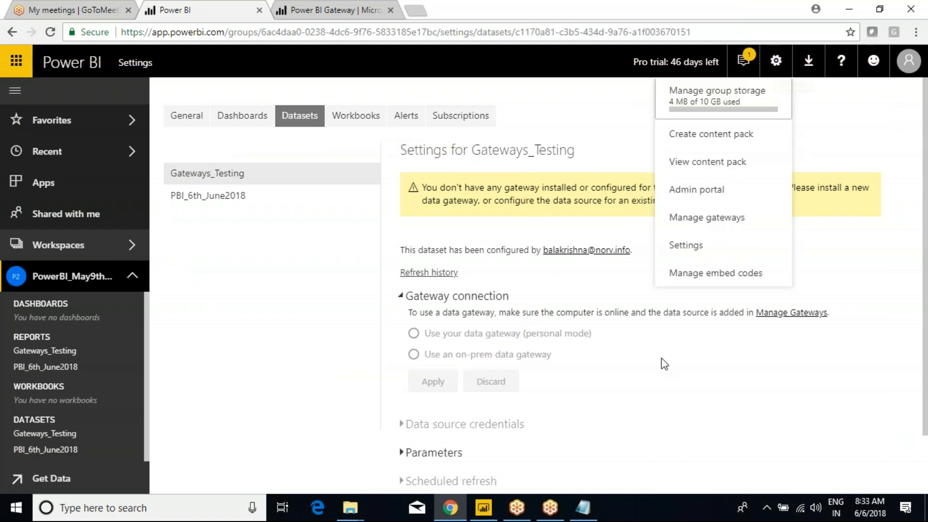
{"action": "left_click", "coordinate": [710, 217]}
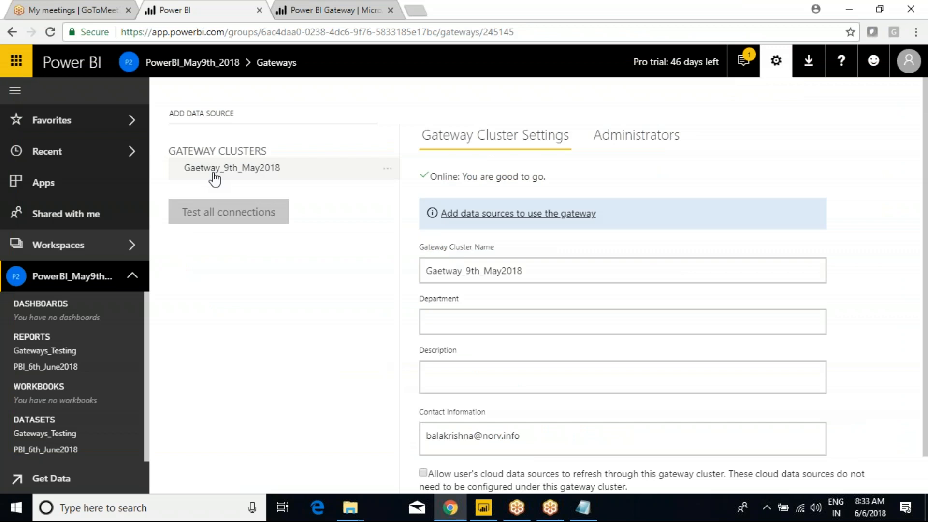
{"action": "mouse_move", "coordinate": [293, 171]}
{"action": "left_mouse_down"}
{"action": "mouse_move", "coordinate": [365, 135]}
{"action": "mouse_move", "coordinate": [375, 168]}
{"action": "left_mouse_up"}
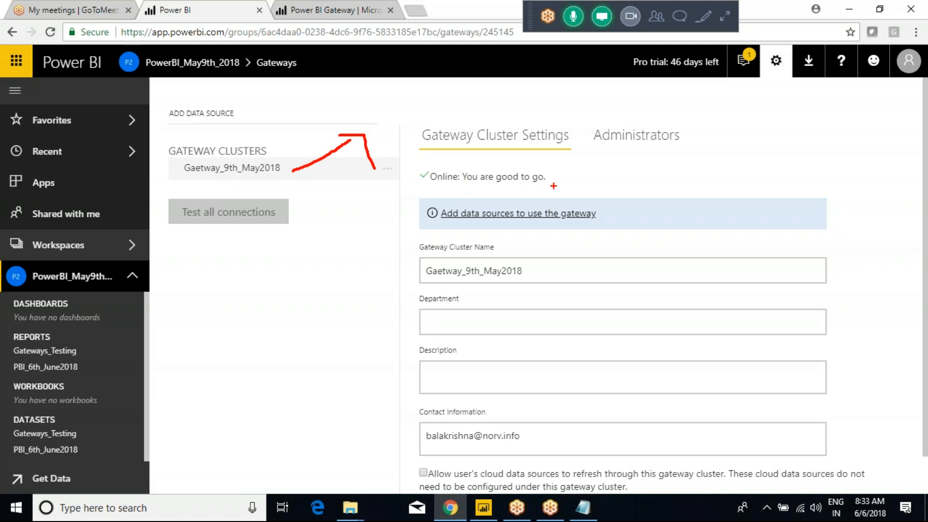
{"action": "left_click_drag", "start_coordinate": [561, 179], "coordinate": [584, 158]}
{"action": "mouse_move", "coordinate": [90, 433]}
{"action": "left_mouse_down"}
{"action": "mouse_move", "coordinate": [31, 420]}
{"action": "mouse_move", "coordinate": [47, 444]}
{"action": "mouse_move", "coordinate": [201, 424]}
{"action": "mouse_move", "coordinate": [178, 244]}
{"action": "mouse_move", "coordinate": [151, 157]}
{"action": "mouse_move", "coordinate": [176, 161]}
{"action": "left_mouse_up"}
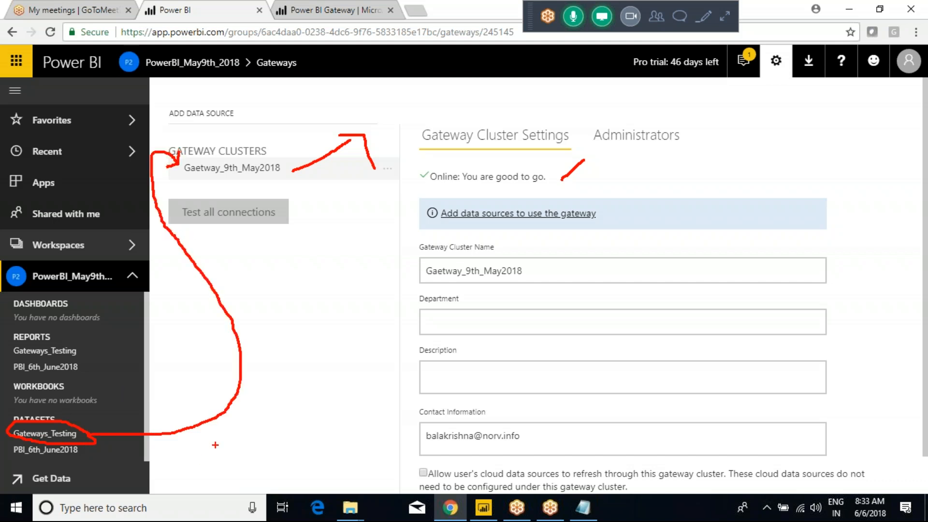
{"action": "mouse_move", "coordinate": [227, 432]}
{"action": "left_mouse_down"}
{"action": "mouse_move", "coordinate": [226, 456]}
{"action": "mouse_move", "coordinate": [244, 438]}
{"action": "mouse_move", "coordinate": [227, 467]}
{"action": "mouse_move", "coordinate": [174, 469]}
{"action": "mouse_move", "coordinate": [232, 347]}
{"action": "mouse_move", "coordinate": [322, 203]}
{"action": "mouse_move", "coordinate": [295, 177]}
{"action": "left_mouse_up"}
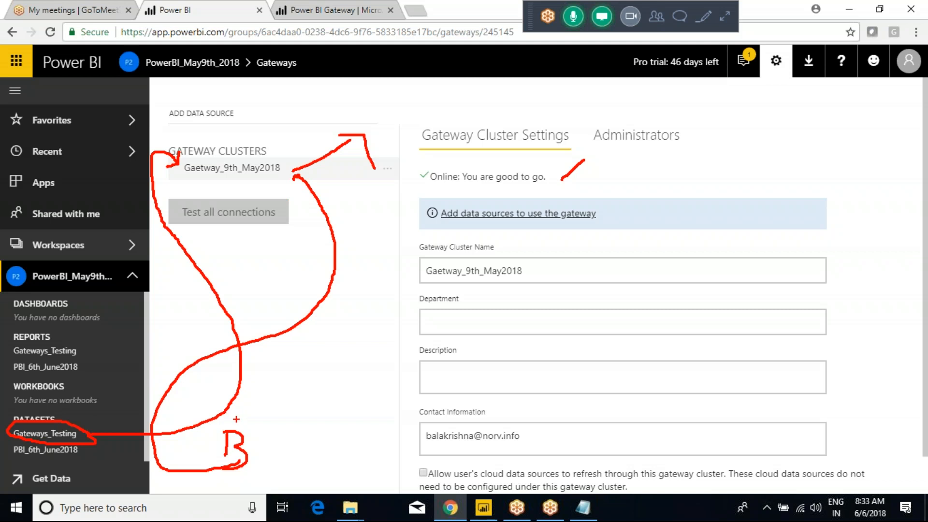
{"action": "key", "text": "Escape"}
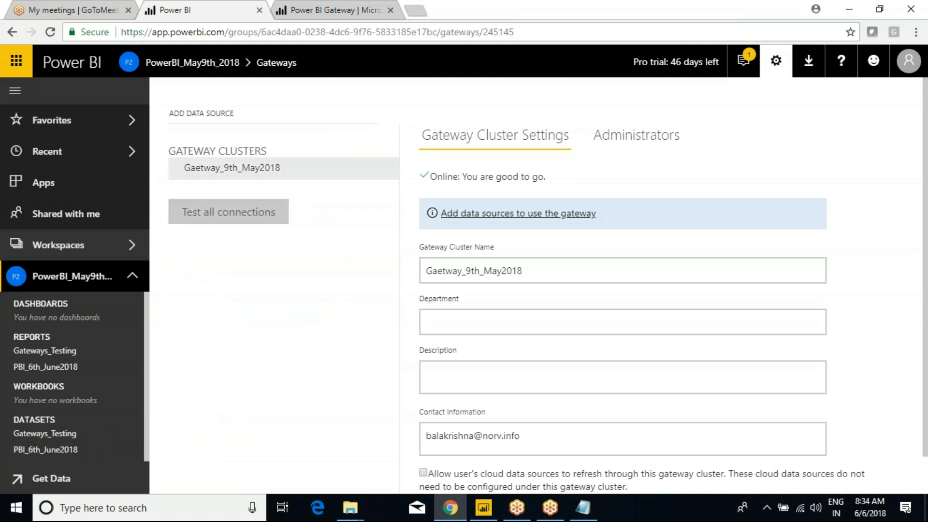
Step: Reopen the Gateways_Testing dataset, check its options flyout, then return to the Power BI Desktop report
{"action": "key", "text": "ctrl+2"}
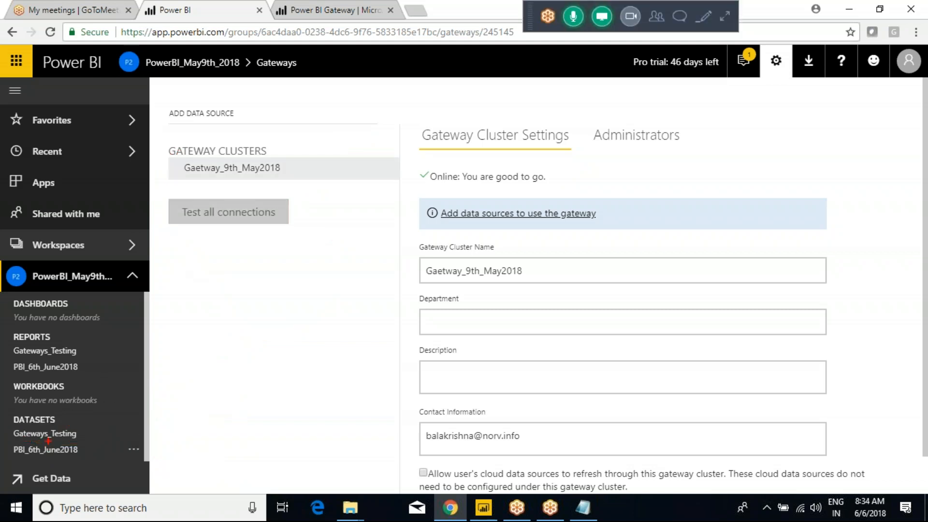
{"action": "left_click_drag", "start_coordinate": [45, 436], "coordinate": [83, 437]}
{"action": "mouse_move", "coordinate": [94, 437]}
{"action": "left_mouse_down"}
{"action": "mouse_move", "coordinate": [82, 402]}
{"action": "mouse_move", "coordinate": [82, 165]}
{"action": "mouse_move", "coordinate": [164, 128]}
{"action": "mouse_move", "coordinate": [190, 184]}
{"action": "left_mouse_up"}
{"action": "key", "text": "Escape"}
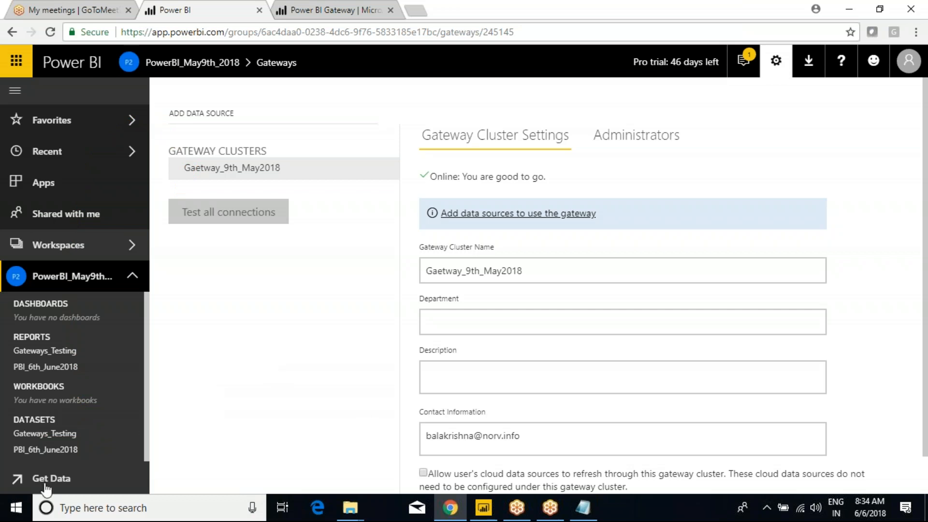
{"action": "left_click", "coordinate": [47, 435]}
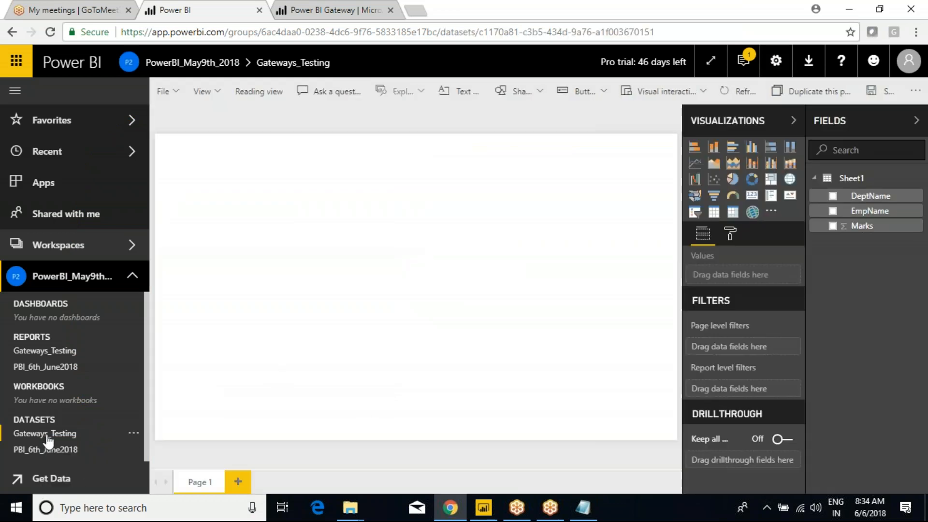
{"action": "right_click", "coordinate": [47, 436]}
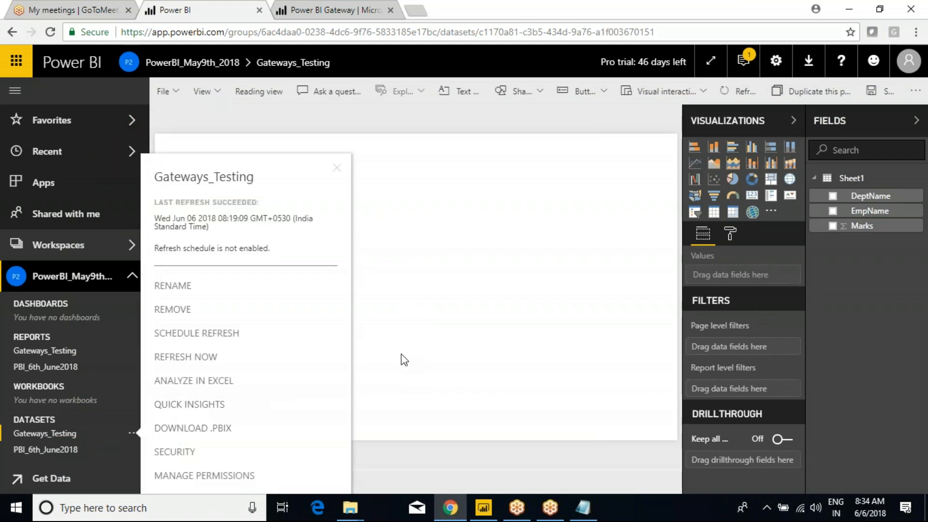
{"action": "left_click", "coordinate": [411, 336]}
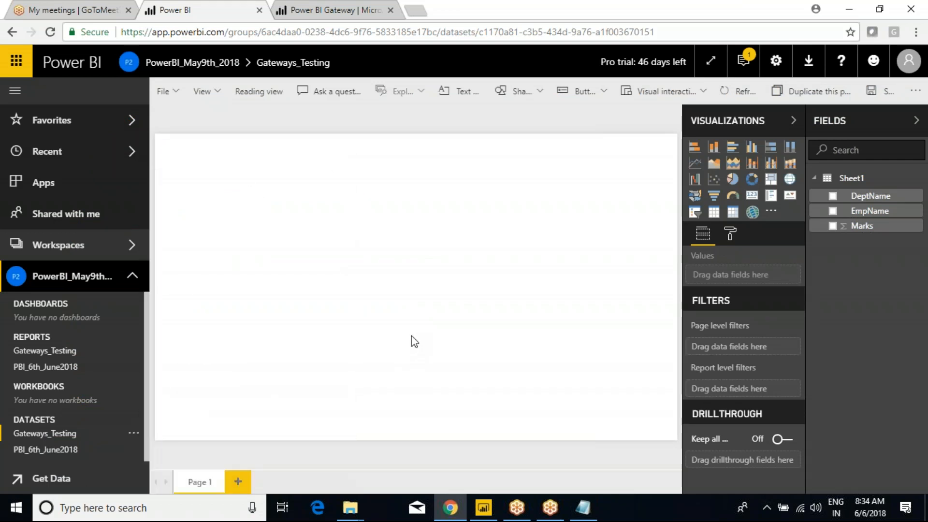
{"action": "left_click", "coordinate": [484, 507]}
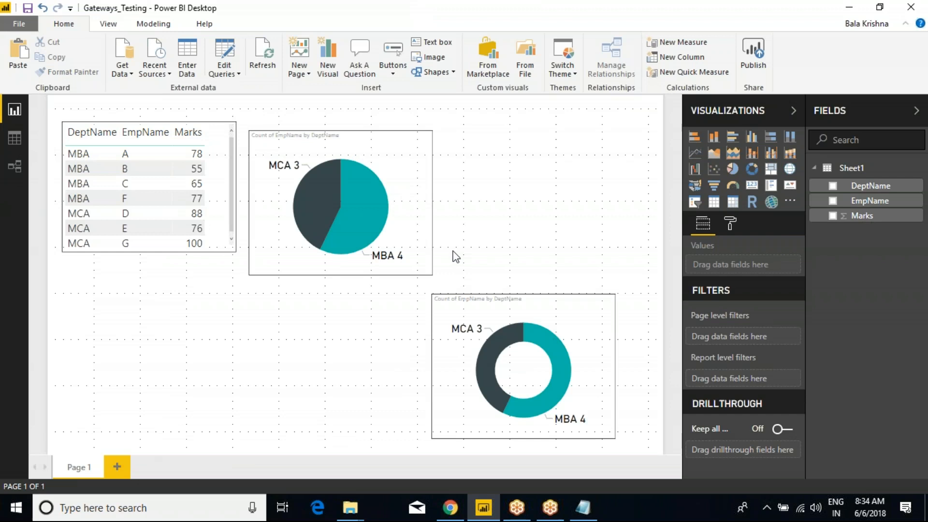
{"action": "left_click", "coordinate": [155, 70]}
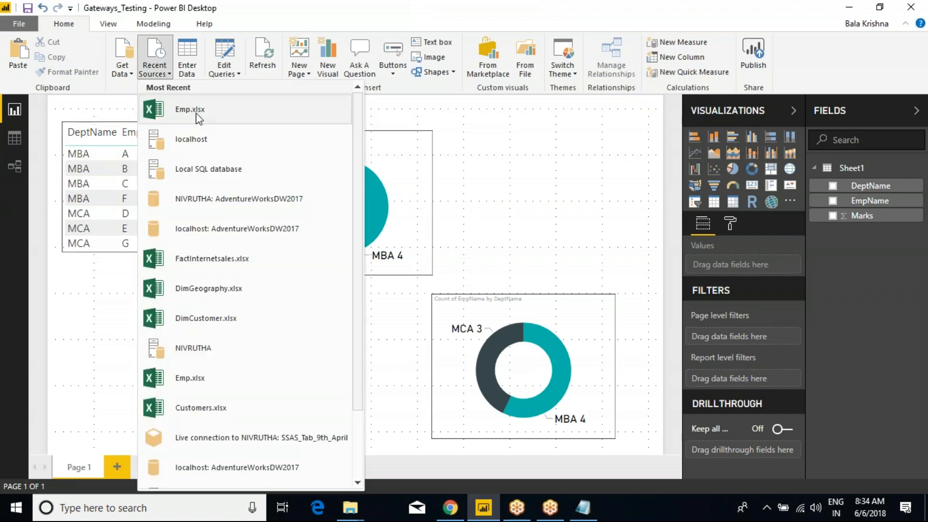
{"action": "left_click", "coordinate": [526, 174]}
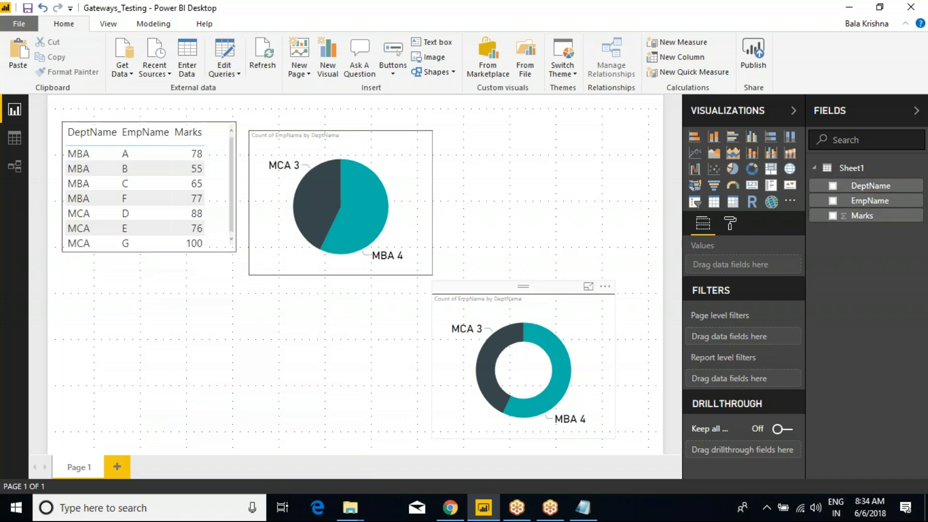
{"action": "mouse_move", "coordinate": [350, 507]}
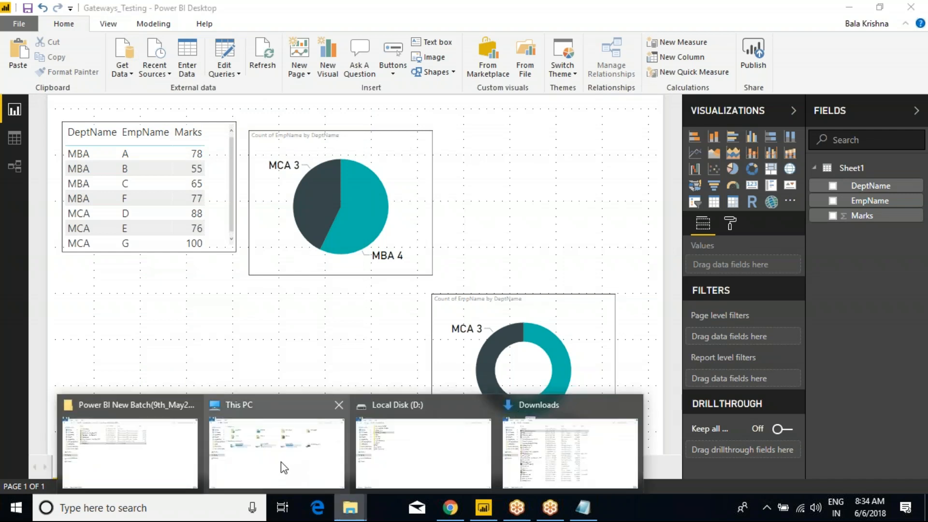
Step: Open the Emp workbook from D:\Power BI\Power BI Batch(9th-April-2018) in Excel
{"action": "mouse_move", "coordinate": [296, 468]}
{"action": "left_click", "coordinate": [416, 454]}
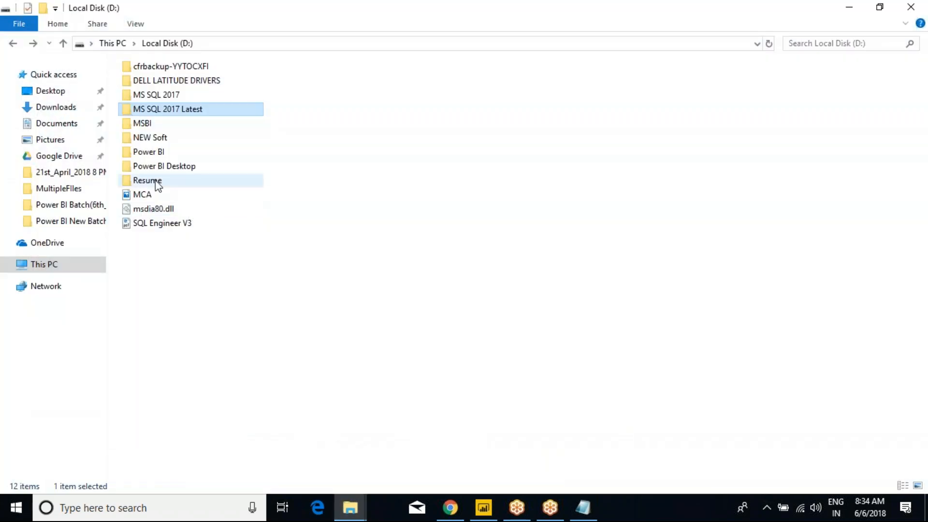
{"action": "double_click", "coordinate": [151, 152]}
{"action": "double_click", "coordinate": [216, 170]}
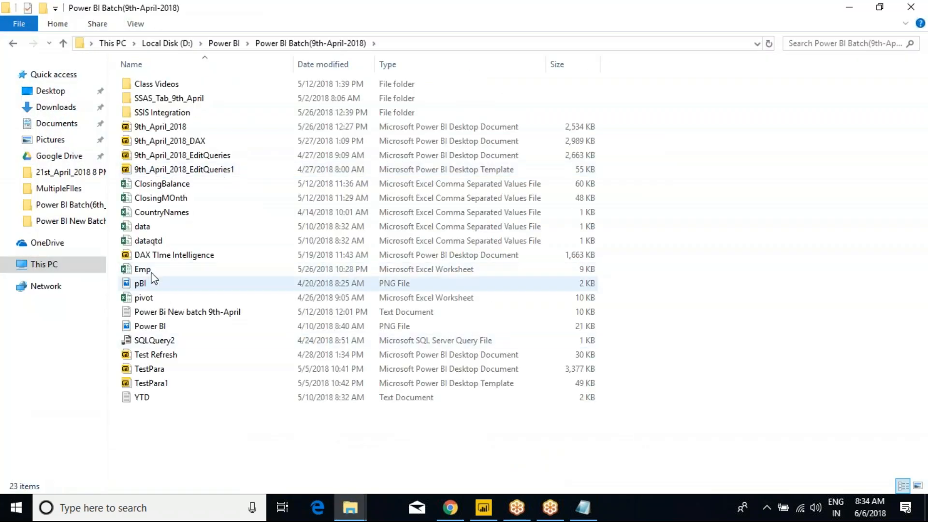
{"action": "left_click", "coordinate": [148, 271]}
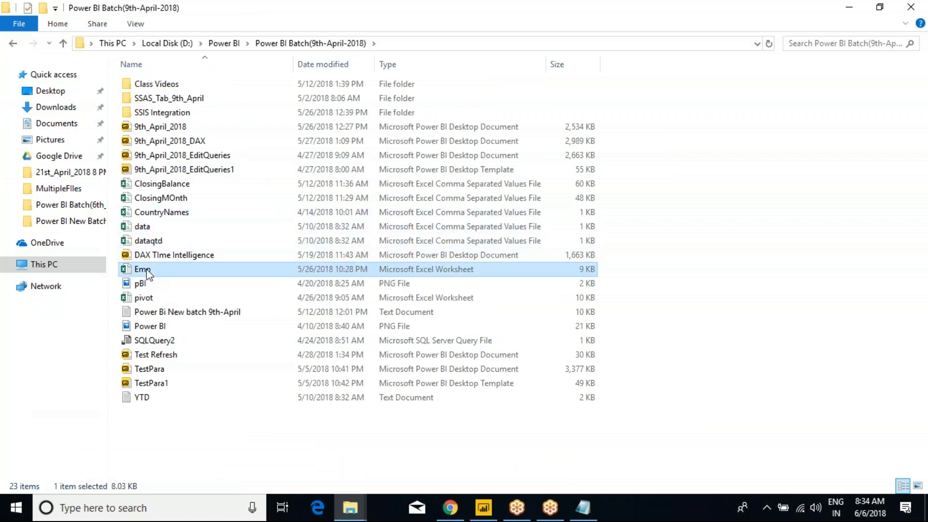
{"action": "right_click", "coordinate": [148, 274]}
{"action": "left_click", "coordinate": [180, 145]}
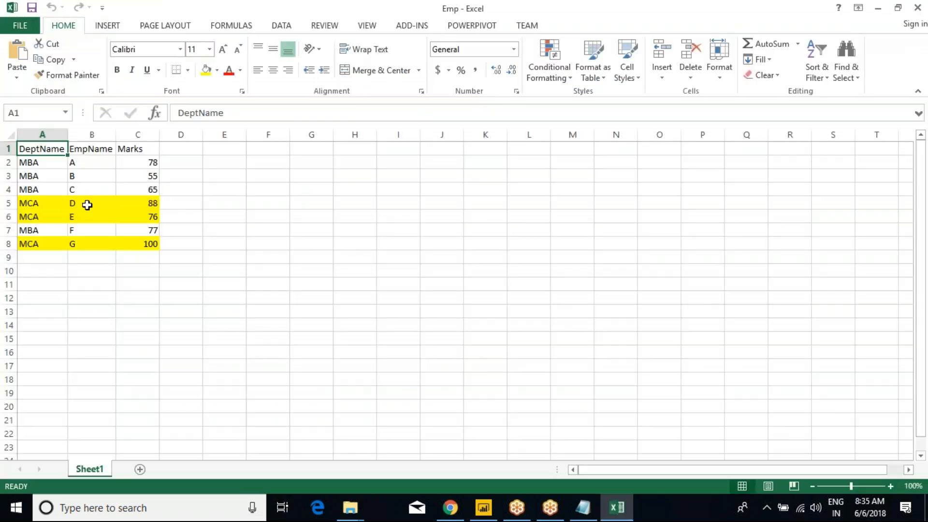
Step: Review the Emp rows A2:C4 (MBA) and A7:C7 in Excel, then close the workbook
{"action": "left_click", "coordinate": [88, 203]}
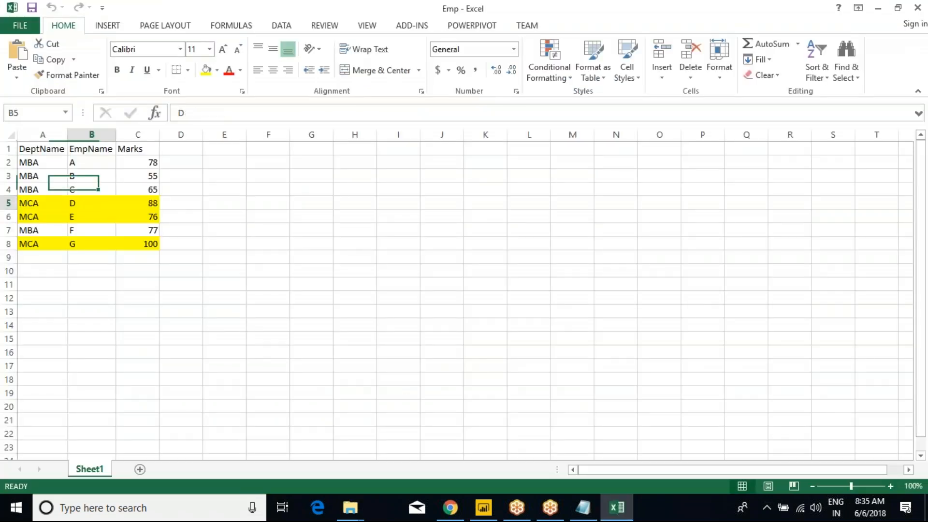
{"action": "left_click_drag", "start_coordinate": [37, 168], "coordinate": [130, 195]}
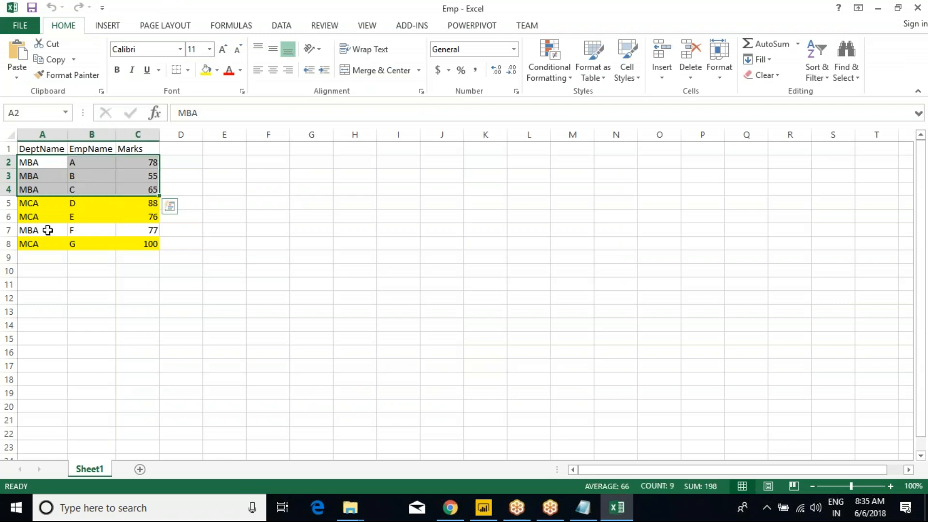
{"action": "left_click_drag", "start_coordinate": [37, 229], "coordinate": [138, 230]}
{"action": "left_click", "coordinate": [138, 230]}
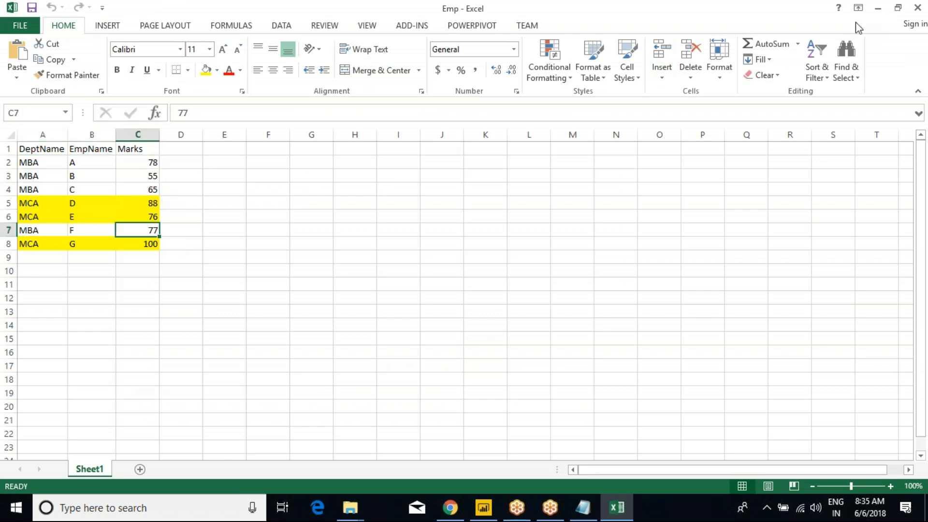
{"action": "left_click", "coordinate": [918, 7]}
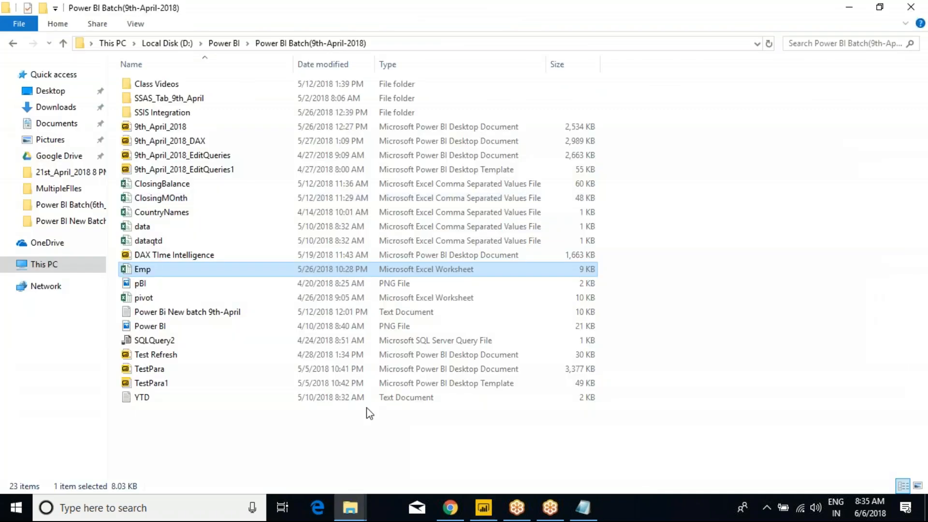
Step: Abandon the repeated attempts to open Emp in Excel, cancelling each startup
{"action": "right_click", "coordinate": [148, 276]}
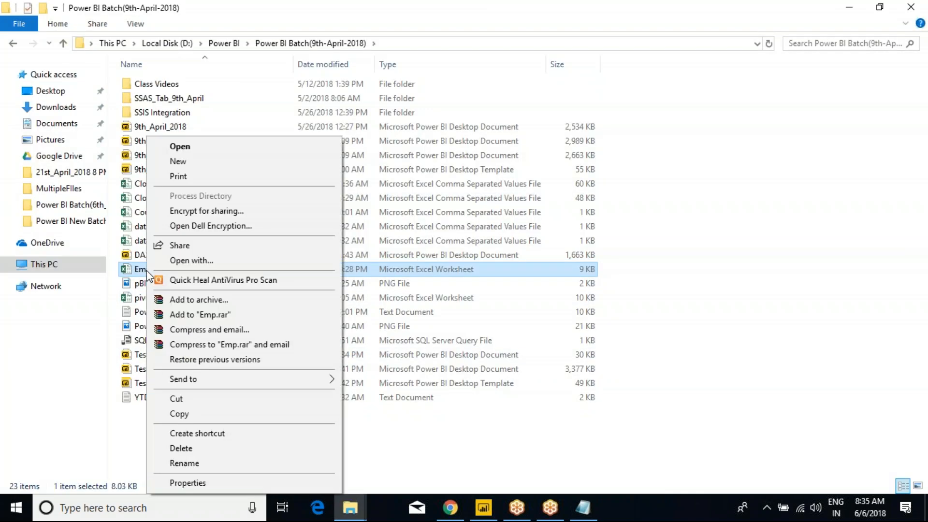
{"action": "left_click", "coordinate": [427, 474]}
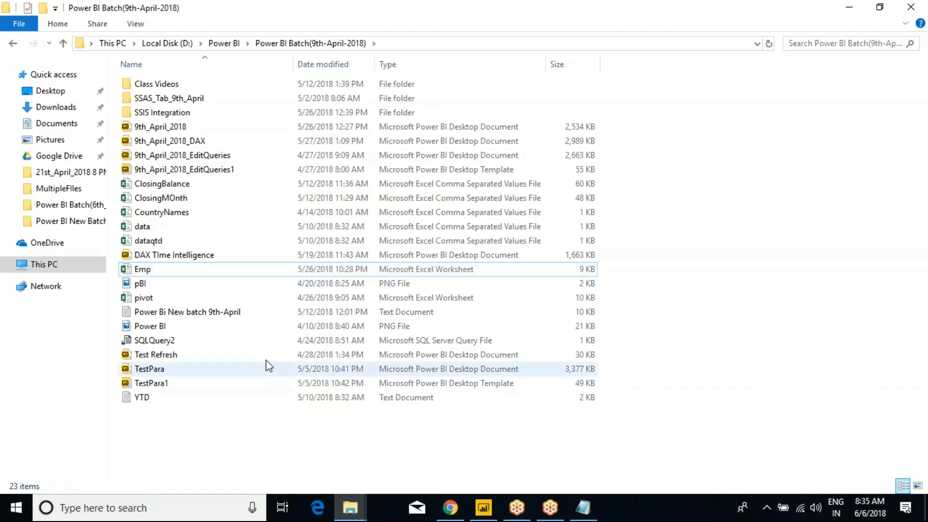
{"action": "double_click", "coordinate": [146, 275]}
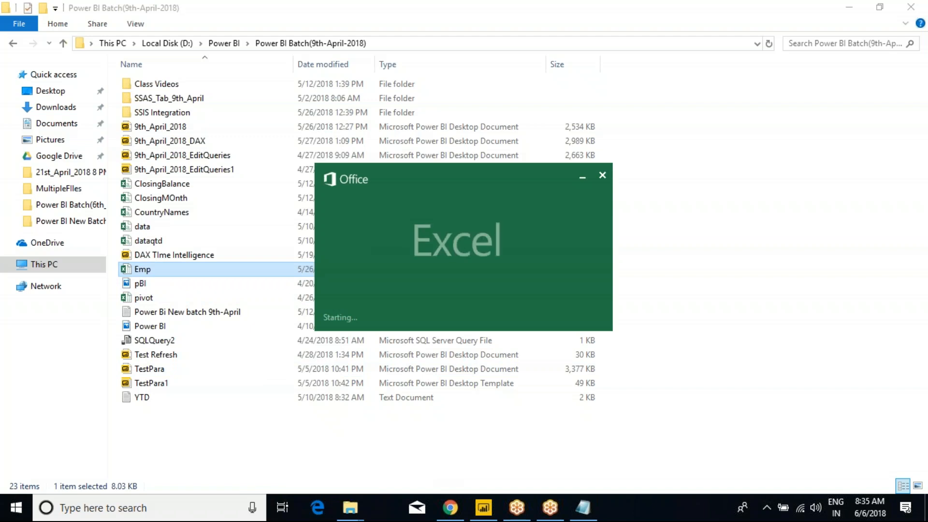
{"action": "left_click", "coordinate": [602, 175]}
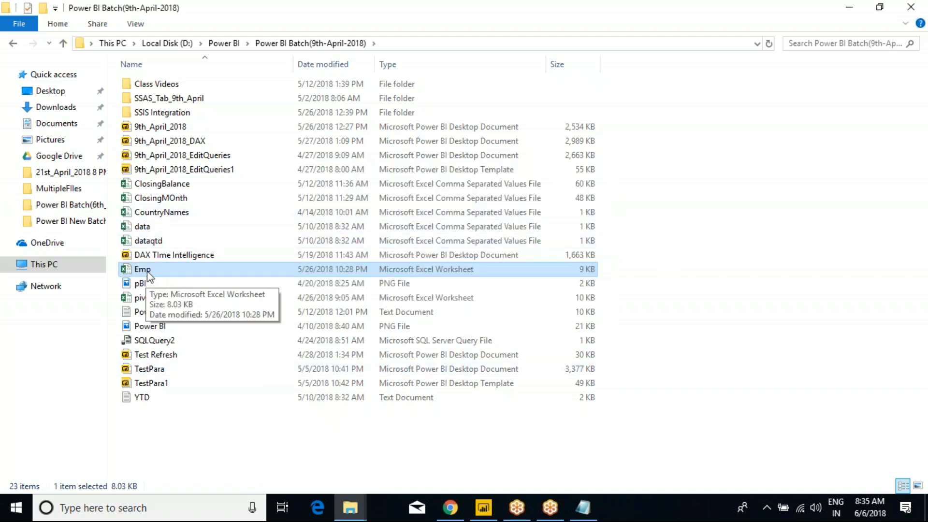
{"action": "double_click", "coordinate": [211, 271]}
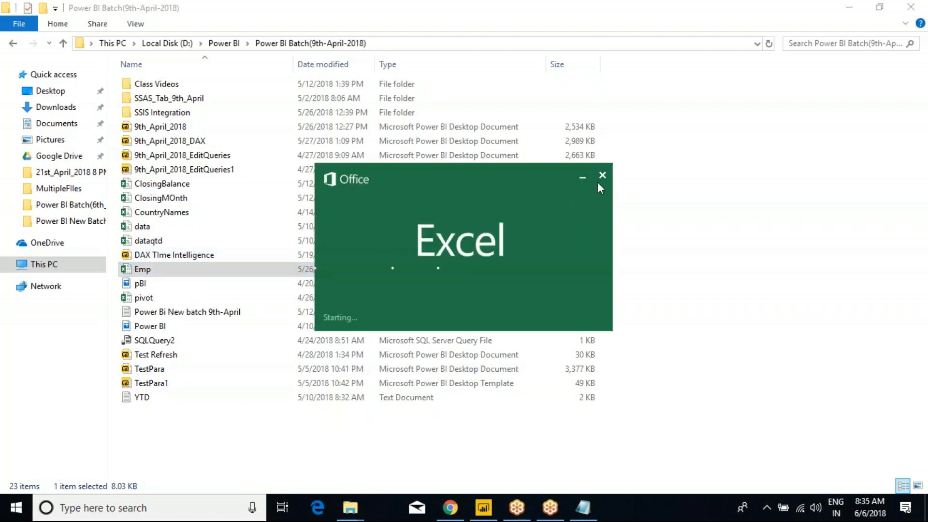
{"action": "left_click", "coordinate": [603, 175]}
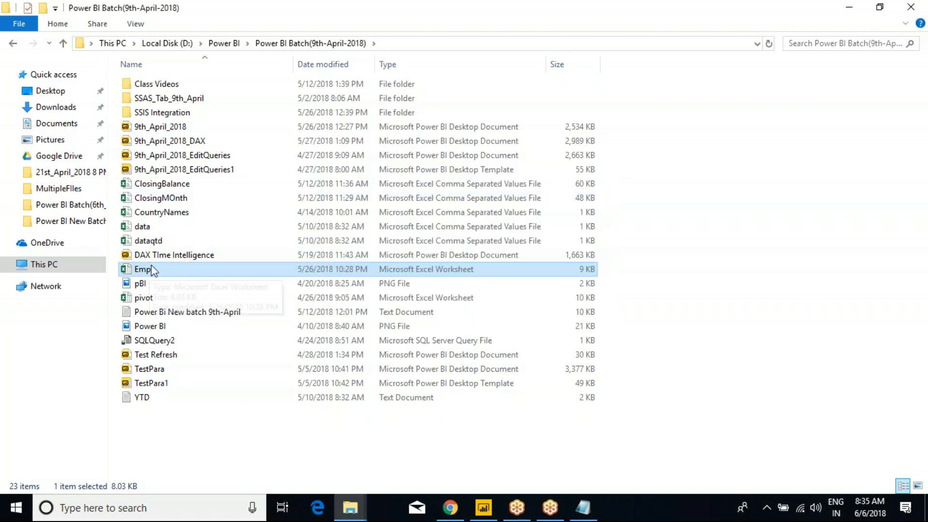
Step: Copy the full path D:\Power BI\Power BI Batch(9th-April-2018)\Emp.xlsx from the address bar
{"action": "left_click", "coordinate": [397, 44]}
{"action": "left_click", "coordinate": [397, 44]}
{"action": "type", "text": "\\emp"}
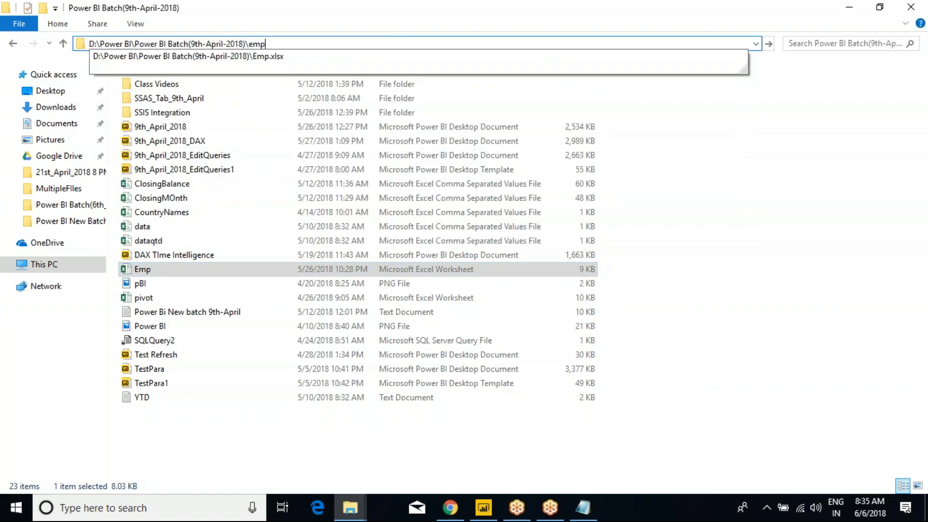
{"action": "key", "text": "Down"}
{"action": "key", "text": "ctrl+a"}
{"action": "key", "text": "ctrl+c"}
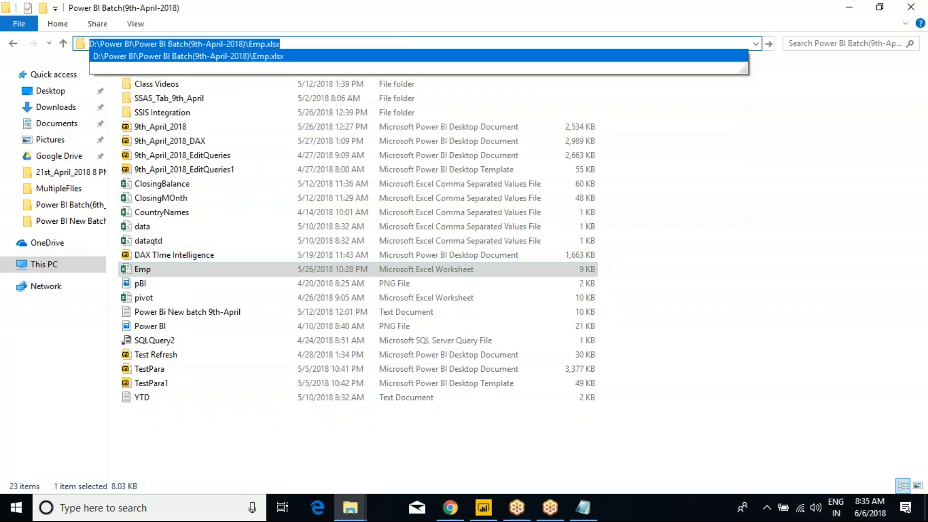
{"action": "left_click", "coordinate": [766, 184]}
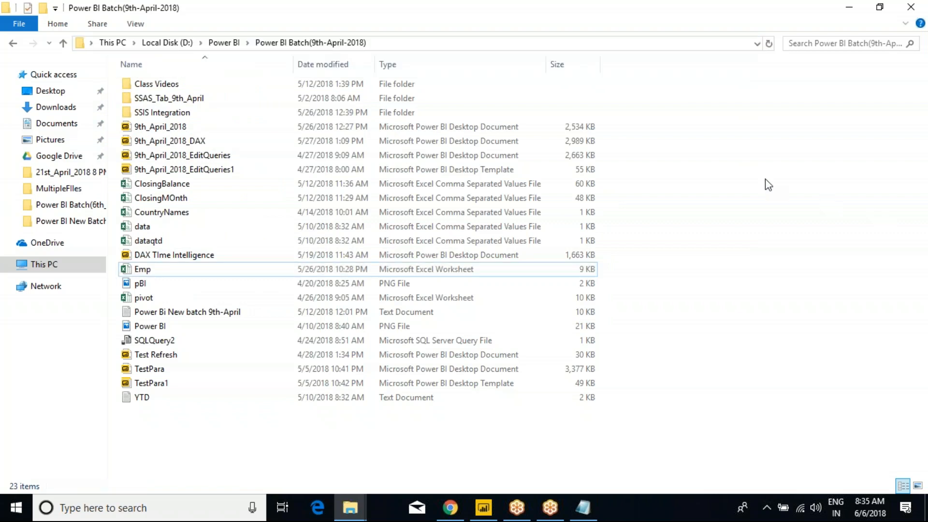
{"action": "key", "text": "alt+Tab"}
{"action": "key", "text": "alt+Tab"}
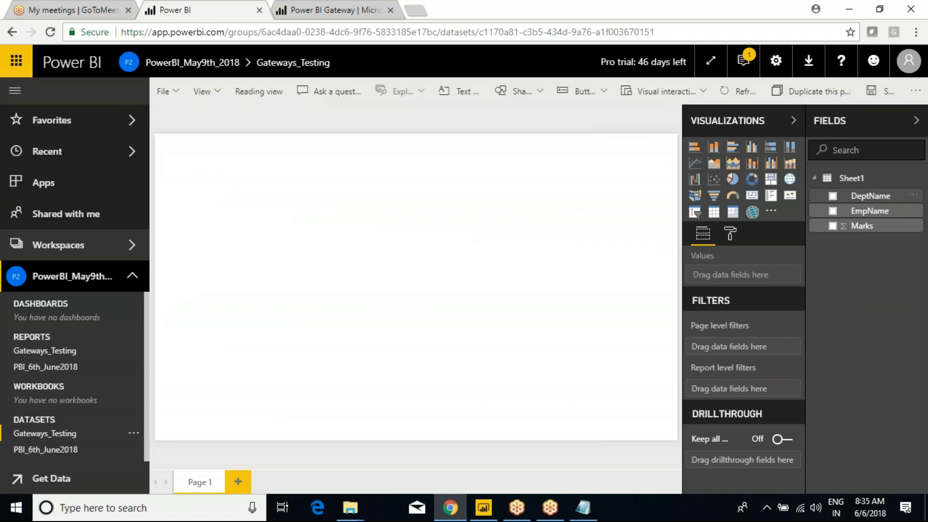
Step: Go to Manage gateways and open the options menu for the Gaetway_9th_May2018 cluster
{"action": "left_click", "coordinate": [781, 68]}
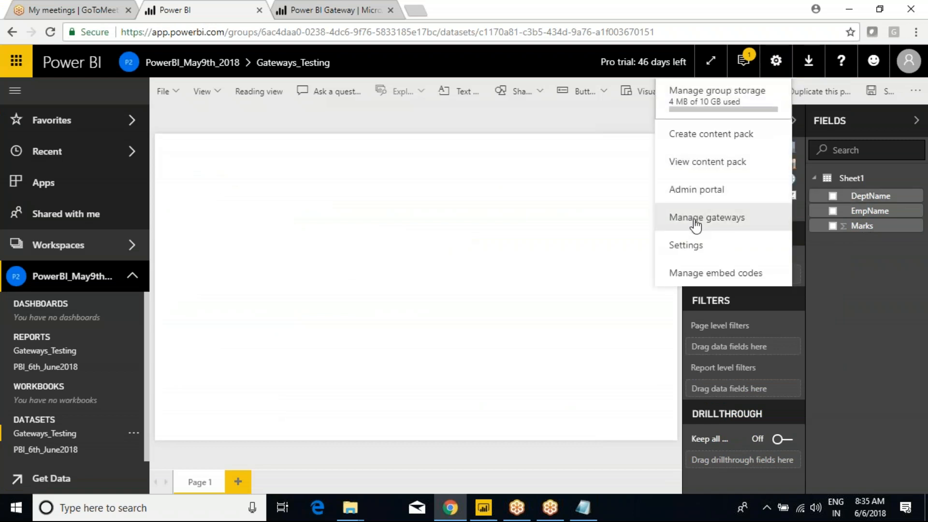
{"action": "left_click", "coordinate": [695, 219]}
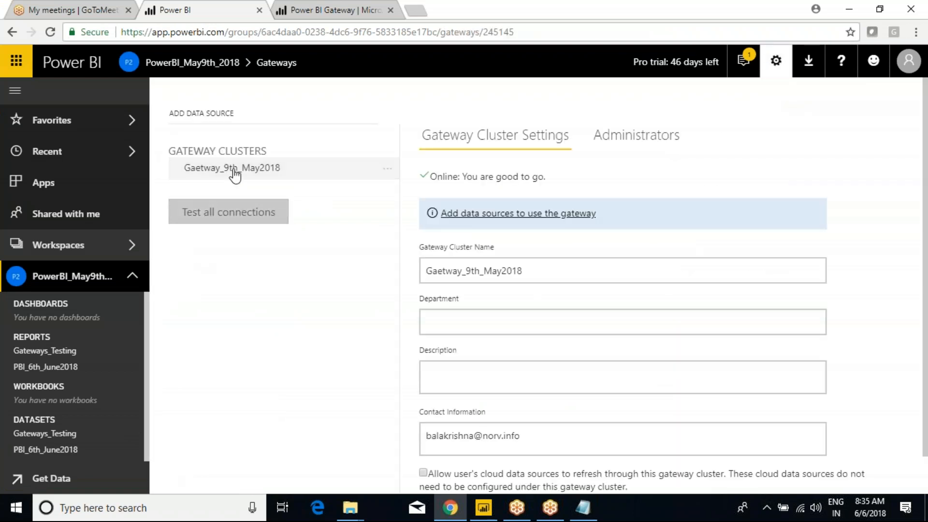
{"action": "mouse_move", "coordinate": [389, 172]}
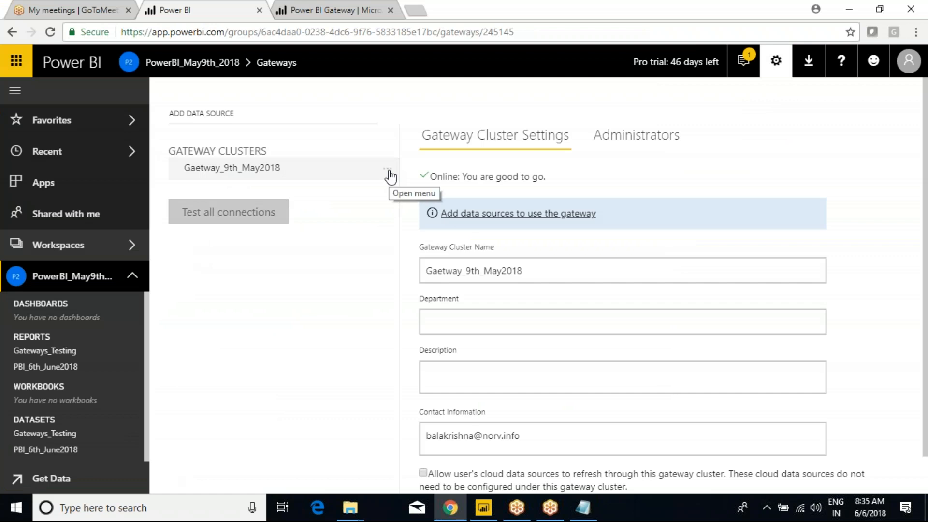
{"action": "left_click", "coordinate": [390, 173]}
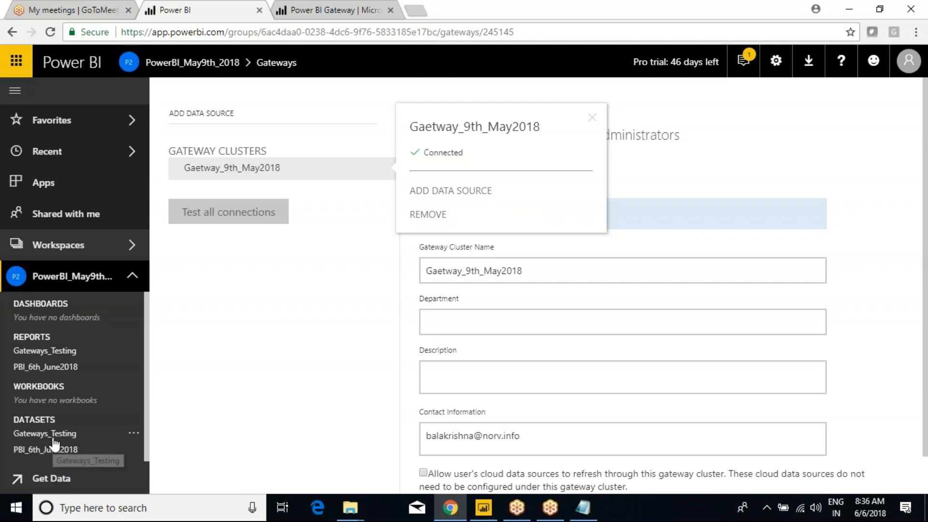
Step: Add a new data source to the cluster and name it ExcelConnection
{"action": "left_click", "coordinate": [448, 198]}
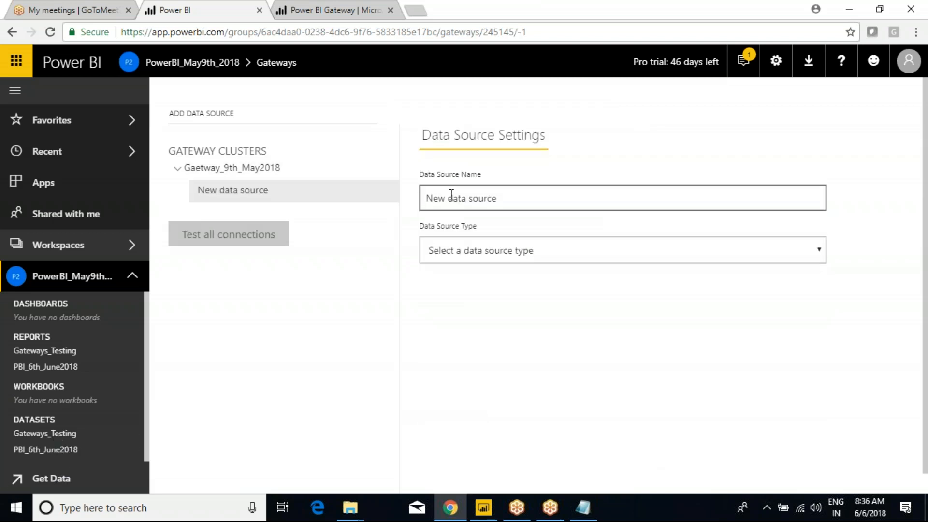
{"action": "triple_click", "coordinate": [486, 203]}
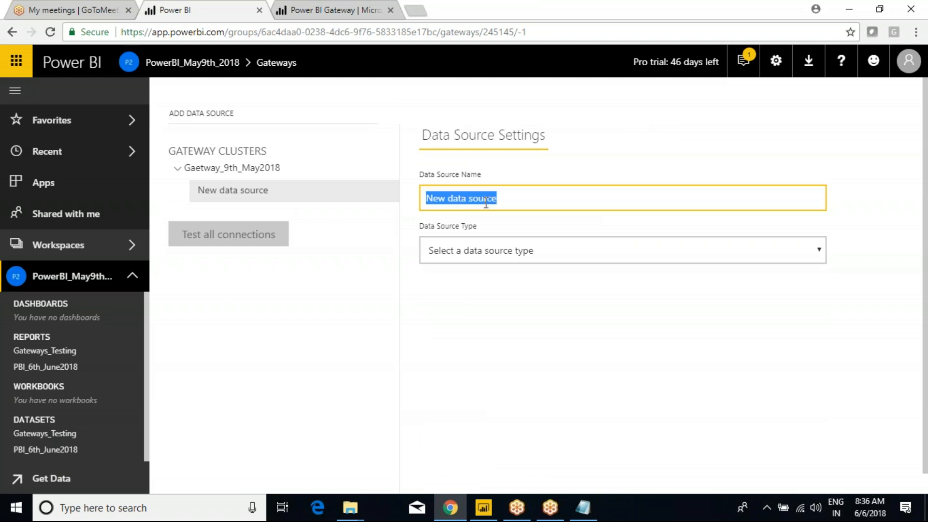
{"action": "type", "text": "Excel"}
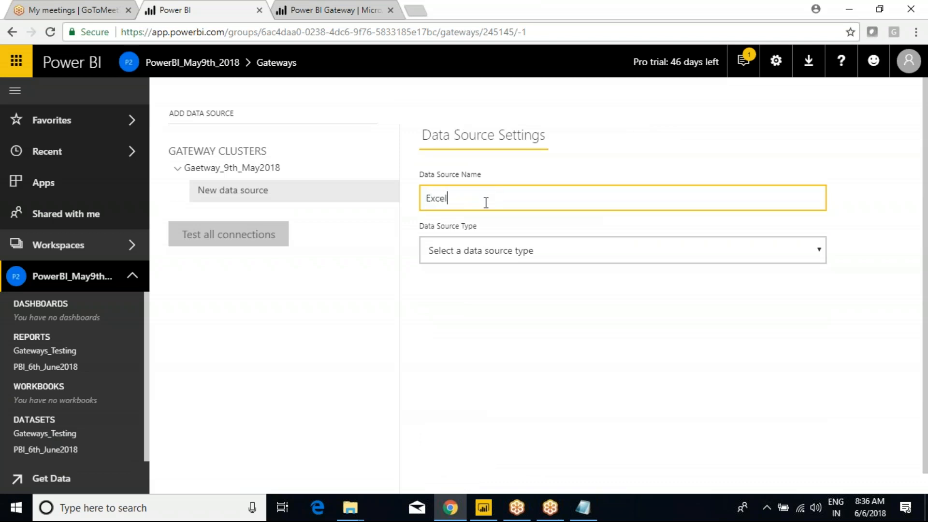
{"action": "type", "text": "Repnection"}
Step: Set the data source type to File and paste the Emp.xlsx full path
{"action": "left_click", "coordinate": [489, 248]}
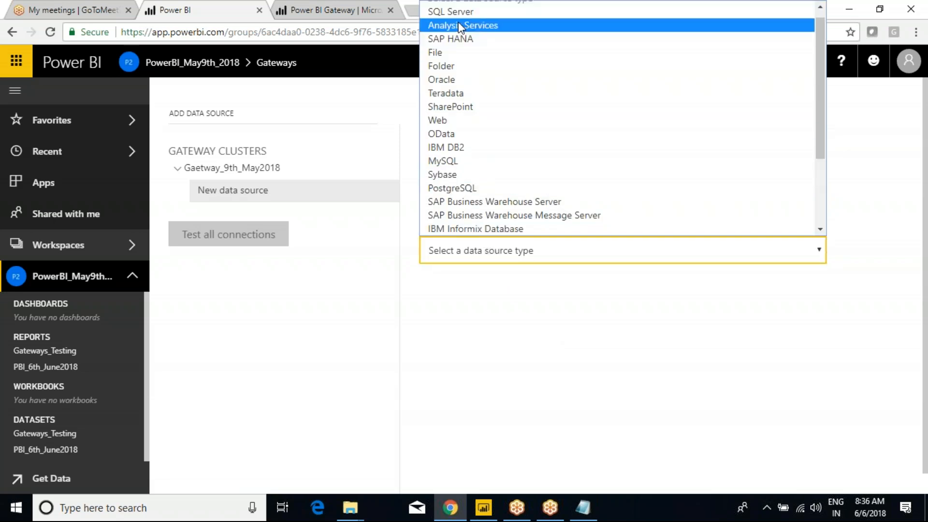
{"action": "left_click", "coordinate": [450, 12]}
{"action": "left_click", "coordinate": [469, 249]}
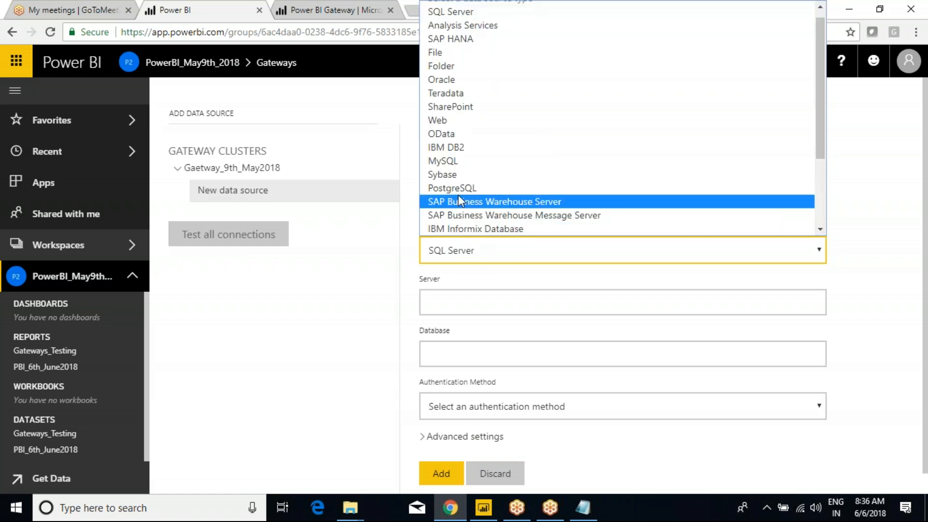
{"action": "left_click", "coordinate": [433, 60]}
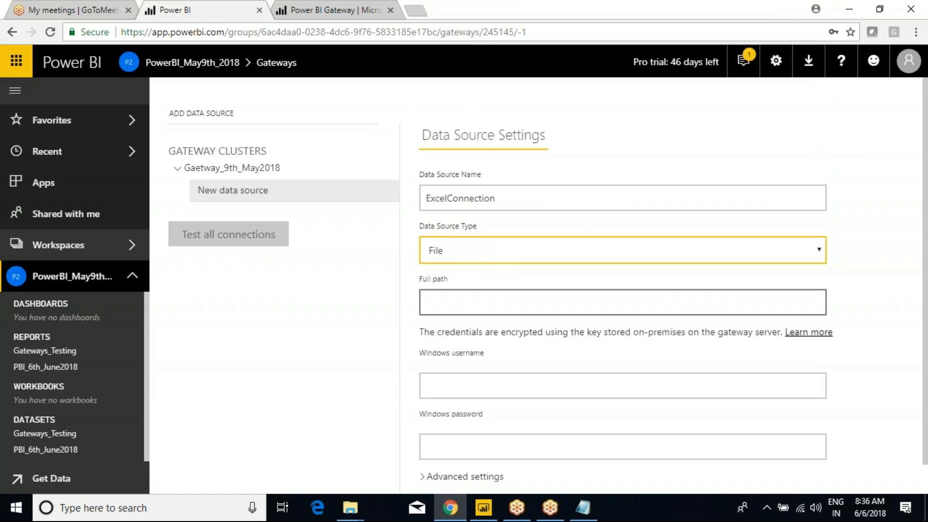
{"action": "key", "text": "Tab"}
{"action": "key", "text": "ctrl+v"}
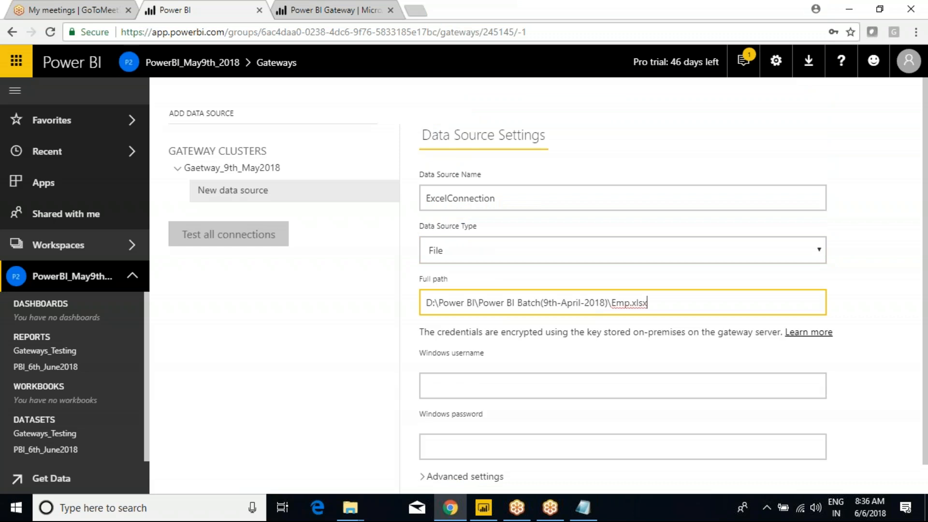
{"action": "left_click", "coordinate": [548, 394]}
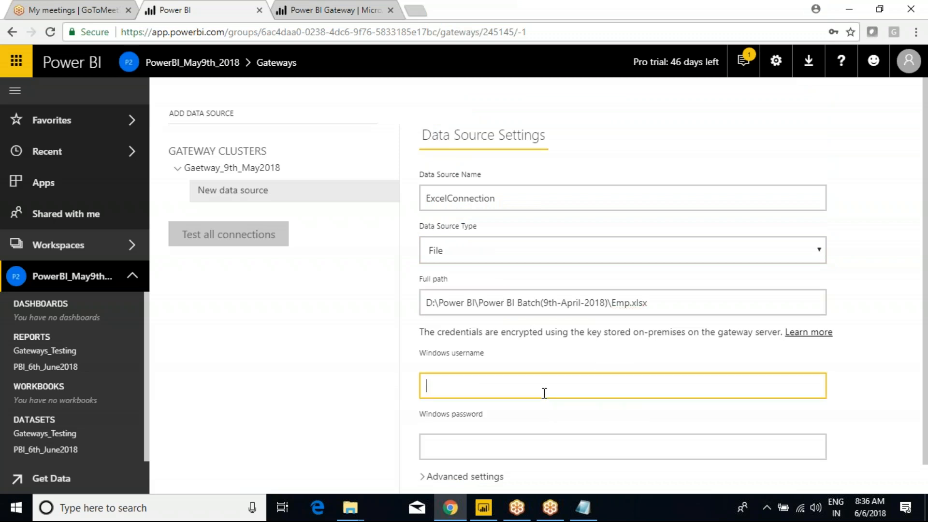
{"action": "key", "text": "super+e"}
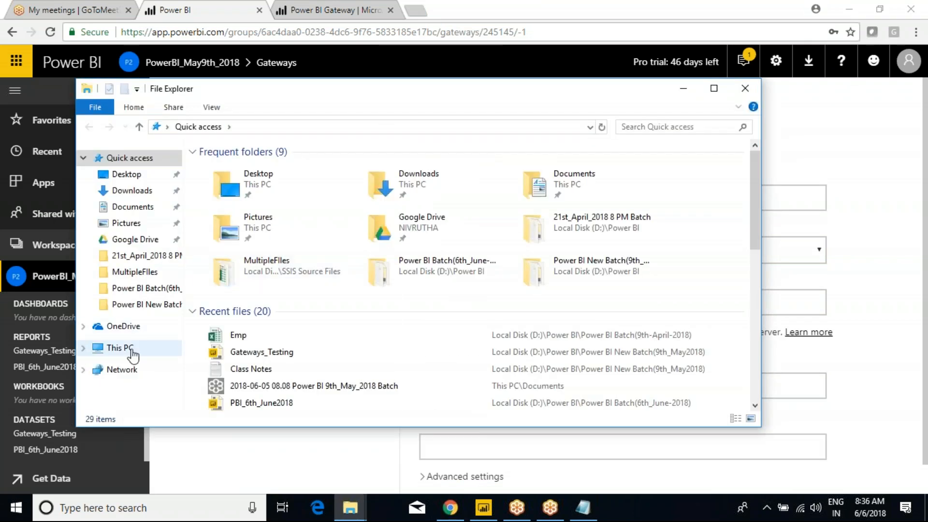
Step: Read the computer name from This PC's system properties, then return to the browser
{"action": "left_click", "coordinate": [121, 348]}
{"action": "left_click", "coordinate": [714, 88]}
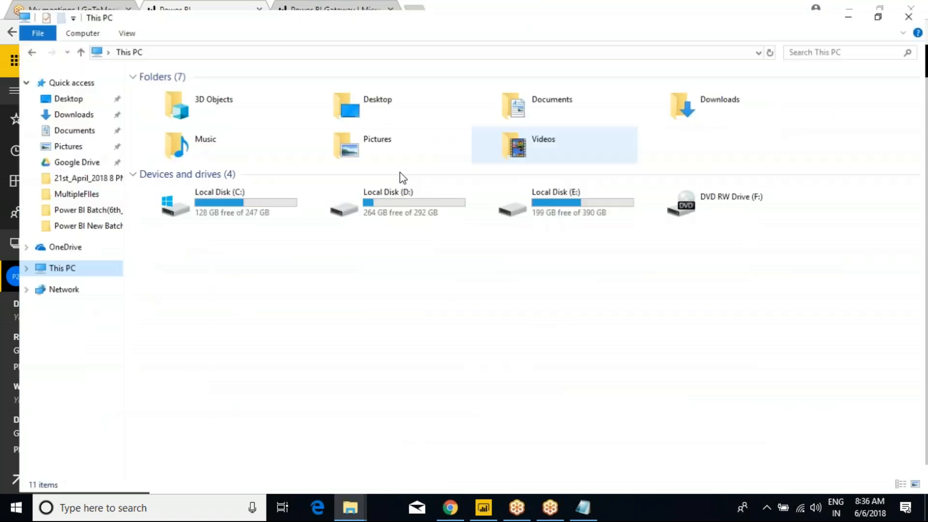
{"action": "right_click", "coordinate": [279, 306]}
{"action": "left_click", "coordinate": [318, 448]}
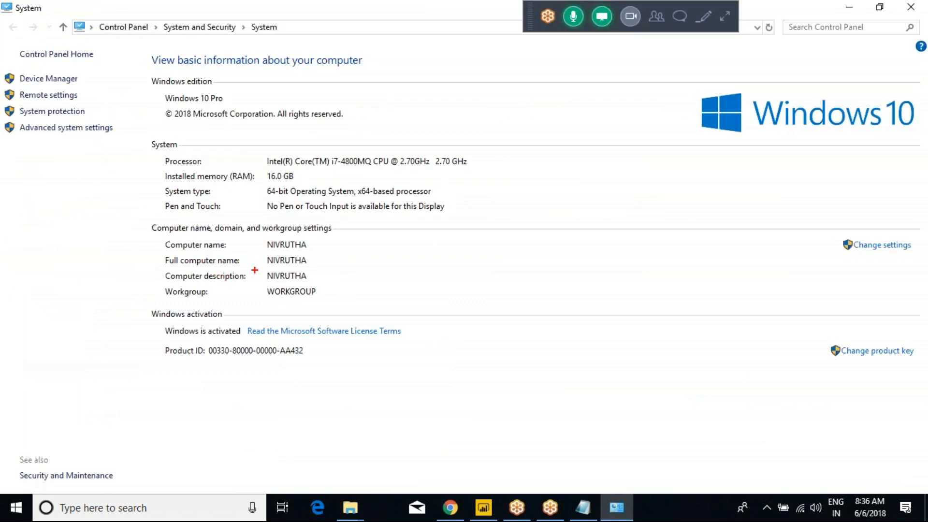
{"action": "left_click_drag", "start_coordinate": [256, 266], "coordinate": [322, 286]}
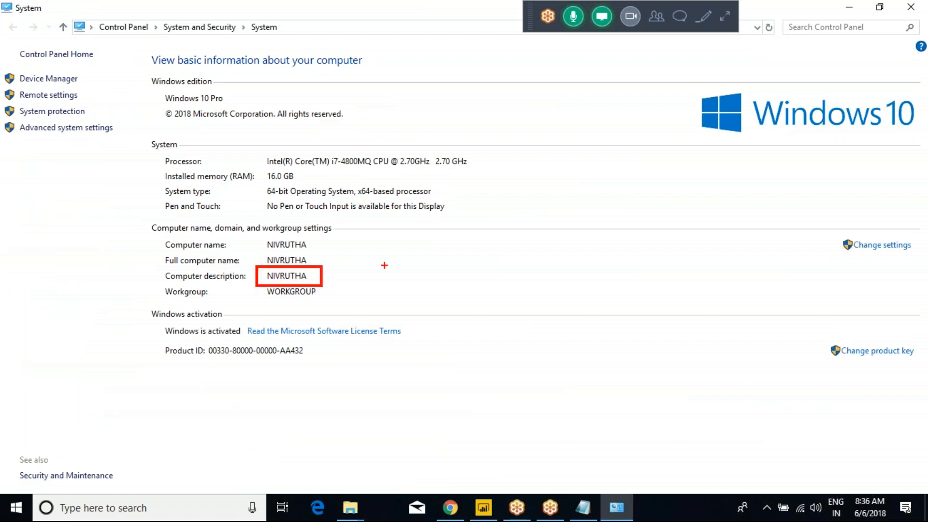
{"action": "key", "text": "Escape"}
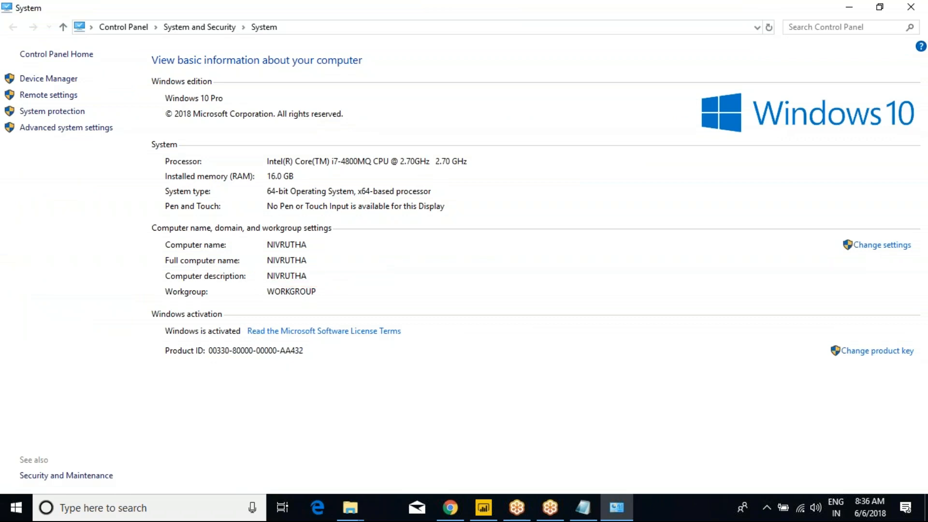
{"action": "key", "text": "alt+Tab"}
{"action": "key", "text": "alt+Tab"}
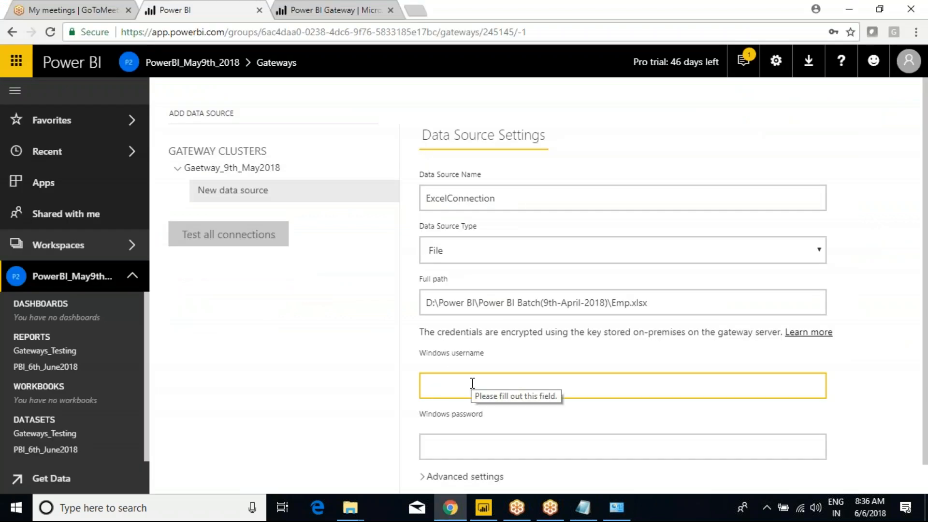
Step: Enter the Windows username and password credentials for the data source
{"action": "type", "text": "NIVRUTHA\\ni"}
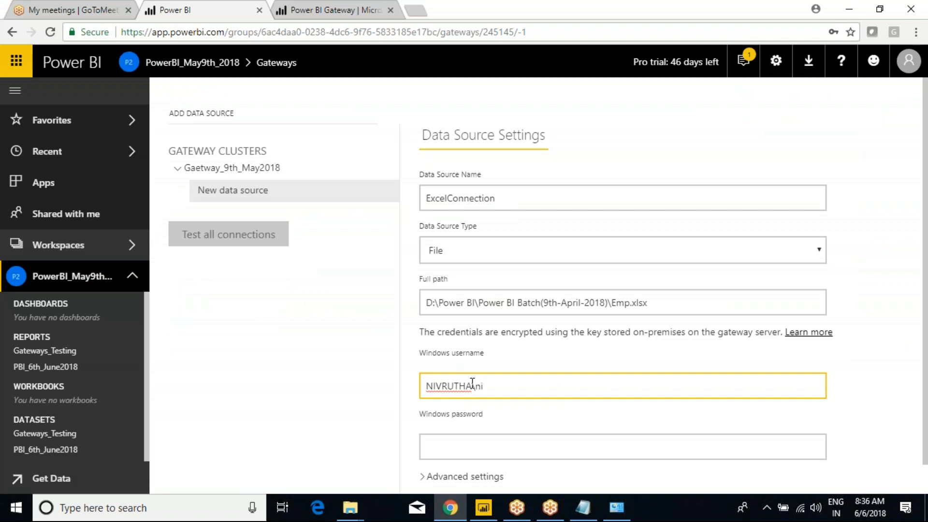
{"action": "type", "text": "vrutha"}
{"action": "left_click", "coordinate": [496, 448]}
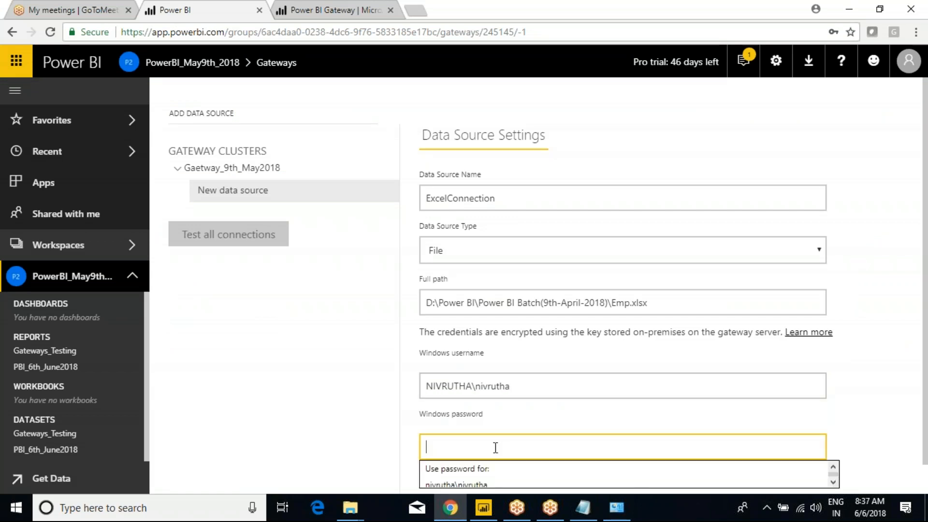
{"action": "type", "text": "••••••••"}
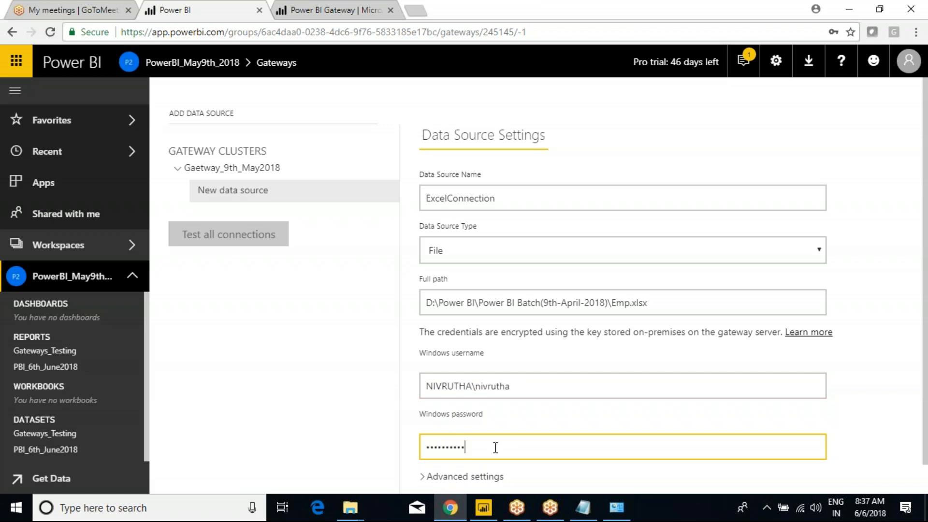
Step: Add the ExcelConnection data source and confirm the Connection Successful message
{"action": "scroll", "coordinate": [488, 426], "scroll_direction": "down", "scroll_amount": 1}
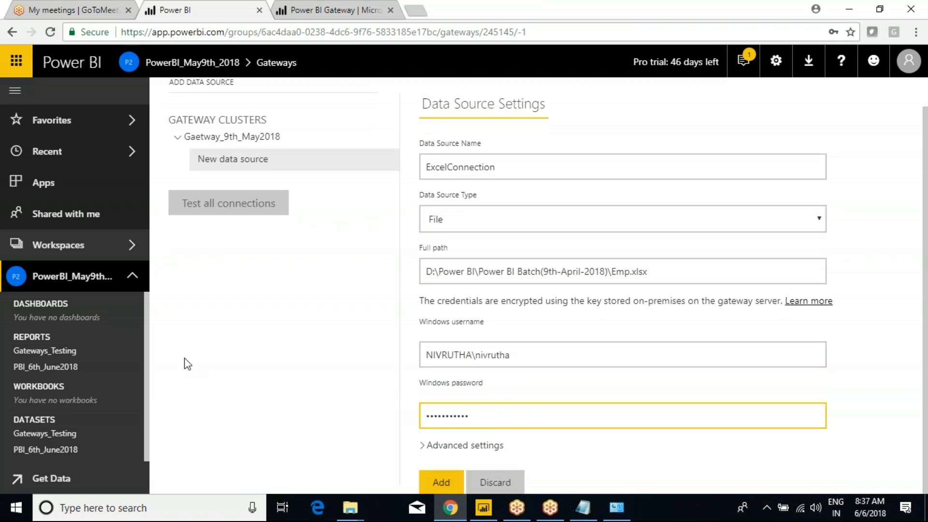
{"action": "left_click", "coordinate": [442, 482]}
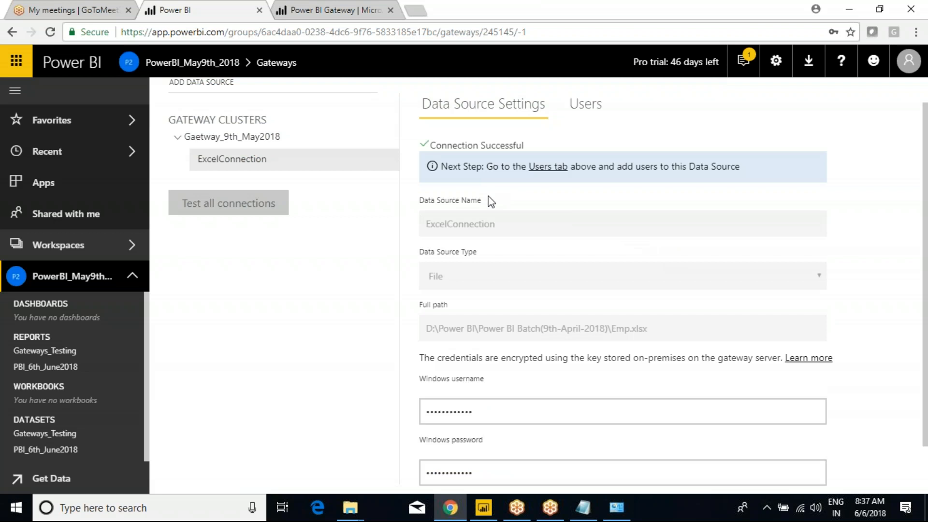
{"action": "scroll", "coordinate": [491, 202], "scroll_direction": "up", "scroll_amount": 1}
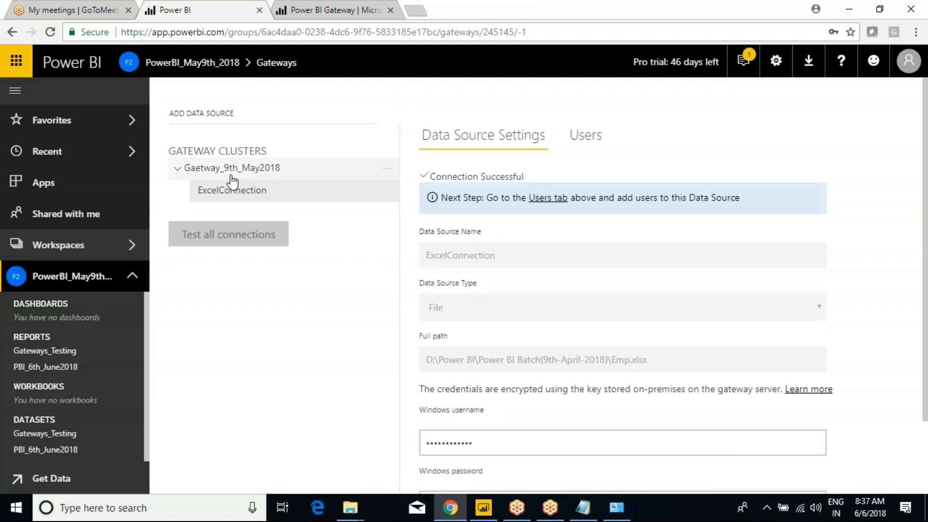
Step: Add the line 'Added Data SOurce as Excel' under Configurations in Class Notes
{"action": "left_click", "coordinate": [583, 508]}
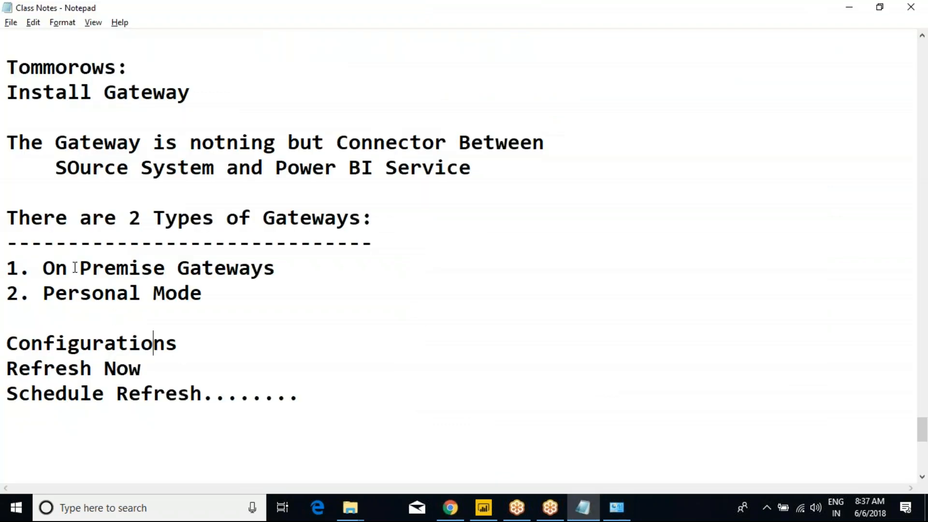
{"action": "left_click_drag", "start_coordinate": [43, 92], "coordinate": [142, 308]}
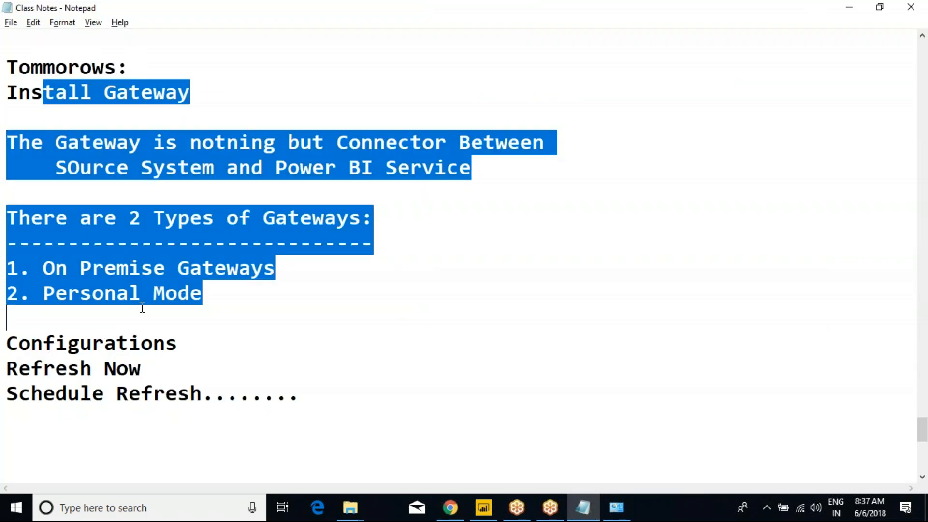
{"action": "left_click_drag", "start_coordinate": [13, 343], "coordinate": [184, 336]}
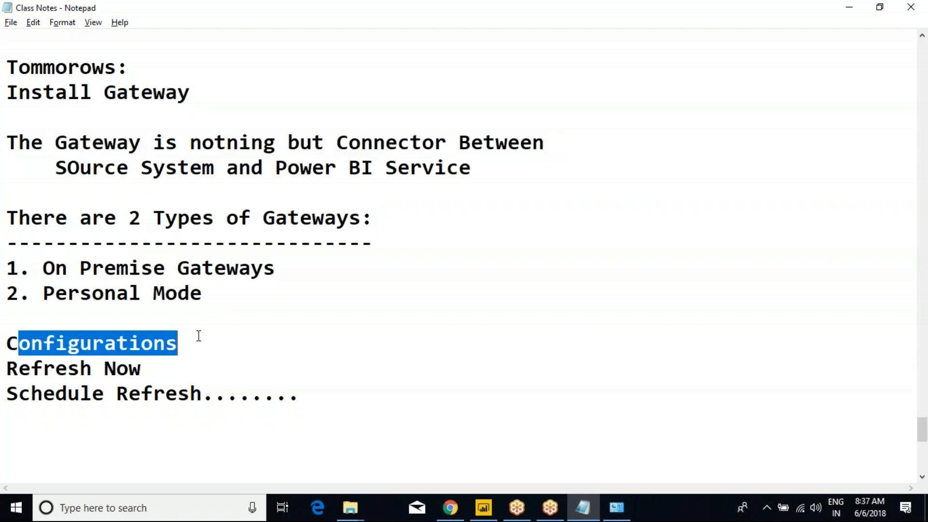
{"action": "left_click", "coordinate": [196, 337]}
{"action": "key", "text": "Return"}
{"action": "type", "text": "Added Da"}
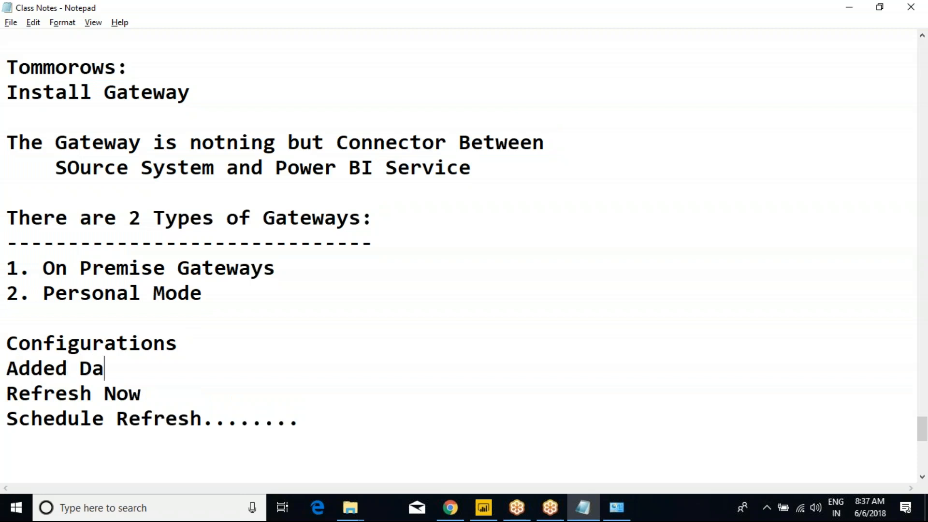
{"action": "type", "text": "ta SOur"}
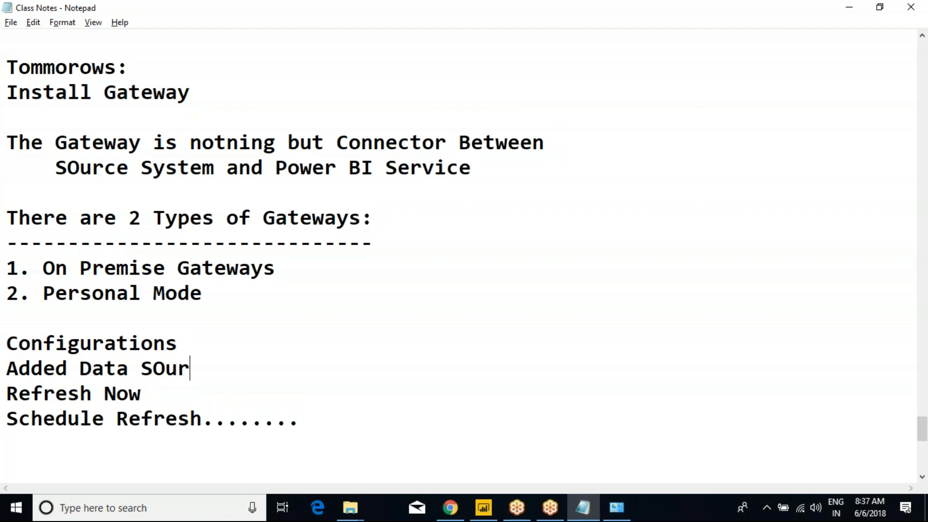
{"action": "type", "text": "ce as Excel"}
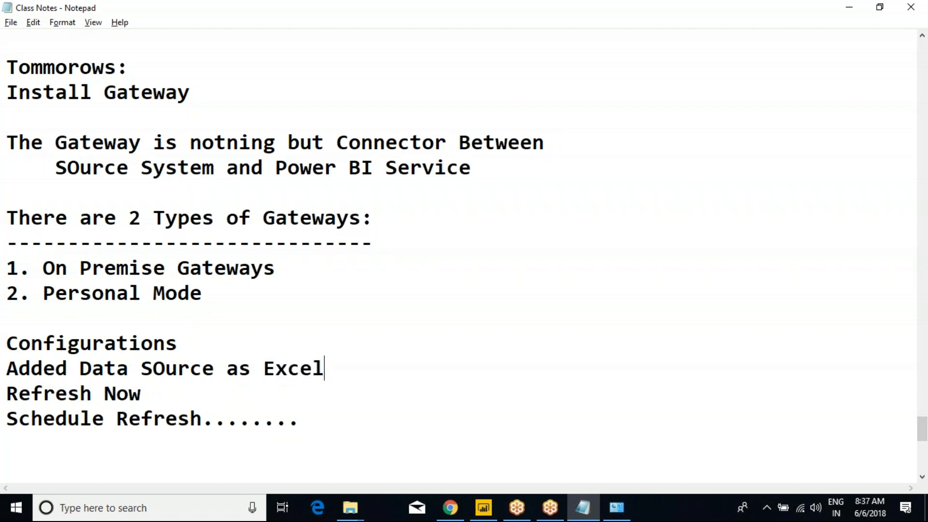
{"action": "key", "text": "alt+Tab"}
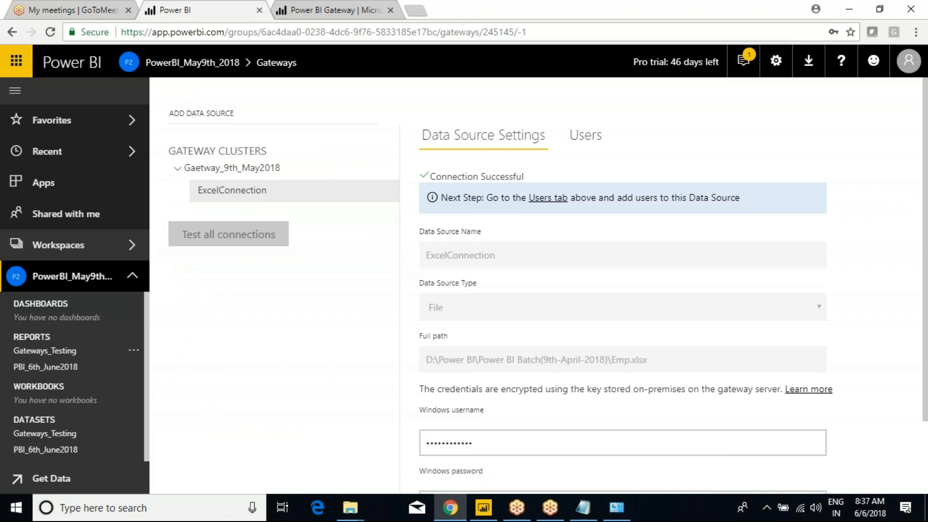
Step: Open the Gateways_Testing report and run Refresh Now on its dataset in PowerBI_May9th
{"action": "left_click", "coordinate": [46, 351]}
{"action": "key", "text": "F5"}
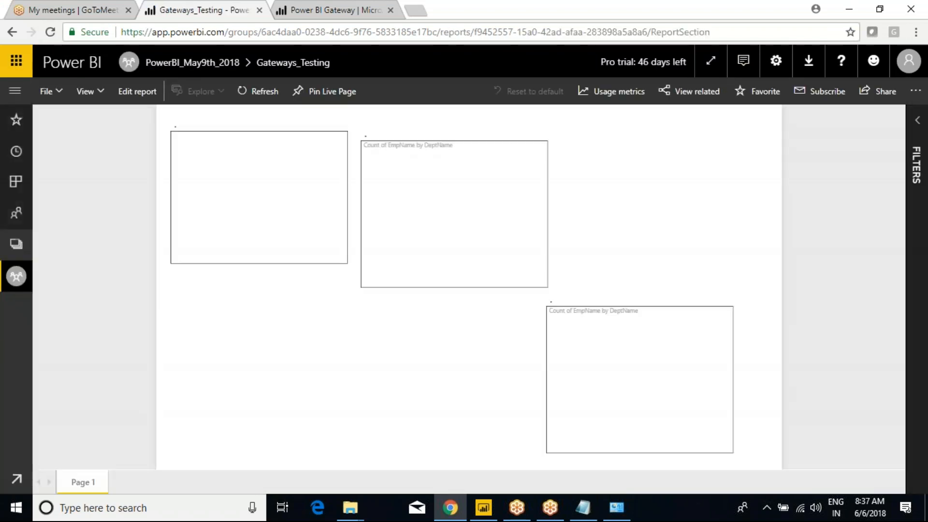
{"action": "left_click", "coordinate": [15, 90]}
{"action": "left_click", "coordinate": [133, 276]}
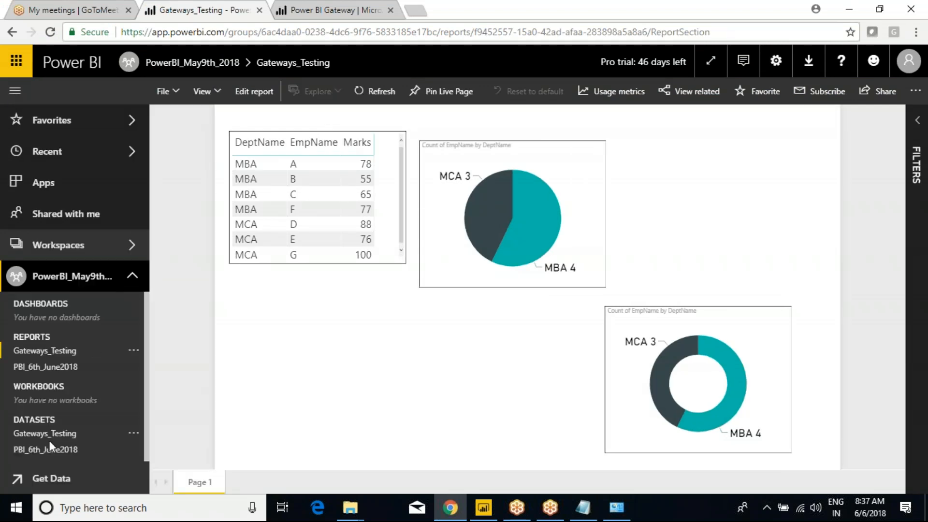
{"action": "left_click", "coordinate": [134, 434]}
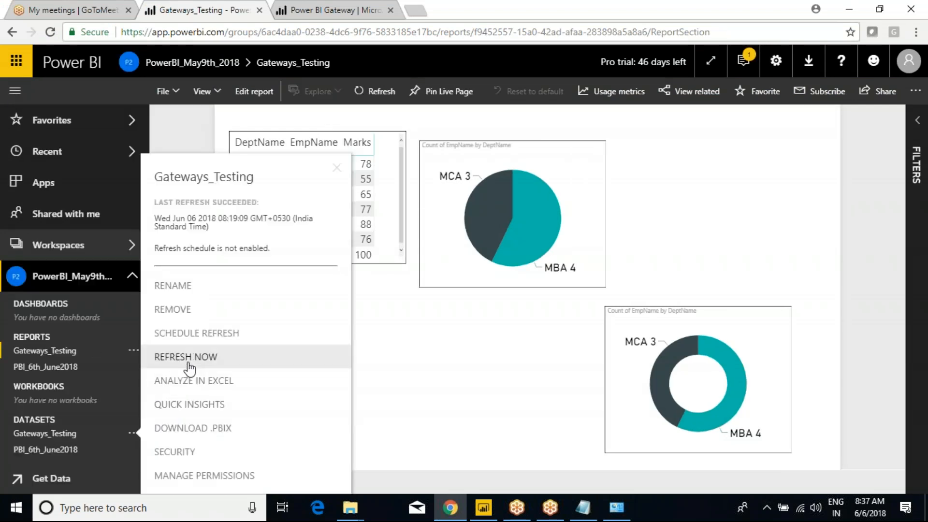
{"action": "left_click", "coordinate": [186, 358]}
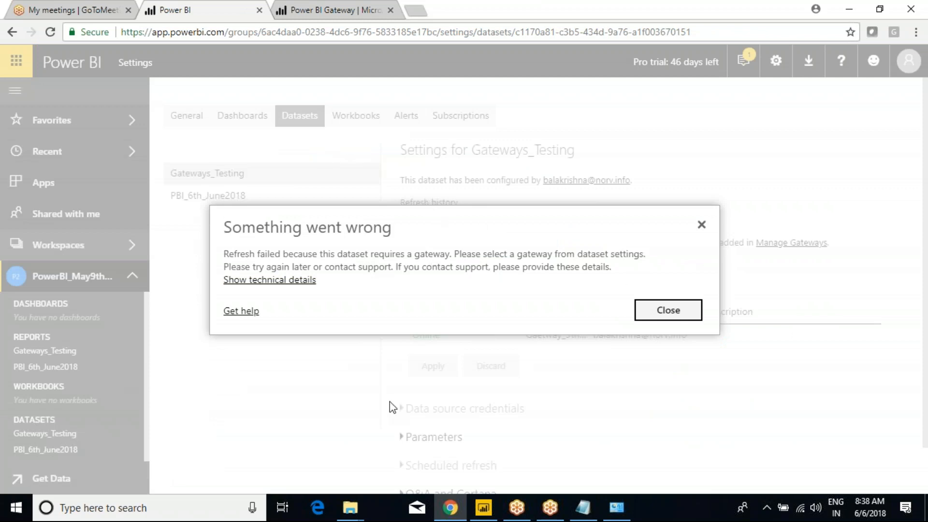
Step: Close the refresh error, view PBI_6th_June2018's dataset settings, and reopen Gateways_Testing
{"action": "left_click", "coordinate": [669, 316]}
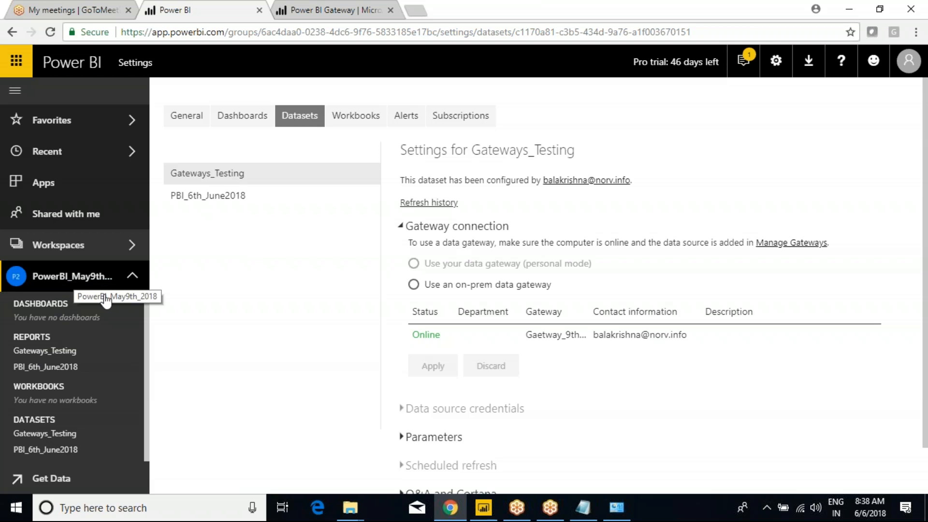
{"action": "left_click", "coordinate": [201, 202]}
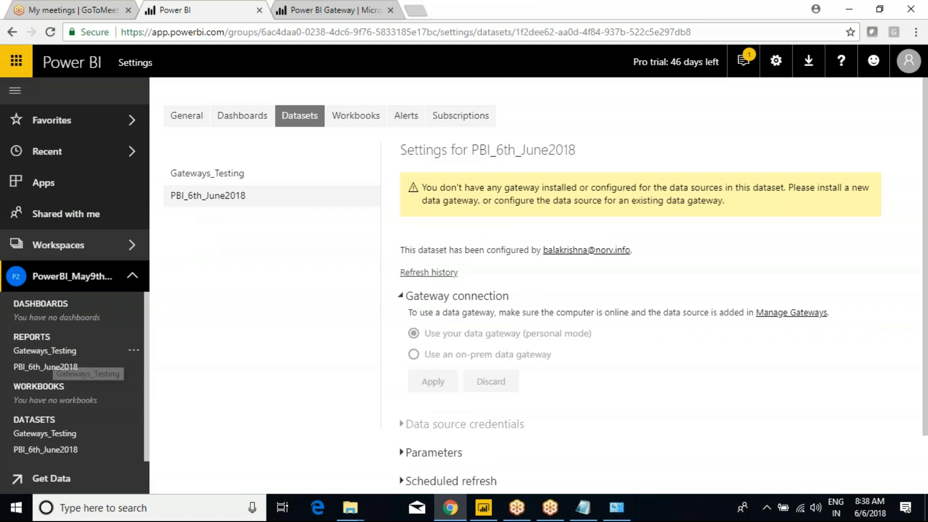
{"action": "left_click", "coordinate": [44, 350]}
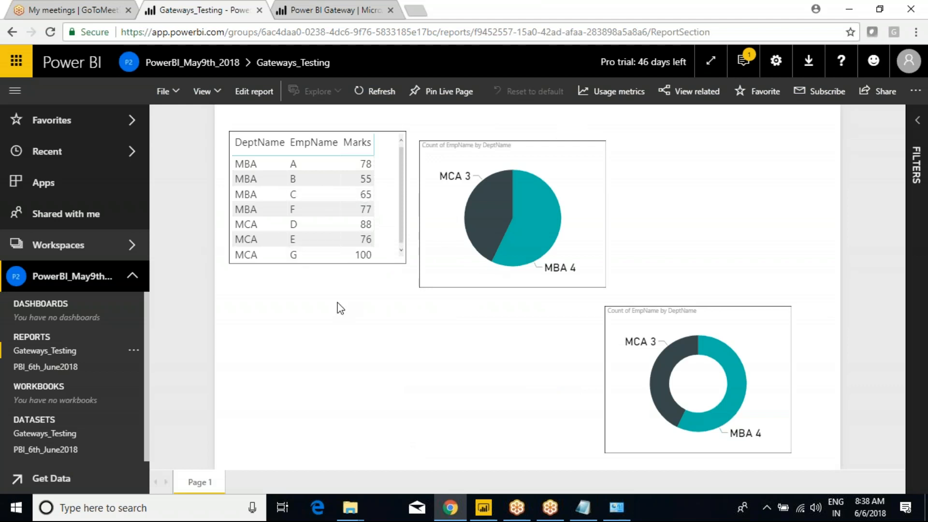
Step: Bring up the Power BI Batch(9th-April-2018) folder window and select the Emp workbook
{"action": "left_click", "coordinate": [350, 508]}
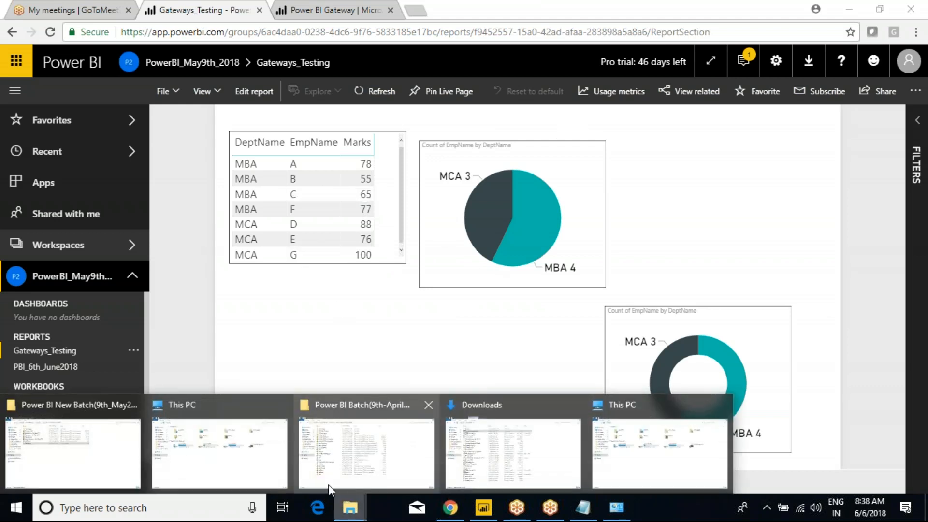
{"action": "left_click", "coordinate": [379, 459]}
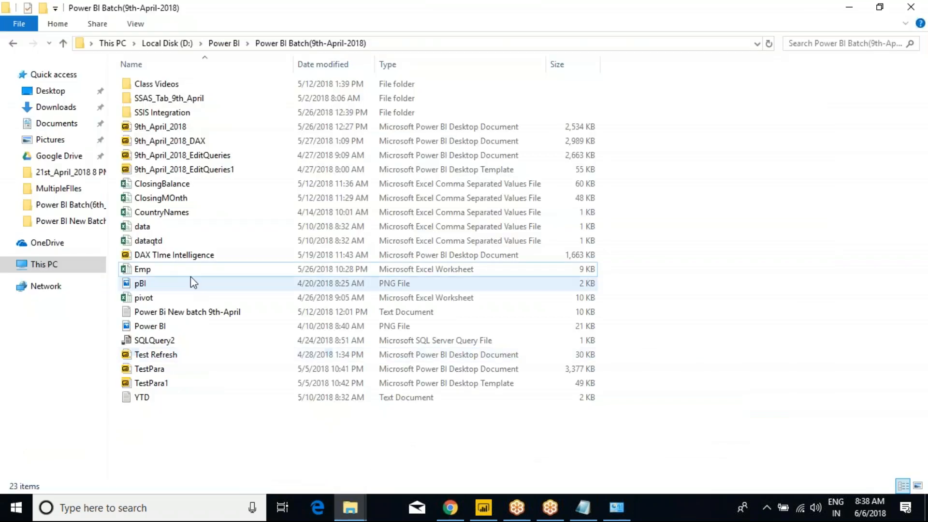
{"action": "right_click", "coordinate": [152, 270]}
{"action": "mouse_move", "coordinate": [180, 285]}
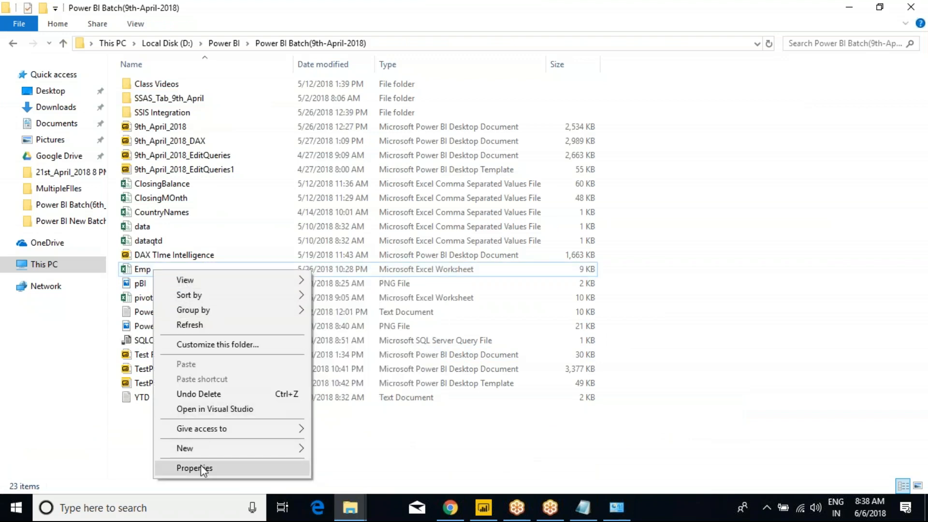
{"action": "left_click", "coordinate": [342, 441]}
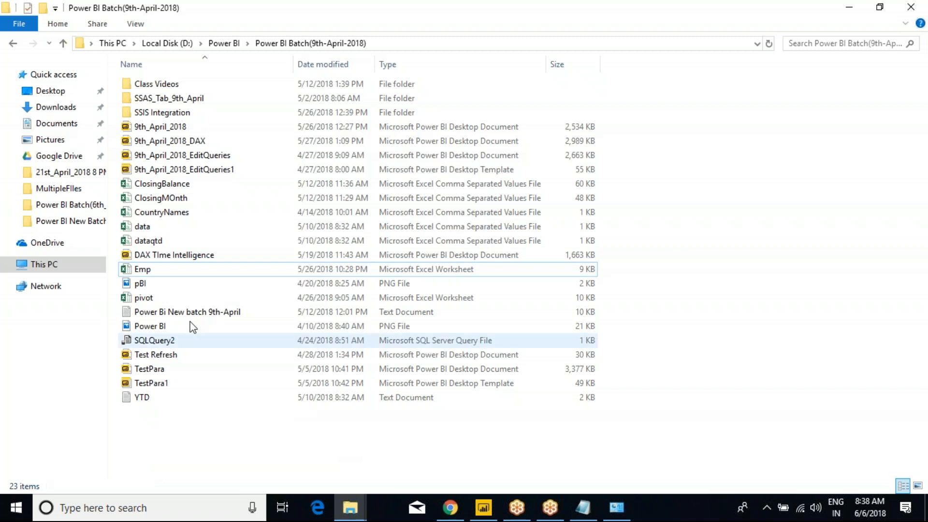
{"action": "left_click", "coordinate": [152, 273]}
Step: Open Emp and copy the two MCA rows in A5:C6 into rows 9–10
{"action": "double_click", "coordinate": [152, 273]}
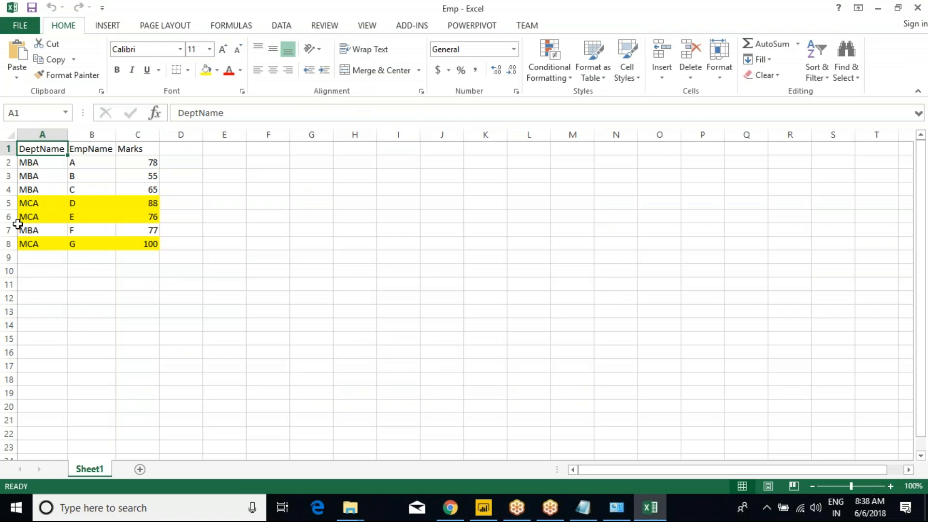
{"action": "left_click_drag", "start_coordinate": [25, 203], "coordinate": [134, 214]}
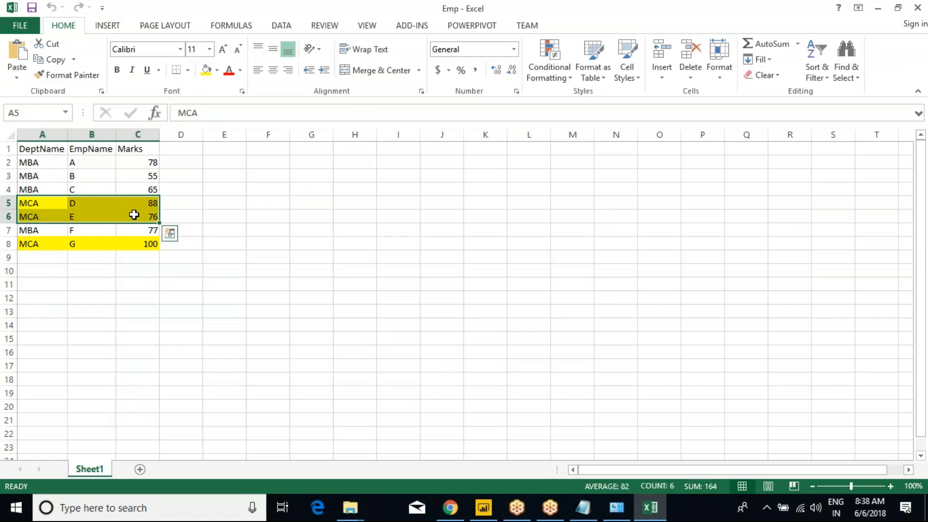
{"action": "key", "text": "ctrl+c"}
{"action": "left_click", "coordinate": [47, 261]}
{"action": "key", "text": "ctrl+v"}
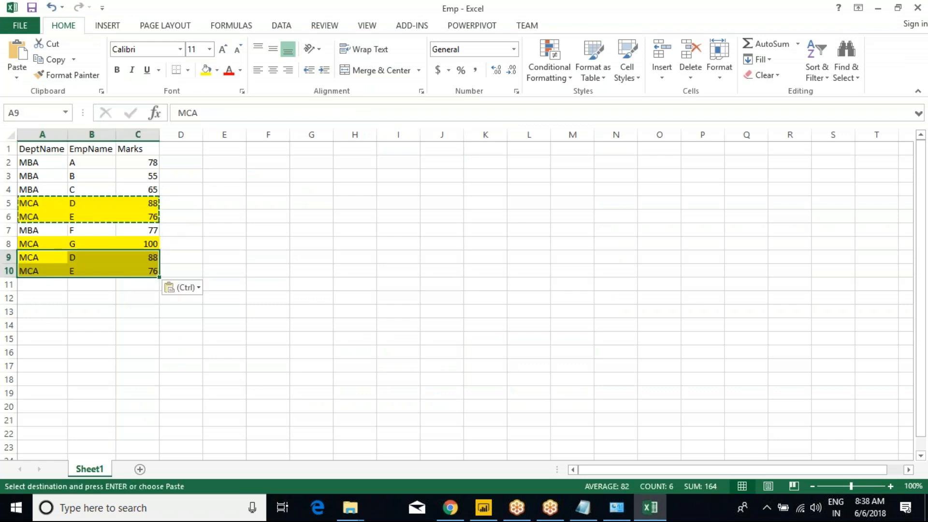
Step: Rename the pasted employees to Z and Y, then save and close the workbook
{"action": "left_click", "coordinate": [85, 262]}
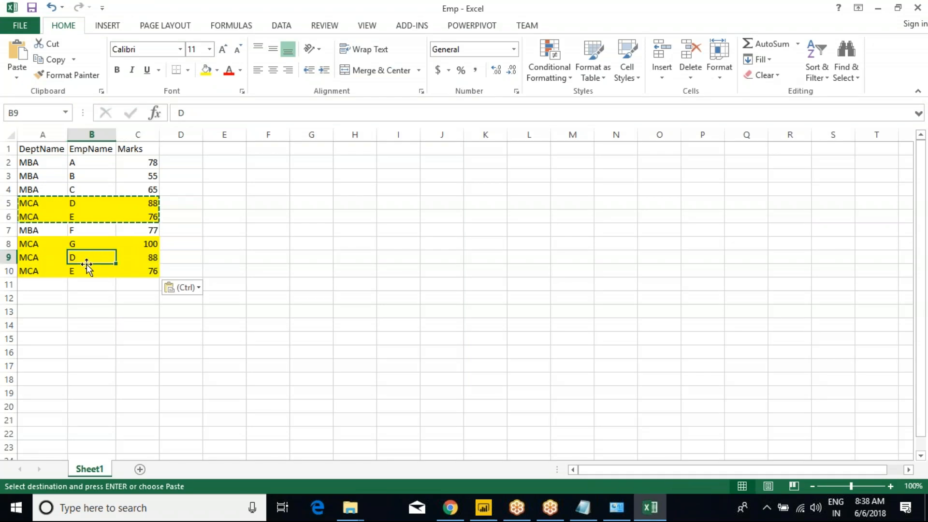
{"action": "type", "text": "Z"}
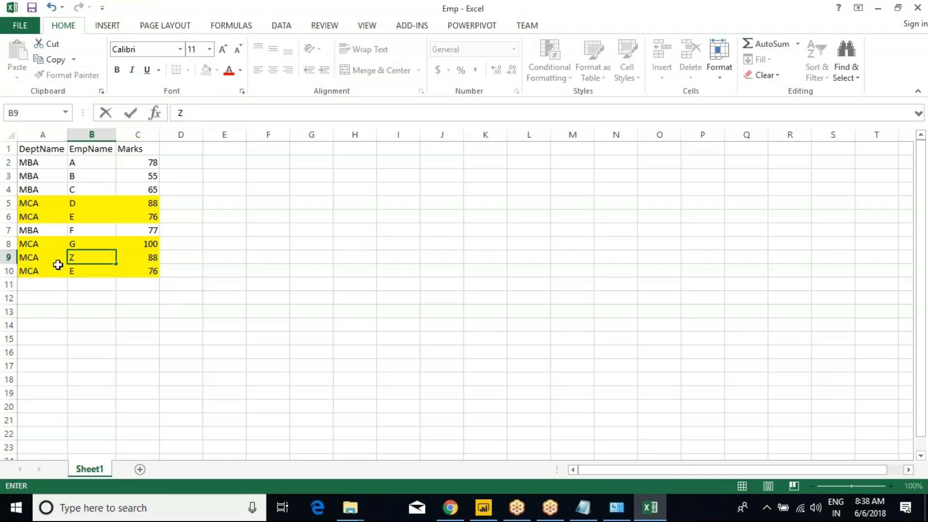
{"action": "key", "text": "Return"}
{"action": "type", "text": "Y"}
{"action": "left_click", "coordinate": [209, 282]}
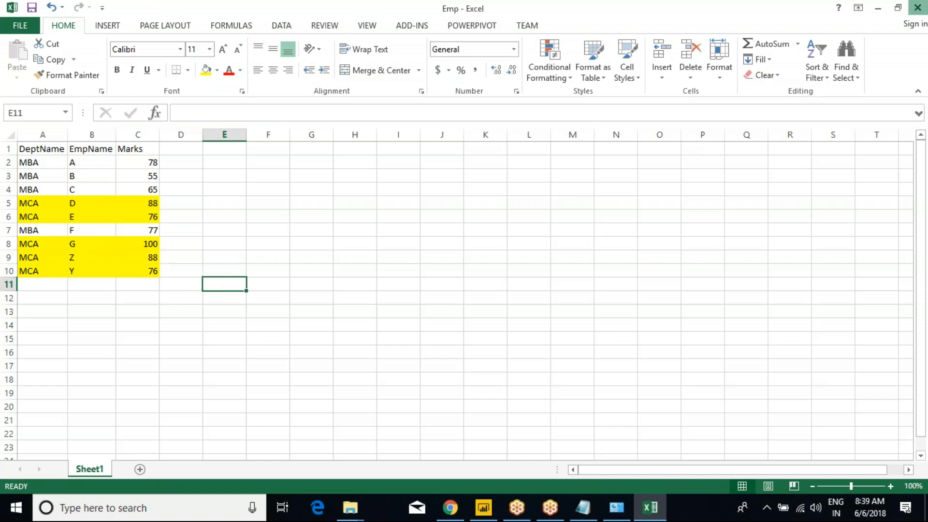
{"action": "left_click", "coordinate": [917, 7]}
{"action": "left_click", "coordinate": [483, 508]}
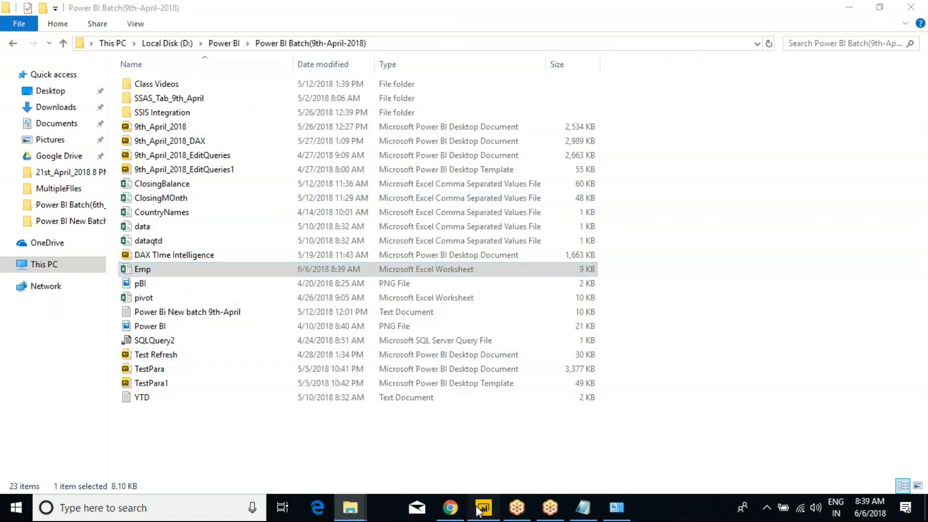
Step: Refresh the report and stretch the table visual until rows Y and Z appear
{"action": "left_click", "coordinate": [258, 65]}
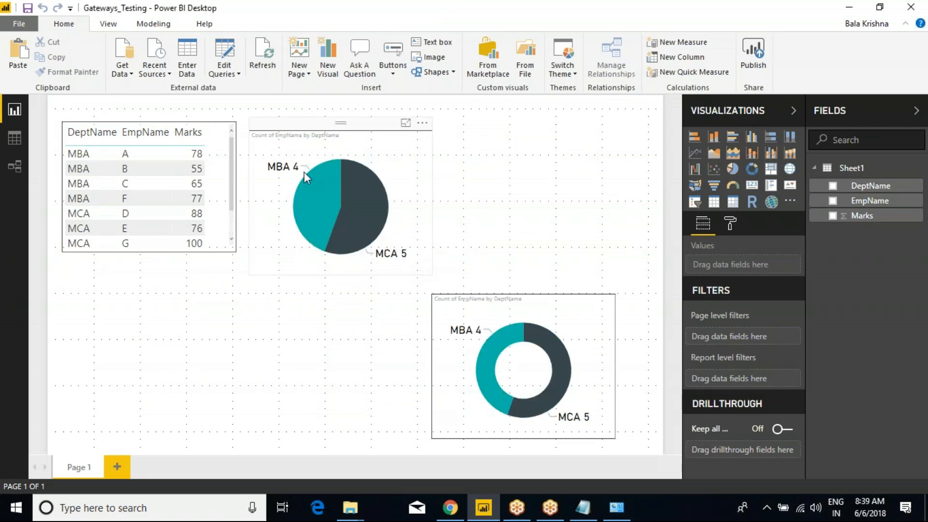
{"action": "left_click", "coordinate": [231, 250]}
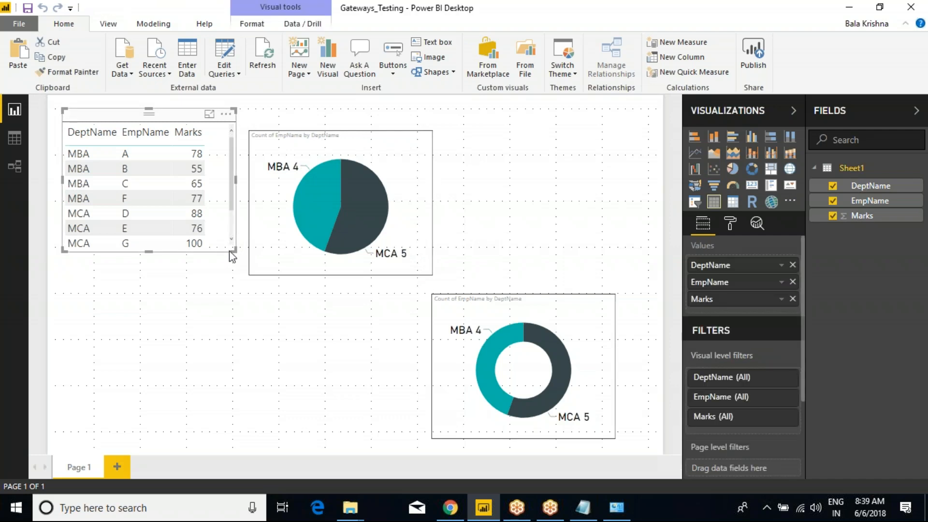
{"action": "left_click_drag", "start_coordinate": [231, 252], "coordinate": [232, 292]}
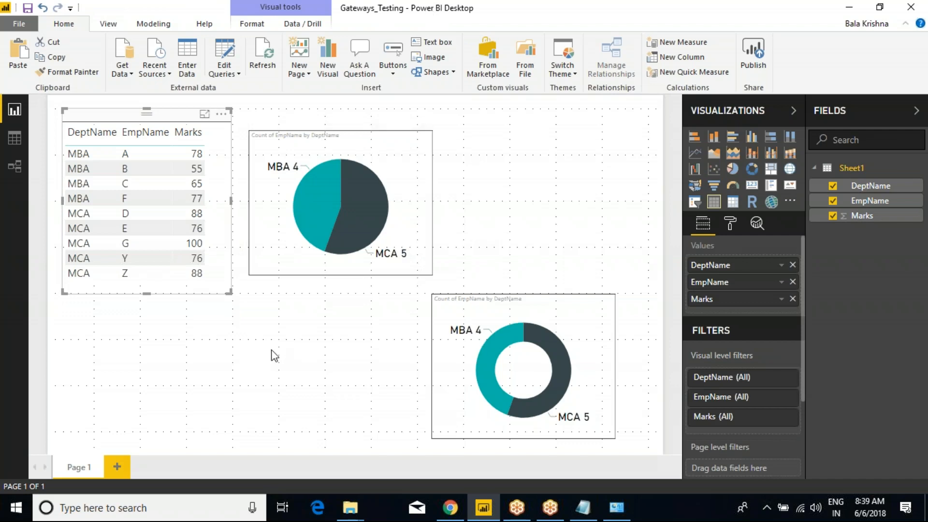
{"action": "left_click", "coordinate": [450, 508]}
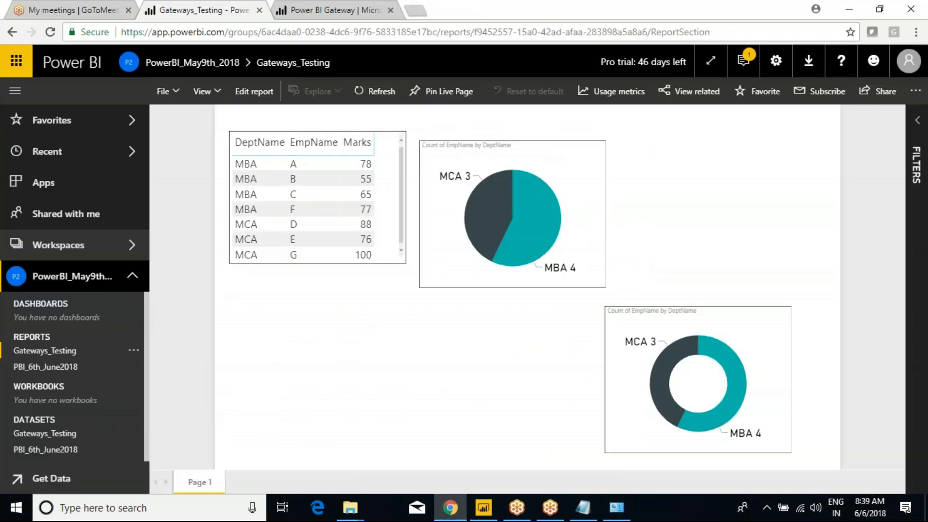
Step: Try refreshing Gateways_Testing, dismiss the failure, and switch it to the on-premises data gateway
{"action": "left_click", "coordinate": [134, 433]}
{"action": "left_click", "coordinate": [196, 359]}
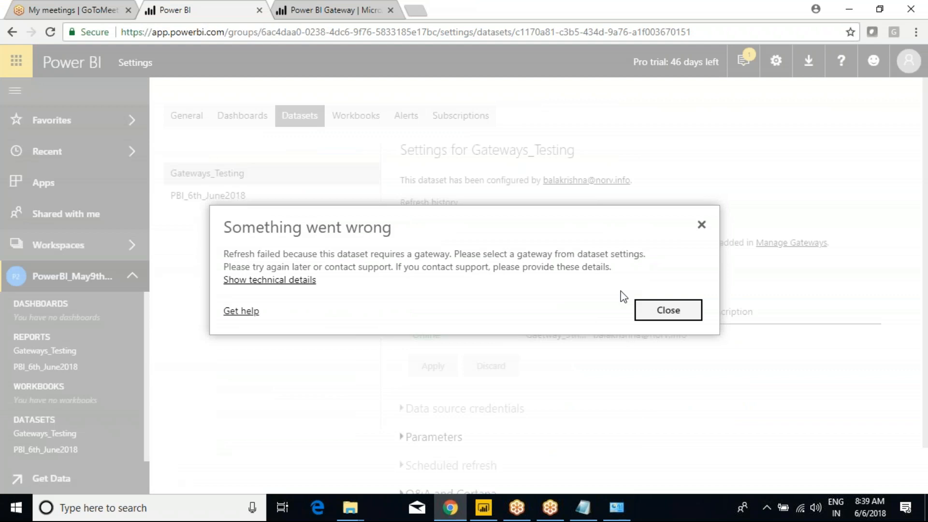
{"action": "left_click", "coordinate": [669, 310]}
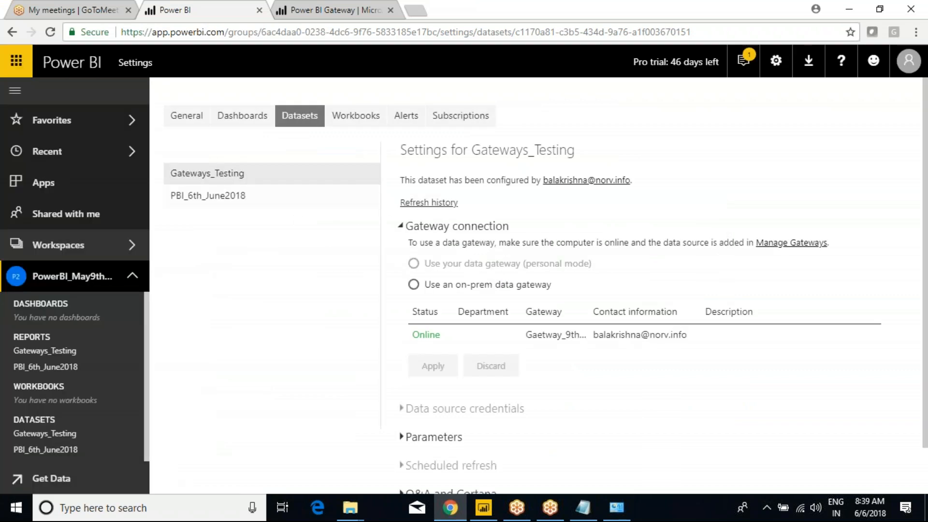
{"action": "left_click", "coordinate": [414, 286]}
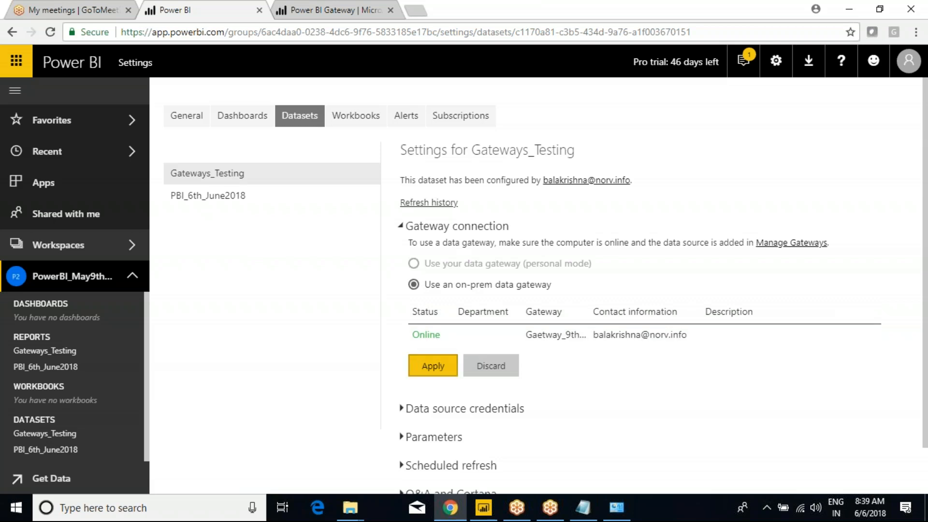
{"action": "left_click", "coordinate": [433, 366]}
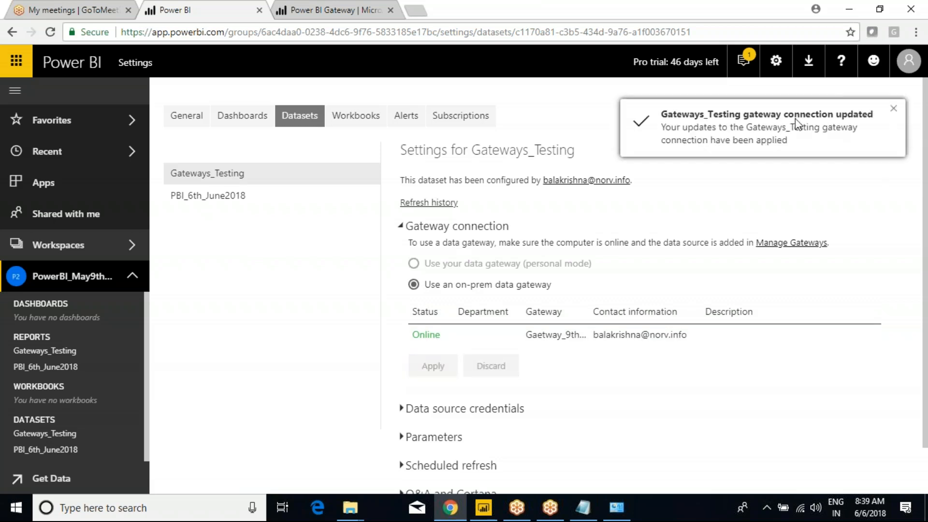
Step: Refresh Gateways_Testing now through the gateway and open the Gateways_Testing report
{"action": "left_click", "coordinate": [134, 437]}
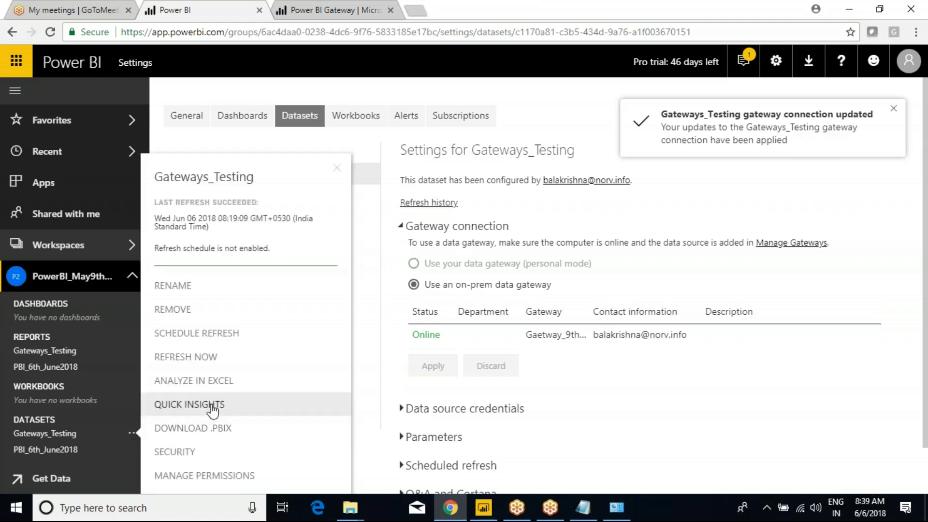
{"action": "left_click", "coordinate": [174, 358]}
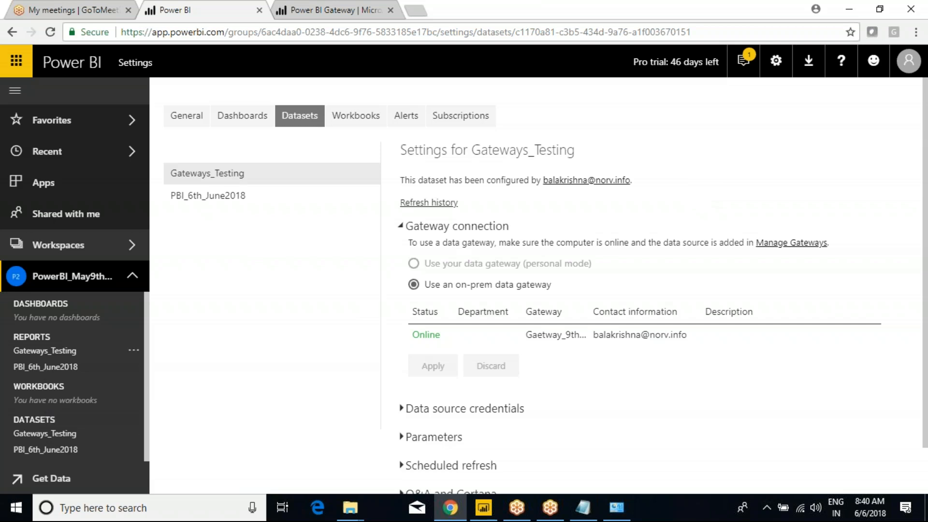
{"action": "left_click", "coordinate": [39, 351]}
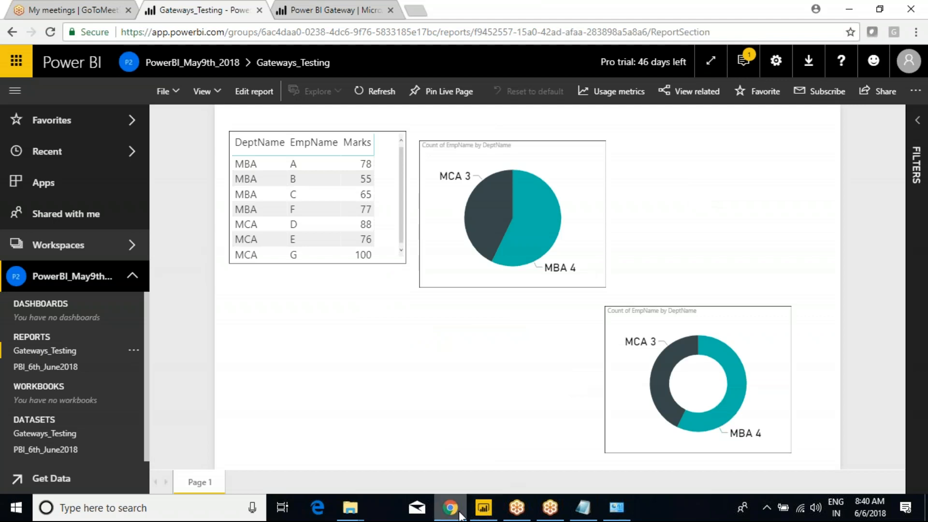
Step: Open Emp.xlsx from the Power BI Batch folder in Excel
{"action": "mouse_move", "coordinate": [350, 506]}
{"action": "left_click", "coordinate": [306, 463]}
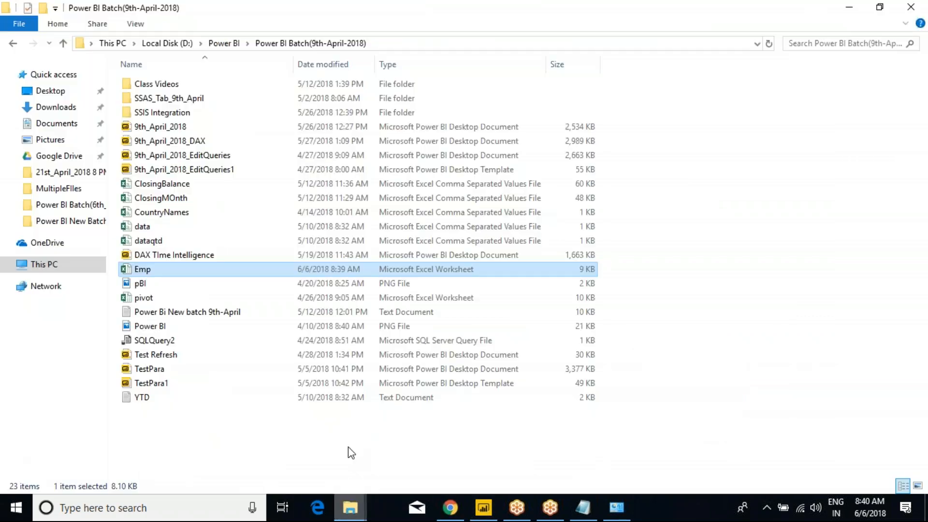
{"action": "double_click", "coordinate": [156, 270]}
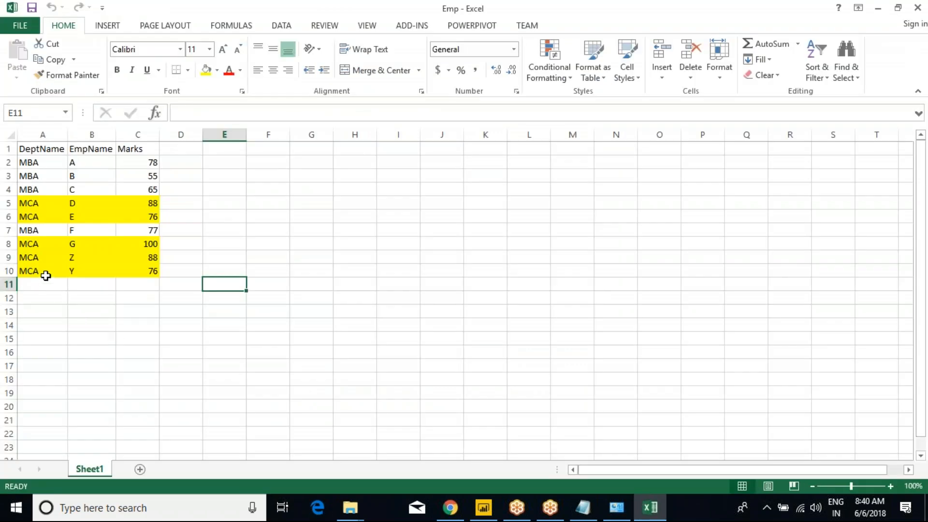
Step: Check the MCA entries in rows 5–10, including Y and Z, then return to Power BI Desktop
{"action": "left_click", "coordinate": [39, 272]}
{"action": "left_click", "coordinate": [34, 256]}
{"action": "left_click", "coordinate": [33, 245]}
{"action": "left_click", "coordinate": [38, 260]}
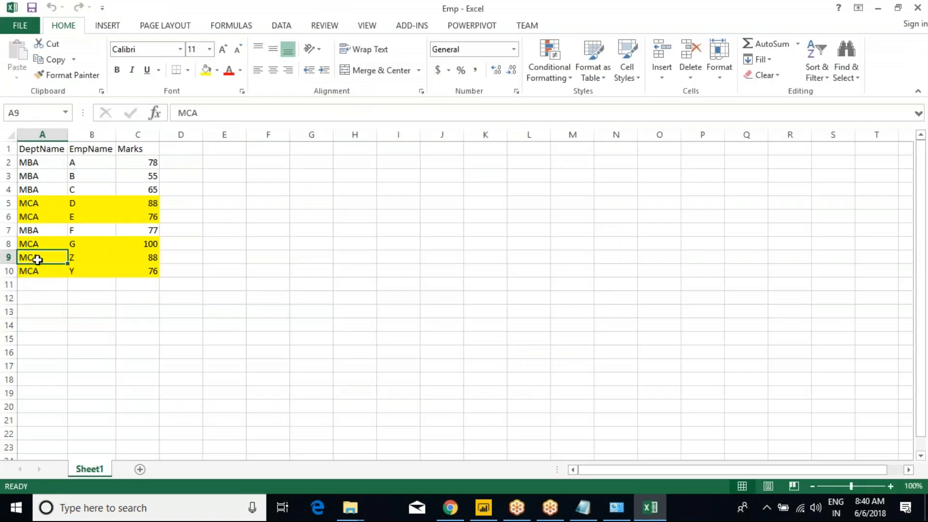
{"action": "left_click", "coordinate": [36, 269]}
{"action": "left_click", "coordinate": [44, 218]}
{"action": "left_click", "coordinate": [40, 203]}
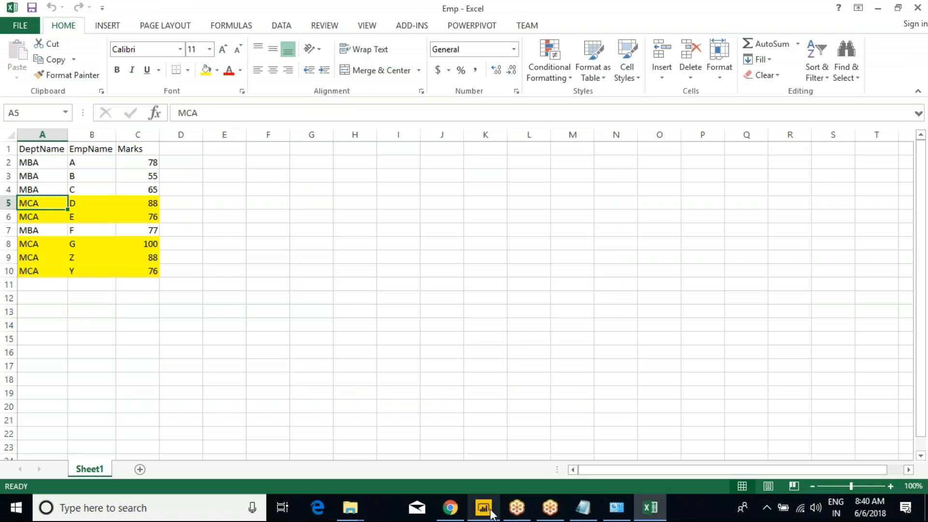
{"action": "mouse_move", "coordinate": [489, 516]}
{"action": "left_click", "coordinate": [472, 457]}
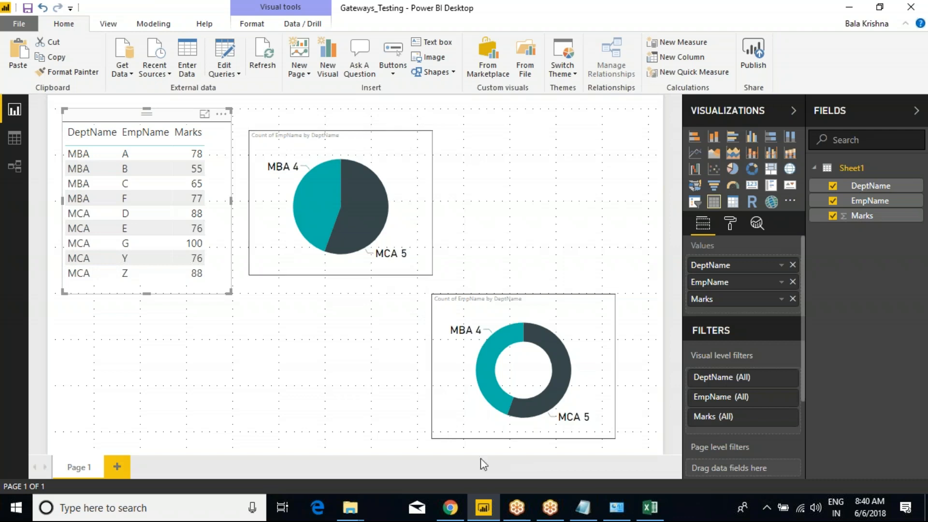
Step: Switch to the service report and view the table visual in focus mode
{"action": "left_click", "coordinate": [450, 508]}
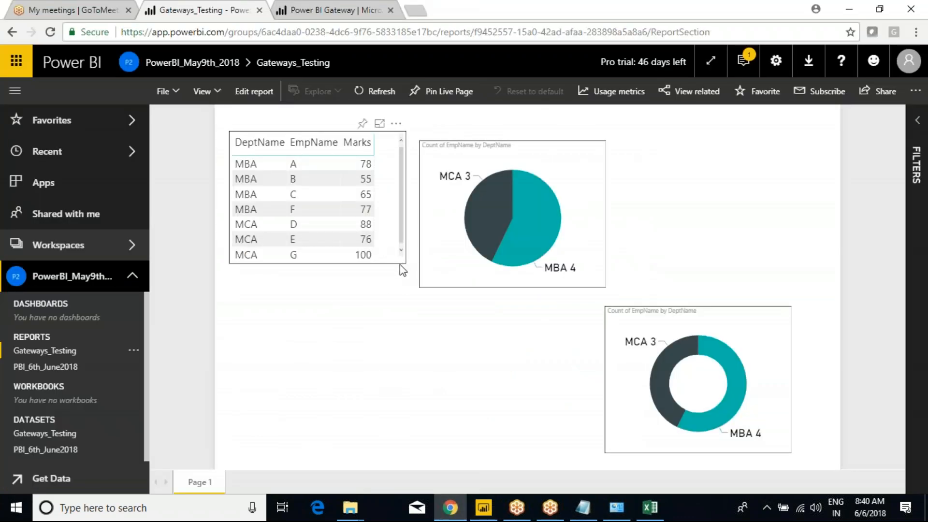
{"action": "left_click", "coordinate": [380, 125]}
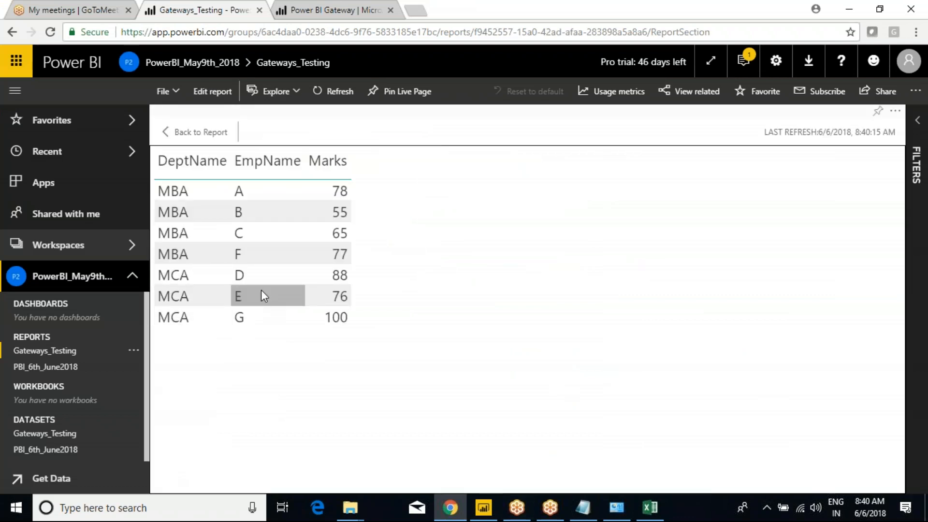
{"action": "left_click", "coordinate": [170, 131]}
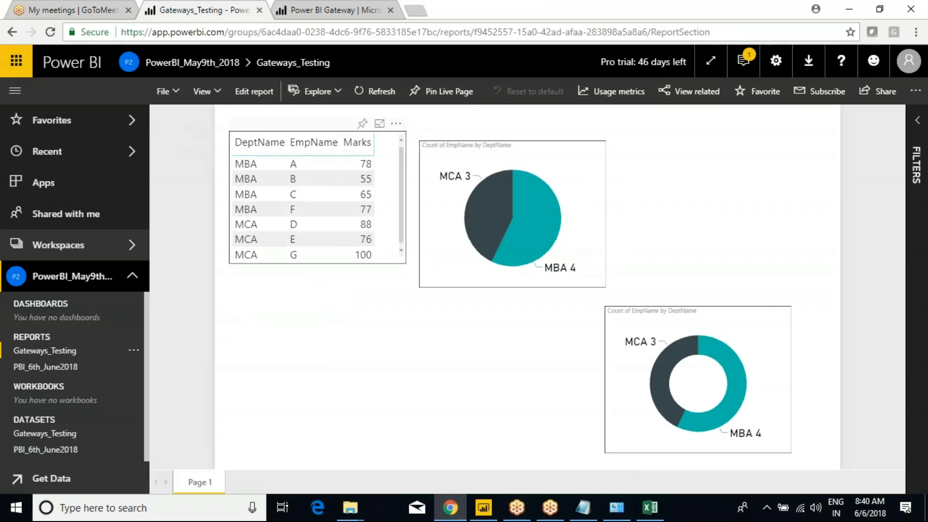
Step: Reload the report and confirm the table now shows the five MCA rows, including Y and Z
{"action": "left_click", "coordinate": [49, 31]}
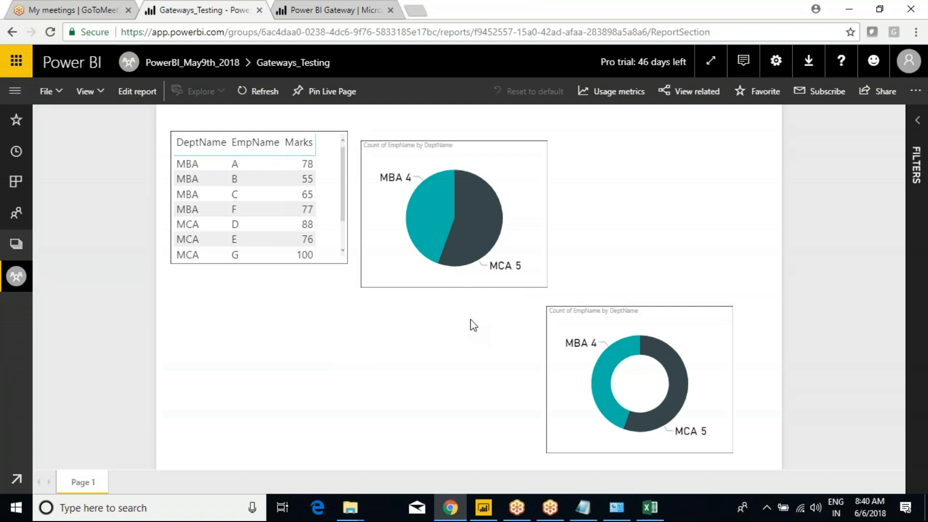
{"action": "left_click", "coordinate": [322, 123]}
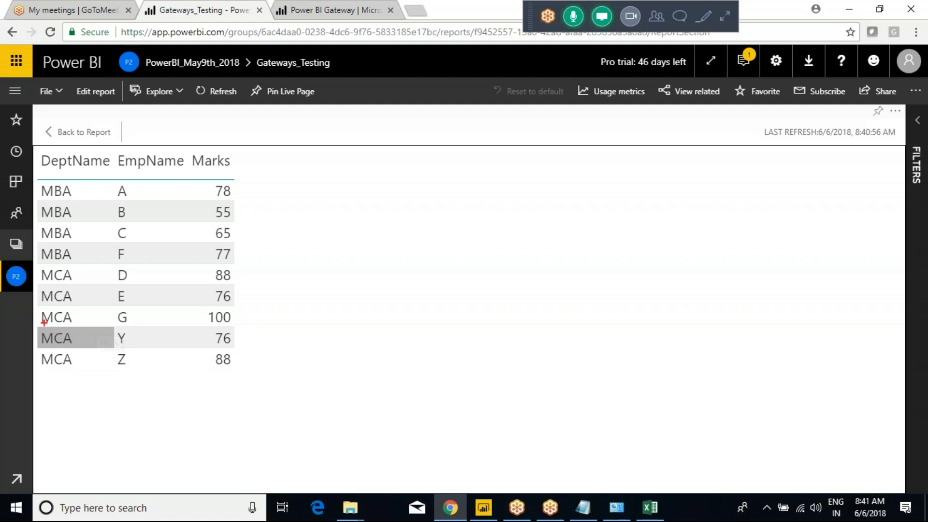
{"action": "mouse_move", "coordinate": [32, 260]}
{"action": "left_mouse_down"}
{"action": "mouse_move", "coordinate": [177, 389]}
{"action": "mouse_move", "coordinate": [250, 388]}
{"action": "left_mouse_up"}
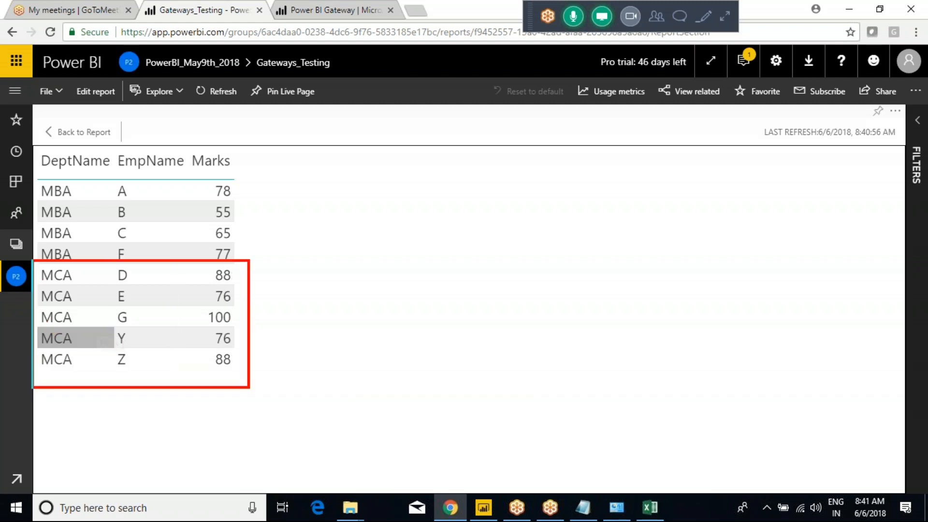
{"action": "mouse_move", "coordinate": [225, 324]}
{"action": "left_mouse_down"}
{"action": "mouse_move", "coordinate": [324, 299]}
{"action": "mouse_move", "coordinate": [325, 321]}
{"action": "left_mouse_up"}
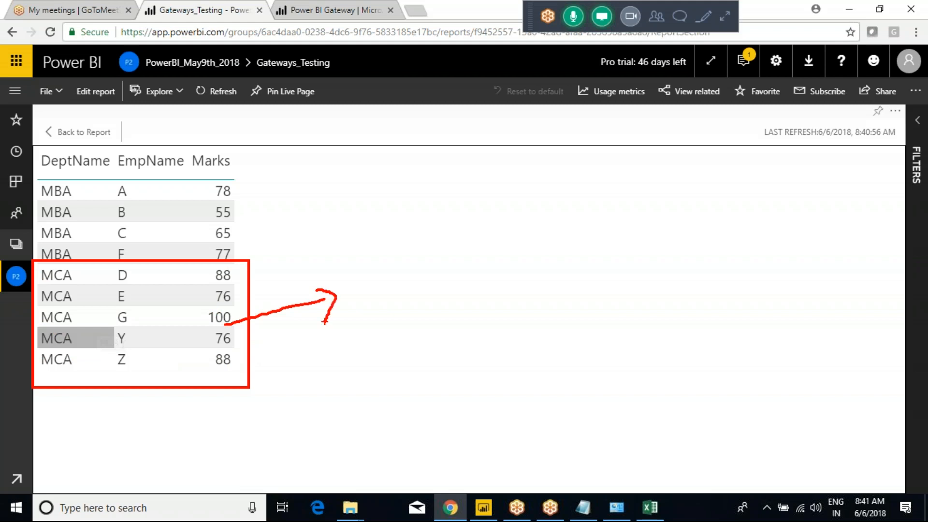
{"action": "left_click", "coordinate": [58, 132]}
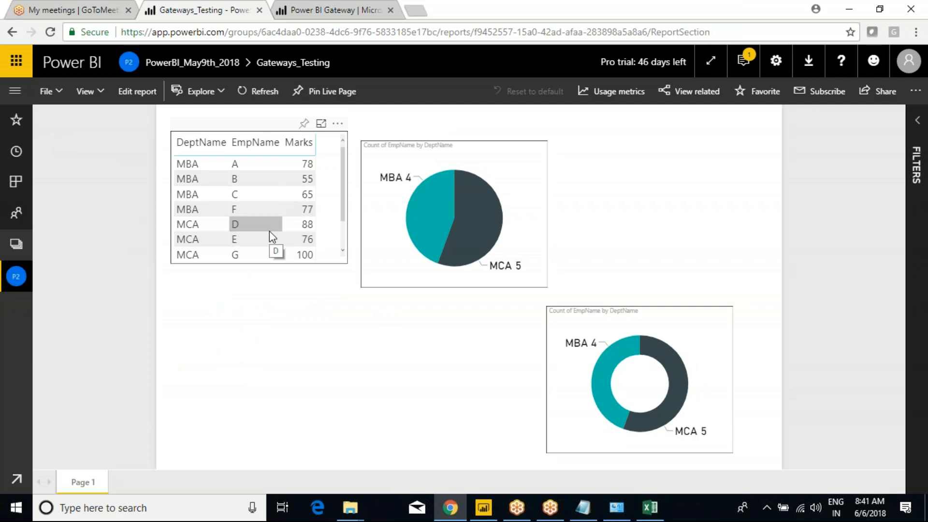
Step: Add a 'Try Tomorrow Before Coming' heading below the Excel data source note
{"action": "left_click", "coordinate": [587, 512]}
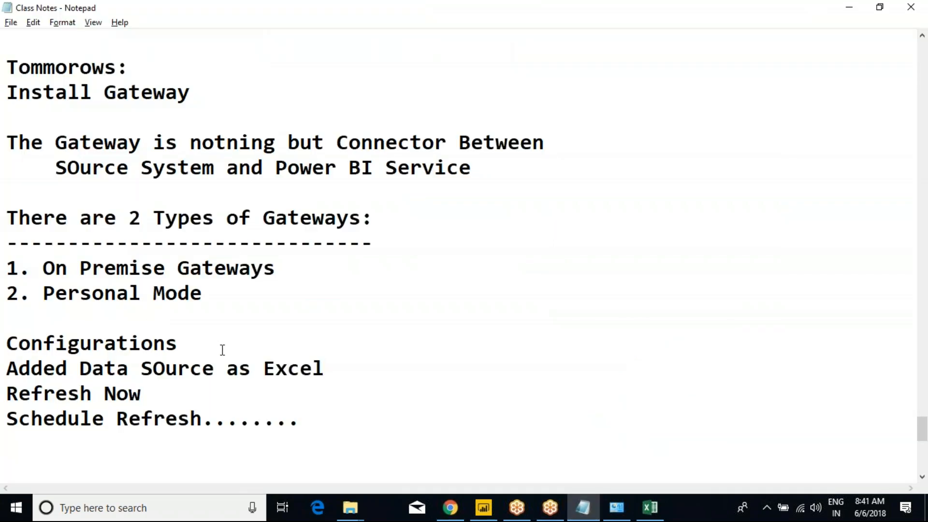
{"action": "left_click", "coordinate": [346, 367]}
{"action": "key", "text": "Return"}
{"action": "key", "text": "Return"}
{"action": "key", "text": "Return"}
{"action": "type", "text": "T"}
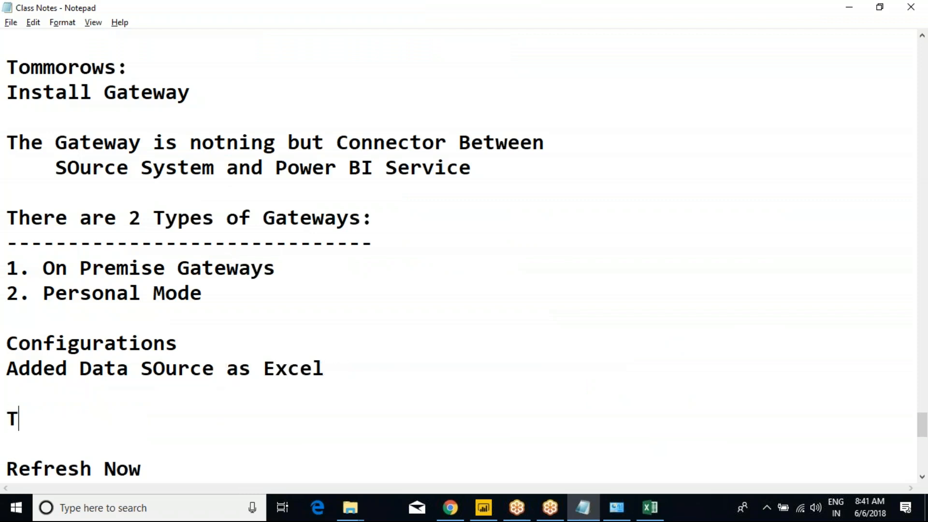
{"action": "type", "text": "ry Tomor"}
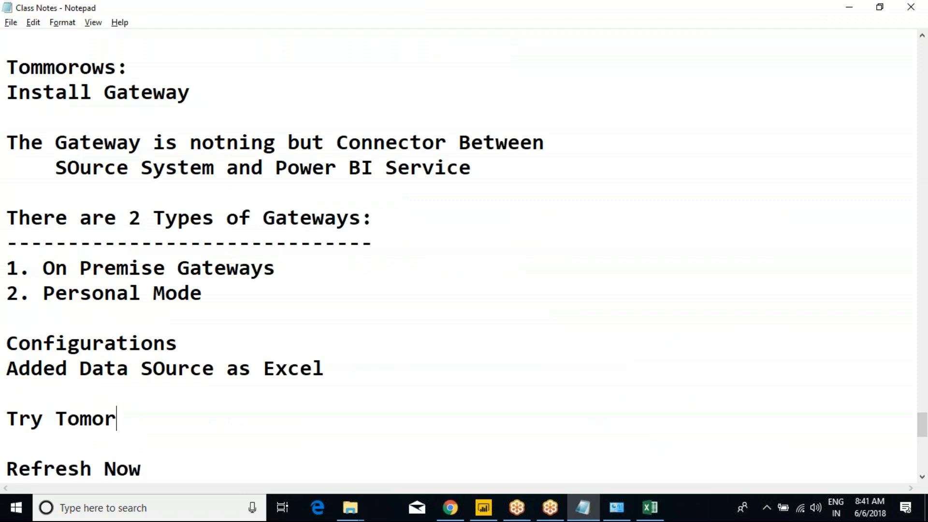
{"action": "type", "text": "row Befo"}
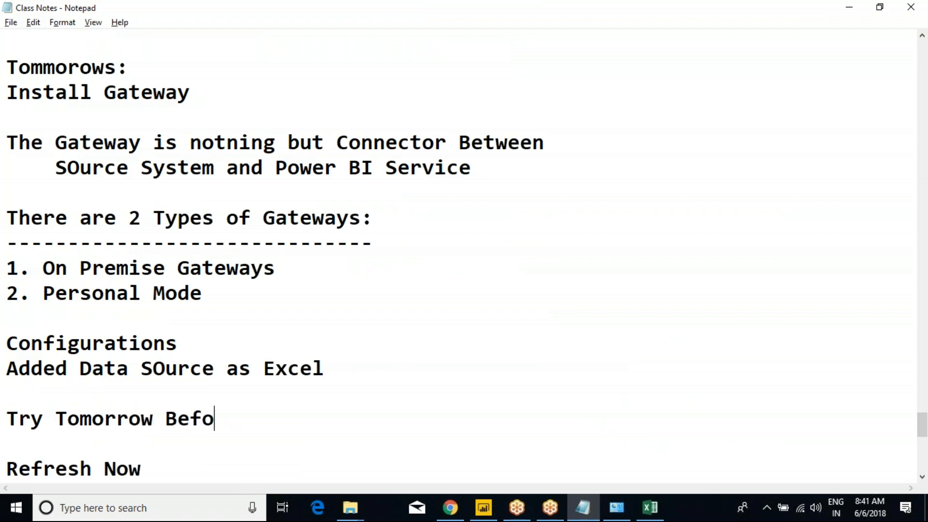
{"action": "type", "text": "re Coming"}
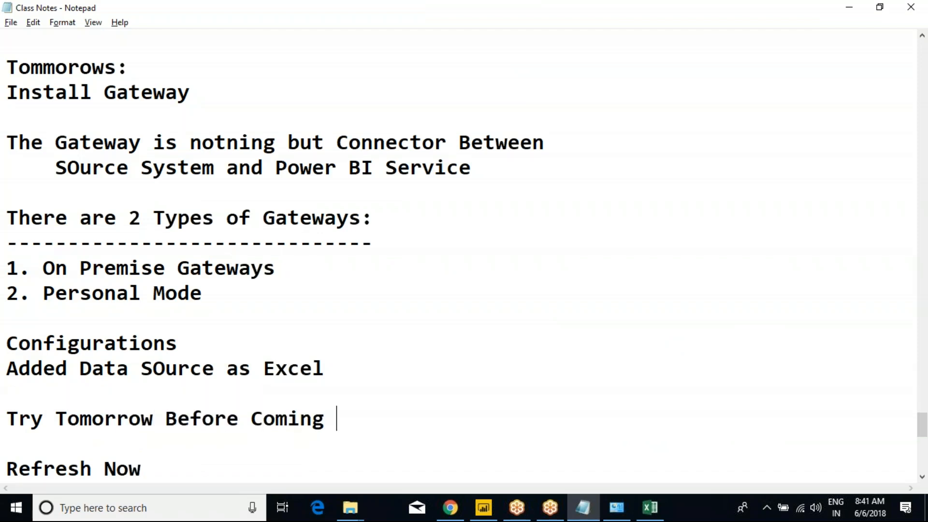
Step: In Power BI Desktop, pick Excel as a data source, cancel the file dialog, and return to the notes
{"action": "key", "text": "alt+Tab"}
{"action": "key", "text": "alt+Tab"}
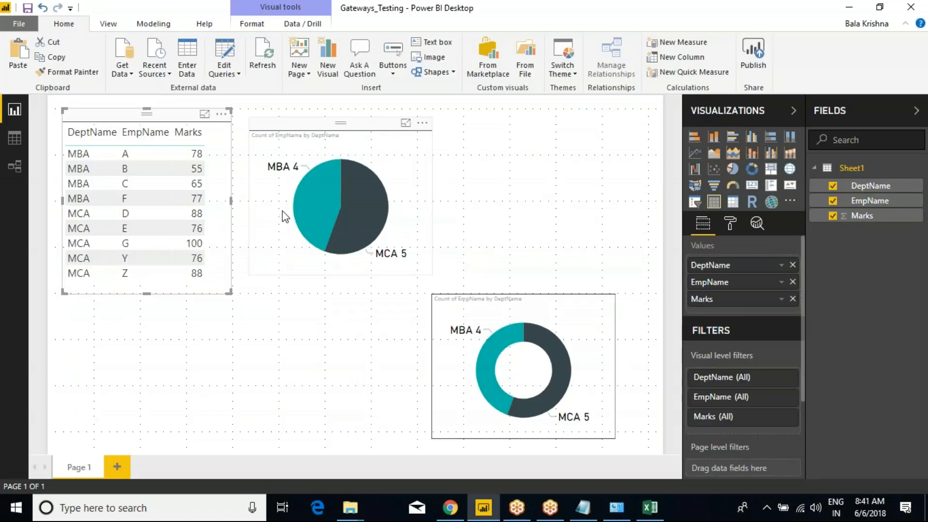
{"action": "left_click", "coordinate": [123, 76]}
{"action": "left_click", "coordinate": [127, 108]}
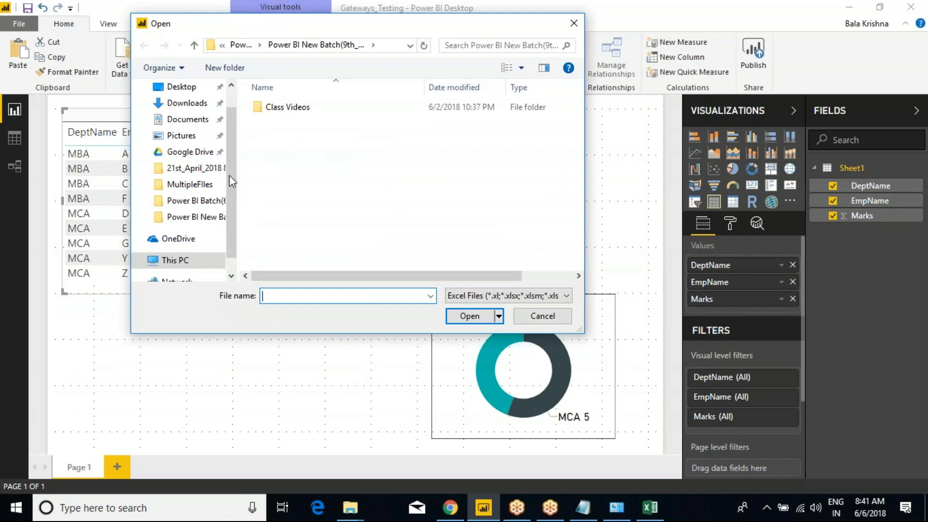
{"action": "left_click", "coordinate": [547, 320]}
{"action": "key", "text": "alt+Tab"}
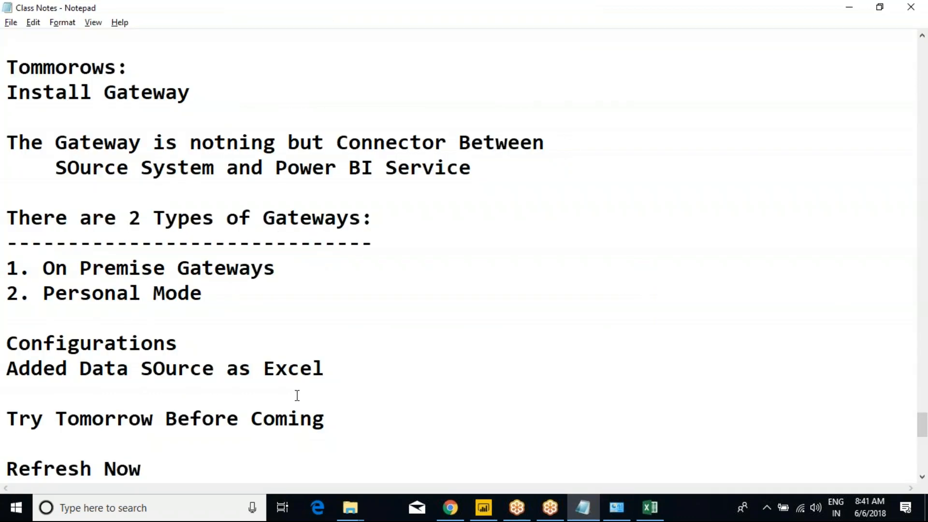
{"action": "scroll", "coordinate": [297, 396], "scroll_direction": "down", "scroll_amount": 1}
Step: Type 'My Report Is using 2 Excel file', '1 excel --> Pie Chart', '2 Excel --> Bar Chart' and highlight them
{"action": "key", "text": "Return"}
{"action": "type", "text": "M"}
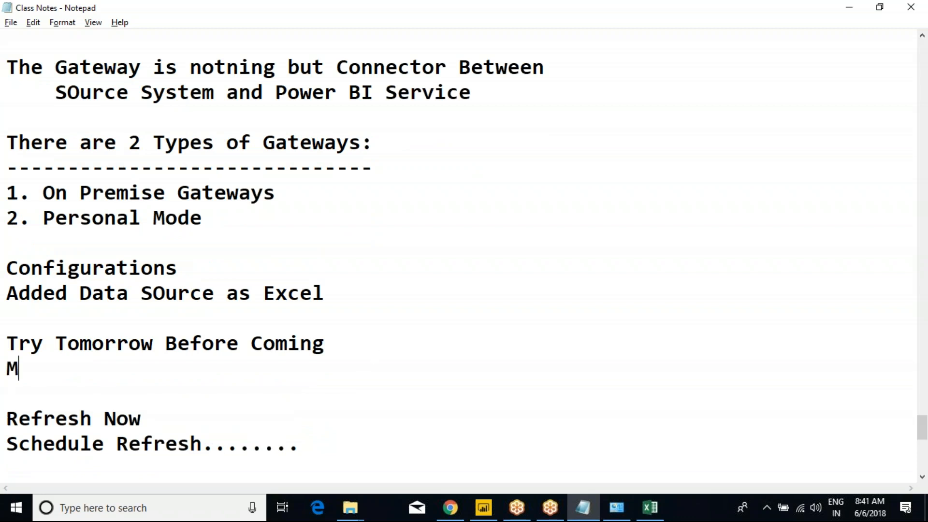
{"action": "type", "text": "y Report "}
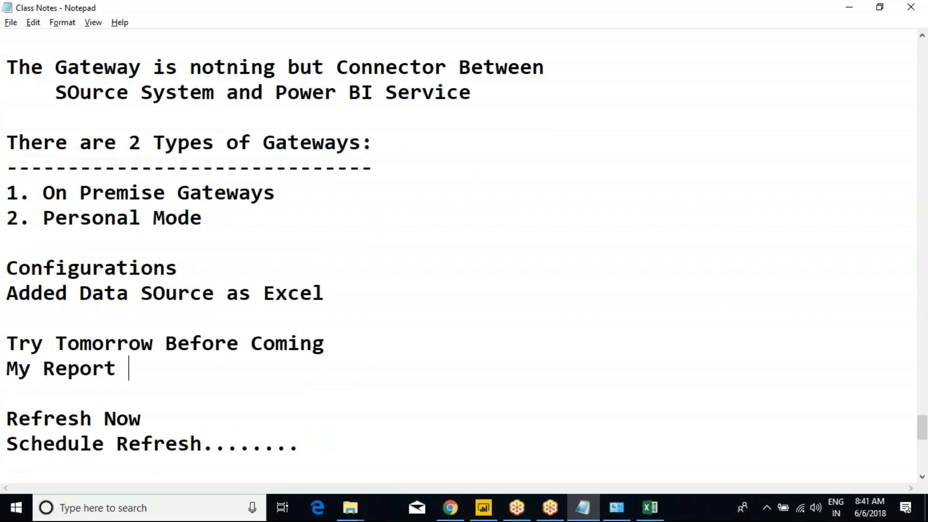
{"action": "type", "text": "Is usi"}
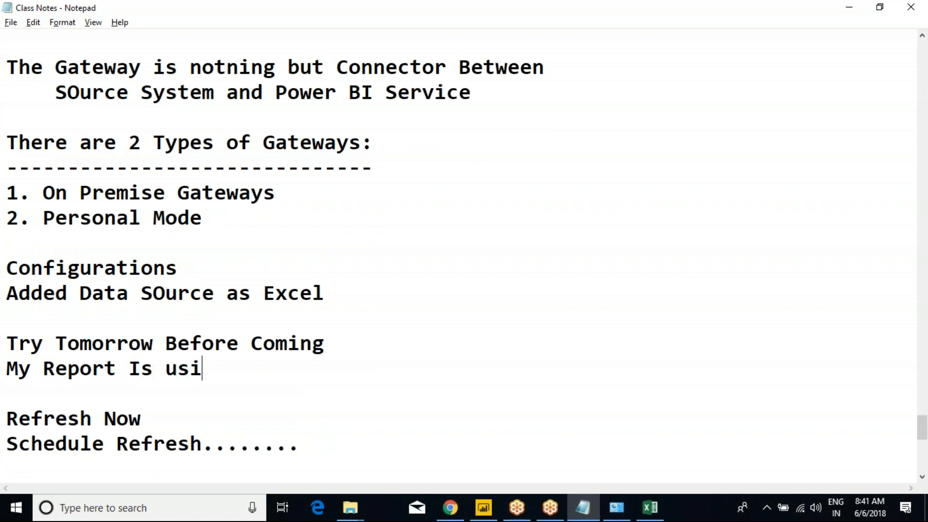
{"action": "type", "text": "ng 2 Excel file"}
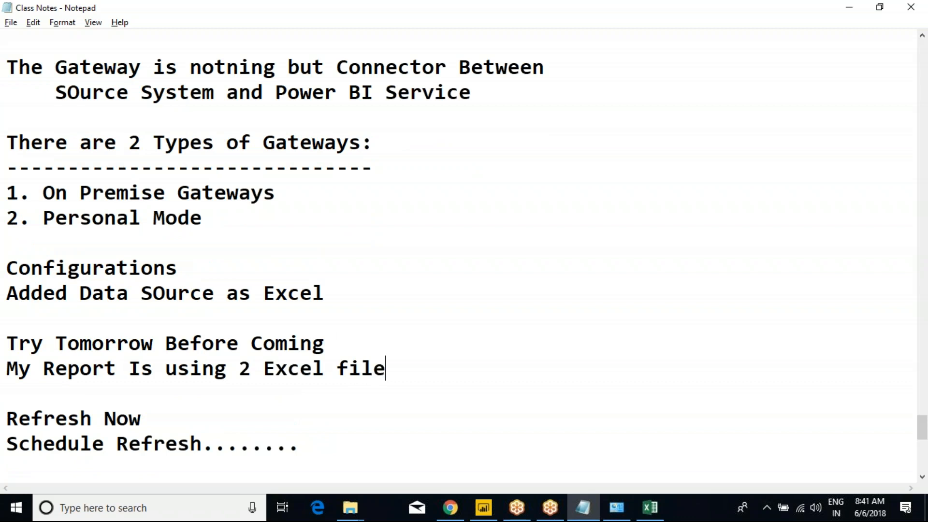
{"action": "key", "text": "Return"}
{"action": "type", "text": "1 e"}
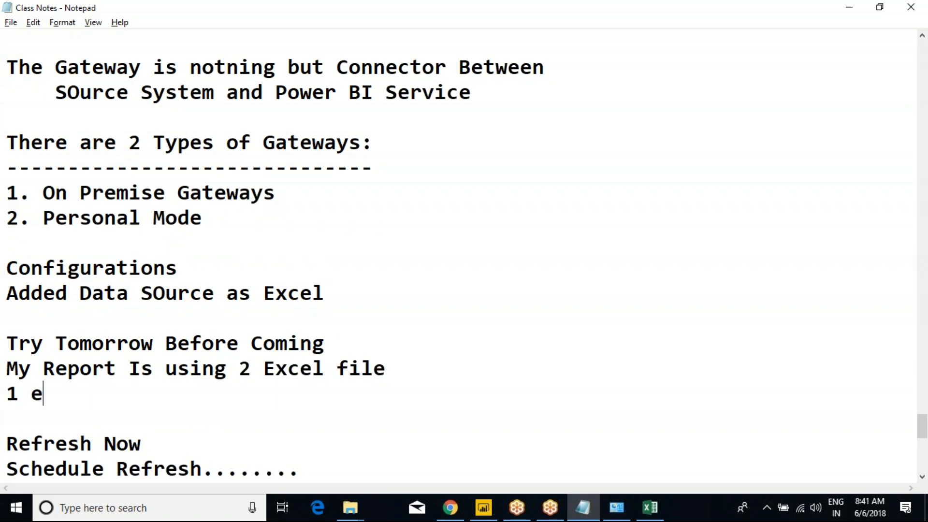
{"action": "type", "text": "xcel --> Pie Chart"}
{"action": "key", "text": "Return"}
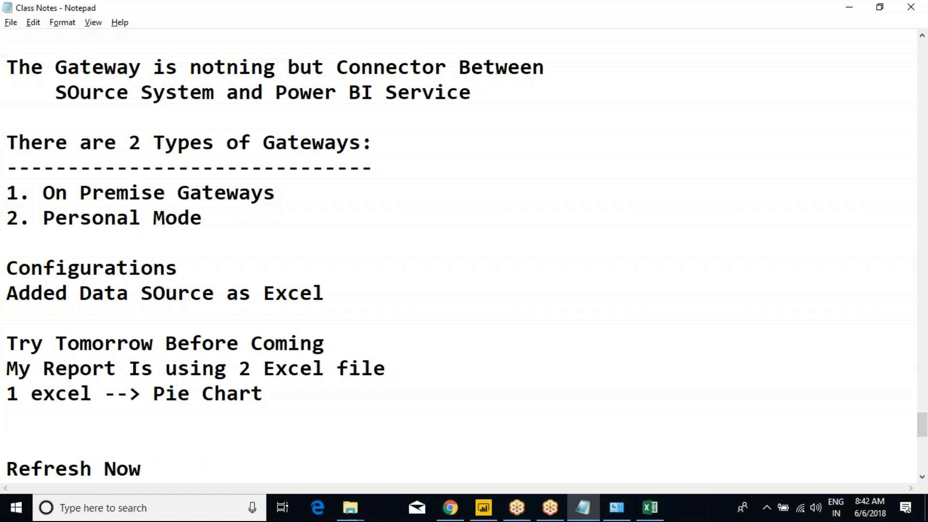
{"action": "type", "text": "2 Excel --> "}
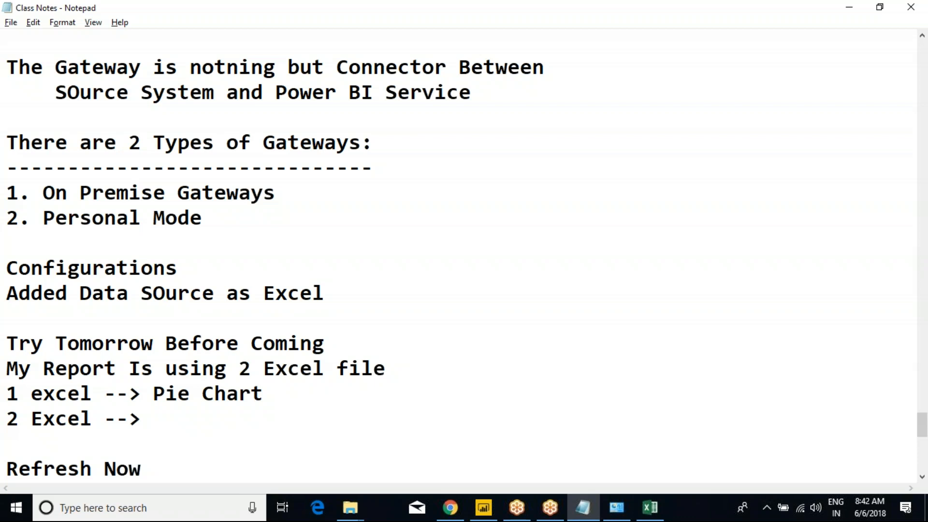
{"action": "type", "text": "Bar Chart"}
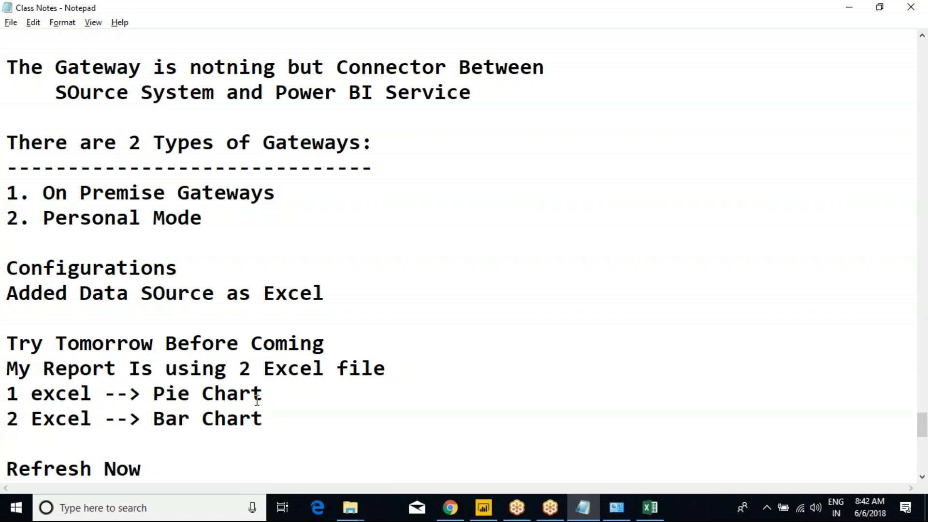
{"action": "left_click_drag", "start_coordinate": [264, 394], "coordinate": [67, 394]}
{"action": "left_click_drag", "start_coordinate": [165, 393], "coordinate": [8, 349]}
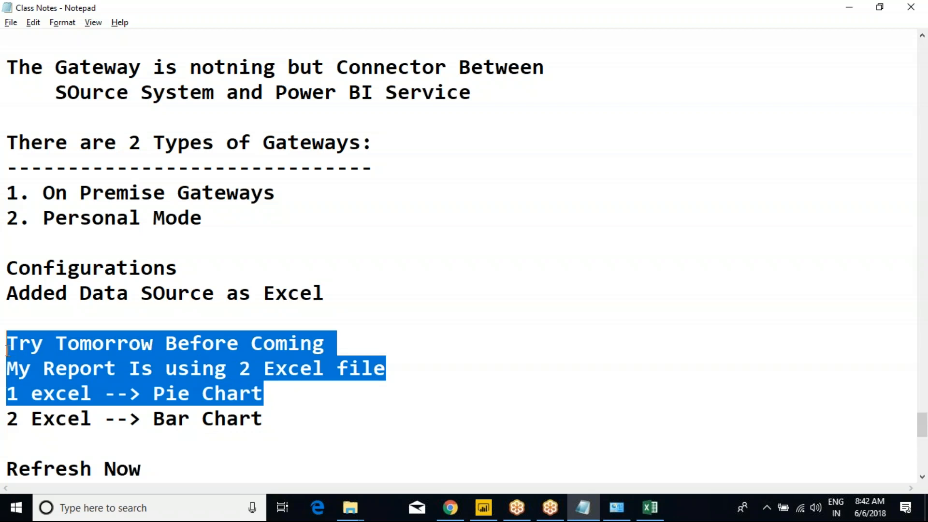
{"action": "key", "text": "alt+Tab"}
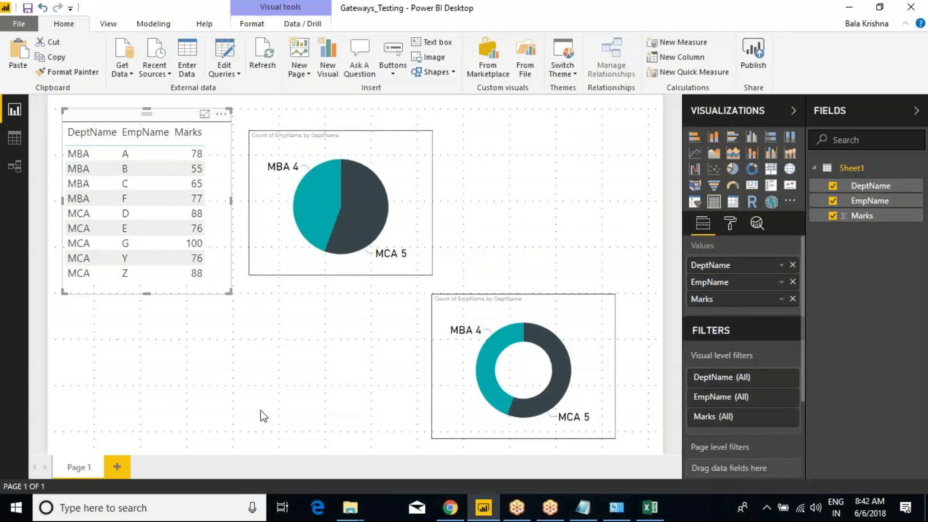
Step: Create a blank Page 2 with the + tab, go back to Page 1, and switch to the Chrome report
{"action": "left_click", "coordinate": [117, 466]}
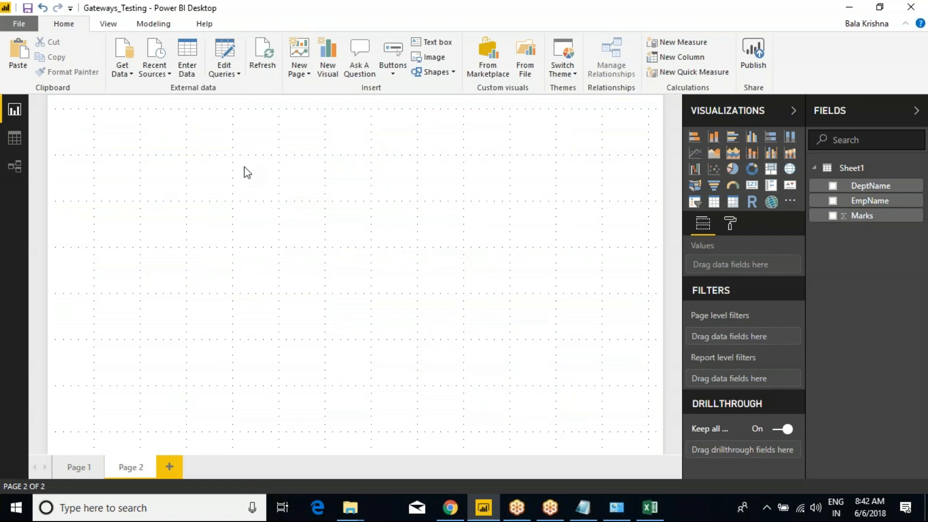
{"action": "left_click", "coordinate": [79, 467]}
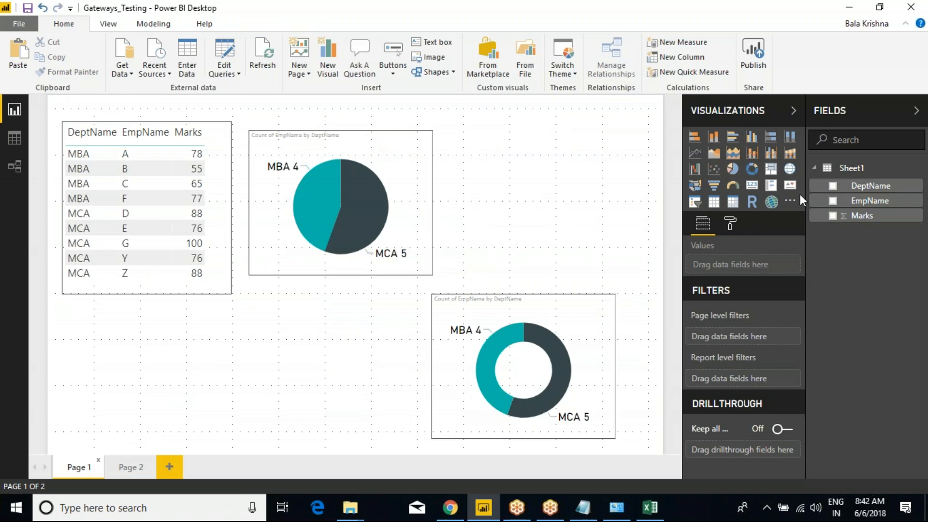
{"action": "key", "text": "alt+Tab"}
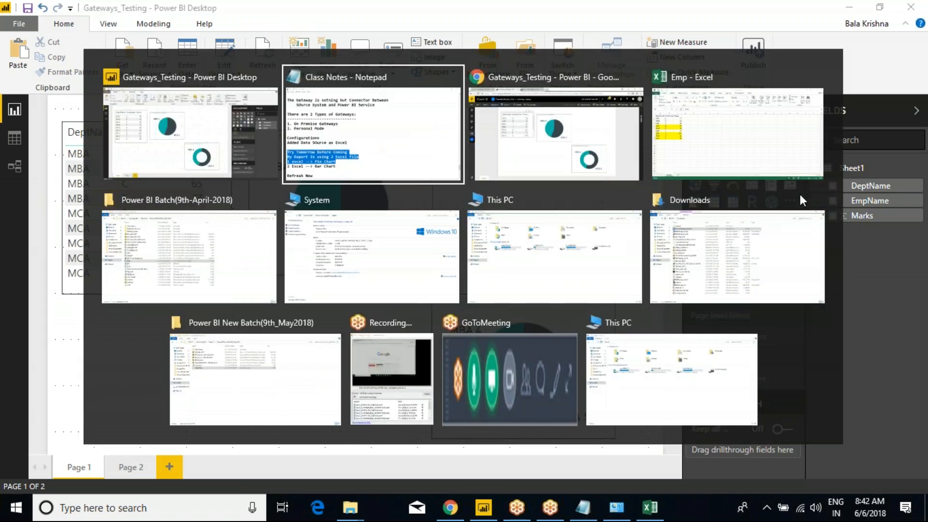
{"action": "key", "text": "alt+Tab"}
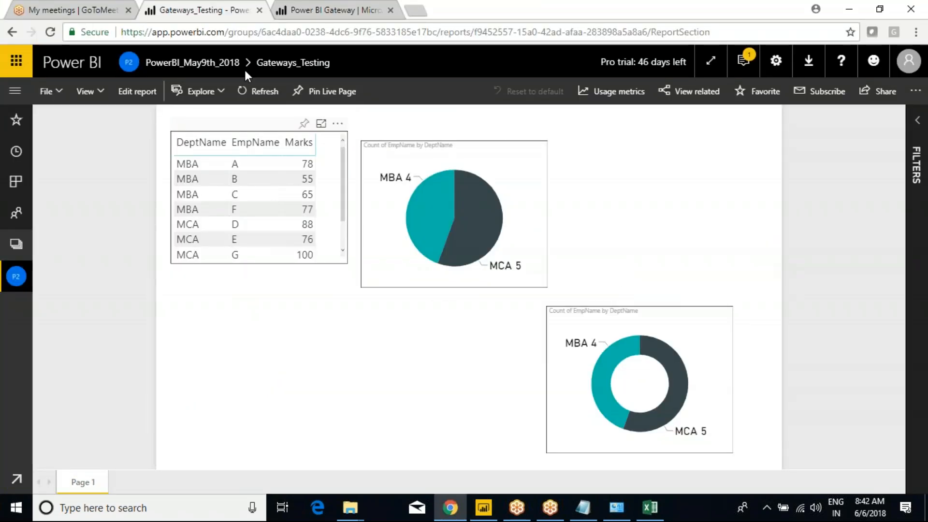
Step: From Manage gateways, expand Gaetway_9th_May2018 and open the ExcelConnection data source settings
{"action": "left_click", "coordinate": [775, 60]}
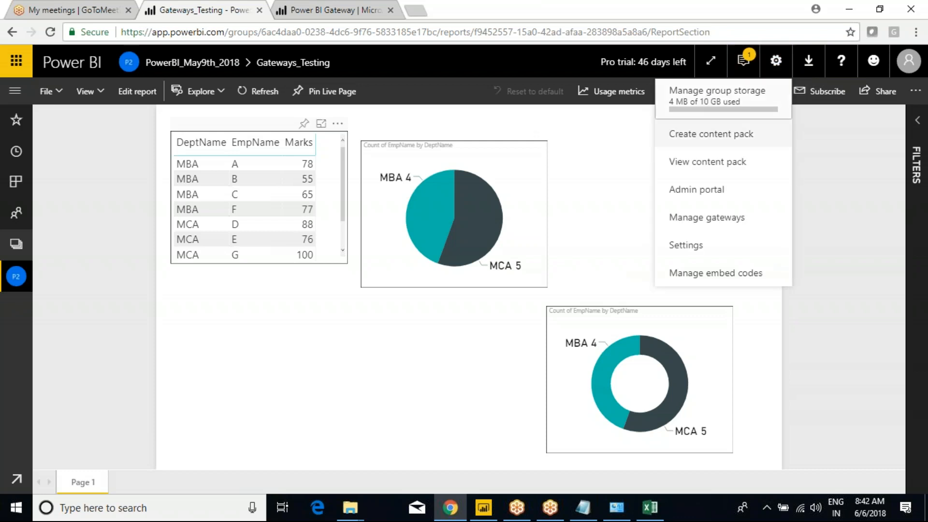
{"action": "left_click", "coordinate": [698, 218]}
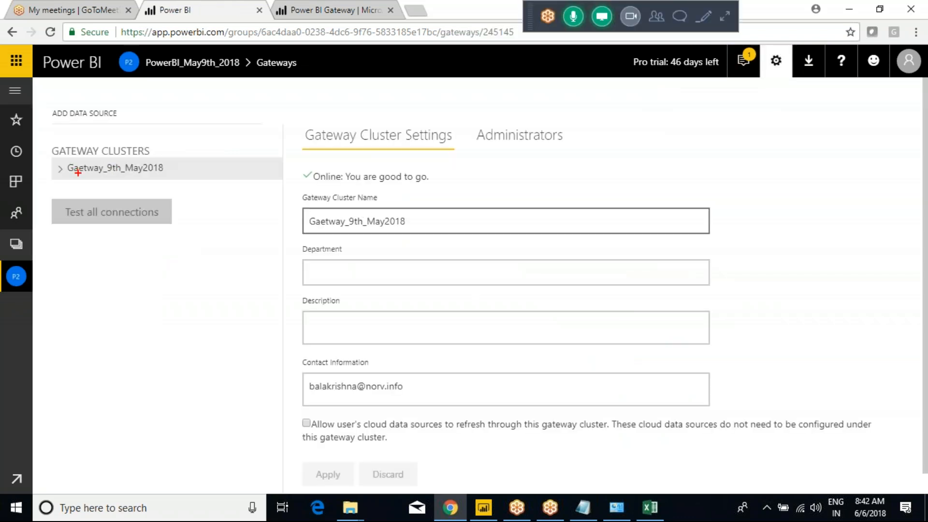
{"action": "left_click", "coordinate": [59, 170]}
{"action": "left_click", "coordinate": [121, 195]}
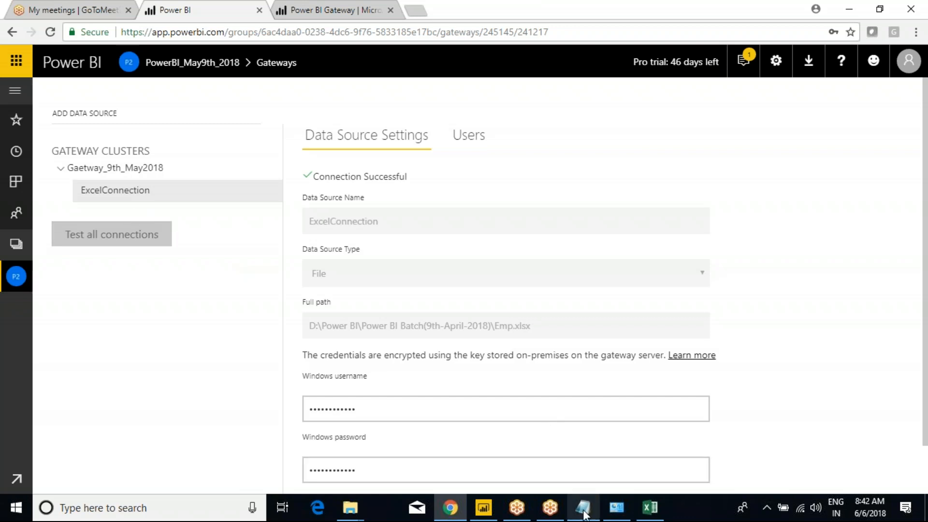
Step: In the class notes, highlight the lines from Try Tomorrow to Bar Chart
{"action": "mouse_move", "coordinate": [584, 514]}
{"action": "left_click", "coordinate": [584, 480]}
{"action": "left_click", "coordinate": [373, 325]}
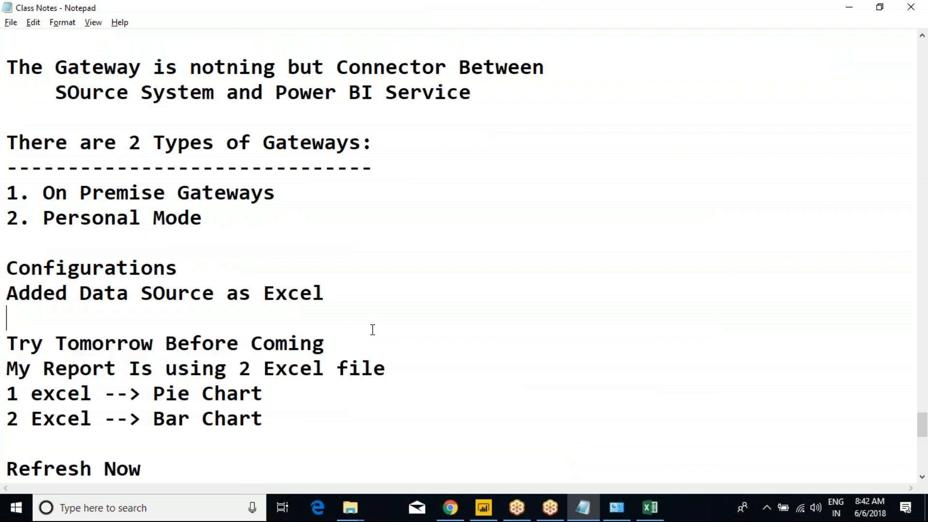
{"action": "left_click_drag", "start_coordinate": [285, 418], "coordinate": [5, 343]}
{"action": "left_click", "coordinate": [43, 343]}
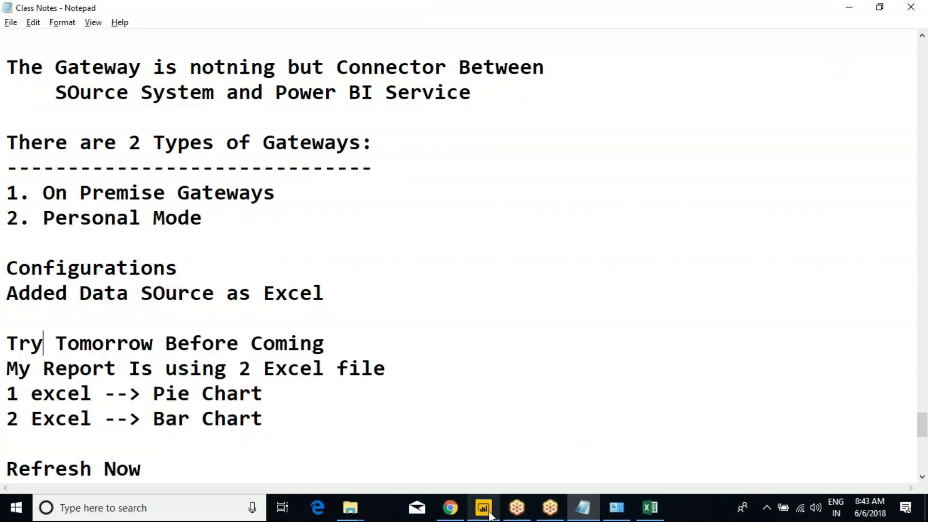
Step: View the blank Page 2 in Power BI Desktop, then return to the gateway page in the browser
{"action": "left_click", "coordinate": [483, 508]}
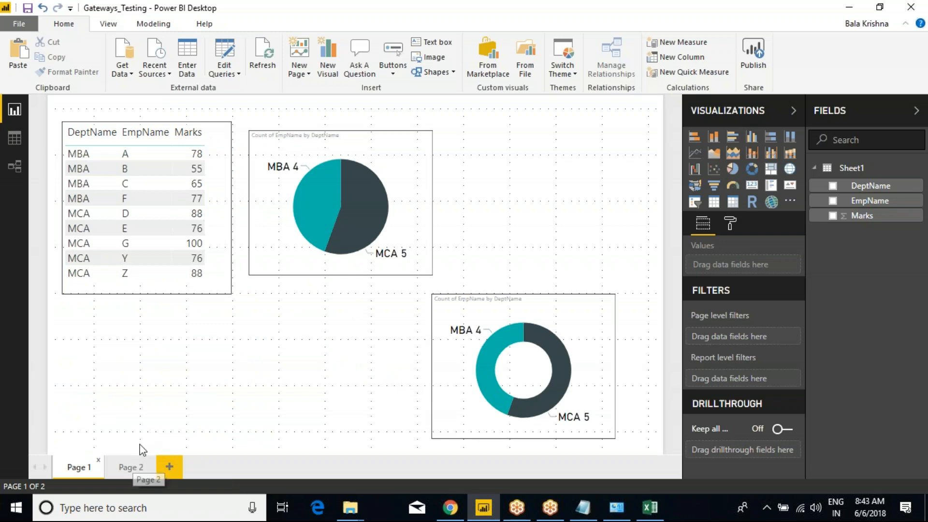
{"action": "left_click", "coordinate": [124, 467]}
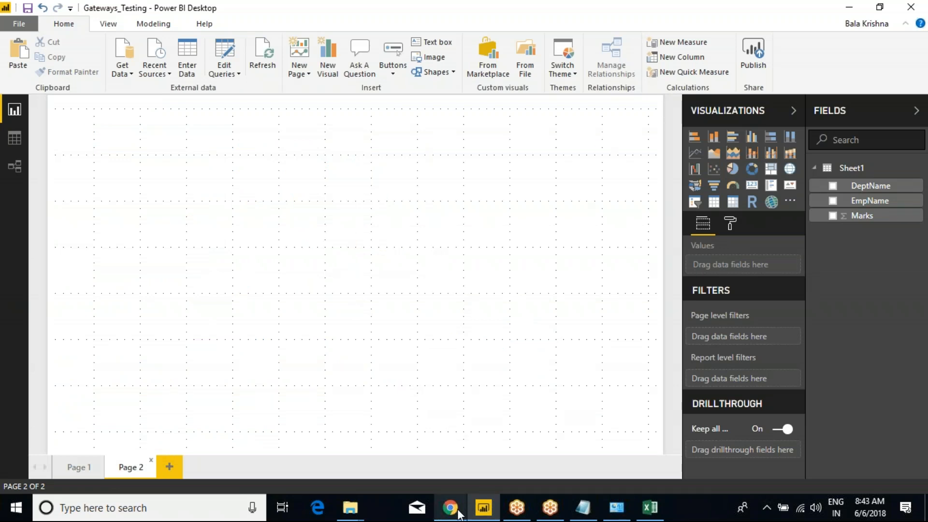
{"action": "mouse_move", "coordinate": [452, 505]}
{"action": "left_click", "coordinate": [449, 461]}
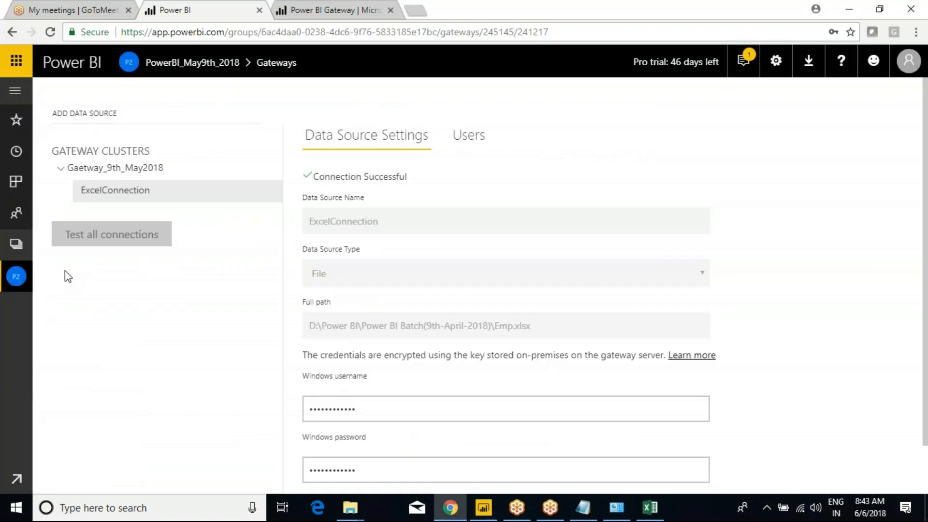
Step: Expand the navigation pane to show the PowerBI_May9th_2018 workspace contents
{"action": "left_click", "coordinate": [15, 91]}
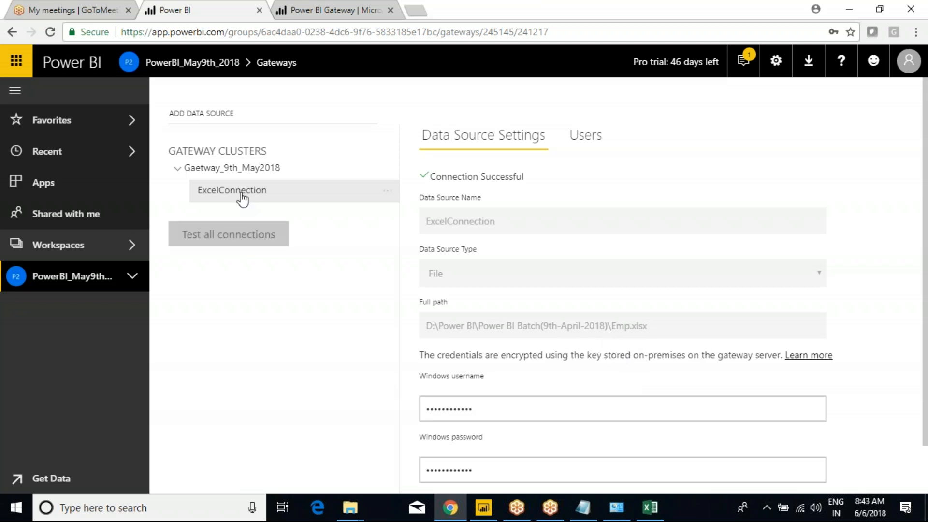
{"action": "left_click", "coordinate": [130, 288]}
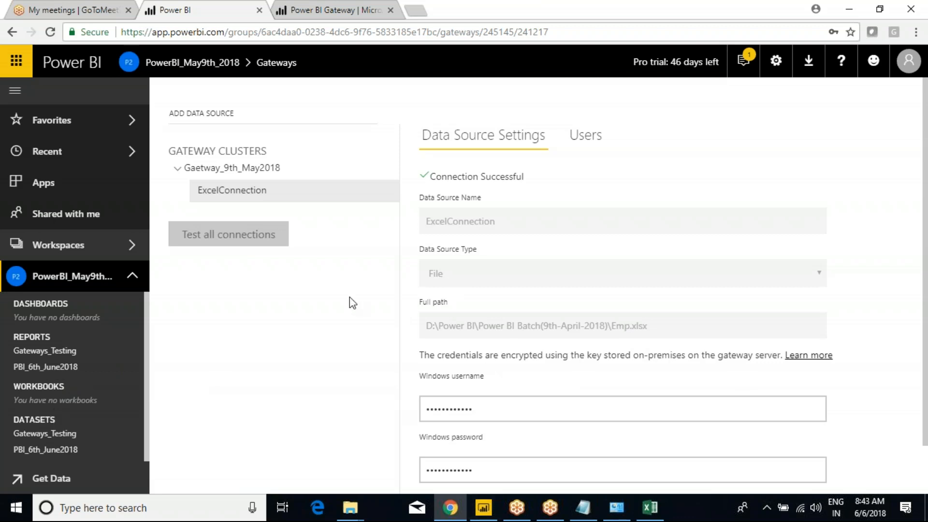
{"action": "left_click", "coordinate": [583, 506]}
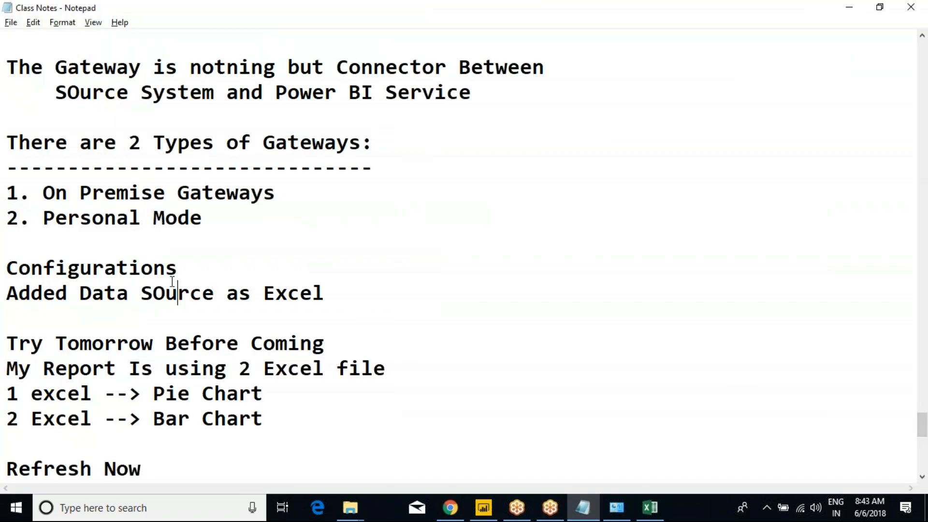
Step: Add two blank lines below 'Refresh Now' in the class notes
{"action": "scroll", "coordinate": [172, 275], "scroll_direction": "down", "scroll_amount": 3}
{"action": "left_click", "coordinate": [156, 244]}
{"action": "key", "text": "Return"}
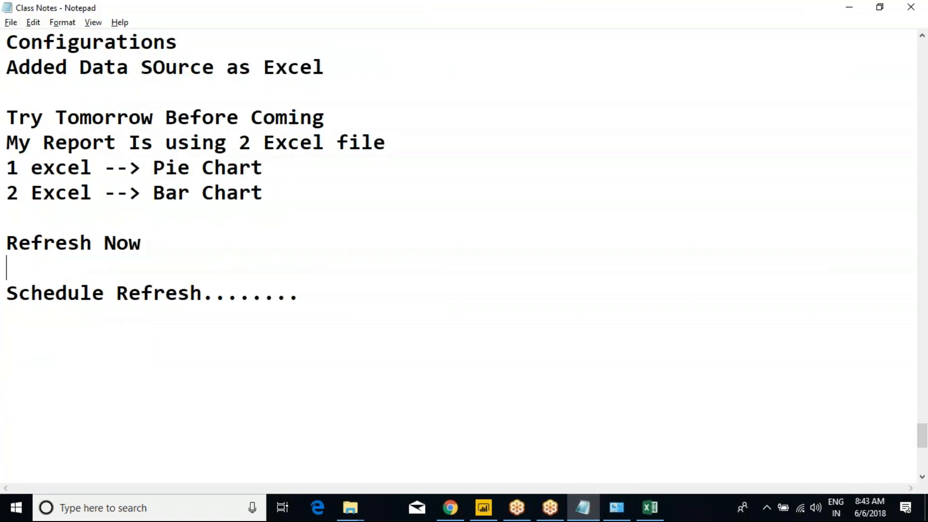
{"action": "key", "text": "Return"}
{"action": "left_click_drag", "start_coordinate": [143, 243], "coordinate": [6, 243]}
{"action": "left_click", "coordinate": [104, 263]}
{"action": "left_click", "coordinate": [66, 284]}
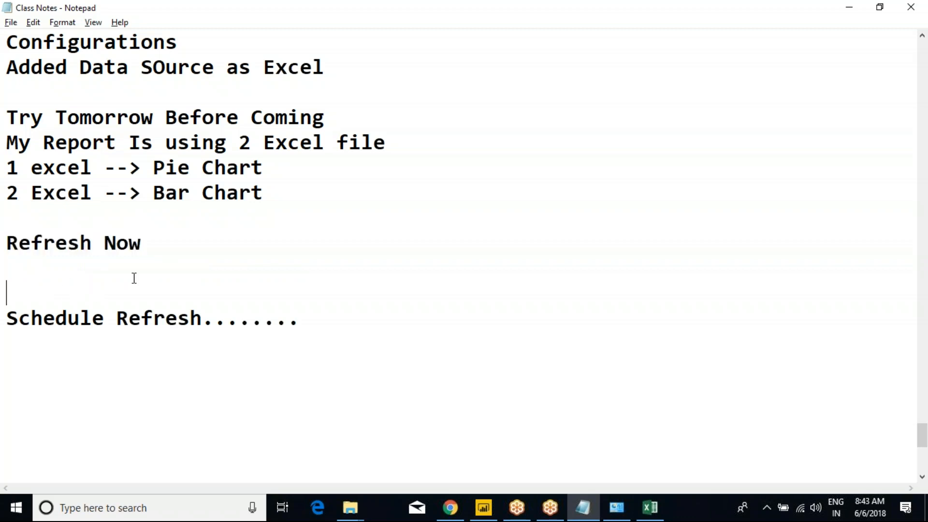
Step: Cycle through the open windows and bring up the Power BI Batch(9th-April-2018) folder
{"action": "key", "text": "alt+Tab"}
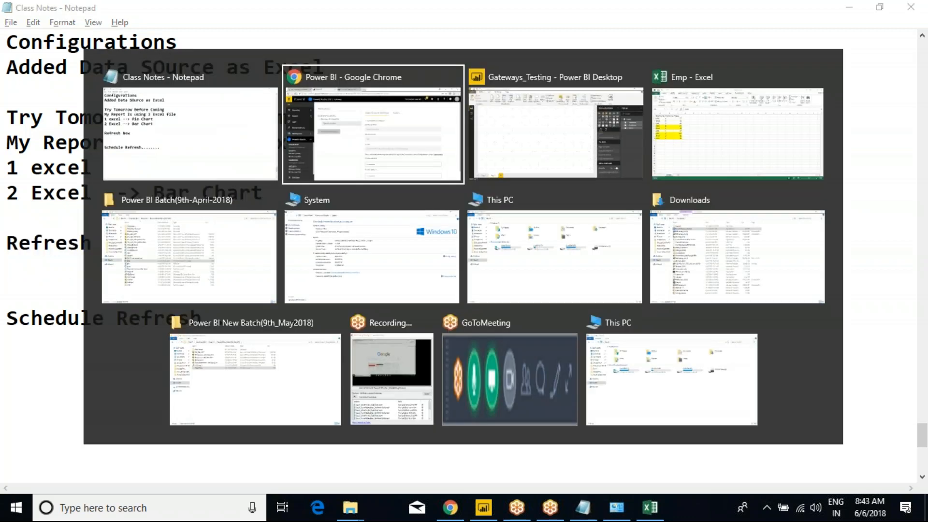
{"action": "key", "text": "alt+Tab"}
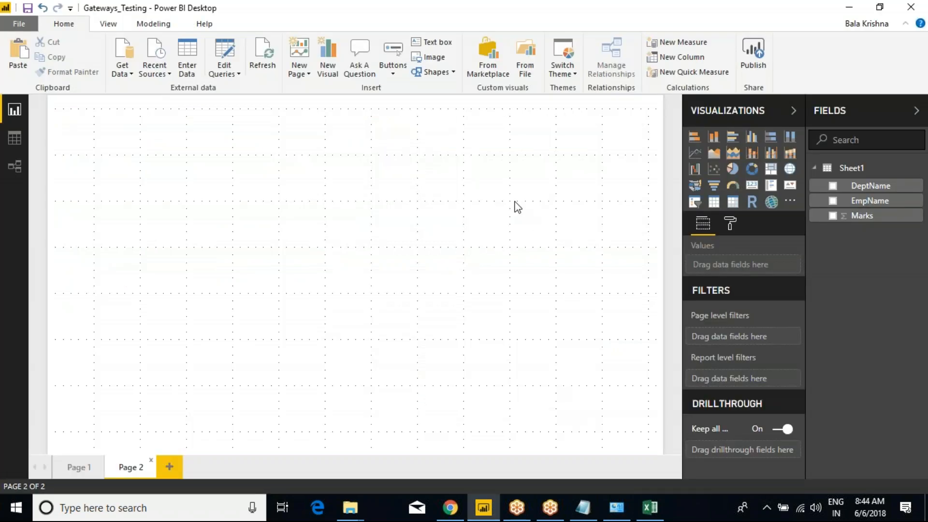
{"action": "key", "text": "alt+Tab"}
{"action": "key", "text": "alt+Tab"}
{"action": "key", "text": "alt+Tab"}
{"action": "key", "text": "Tab"}
{"action": "key", "text": "Tab"}
{"action": "key", "text": "alt+Tab"}
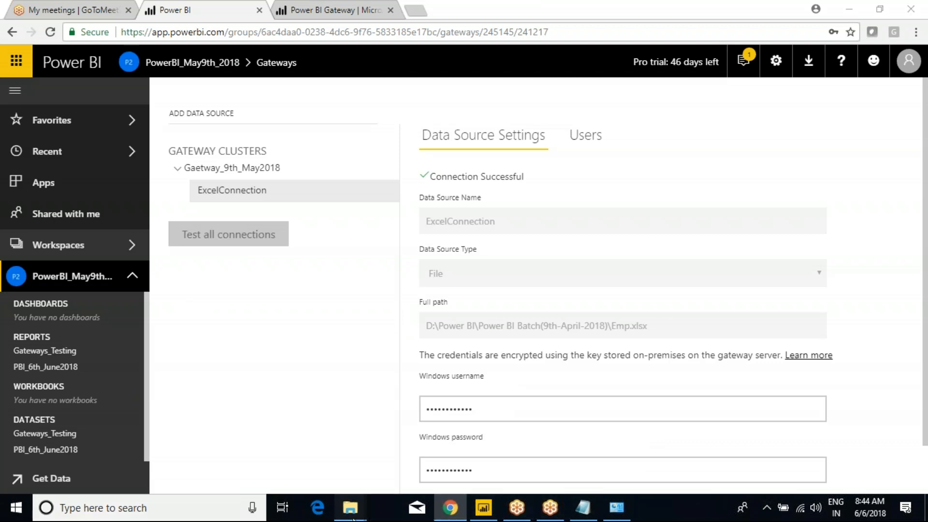
{"action": "mouse_move", "coordinate": [351, 508]}
{"action": "left_click", "coordinate": [338, 455]}
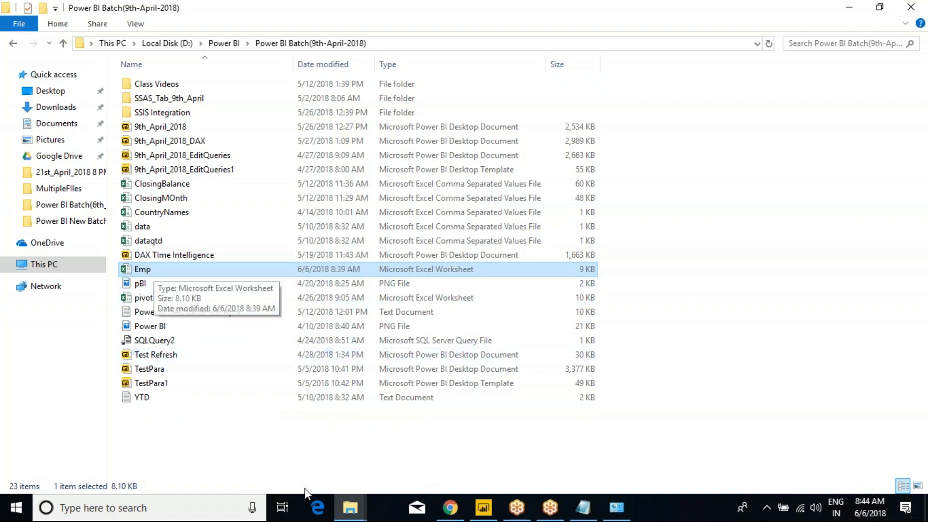
Step: Hand-draw the timing note '10 | 12 4 AM' beside the file list, then return to the gateway page
{"action": "mouse_move", "coordinate": [673, 269]}
{"action": "left_mouse_down"}
{"action": "mouse_move", "coordinate": [683, 300]}
{"action": "mouse_move", "coordinate": [704, 299]}
{"action": "mouse_move", "coordinate": [696, 275]}
{"action": "left_mouse_up"}
{"action": "left_click_drag", "start_coordinate": [752, 283], "coordinate": [748, 333]}
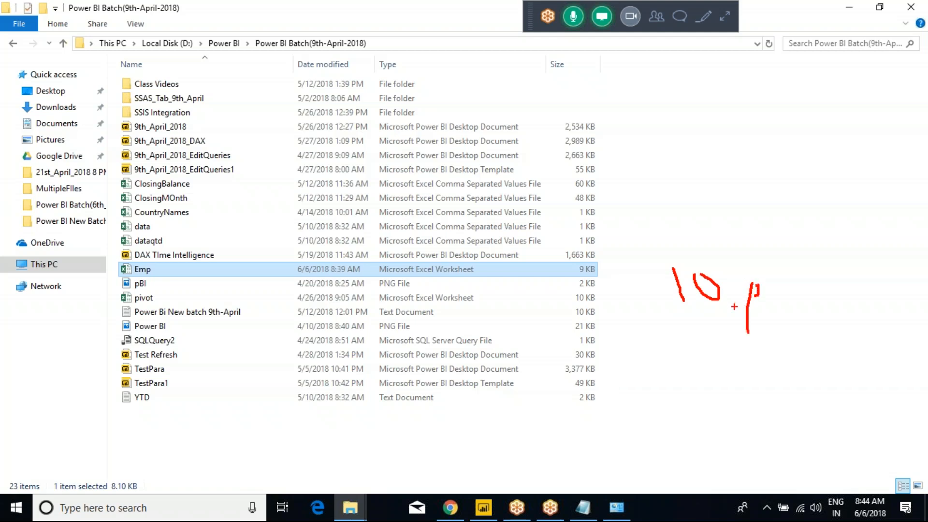
{"action": "left_click_drag", "start_coordinate": [635, 340], "coordinate": [765, 347]}
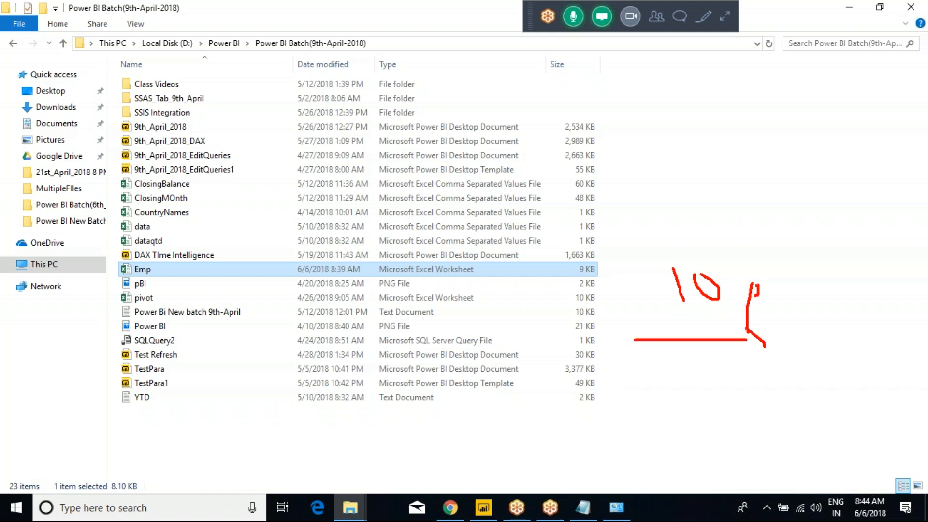
{"action": "left_click_drag", "start_coordinate": [769, 314], "coordinate": [770, 327]}
{"action": "left_click_drag", "start_coordinate": [774, 317], "coordinate": [797, 326]}
{"action": "mouse_move", "coordinate": [788, 364]}
{"action": "left_mouse_down"}
{"action": "mouse_move", "coordinate": [814, 370]}
{"action": "mouse_move", "coordinate": [814, 379]}
{"action": "left_mouse_up"}
{"action": "mouse_move", "coordinate": [845, 344]}
{"action": "left_mouse_down"}
{"action": "mouse_move", "coordinate": [839, 362]}
{"action": "mouse_move", "coordinate": [879, 349]}
{"action": "left_mouse_up"}
{"action": "left_click_drag", "start_coordinate": [871, 345], "coordinate": [871, 360]}
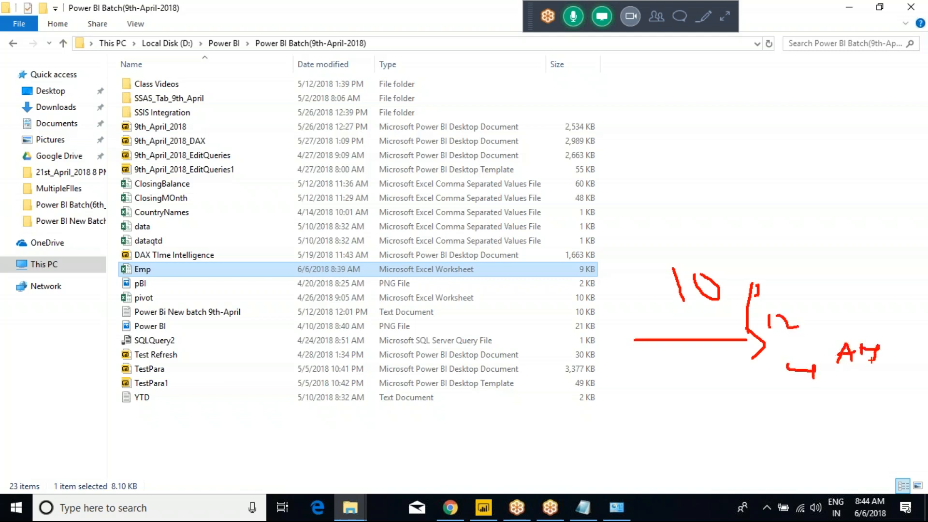
{"action": "key", "text": "alt+Tab"}
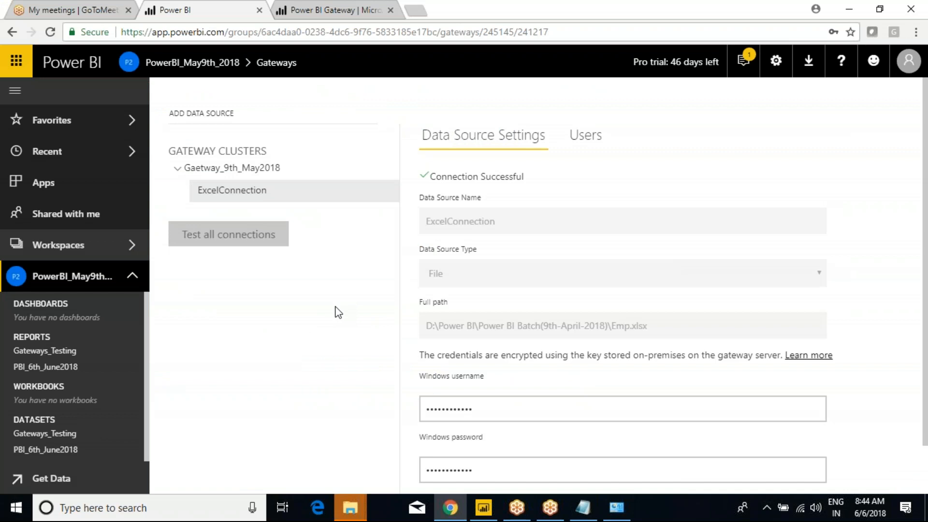
Step: Run Refresh Now on the Gateways_Testing dataset, then bring up the Power BI Batch folder
{"action": "mouse_move", "coordinate": [349, 507]}
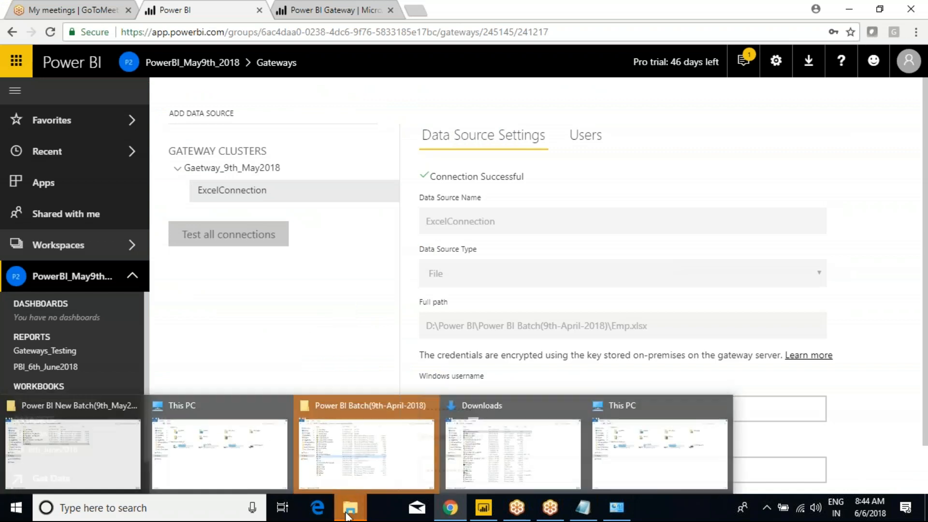
{"action": "left_click", "coordinate": [370, 466]}
{"action": "key", "text": "alt+Tab"}
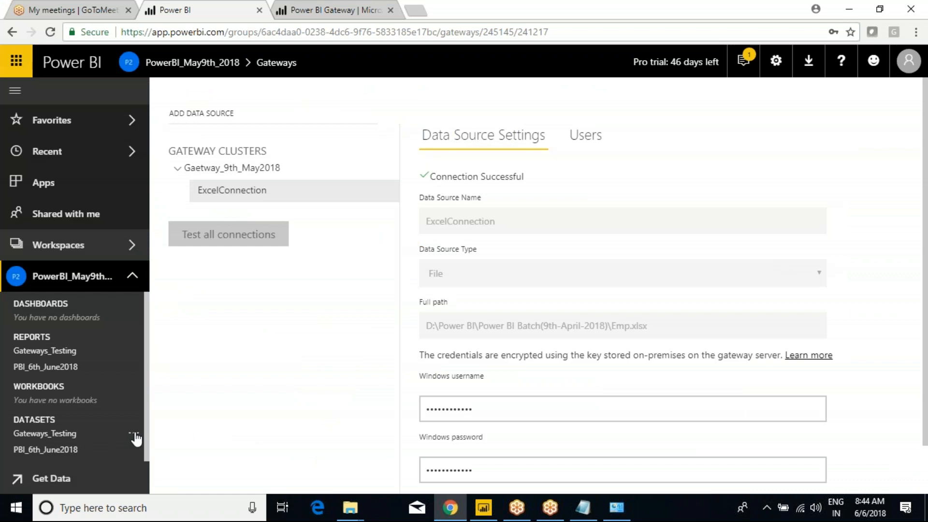
{"action": "left_click", "coordinate": [133, 433]}
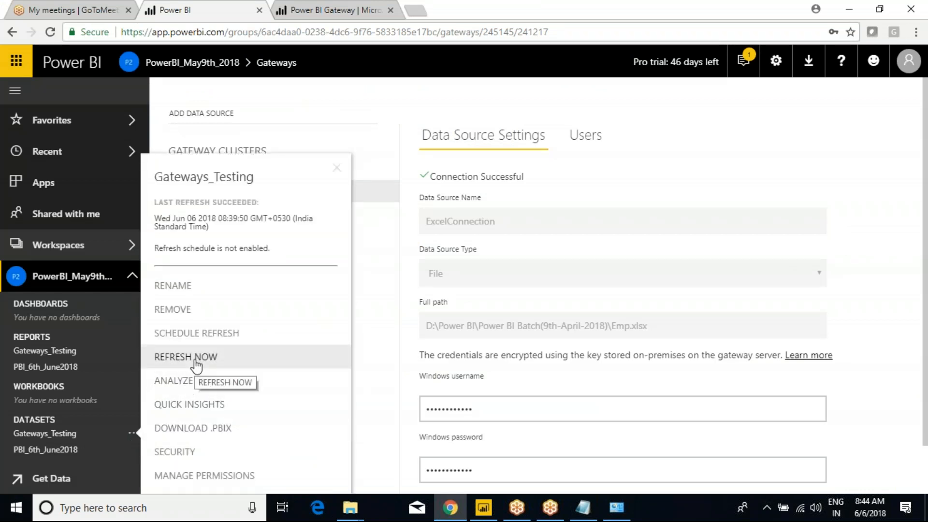
{"action": "left_click", "coordinate": [196, 358]}
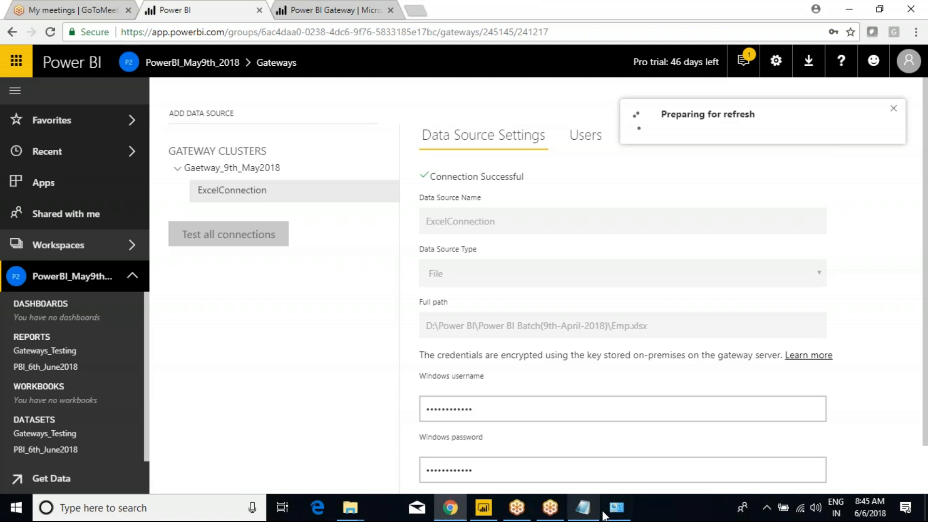
{"action": "mouse_move", "coordinate": [351, 507]}
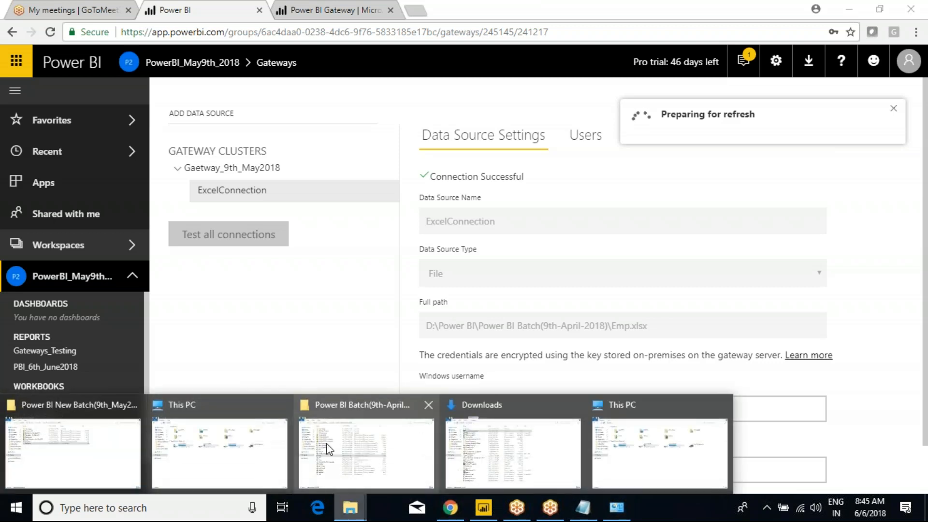
{"action": "left_click", "coordinate": [329, 449]}
Step: Open the Emp workbook and look over the MBA and MCA records in rows 2–10
{"action": "double_click", "coordinate": [159, 270]}
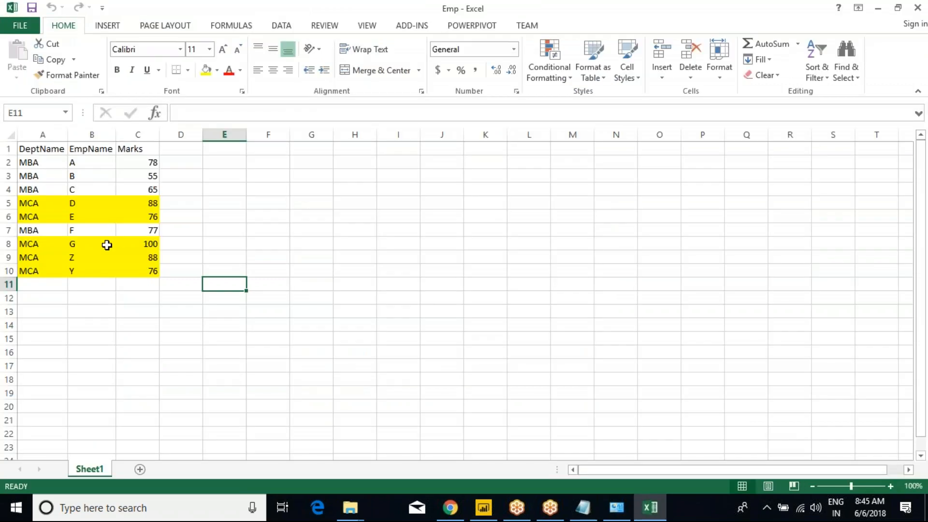
{"action": "left_click", "coordinate": [105, 244]}
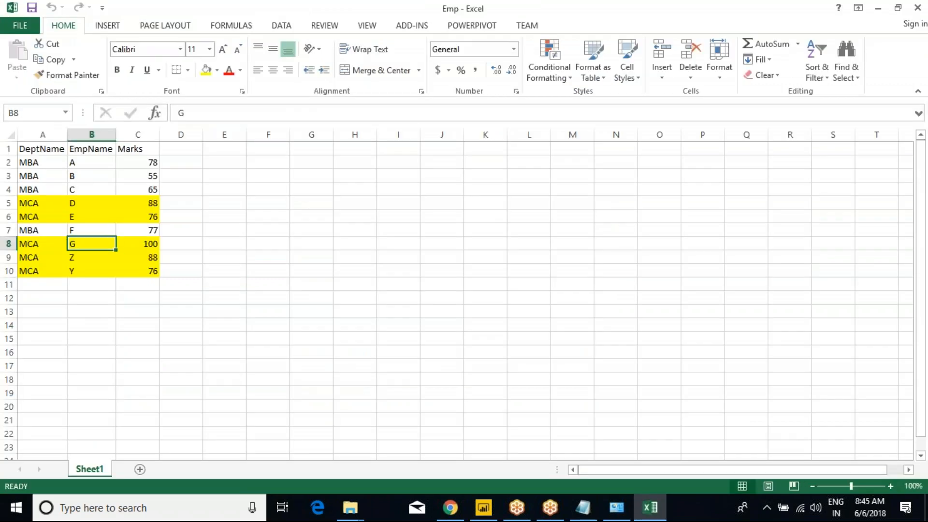
{"action": "left_click_drag", "start_coordinate": [29, 164], "coordinate": [87, 181]}
{"action": "left_click", "coordinate": [34, 232]}
{"action": "left_click_drag", "start_coordinate": [34, 231], "coordinate": [132, 271]}
{"action": "left_click", "coordinate": [87, 254]}
{"action": "left_click", "coordinate": [36, 257]}
Step: Delete rows 9–10 (employees Z and Y) and row 7 (MBA F)
{"action": "left_click_drag", "start_coordinate": [8, 258], "coordinate": [10, 272]}
{"action": "right_click", "coordinate": [10, 271]}
{"action": "left_click", "coordinate": [53, 384]}
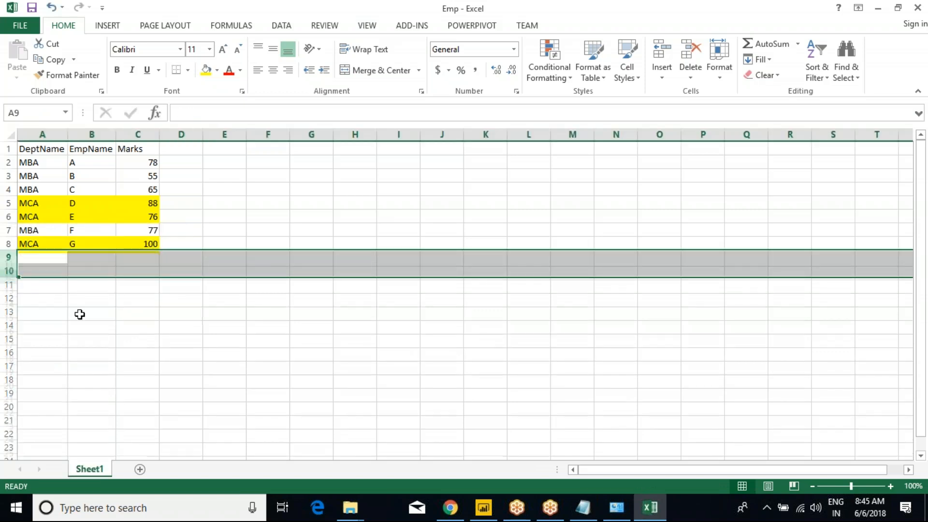
{"action": "right_click", "coordinate": [9, 230]}
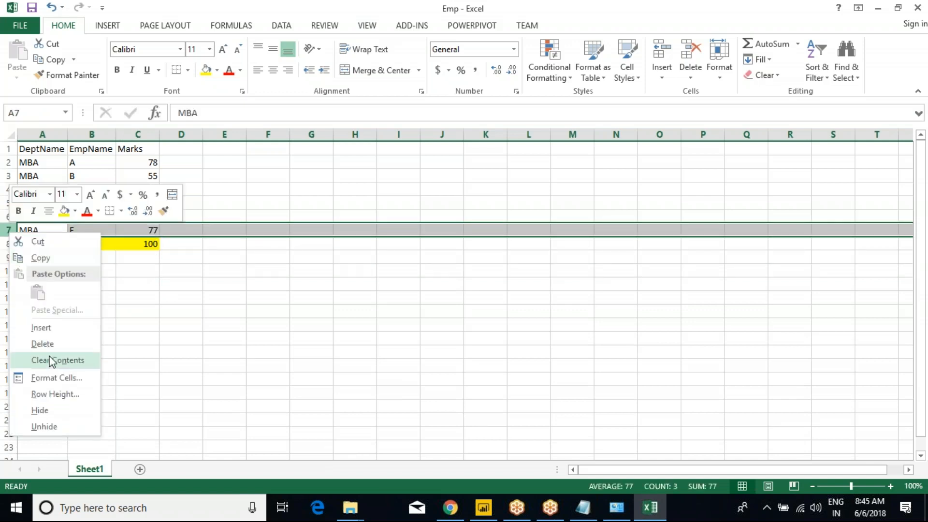
{"action": "left_click", "coordinate": [43, 343]}
Step: Check the remaining six records in cells A2, A4 and A7, then return to Power BI in the browser
{"action": "left_click", "coordinate": [91, 203]}
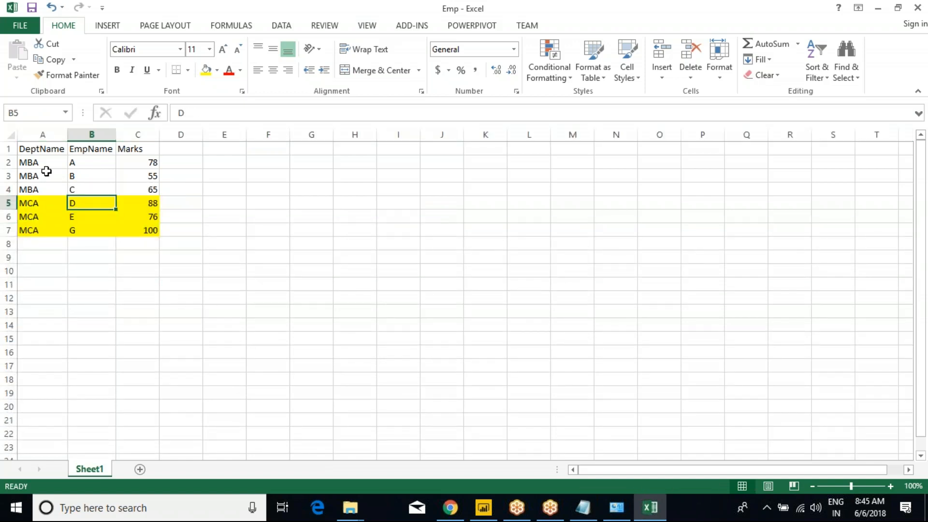
{"action": "left_click", "coordinate": [38, 163]}
{"action": "left_click", "coordinate": [47, 230]}
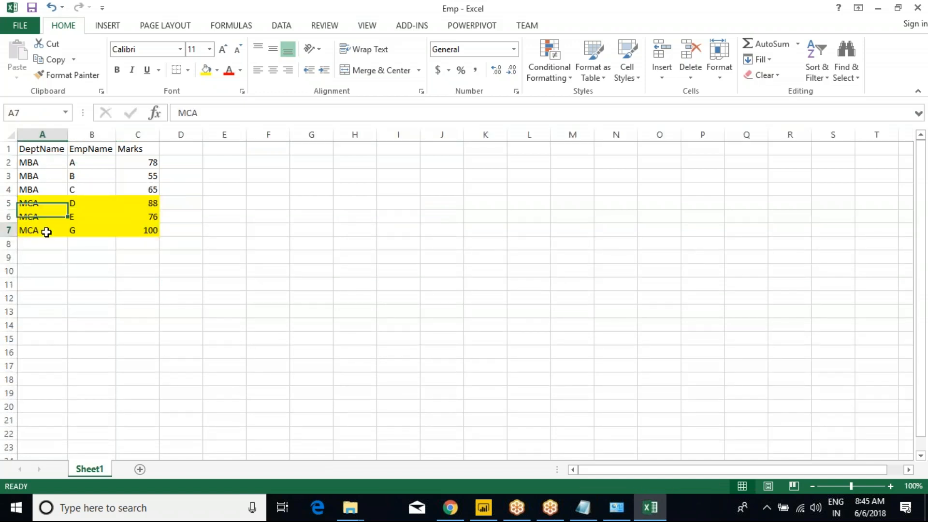
{"action": "left_click", "coordinate": [44, 189]}
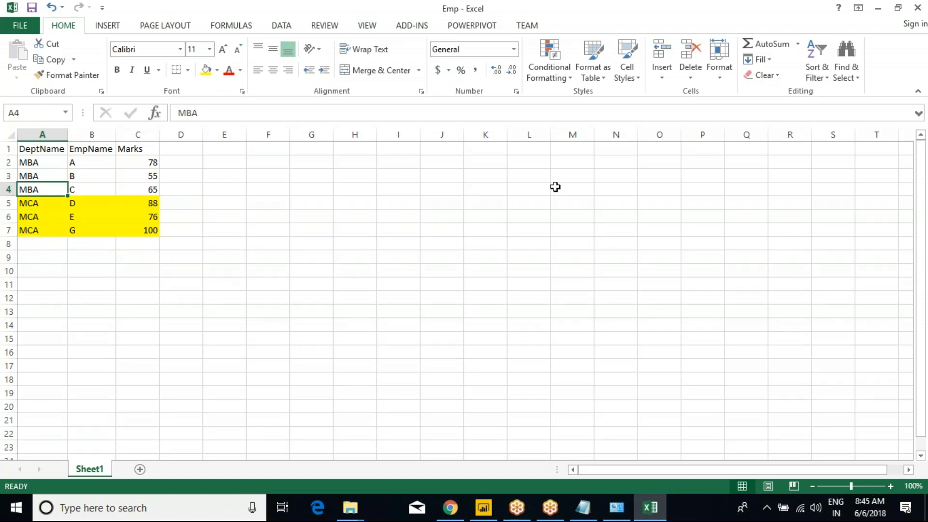
{"action": "left_click", "coordinate": [451, 509]}
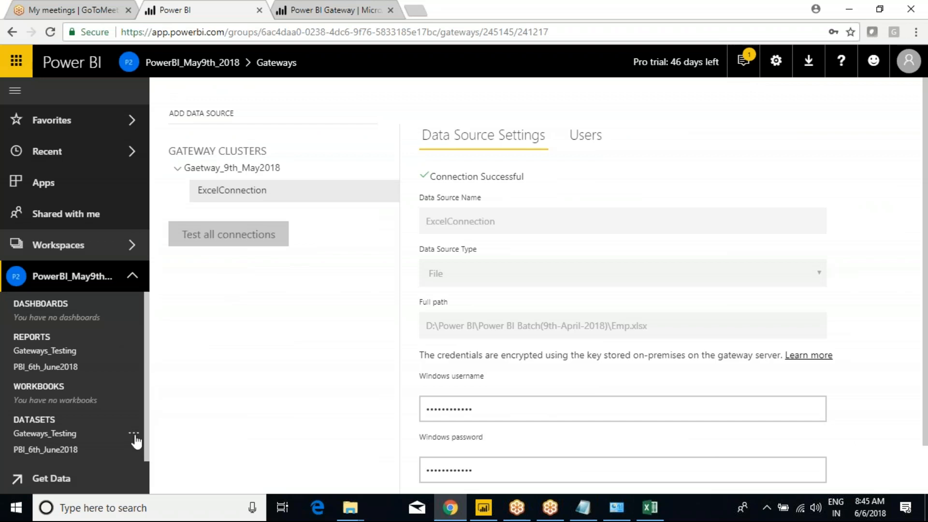
Step: Open the Schedule Refresh settings for the Gateways_Testing dataset
{"action": "left_click", "coordinate": [133, 433]}
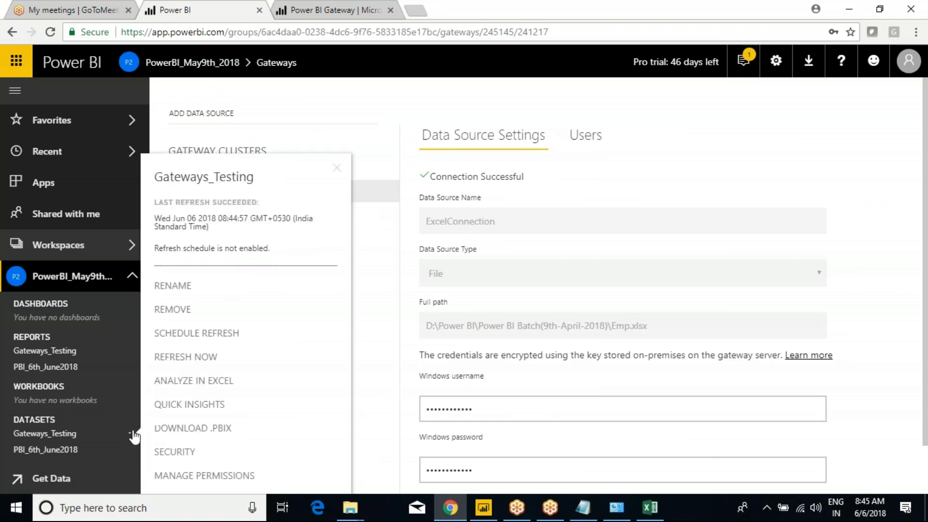
{"action": "left_click", "coordinate": [208, 337]}
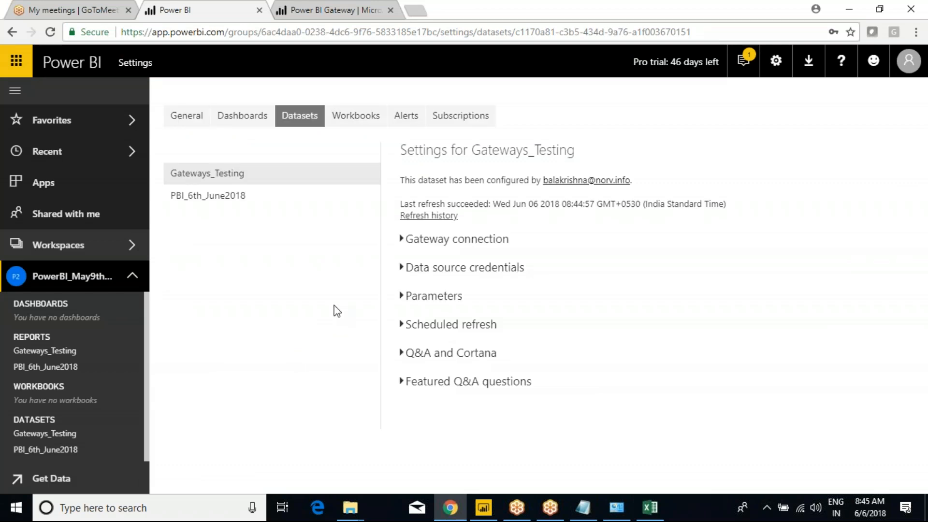
Step: Turn on 'Keep your data up to date' with a Weekly refresh frequency
{"action": "left_click", "coordinate": [402, 325]}
{"action": "left_click", "coordinate": [428, 372]}
{"action": "scroll", "coordinate": [382, 389], "scroll_direction": "down", "scroll_amount": 3}
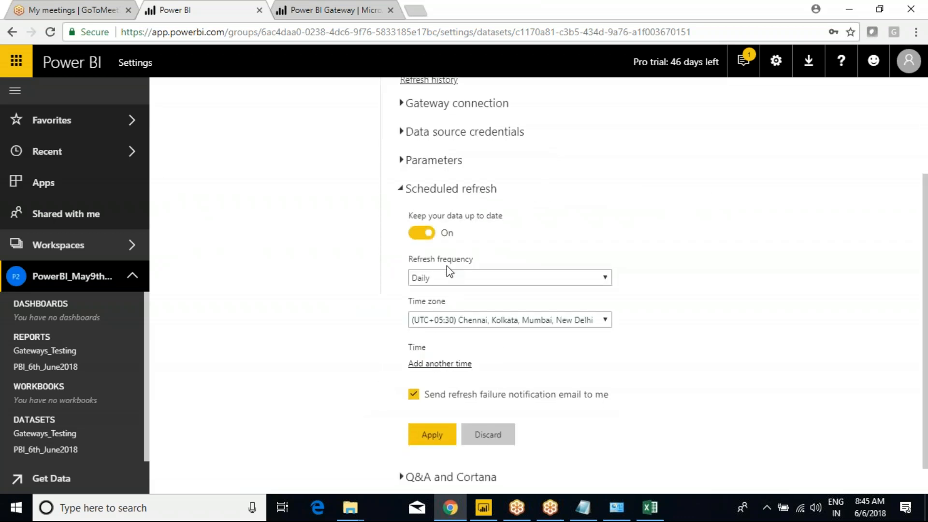
{"action": "left_click", "coordinate": [445, 279]}
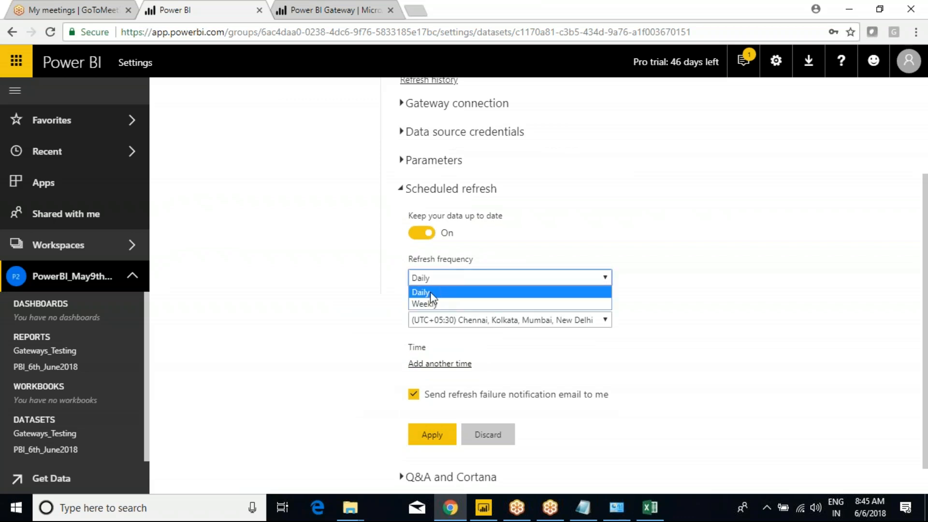
{"action": "left_click", "coordinate": [430, 291]}
{"action": "left_click", "coordinate": [437, 282]}
{"action": "left_click", "coordinate": [437, 292]}
{"action": "left_click", "coordinate": [435, 281]}
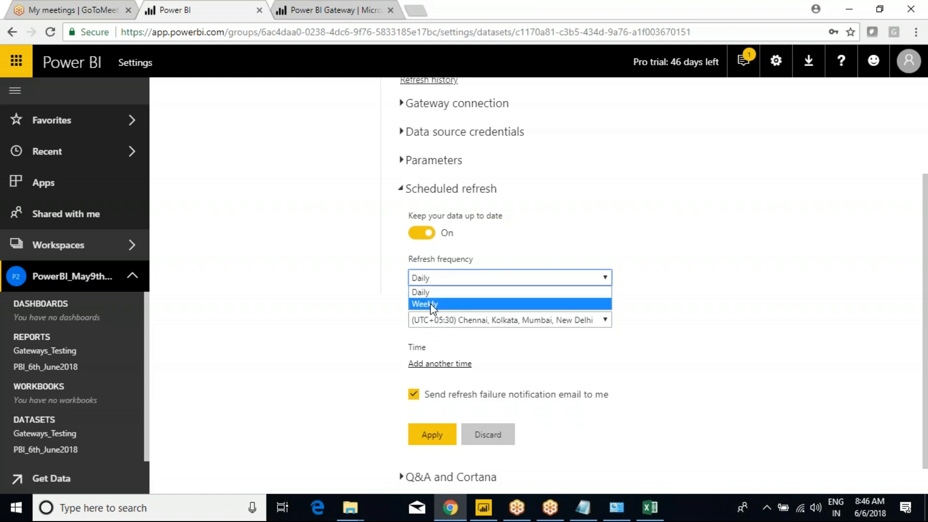
{"action": "left_click", "coordinate": [431, 304]}
Step: Keep the UTC+05:30 time zone and uncheck Sunday, leaving Monday through Friday
{"action": "scroll", "coordinate": [467, 310], "scroll_direction": "down", "scroll_amount": 1}
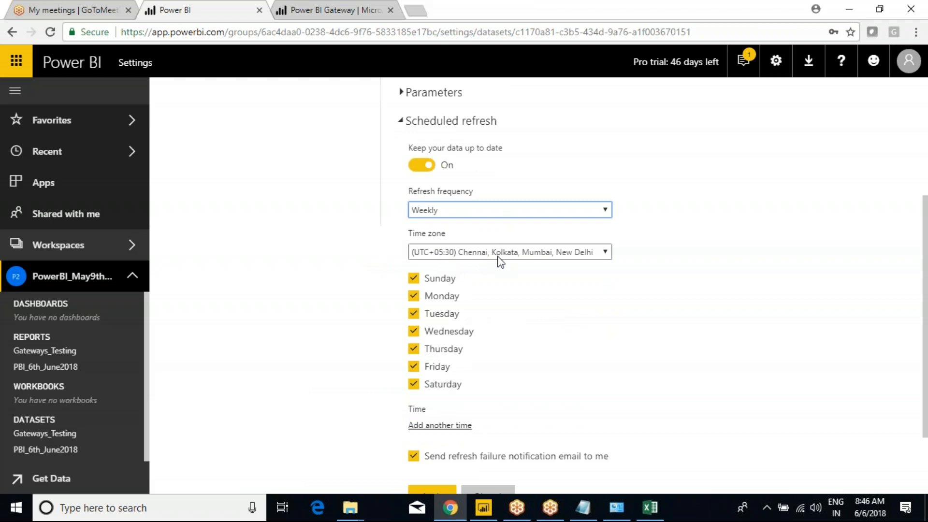
{"action": "left_click", "coordinate": [592, 257]}
{"action": "left_click", "coordinate": [591, 255]}
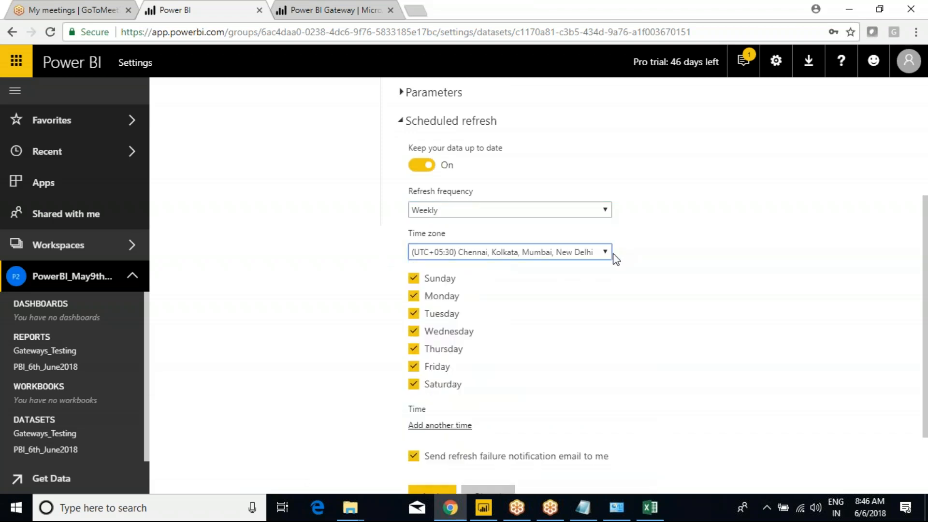
{"action": "left_click", "coordinate": [416, 279]}
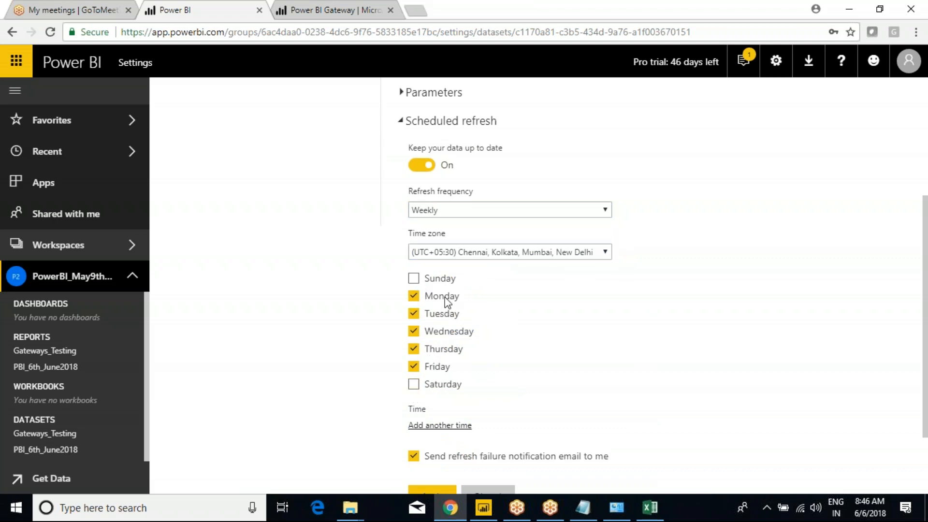
{"action": "scroll", "coordinate": [478, 375], "scroll_direction": "down", "scroll_amount": 2}
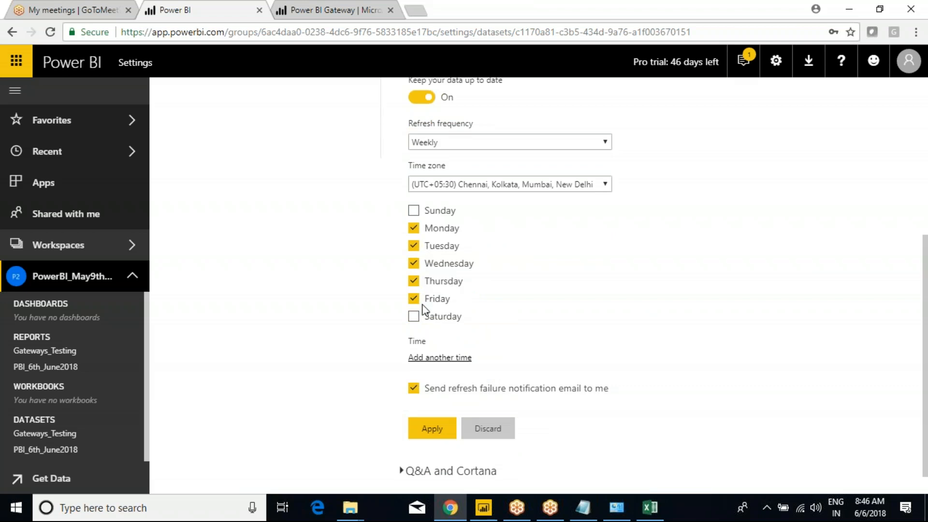
{"action": "scroll", "coordinate": [490, 360], "scroll_direction": "down", "scroll_amount": 1}
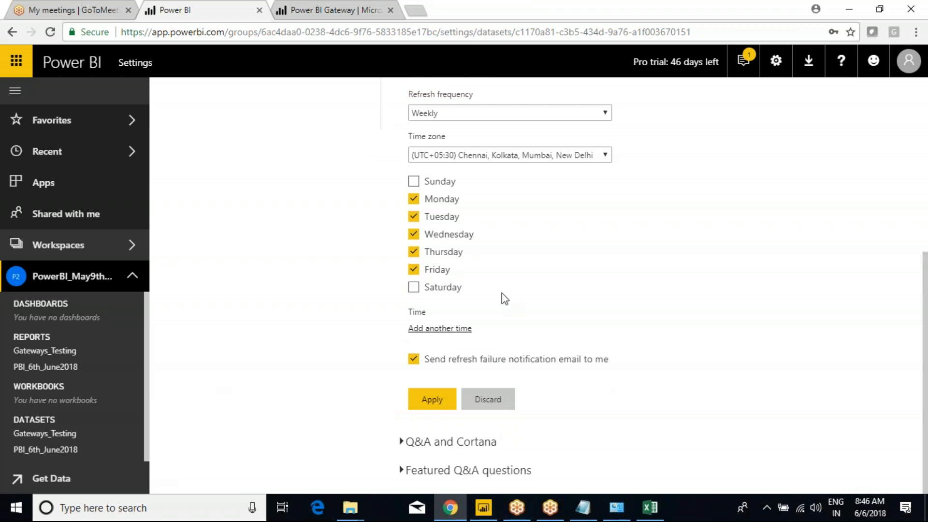
Step: Add a refresh time slot of 4:00 AM
{"action": "left_click", "coordinate": [440, 329]}
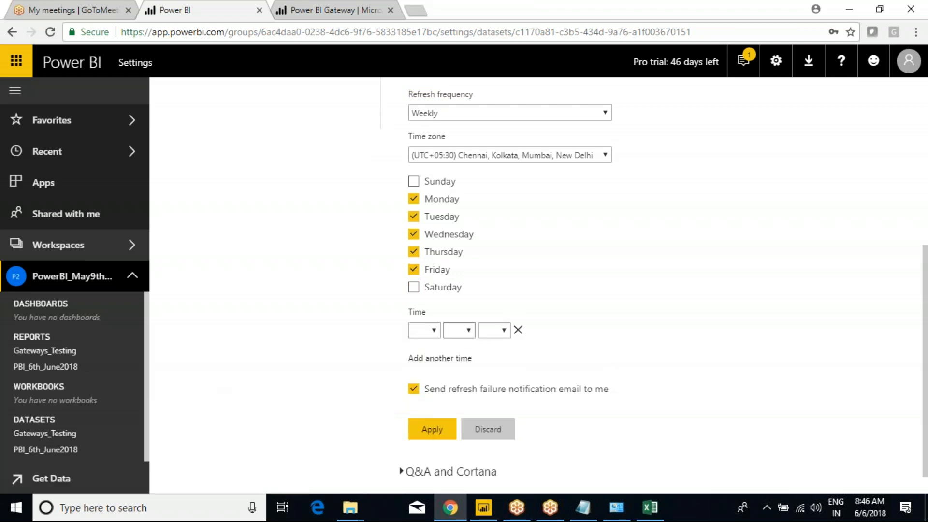
{"action": "left_click", "coordinate": [431, 332]}
{"action": "left_click", "coordinate": [415, 389]}
{"action": "left_click", "coordinate": [460, 333]}
{"action": "left_click", "coordinate": [454, 355]}
{"action": "left_click", "coordinate": [503, 334]}
{"action": "left_click", "coordinate": [495, 352]}
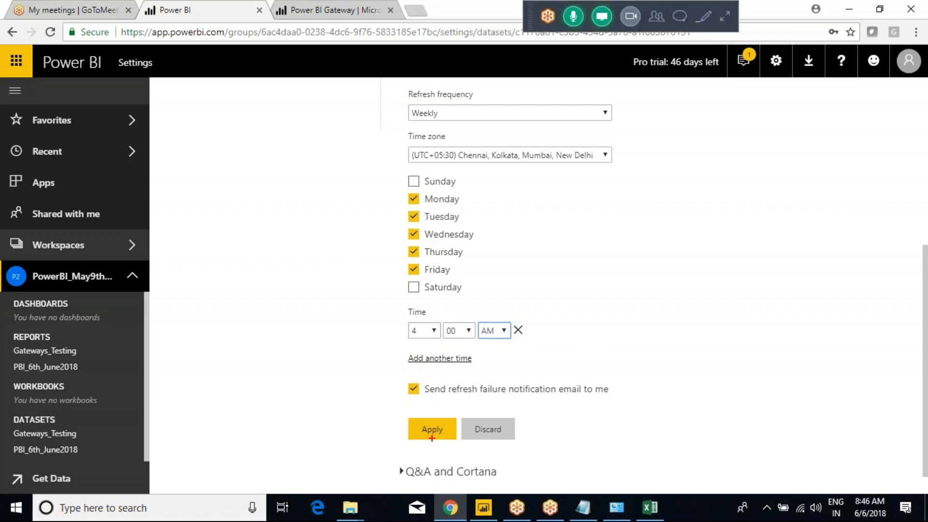
Step: Highlight the Weekly frequency and checked weekdays, then switch the frequency to Daily
{"action": "mouse_move", "coordinate": [363, 97]}
{"action": "left_mouse_down"}
{"action": "mouse_move", "coordinate": [460, 162]}
{"action": "mouse_move", "coordinate": [615, 351]}
{"action": "mouse_move", "coordinate": [641, 471]}
{"action": "left_mouse_up"}
{"action": "left_click_drag", "start_coordinate": [441, 118], "coordinate": [466, 102]}
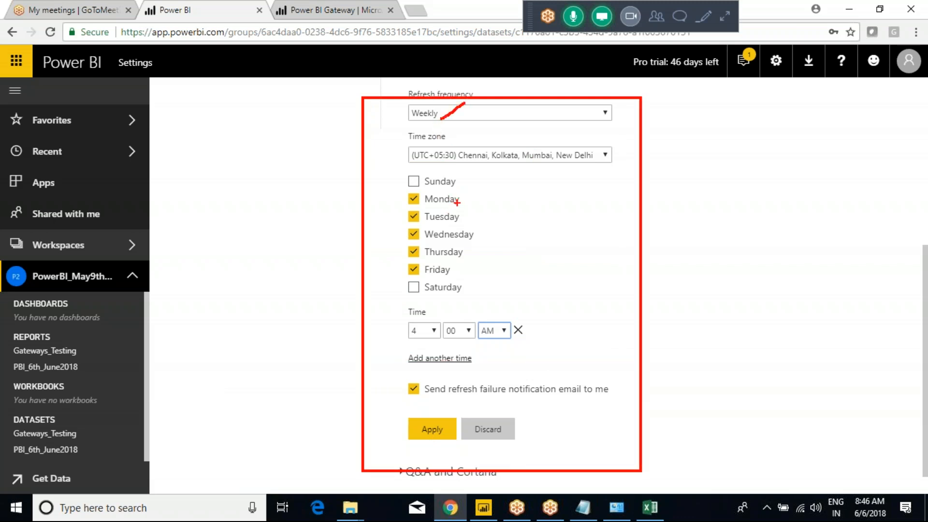
{"action": "mouse_move", "coordinate": [476, 200]}
{"action": "left_mouse_down"}
{"action": "mouse_move", "coordinate": [513, 253]}
{"action": "mouse_move", "coordinate": [504, 274]}
{"action": "left_mouse_up"}
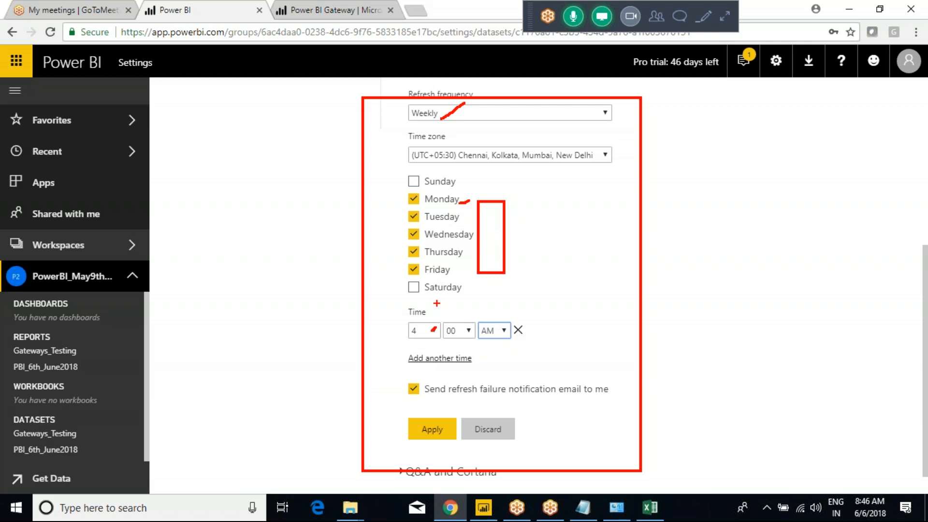
{"action": "key", "text": "Escape"}
{"action": "left_click", "coordinate": [473, 116]}
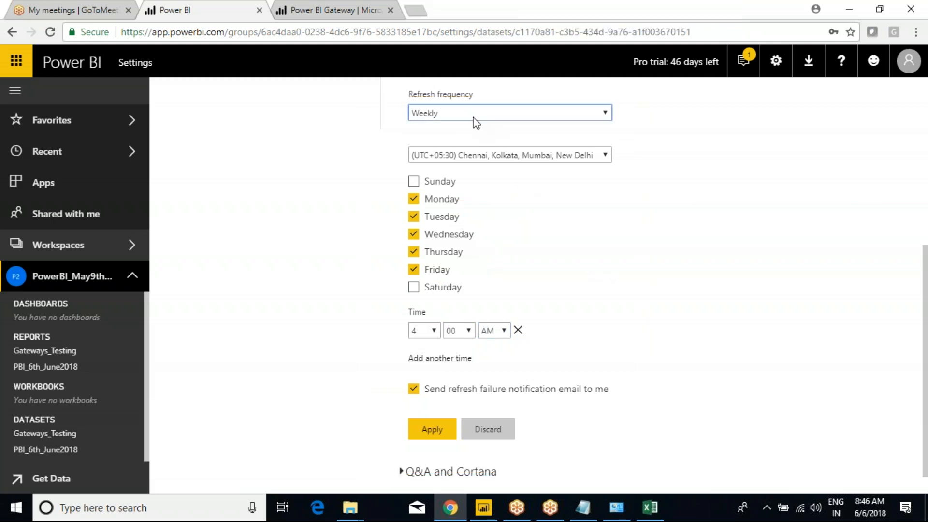
{"action": "left_click", "coordinate": [441, 128]}
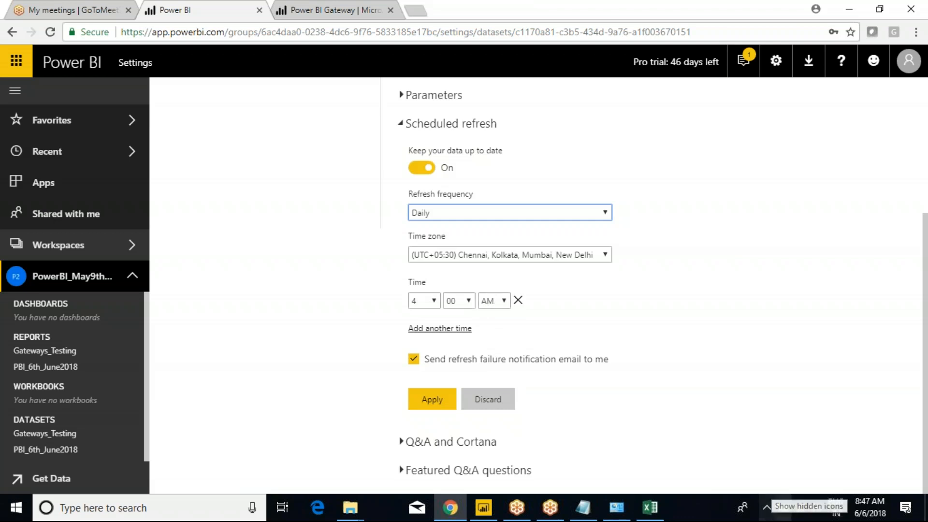
Step: Change the refresh time slot to 9:00 AM, then add and remove an extra time row
{"action": "left_click_drag", "start_coordinate": [843, 477], "coordinate": [892, 519]}
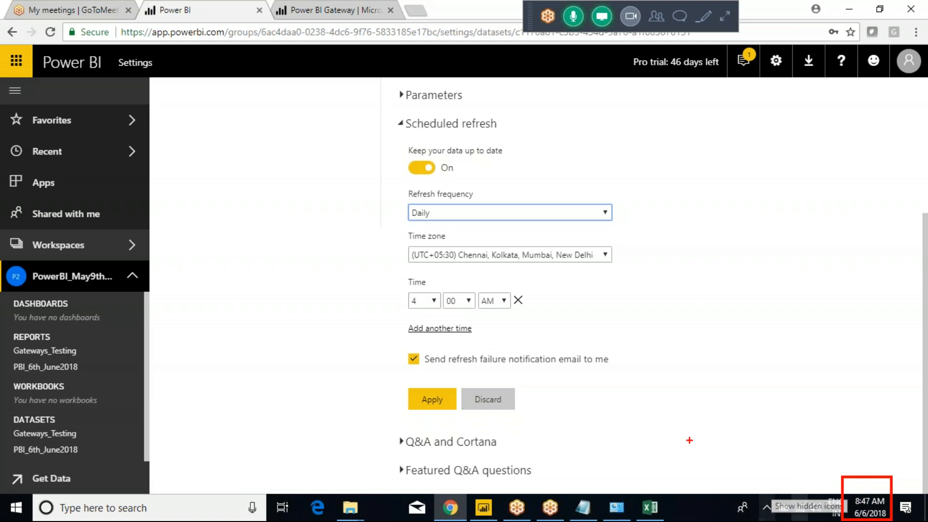
{"action": "left_click", "coordinate": [425, 301]}
{"action": "left_click", "coordinate": [416, 400]}
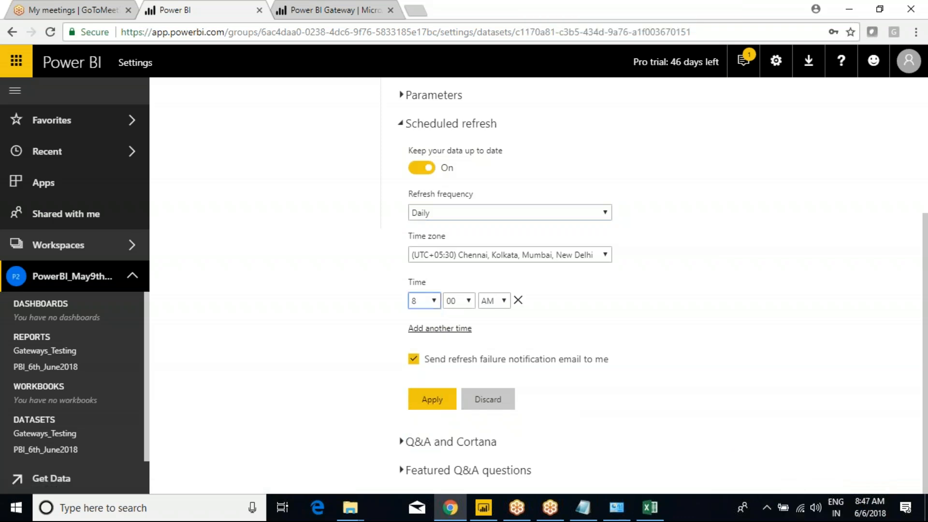
{"action": "left_click", "coordinate": [463, 300]}
{"action": "left_click", "coordinate": [455, 315]}
{"action": "left_click", "coordinate": [434, 301]}
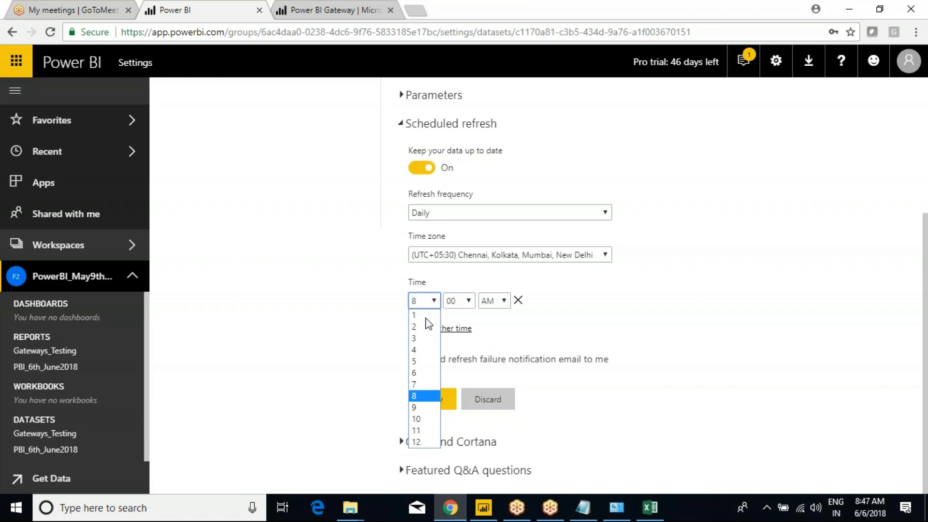
{"action": "left_click", "coordinate": [415, 406]}
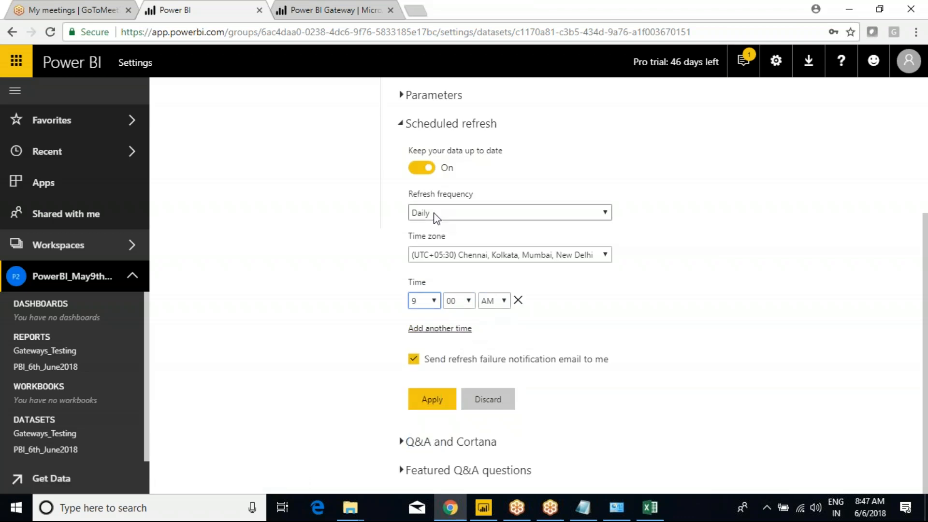
{"action": "left_click", "coordinate": [435, 329]}
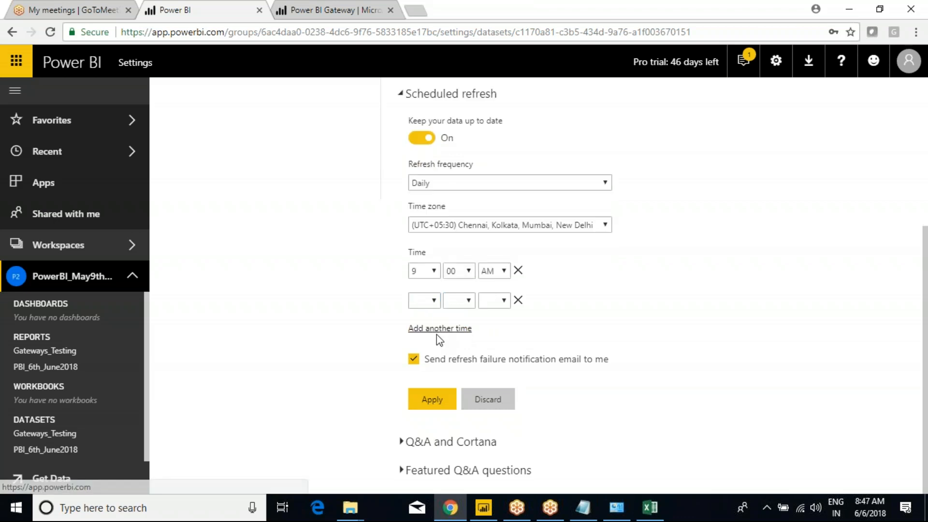
{"action": "left_click", "coordinate": [519, 300]}
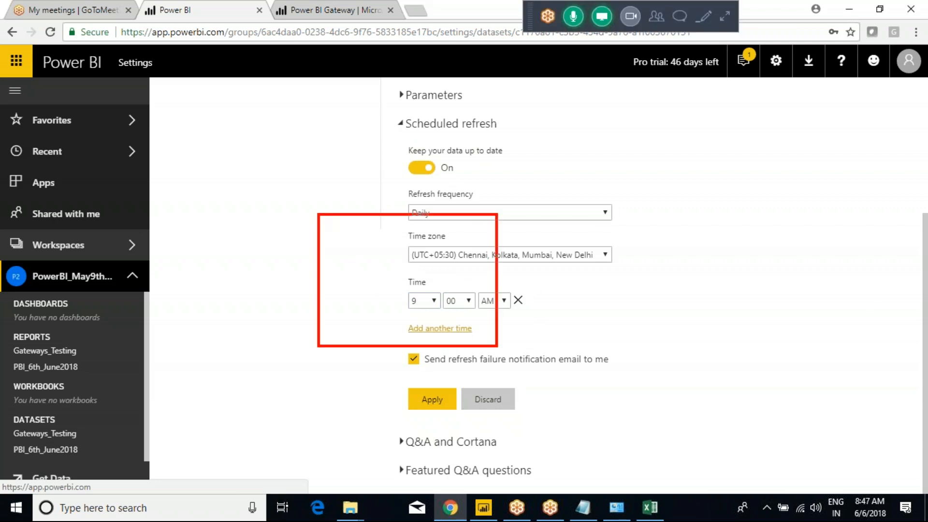
{"action": "mouse_move", "coordinate": [613, 301]}
{"action": "left_mouse_down"}
{"action": "mouse_move", "coordinate": [714, 303]}
{"action": "mouse_move", "coordinate": [696, 318]}
{"action": "left_mouse_up"}
{"action": "left_click_drag", "start_coordinate": [672, 213], "coordinate": [679, 245]}
{"action": "mouse_move", "coordinate": [671, 212]}
{"action": "left_mouse_down"}
{"action": "mouse_move", "coordinate": [677, 241]}
{"action": "mouse_move", "coordinate": [698, 245]}
{"action": "mouse_move", "coordinate": [710, 231]}
{"action": "left_mouse_up"}
{"action": "mouse_move", "coordinate": [759, 286]}
{"action": "left_mouse_down"}
{"action": "mouse_move", "coordinate": [769, 295]}
{"action": "mouse_move", "coordinate": [754, 307]}
{"action": "mouse_move", "coordinate": [761, 292]}
{"action": "mouse_move", "coordinate": [793, 314]}
{"action": "mouse_move", "coordinate": [797, 296]}
{"action": "mouse_move", "coordinate": [806, 306]}
{"action": "mouse_move", "coordinate": [821, 293]}
{"action": "mouse_move", "coordinate": [814, 317]}
{"action": "mouse_move", "coordinate": [824, 315]}
{"action": "left_mouse_up"}
{"action": "mouse_move", "coordinate": [842, 284]}
{"action": "left_mouse_down"}
{"action": "mouse_move", "coordinate": [833, 319]}
{"action": "mouse_move", "coordinate": [837, 297]}
{"action": "left_mouse_up"}
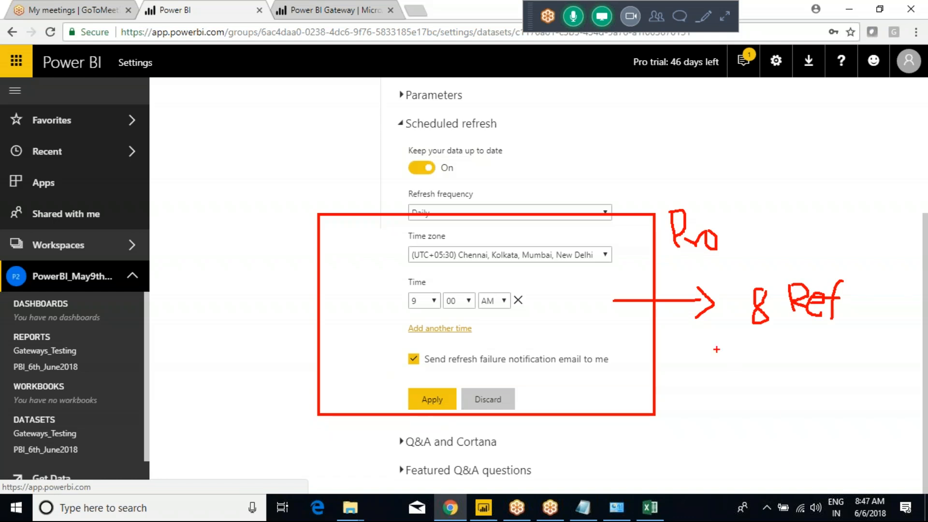
{"action": "key", "text": "Escape"}
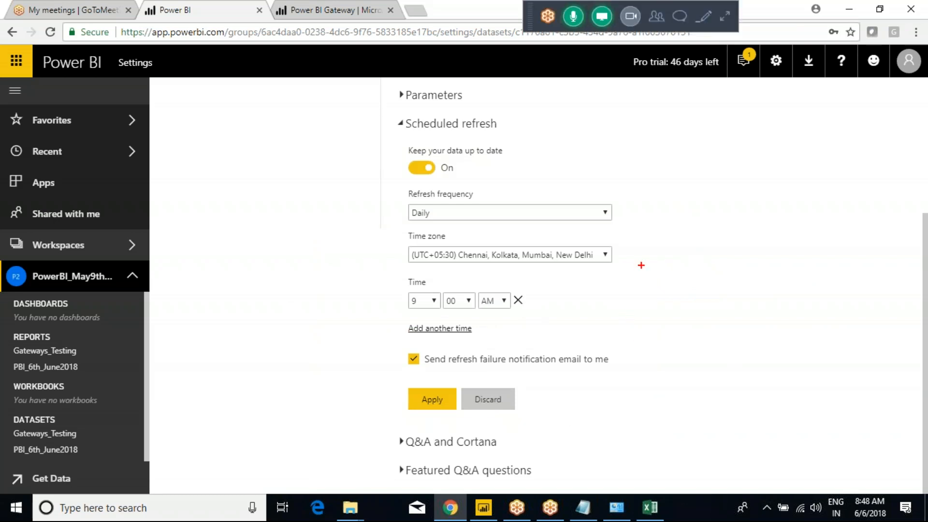
{"action": "left_click_drag", "start_coordinate": [637, 249], "coordinate": [789, 449]}
{"action": "mouse_move", "coordinate": [722, 332]}
{"action": "left_mouse_down"}
{"action": "mouse_move", "coordinate": [729, 370]}
{"action": "mouse_move", "coordinate": [731, 335]}
{"action": "left_mouse_up"}
{"action": "mouse_move", "coordinate": [671, 271]}
{"action": "left_mouse_down"}
{"action": "mouse_move", "coordinate": [673, 305]}
{"action": "mouse_move", "coordinate": [686, 280]}
{"action": "mouse_move", "coordinate": [675, 292]}
{"action": "mouse_move", "coordinate": [709, 286]}
{"action": "mouse_move", "coordinate": [722, 300]}
{"action": "left_mouse_up"}
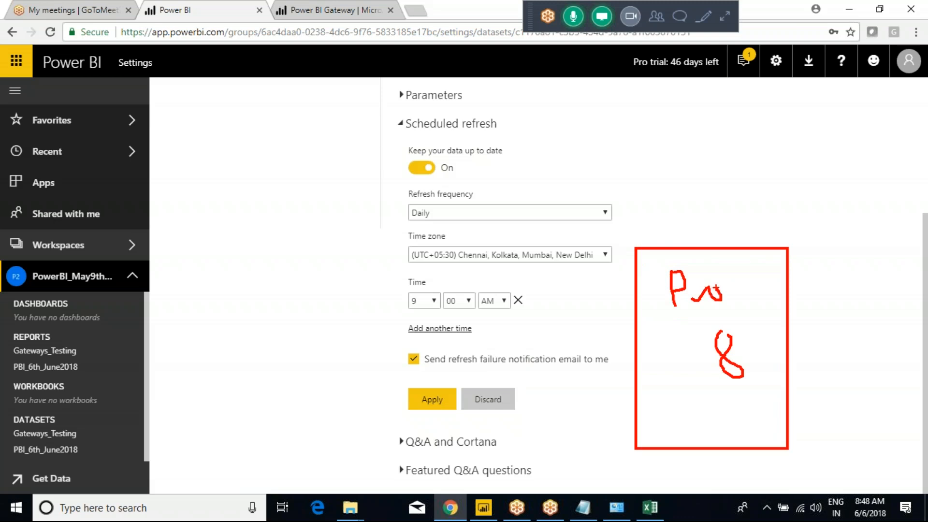
{"action": "key", "text": "Escape"}
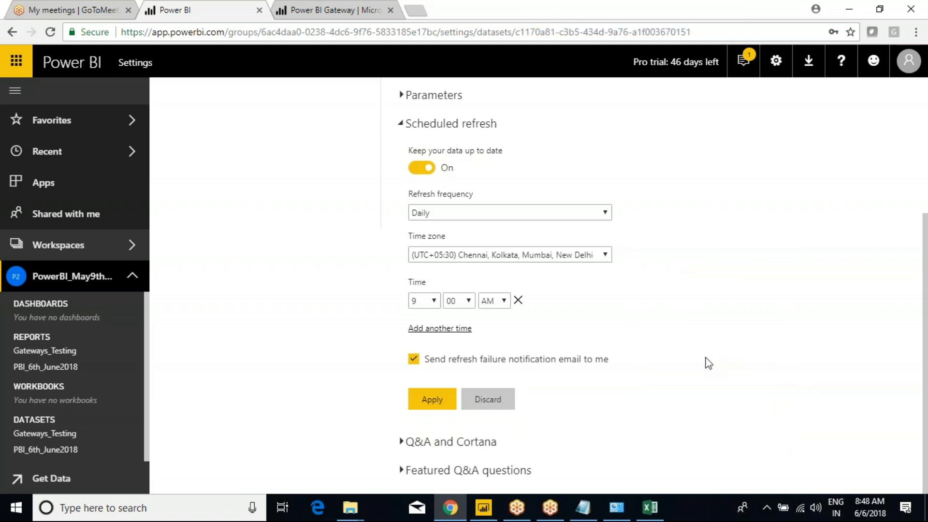
{"action": "key", "text": "ctrl+2"}
{"action": "mouse_move", "coordinate": [371, 265]}
{"action": "left_mouse_down"}
{"action": "mouse_move", "coordinate": [589, 332]}
{"action": "mouse_move", "coordinate": [570, 309]}
{"action": "mouse_move", "coordinate": [619, 304]}
{"action": "left_mouse_up"}
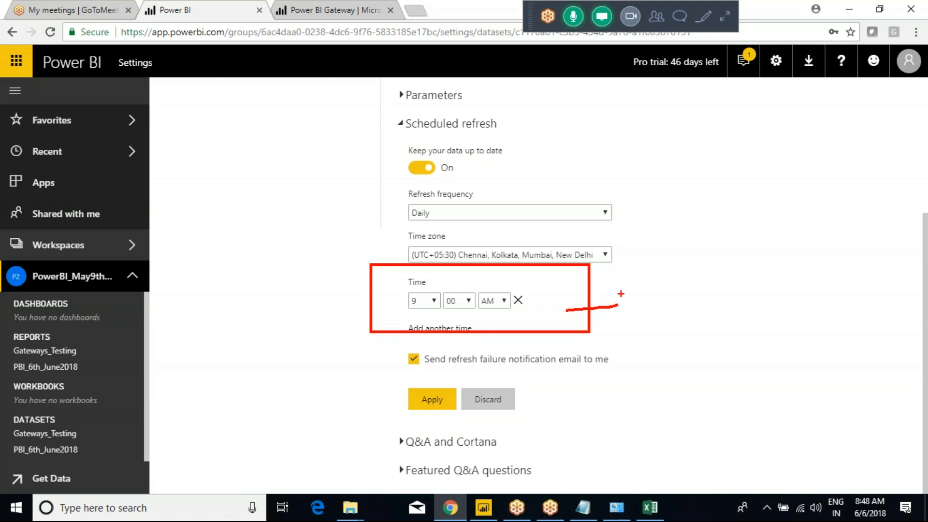
{"action": "key", "text": "Escape"}
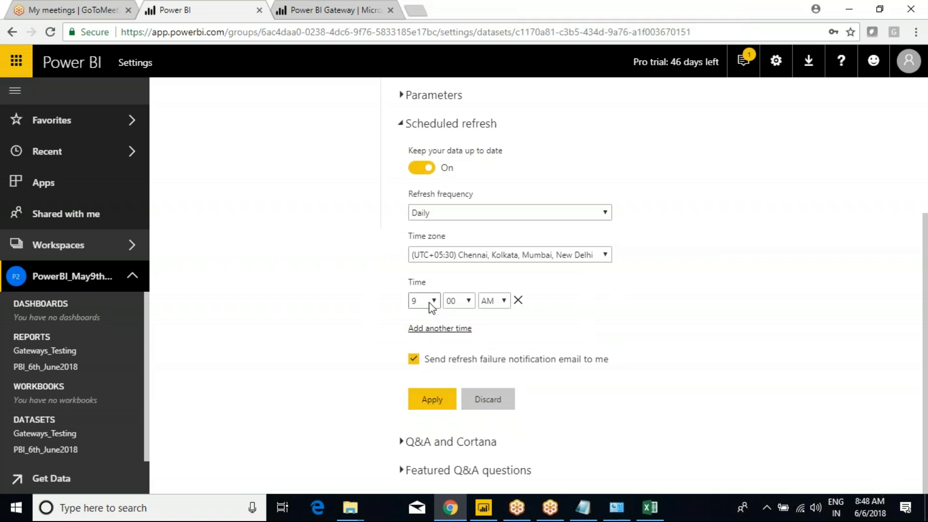
{"action": "left_click", "coordinate": [461, 303]}
Step: Apply the daily 9:00 AM schedule and check Gateways_Testing's next refresh (Jun 06 2018 09:00)
{"action": "left_click", "coordinate": [453, 316]}
{"action": "left_click", "coordinate": [436, 404]}
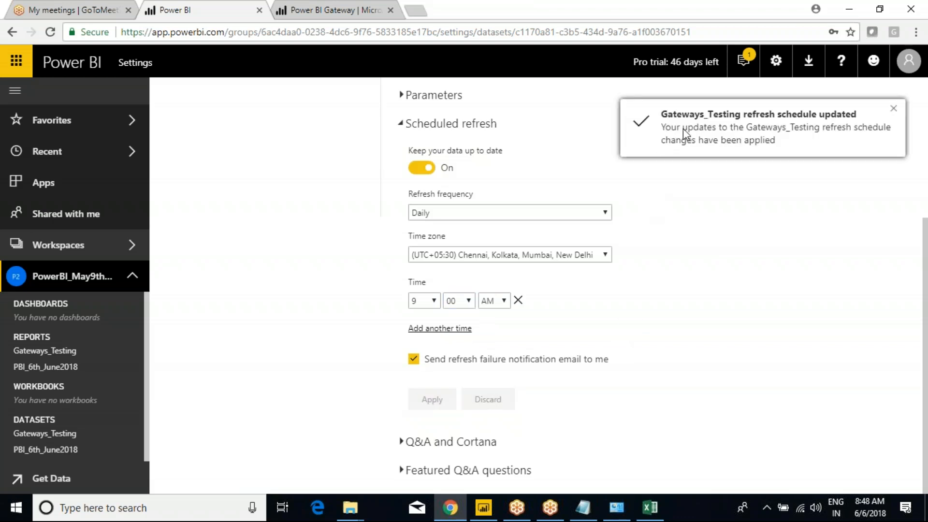
{"action": "left_click", "coordinate": [894, 109]}
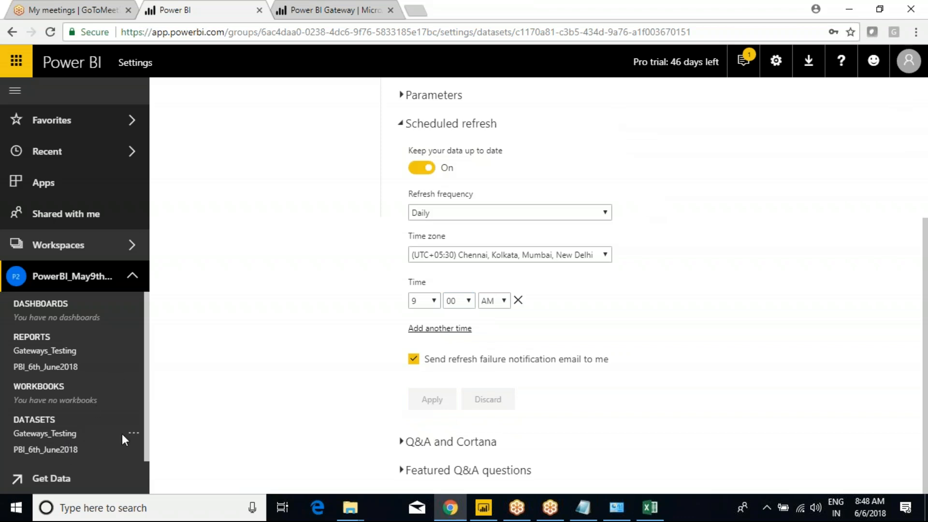
{"action": "left_click", "coordinate": [131, 437]}
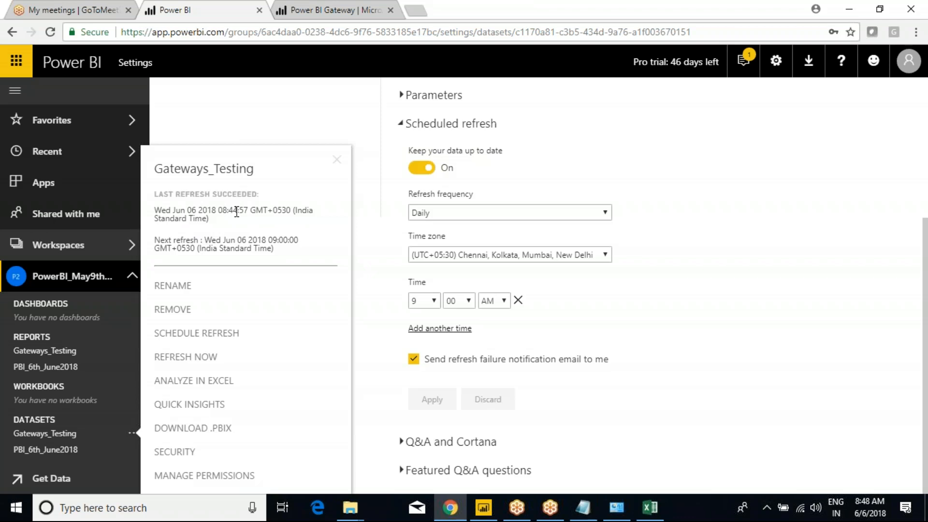
{"action": "left_click_drag", "start_coordinate": [155, 240], "coordinate": [202, 240]}
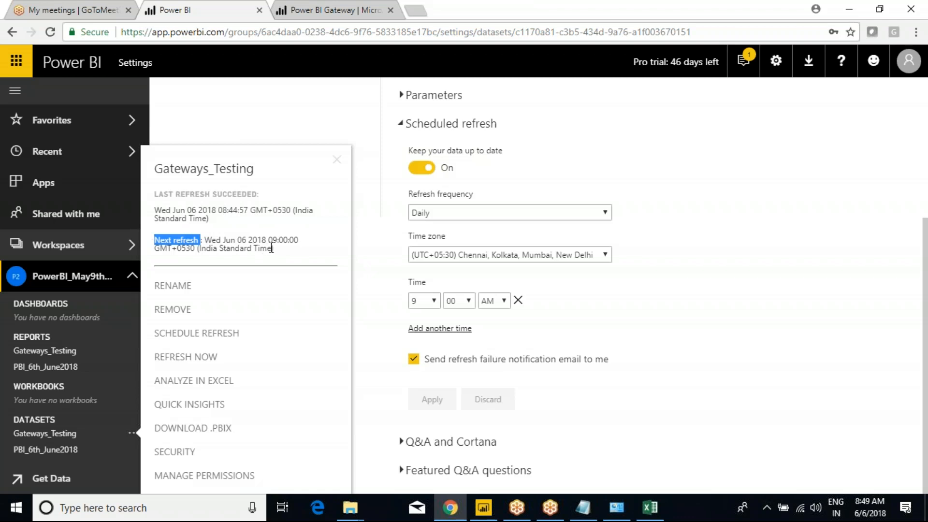
{"action": "left_click_drag", "start_coordinate": [272, 240], "coordinate": [300, 240]}
{"action": "left_click", "coordinate": [242, 252]}
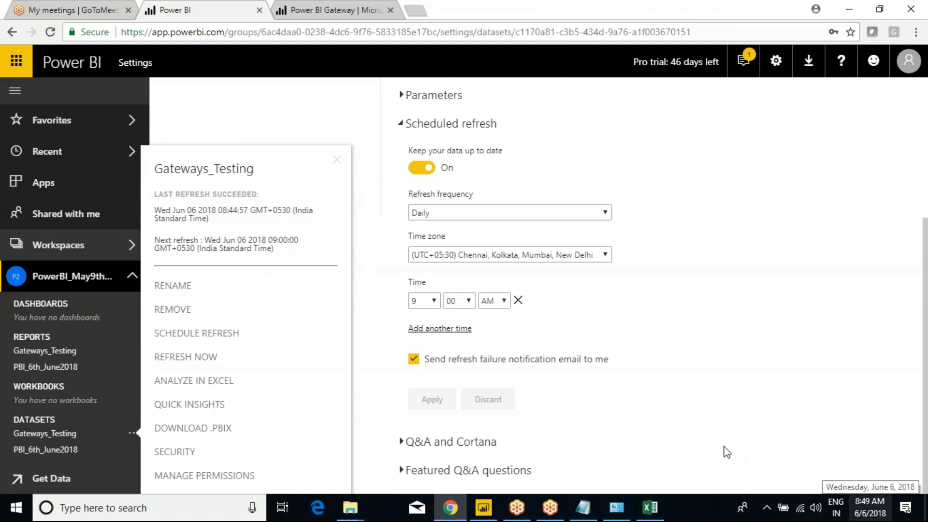
{"action": "left_click_drag", "start_coordinate": [161, 210], "coordinate": [205, 216]}
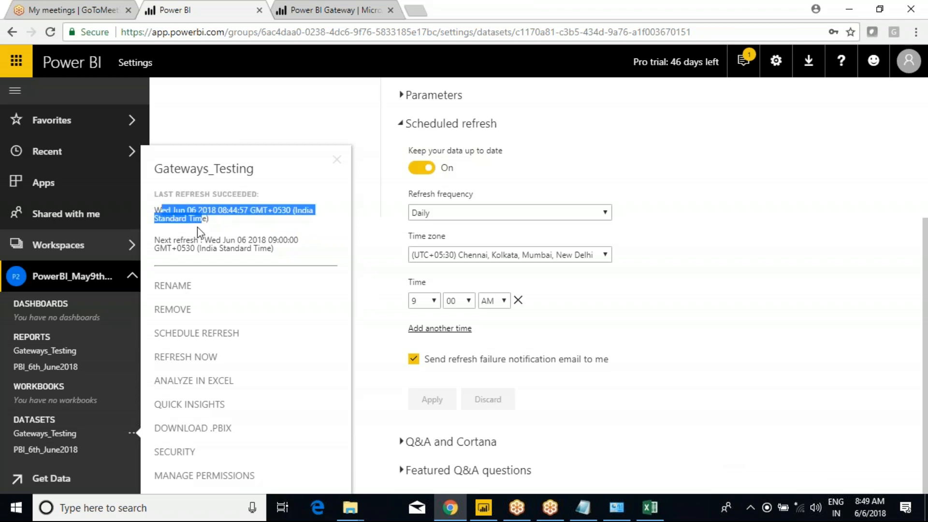
{"action": "left_click", "coordinate": [197, 211]}
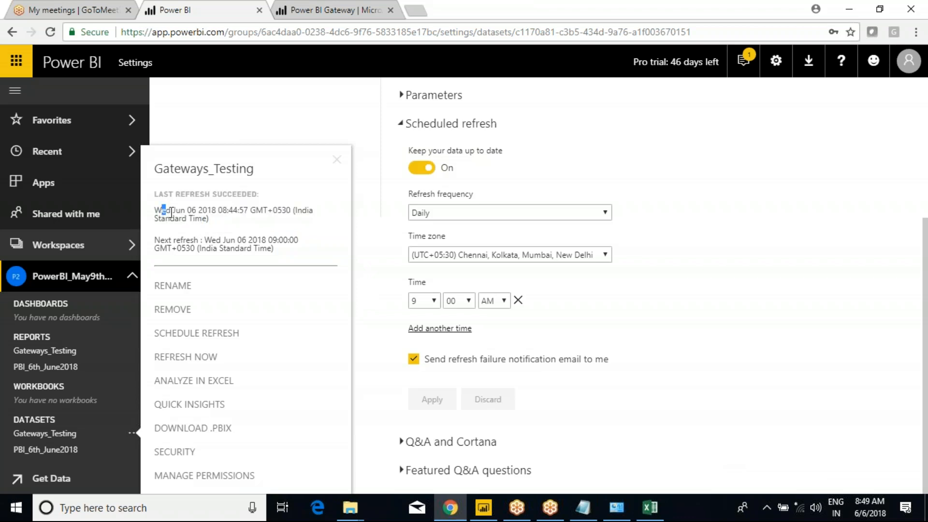
{"action": "left_click_drag", "start_coordinate": [162, 211], "coordinate": [210, 220]}
{"action": "left_click", "coordinate": [256, 214]}
{"action": "left_click_drag", "start_coordinate": [203, 240], "coordinate": [222, 240]}
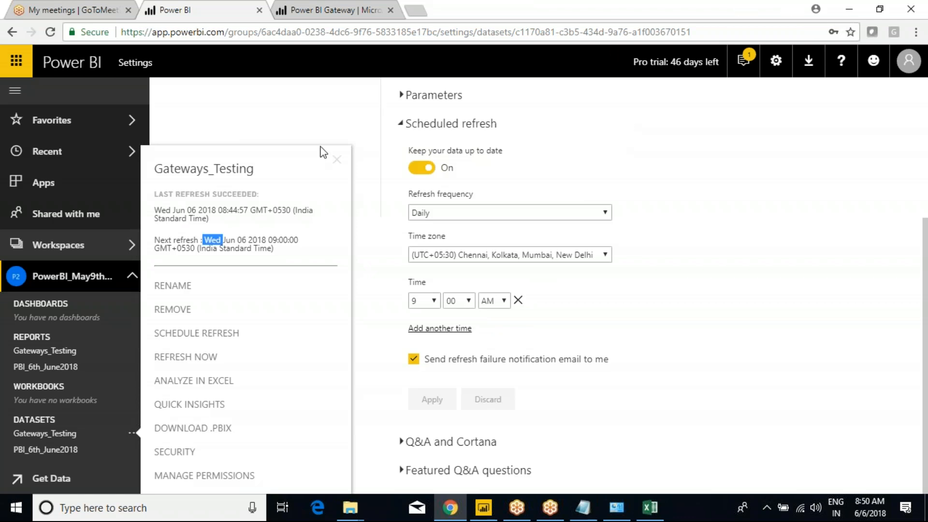
Step: Close the refresh details flyout and open Gateways_Testing as a blank report with DeptName, EmpName, Marks
{"action": "left_click", "coordinate": [337, 126]}
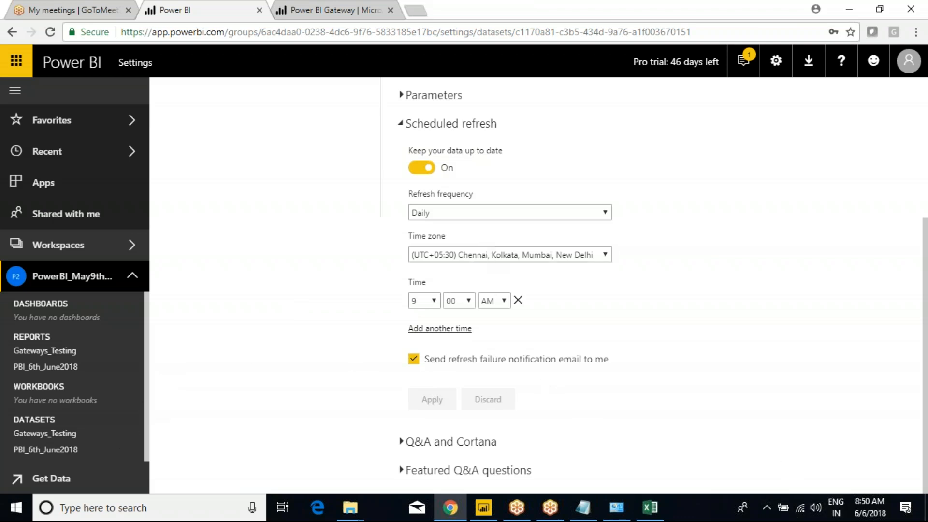
{"action": "left_click", "coordinate": [39, 434]}
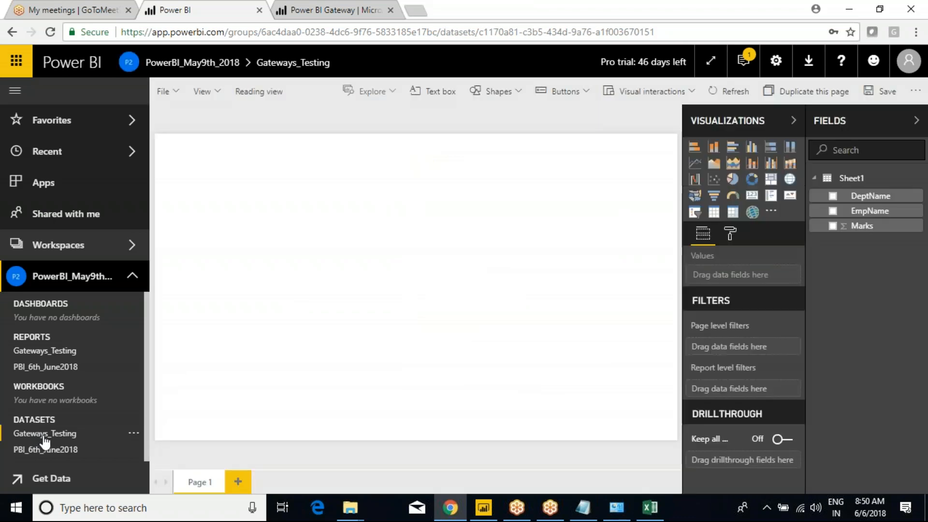
Step: Open the Gateways_Testing report, check its dataset's refresh details, then switch to the Emp workbook in Excel
{"action": "left_click", "coordinate": [45, 351]}
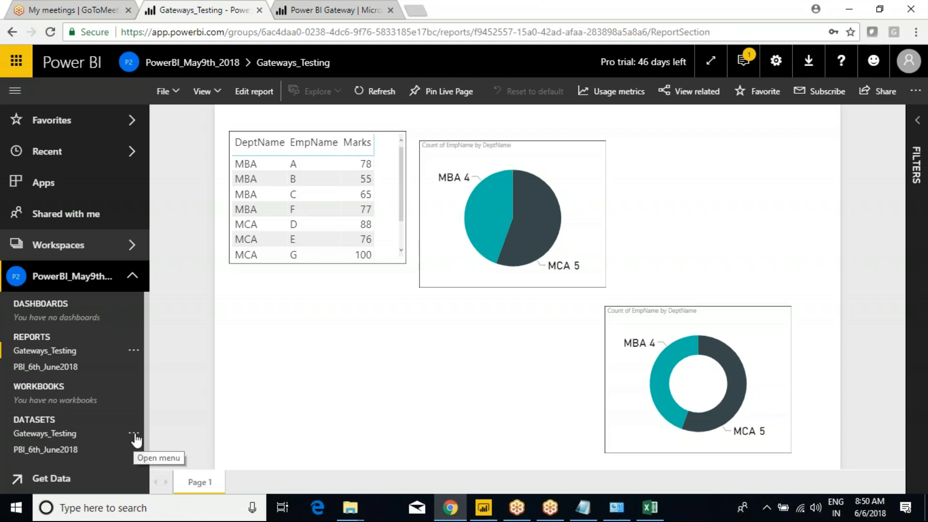
{"action": "left_click", "coordinate": [135, 434]}
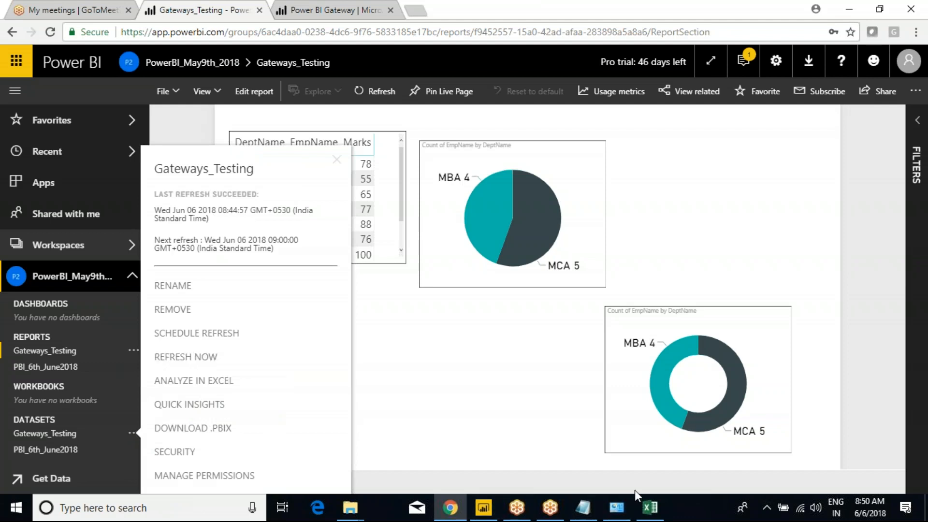
{"action": "left_click", "coordinate": [650, 508]}
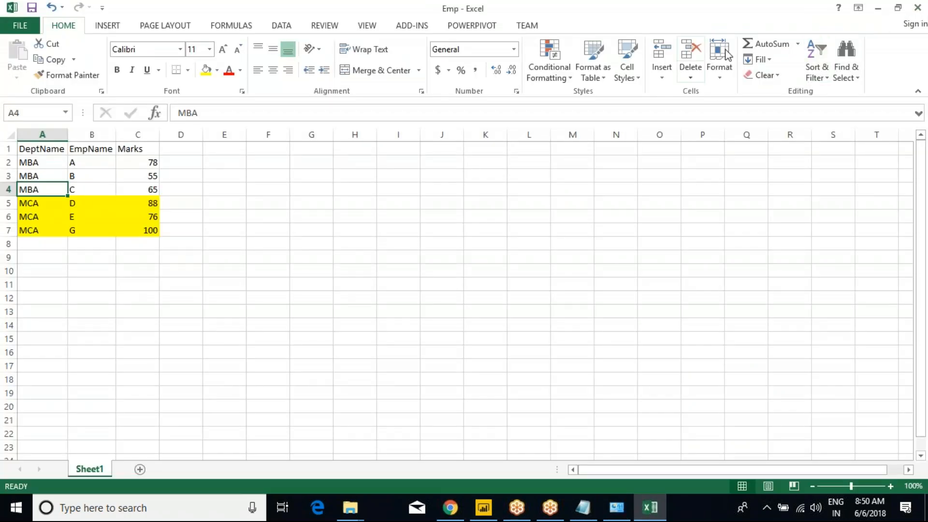
Step: Bring up the meeting Recording Manager, move it aside and minimize it
{"action": "key", "text": "alt+Tab"}
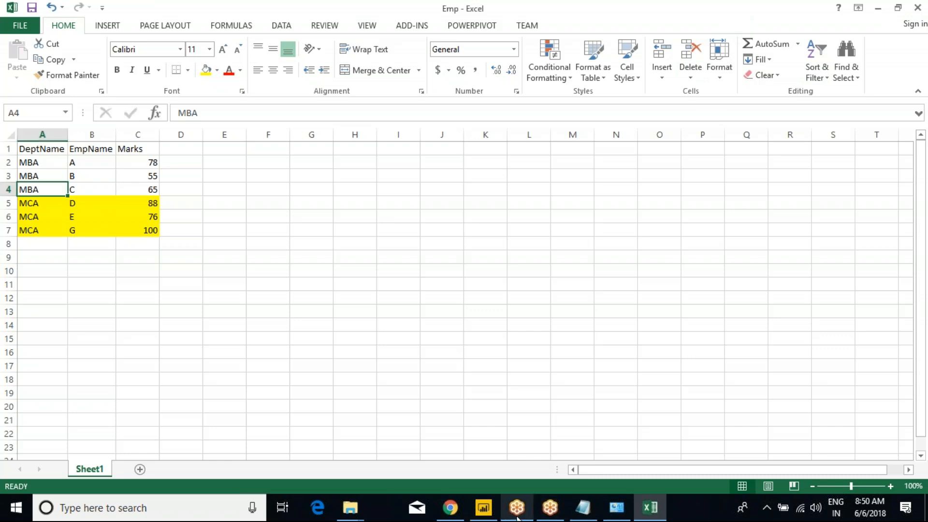
{"action": "left_click", "coordinate": [526, 449]}
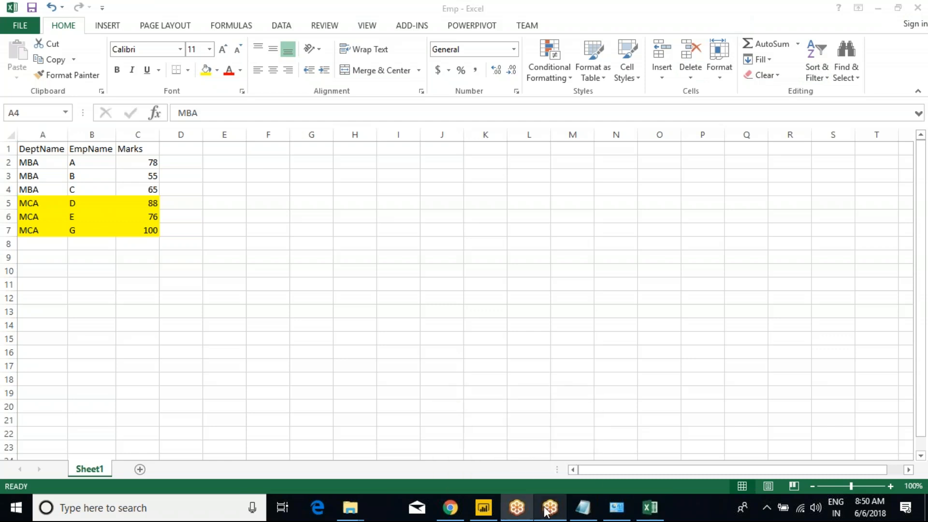
{"action": "mouse_move", "coordinate": [550, 508]}
{"action": "left_click", "coordinate": [542, 432]}
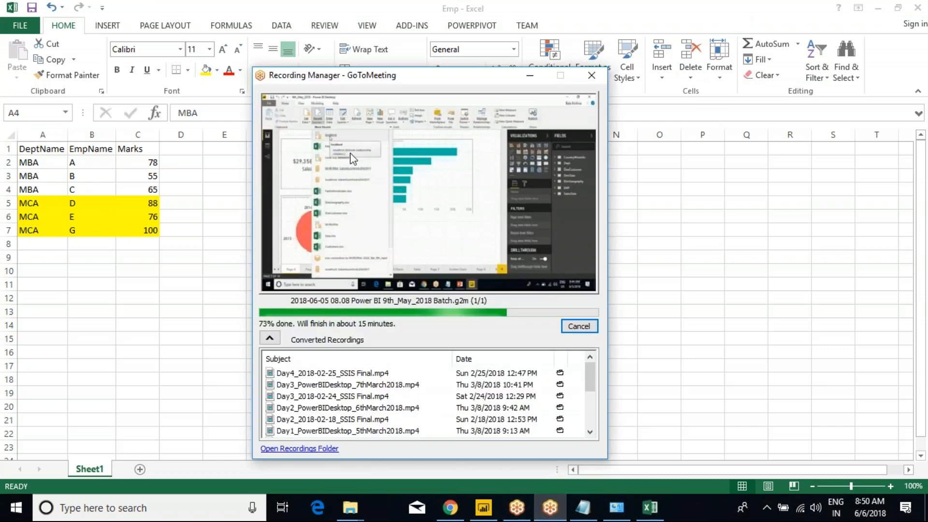
{"action": "left_click_drag", "start_coordinate": [448, 80], "coordinate": [300, 37]}
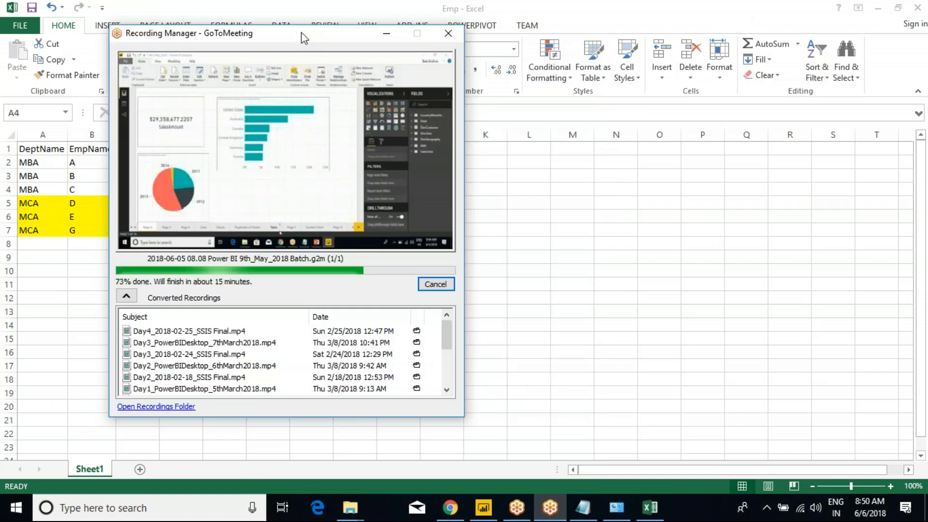
{"action": "left_click", "coordinate": [386, 35]}
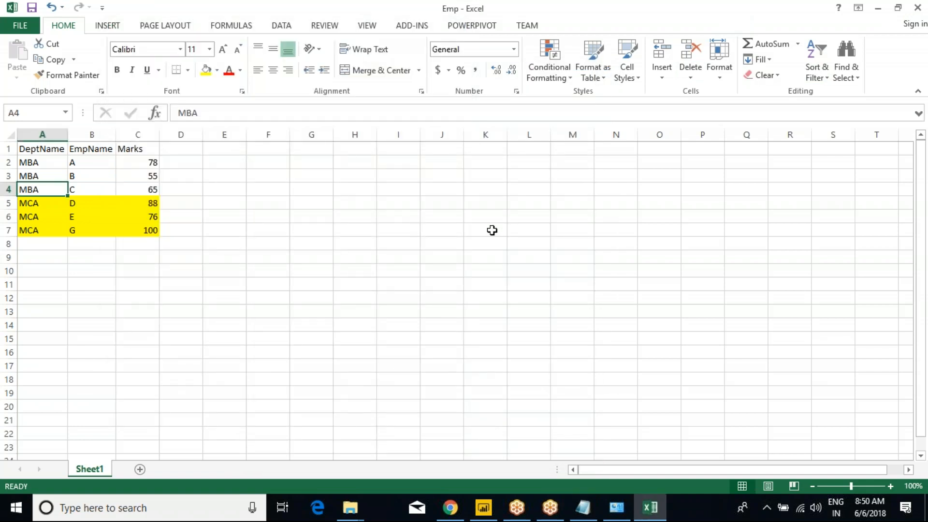
Step: Close Power BI Desktop saving the report changes, then save the class notes in Notepad
{"action": "mouse_move", "coordinate": [484, 508]}
{"action": "left_click", "coordinate": [488, 454]}
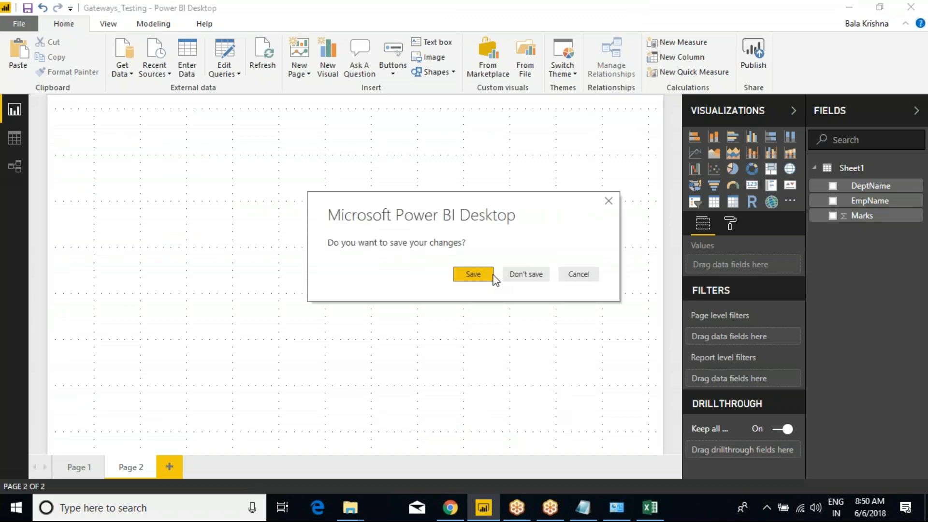
{"action": "left_click", "coordinate": [488, 275]}
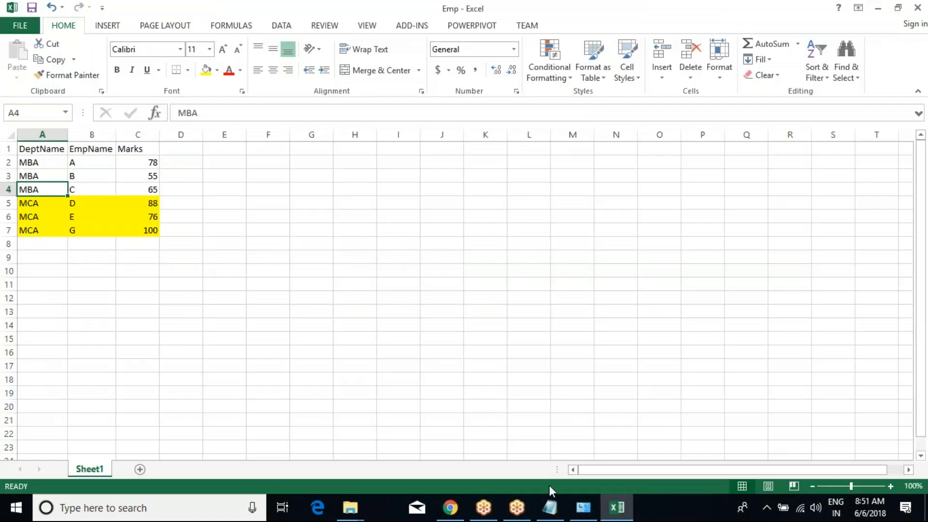
{"action": "left_click", "coordinate": [550, 505]}
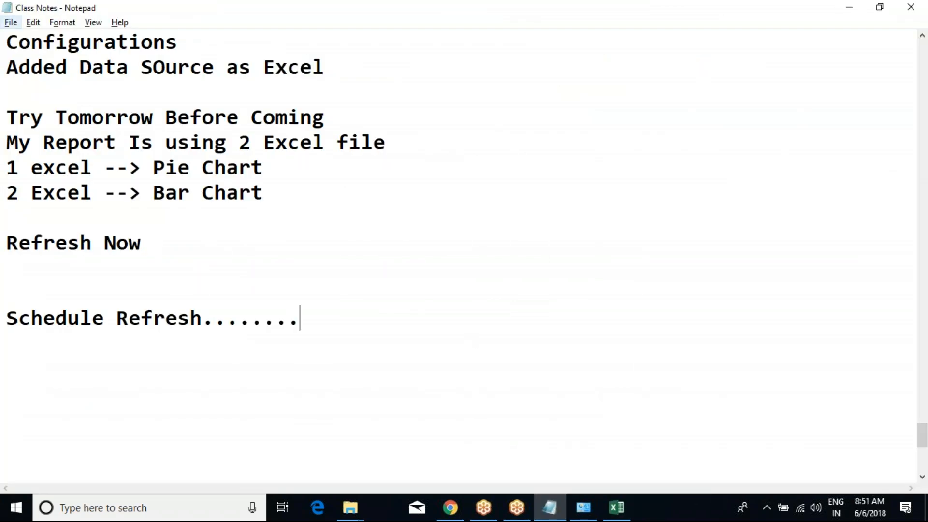
{"action": "left_click", "coordinate": [11, 23]}
{"action": "left_click", "coordinate": [39, 70]}
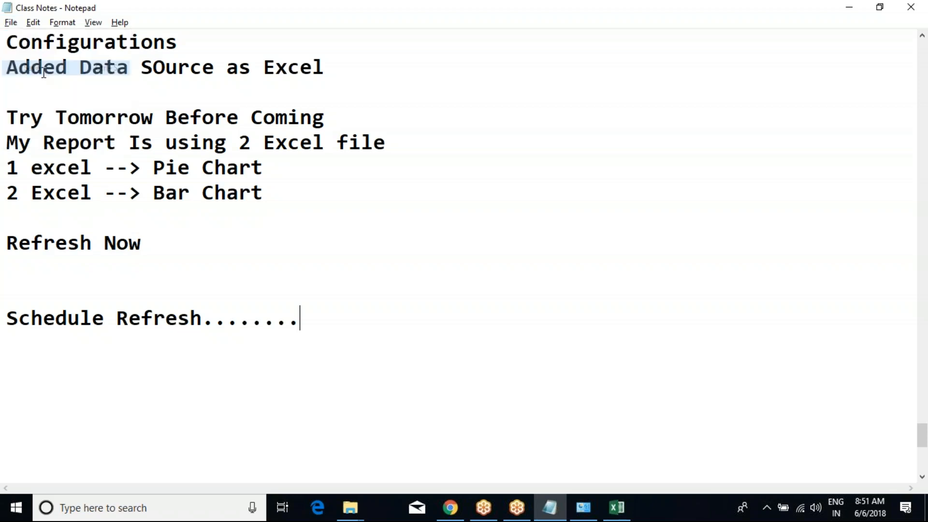
Step: Close the System Information window, select A2:C7 in the Emp workbook, and close Excel
{"action": "left_click", "coordinate": [583, 513]}
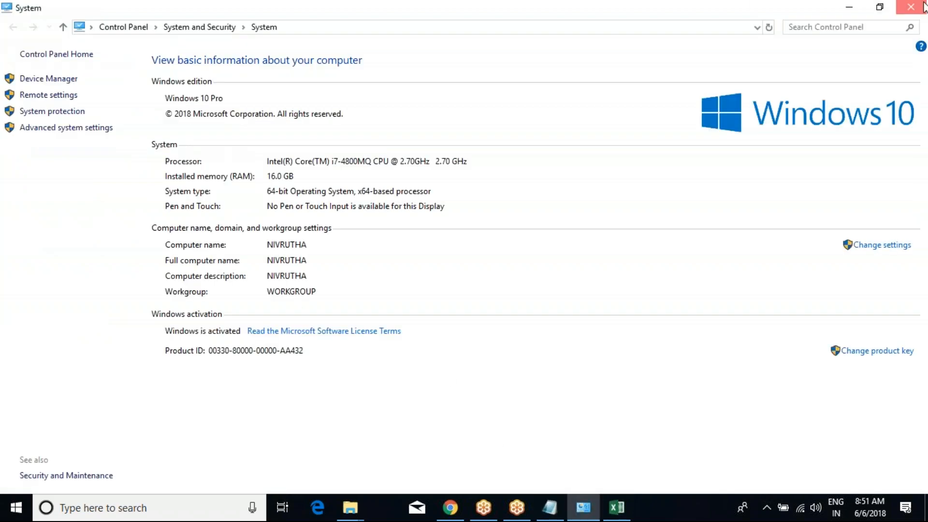
{"action": "left_click", "coordinate": [912, 7]}
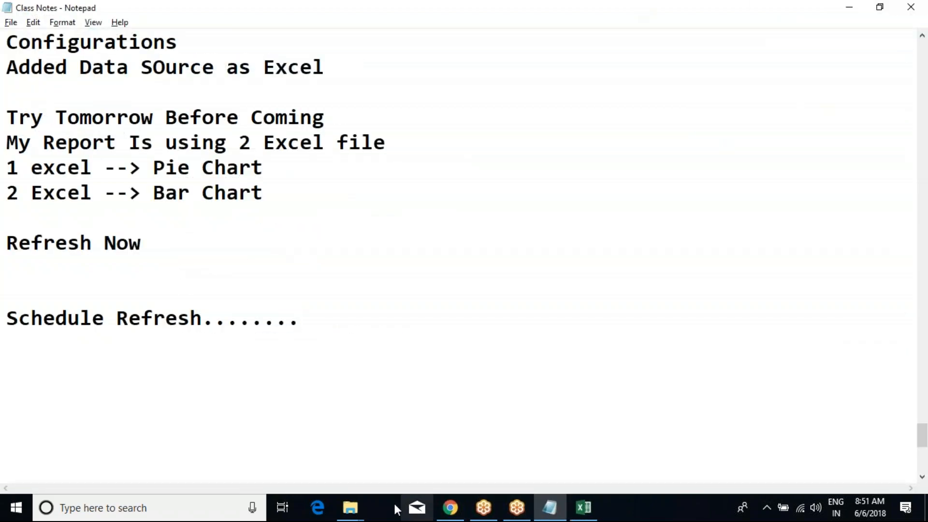
{"action": "left_click", "coordinate": [584, 508]}
{"action": "left_click", "coordinate": [152, 216]}
{"action": "left_click_drag", "start_coordinate": [34, 163], "coordinate": [137, 226]}
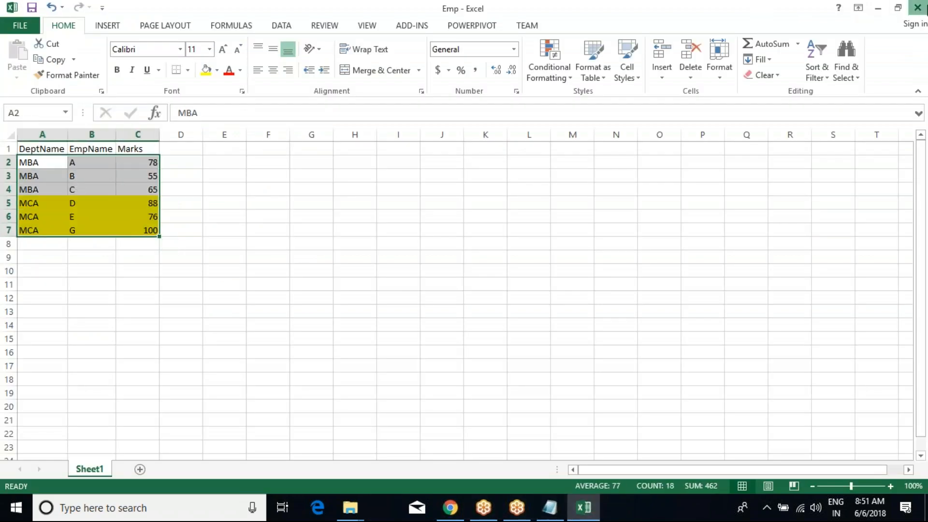
{"action": "left_click", "coordinate": [917, 8]}
Step: Return to the Gateways_Testing report in Chrome and close the dataset options
{"action": "left_click", "coordinate": [234, 265]}
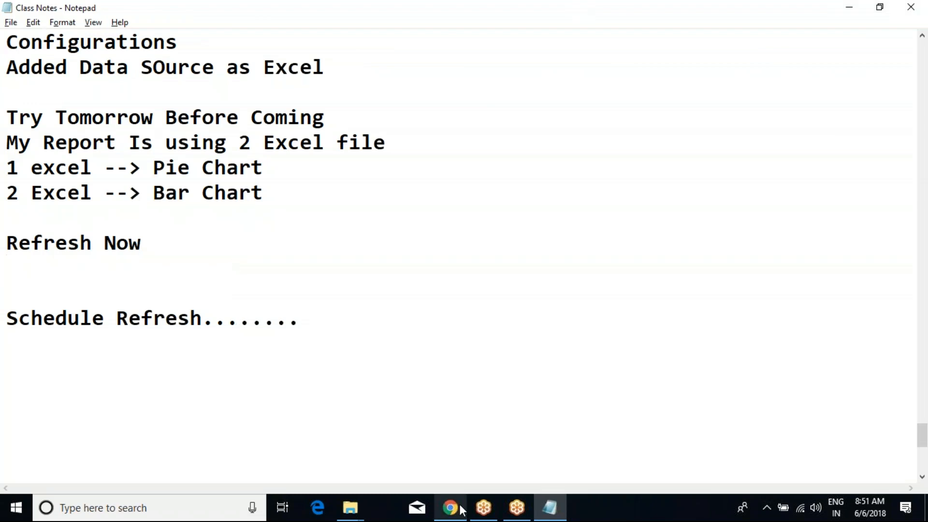
{"action": "left_click", "coordinate": [462, 510]}
{"action": "left_click", "coordinate": [515, 319]}
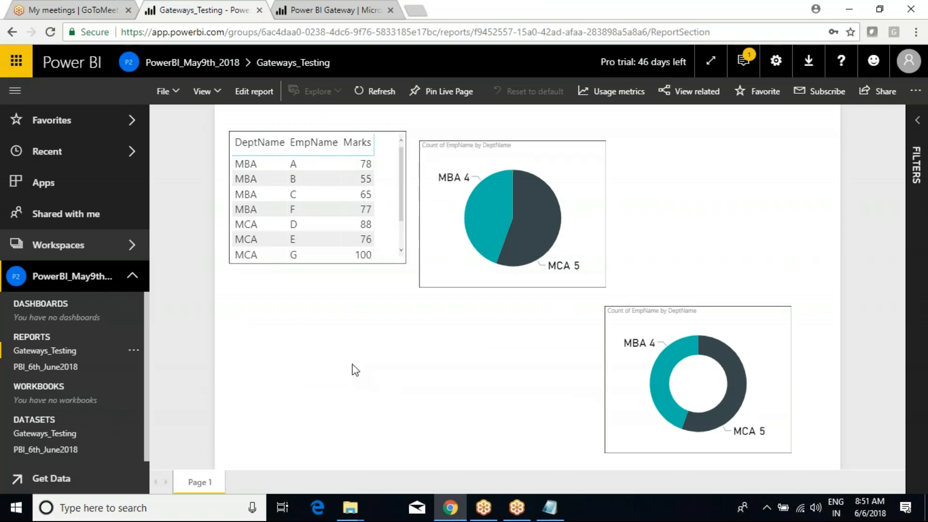
Step: Dismiss the report's options menu and open the Gateways_Testing dataset in a new report editor
{"action": "left_click", "coordinate": [134, 351]}
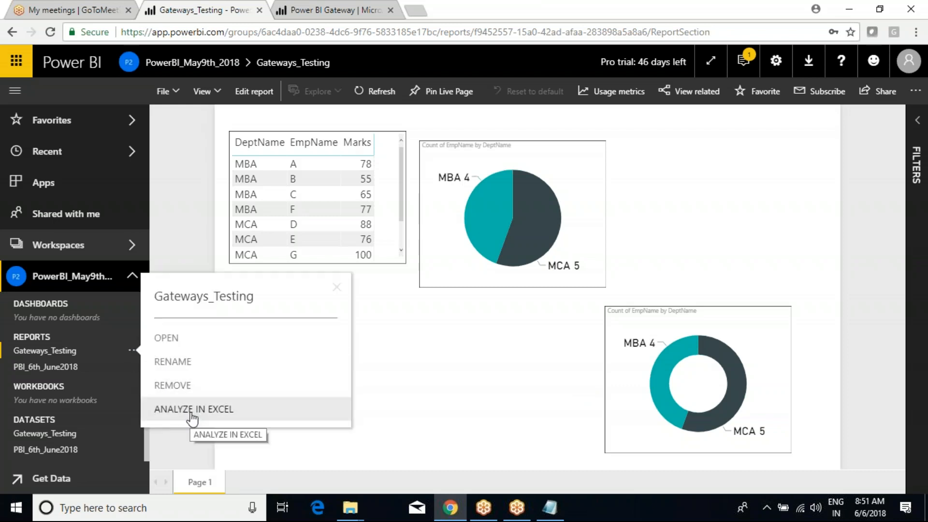
{"action": "left_click", "coordinate": [281, 445]}
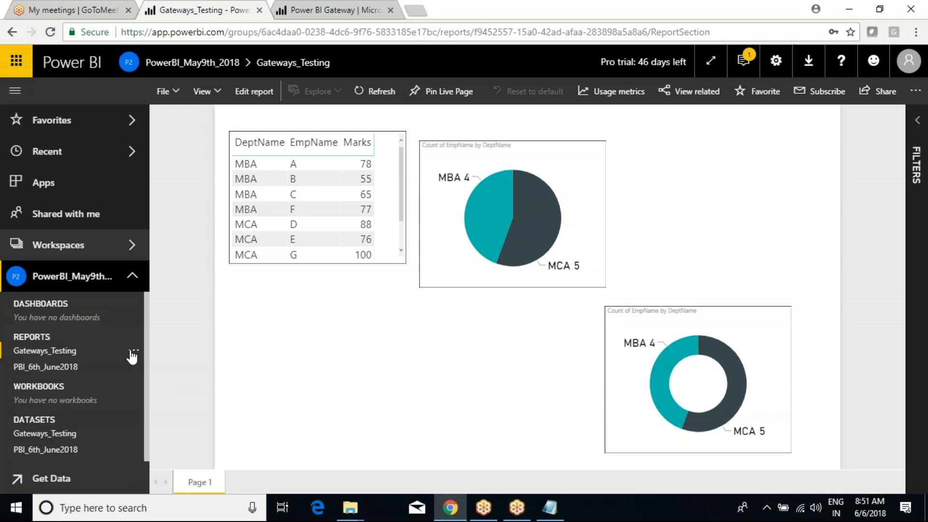
{"action": "left_click", "coordinate": [40, 433]}
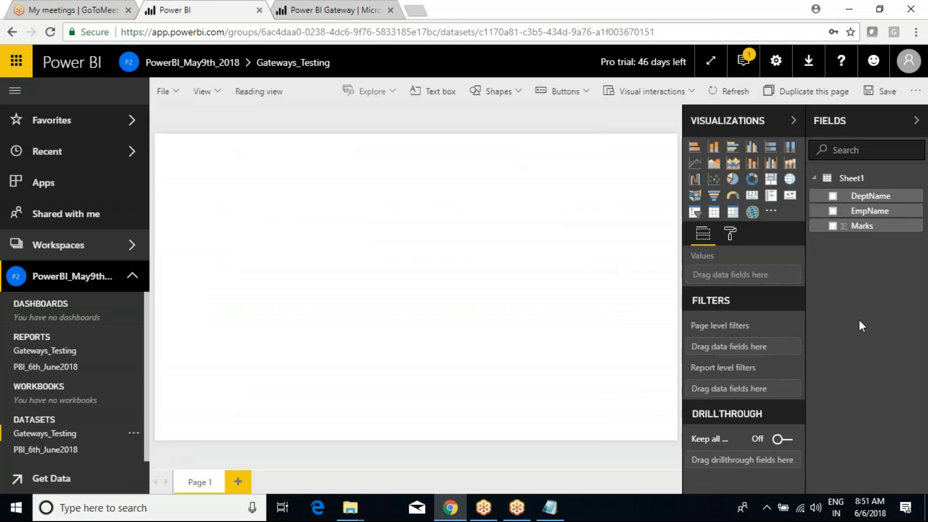
Step: Open and close the Sheet1 table's options menu a few times
{"action": "right_click", "coordinate": [849, 179]}
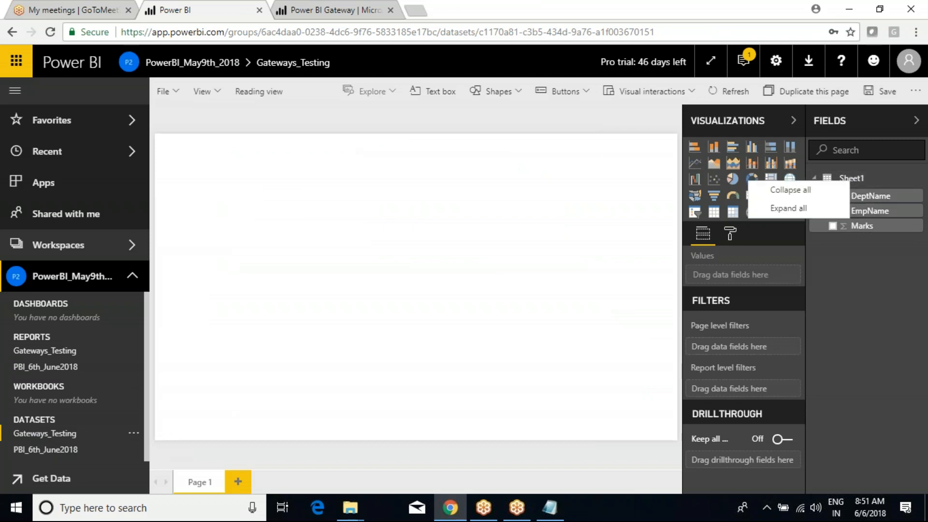
{"action": "left_click", "coordinate": [858, 224]}
{"action": "right_click", "coordinate": [853, 176]}
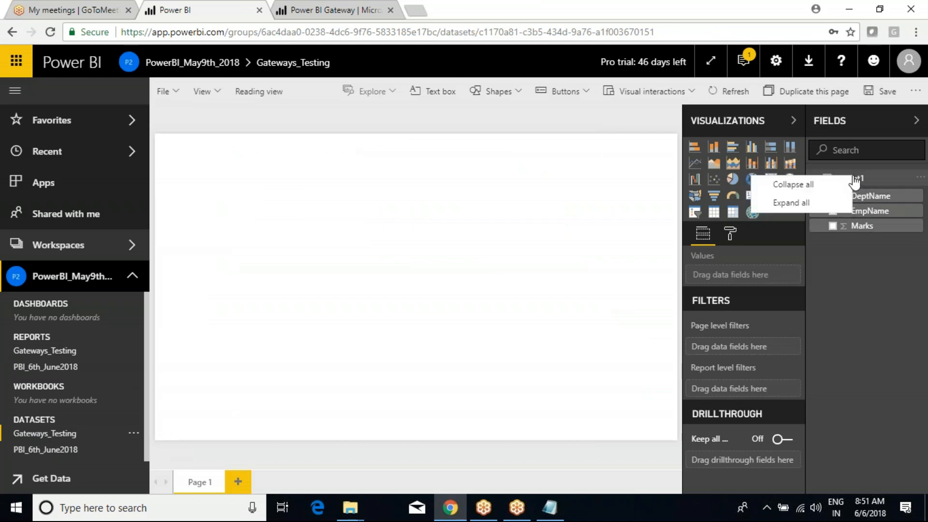
{"action": "left_click", "coordinate": [883, 262]}
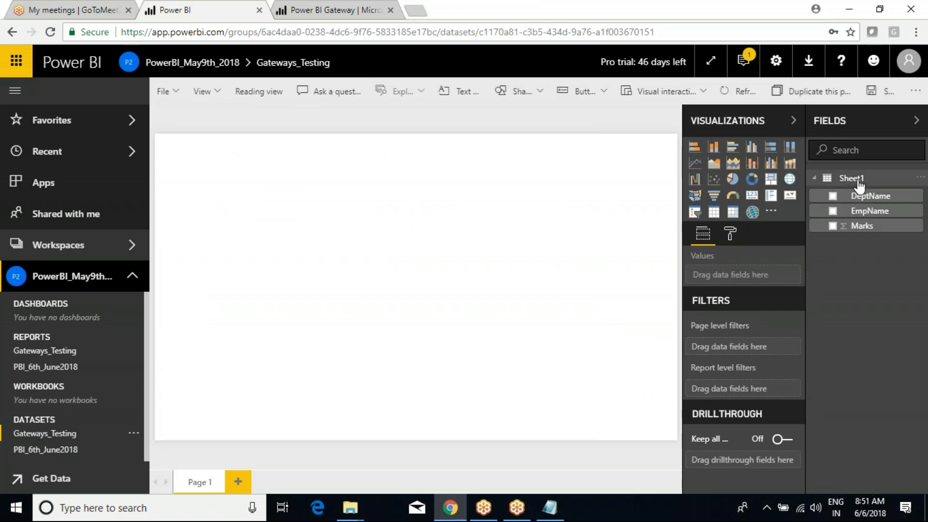
{"action": "left_click", "coordinate": [920, 178]}
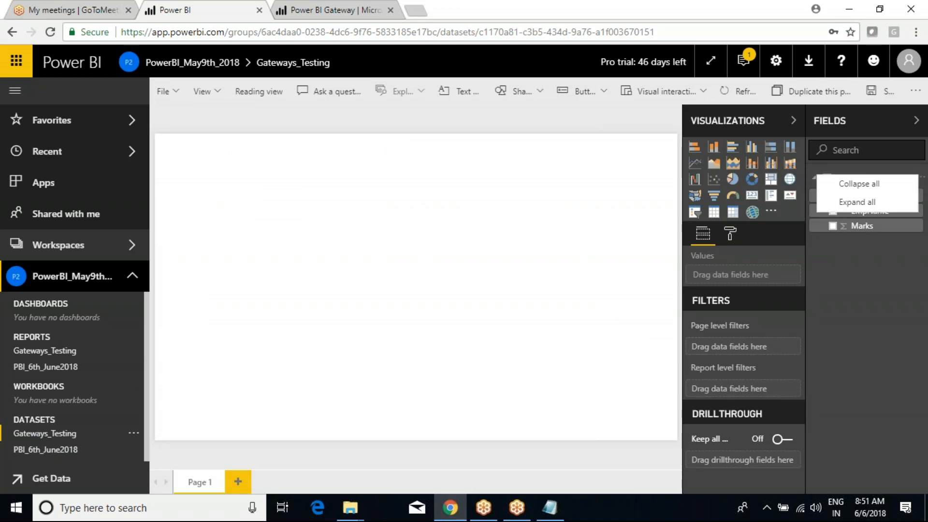
{"action": "left_click", "coordinate": [878, 283]}
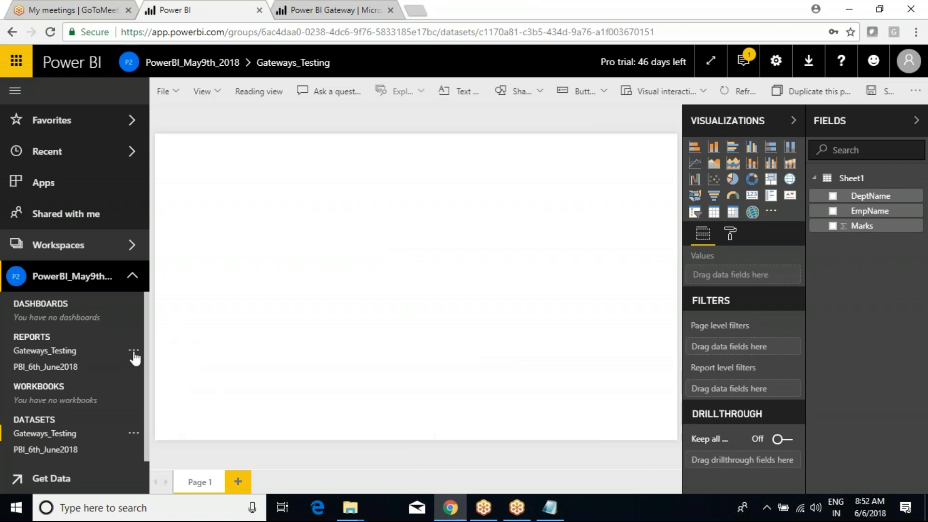
Step: Choose Analyze in Excel from the Gateways_Testing report's options menu
{"action": "left_click", "coordinate": [132, 350]}
{"action": "left_click", "coordinate": [398, 409]}
{"action": "left_click", "coordinate": [143, 353]}
{"action": "left_click", "coordinate": [193, 409]}
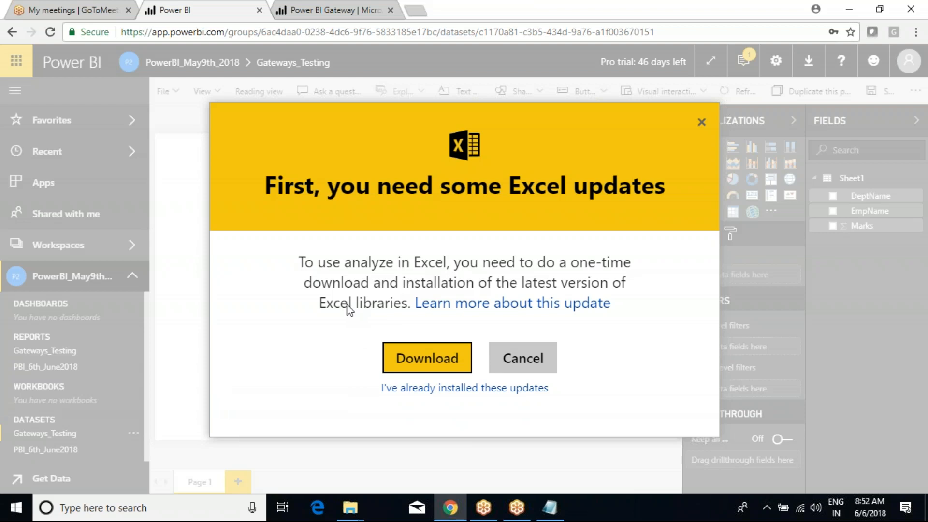
Step: Decline the update prompt, then view and close the Analyze in Excel updates notice from the Download menu
{"action": "left_click", "coordinate": [540, 369]}
{"action": "left_click", "coordinate": [808, 61]}
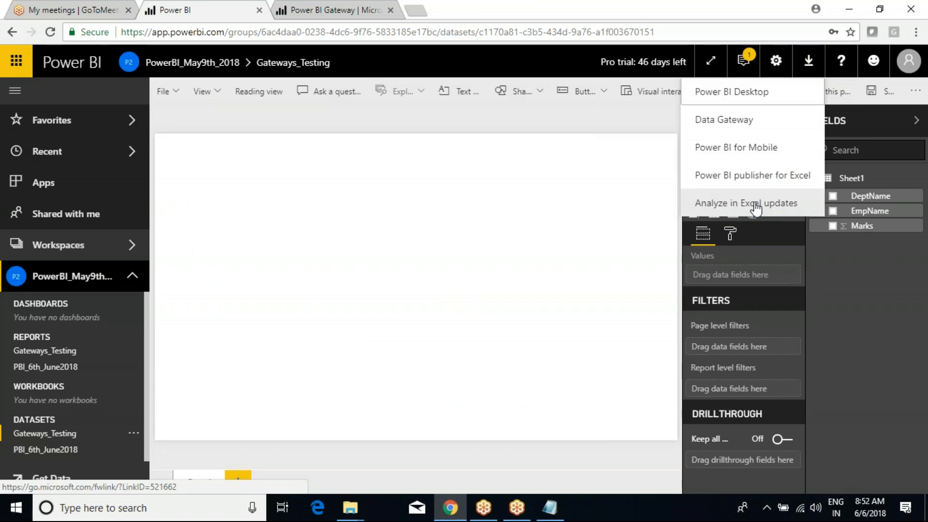
{"action": "left_click", "coordinate": [726, 206]}
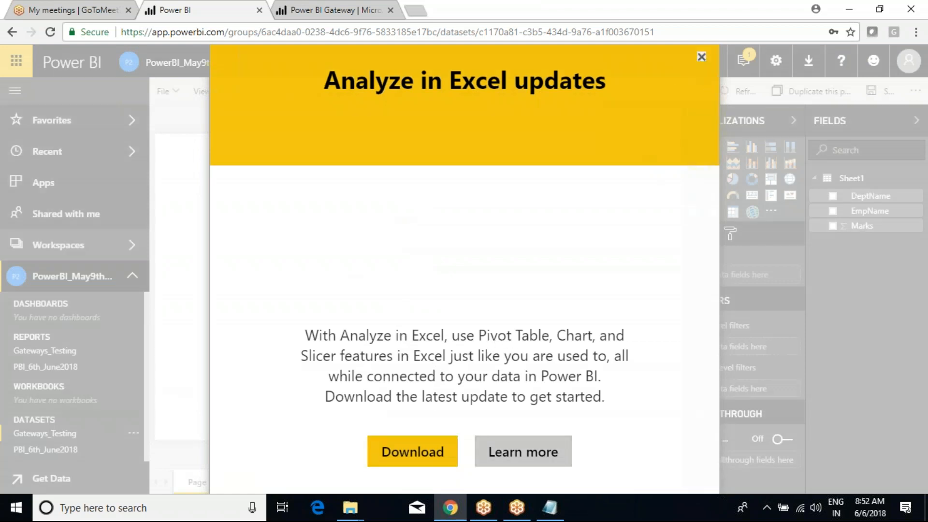
{"action": "left_click", "coordinate": [701, 57]}
Step: Choose Analyze in Excel again from the report options and download the required update
{"action": "left_click", "coordinate": [134, 351]}
{"action": "left_click", "coordinate": [181, 410]}
{"action": "left_click", "coordinate": [428, 360]}
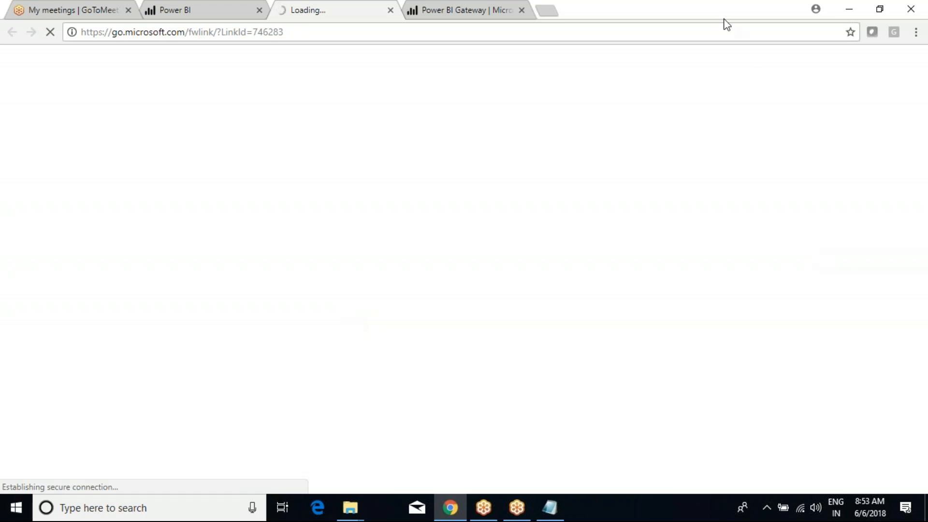
Step: Open a new Chrome tab, then return to the download link's tab, which fails with ERR_TIMED_OUT
{"action": "left_click", "coordinate": [559, 407]}
{"action": "left_click", "coordinate": [466, 13]}
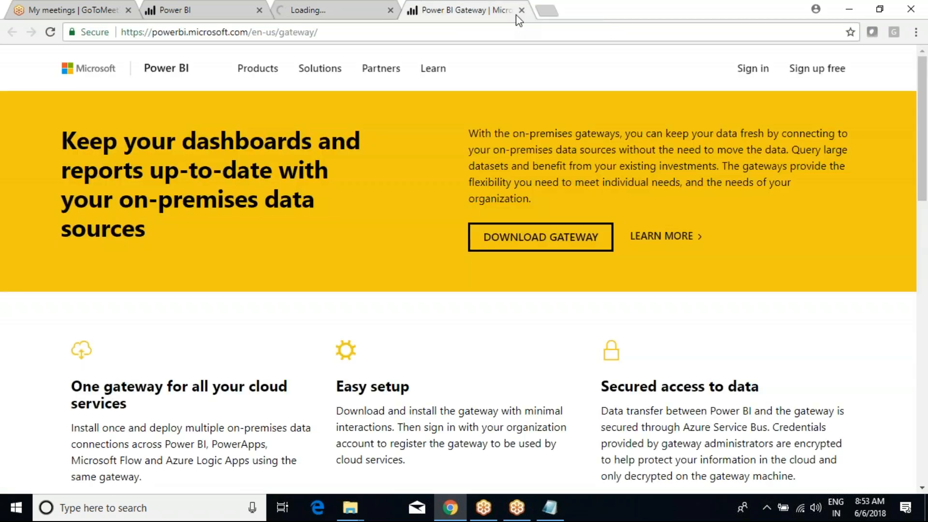
{"action": "left_click", "coordinate": [547, 10]}
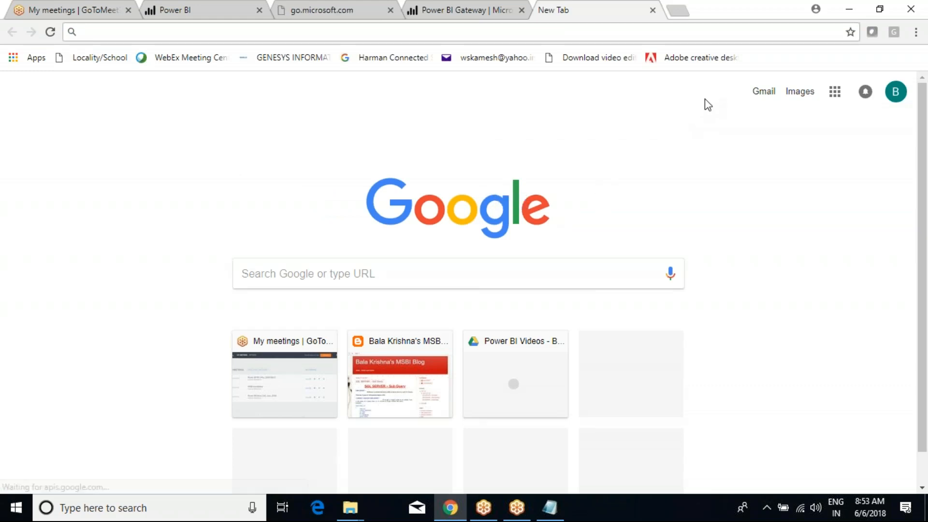
{"action": "left_click", "coordinate": [352, 11]}
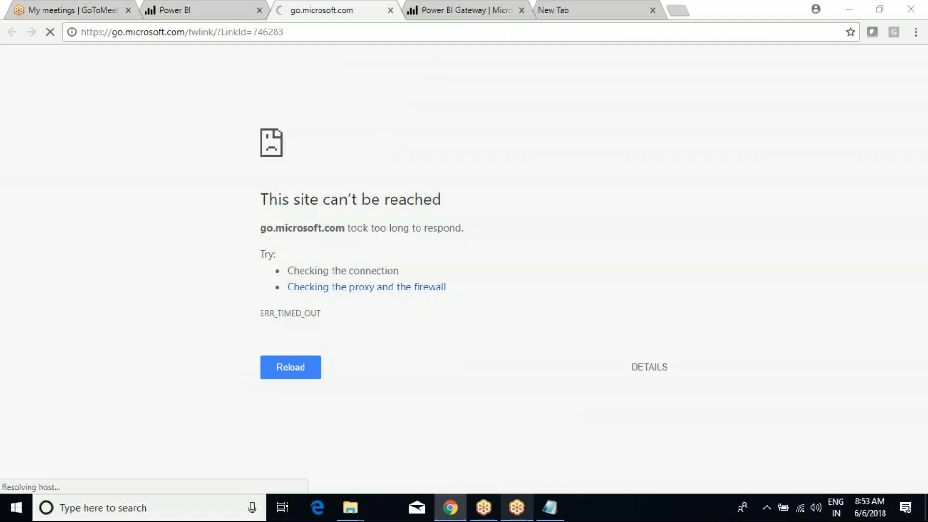
{"action": "key", "text": "alt+Tab"}
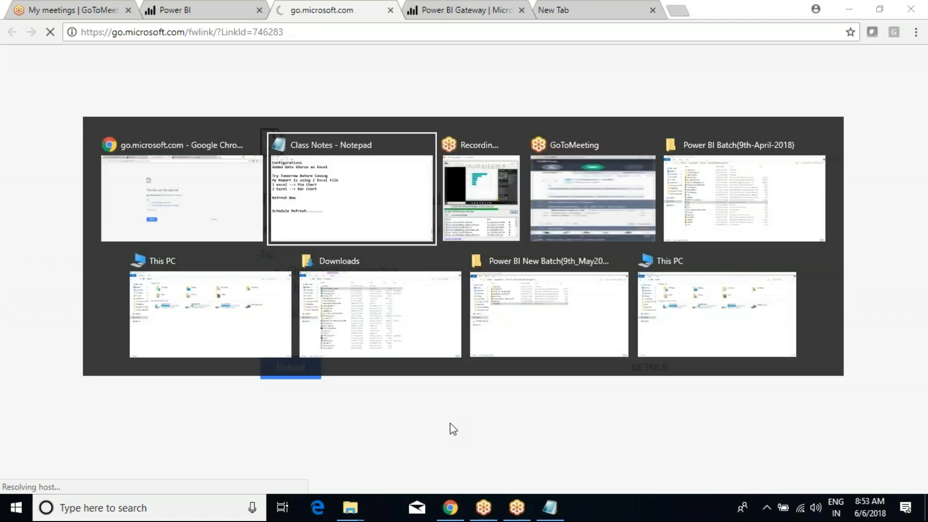
Step: Glance at the This PC window, then return to Chrome where the 68.6 MB .msi download started
{"action": "key", "text": "alt+Tab"}
{"action": "key", "text": "alt+Tab"}
{"action": "key", "text": "alt+Tab"}
{"action": "key", "text": "alt+Tab"}
{"action": "key", "text": "alt+Tab"}
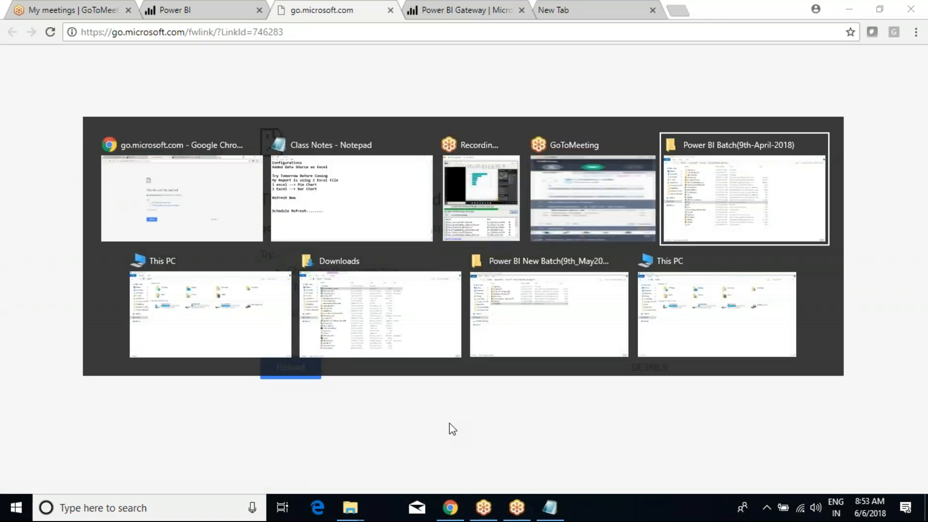
{"action": "key", "text": "alt+Tab"}
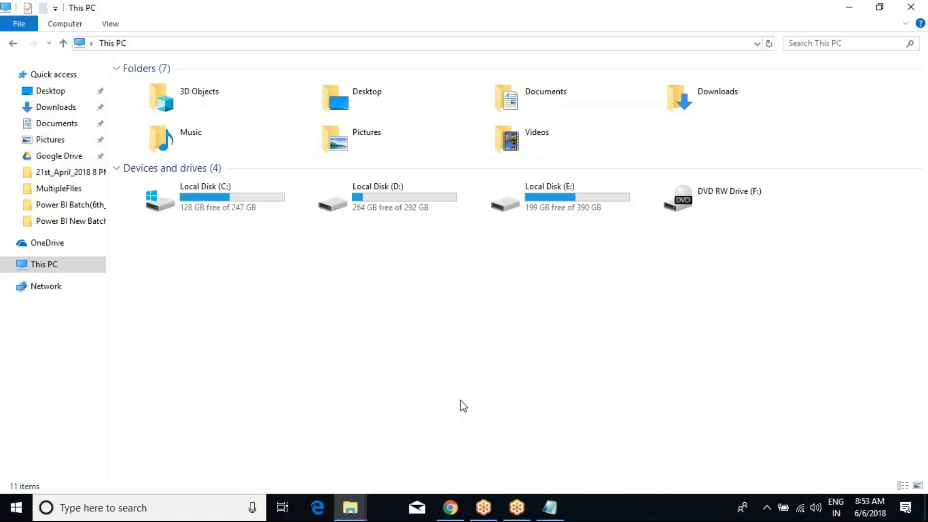
{"action": "key", "text": "alt+Tab"}
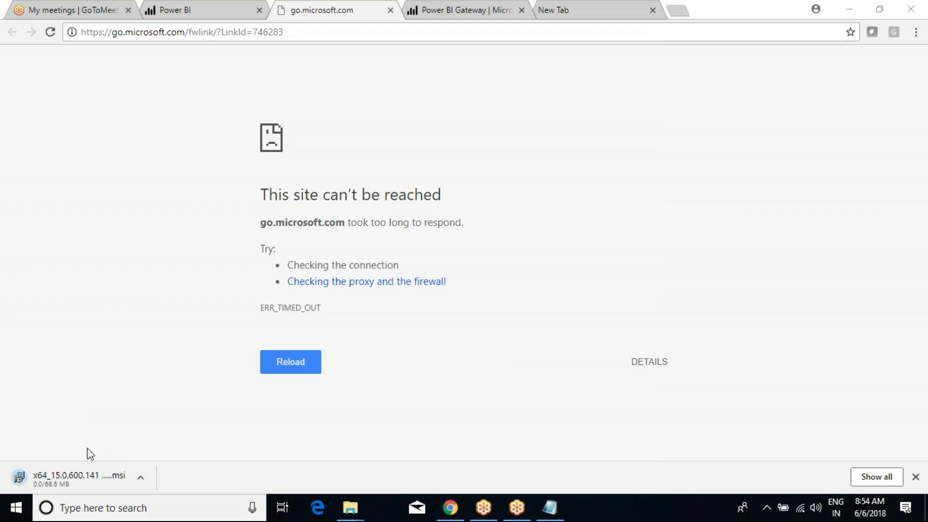
Step: Reload the unreachable download link and inspect its address and error heading
{"action": "left_click", "coordinate": [304, 361]}
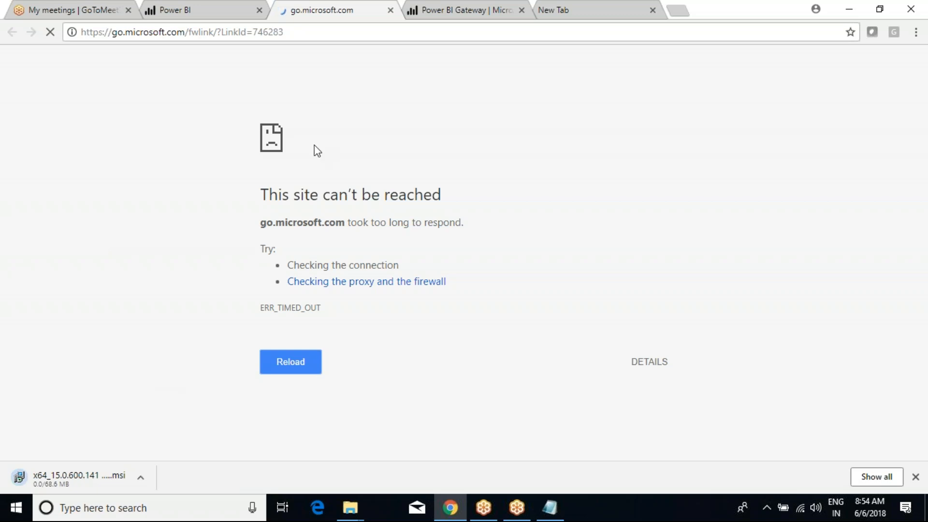
{"action": "left_click", "coordinate": [228, 9]}
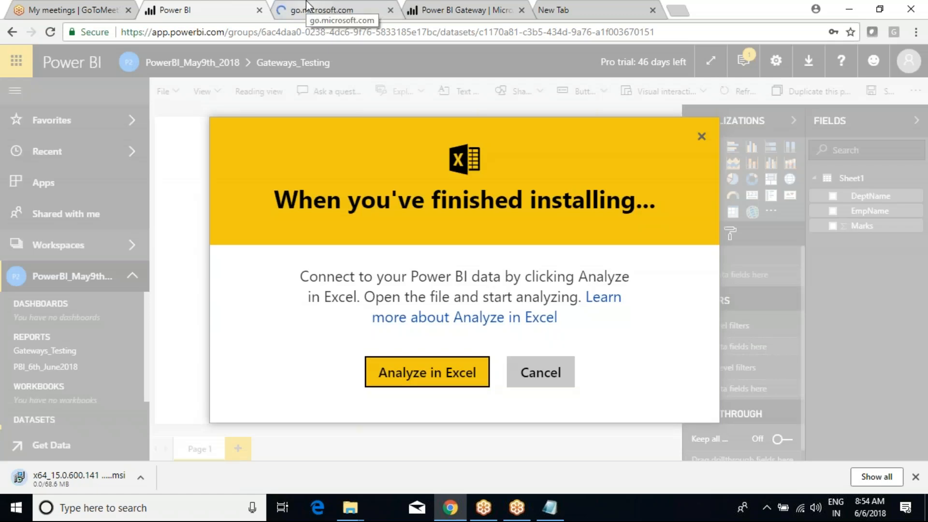
{"action": "left_click", "coordinate": [306, 5]}
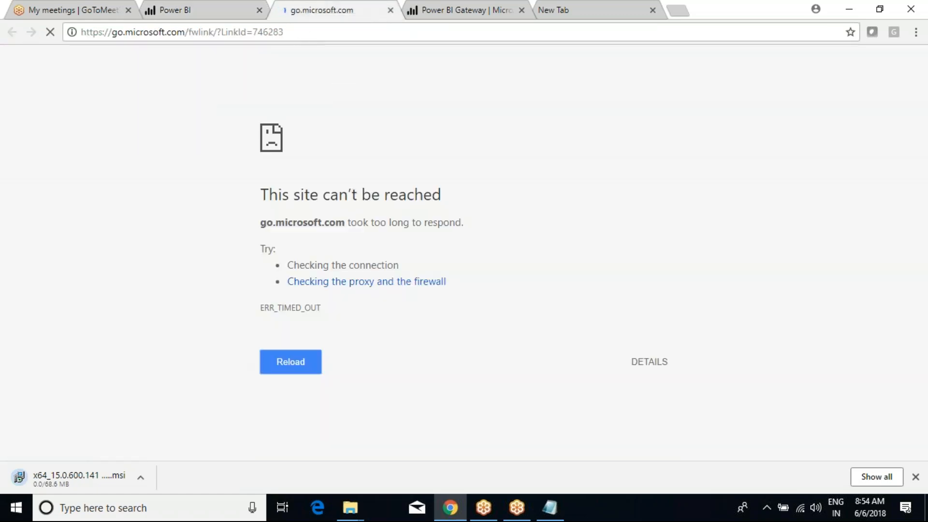
{"action": "left_click", "coordinate": [296, 33]}
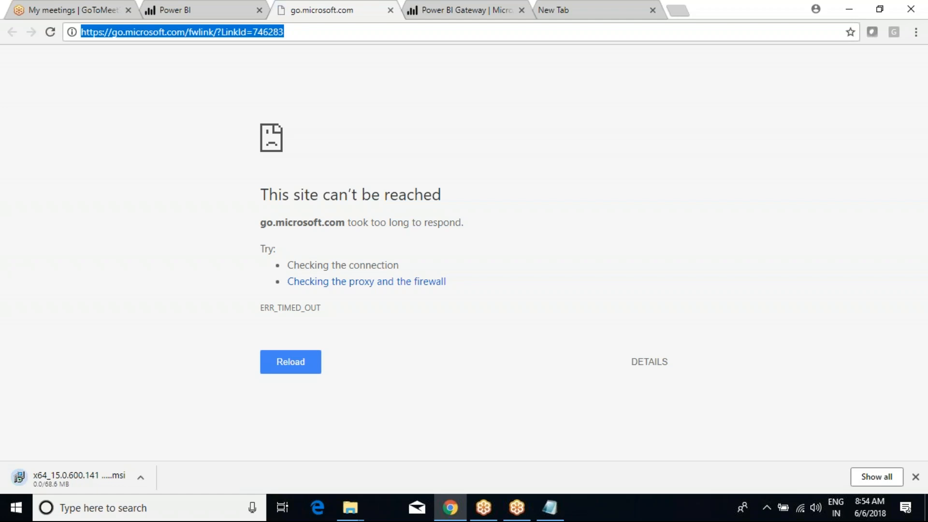
{"action": "left_click", "coordinate": [470, 14]}
{"action": "left_click", "coordinate": [350, 10]}
{"action": "left_click_drag", "start_coordinate": [261, 194], "coordinate": [278, 249]}
{"action": "left_click", "coordinate": [278, 249]}
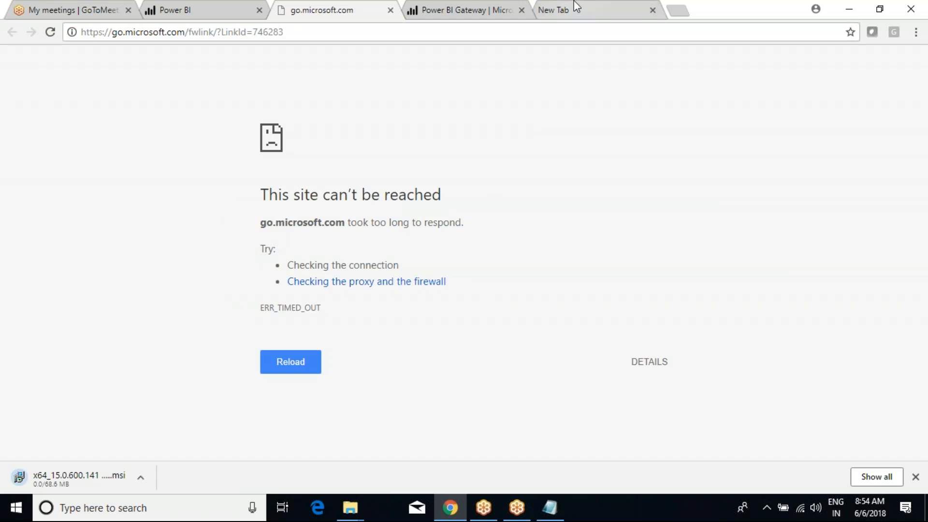
Step: Load the Google home page by entering 'google' in the new tab's address bar
{"action": "left_click", "coordinate": [599, 9]}
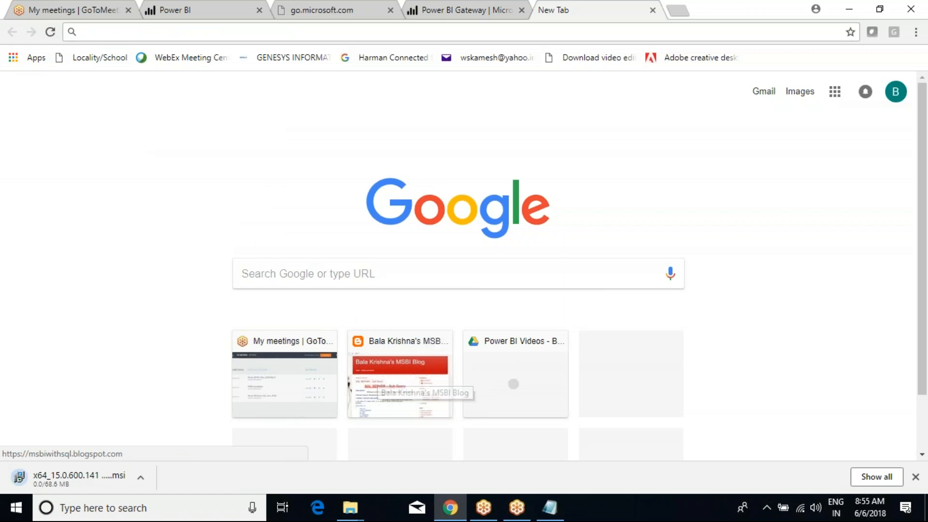
{"action": "scroll", "coordinate": [415, 327], "scroll_direction": "down", "scroll_amount": 2}
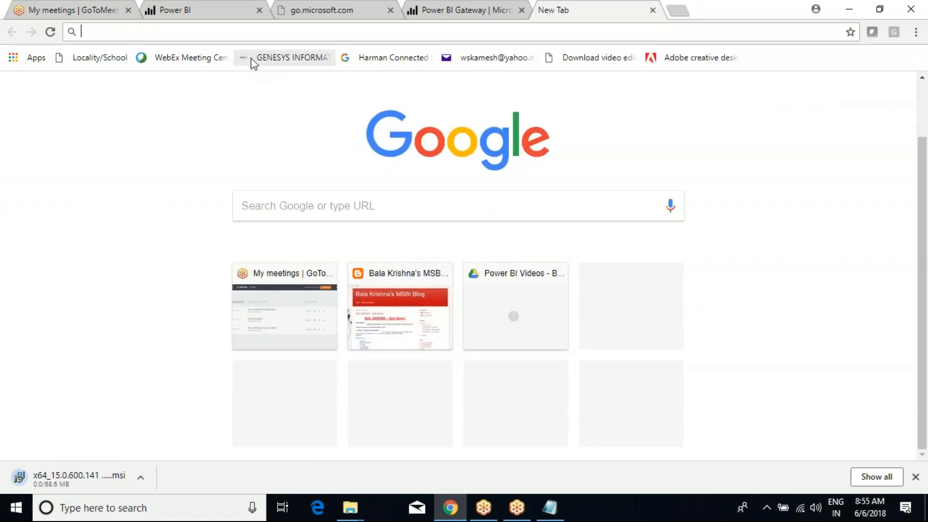
{"action": "type", "text": "google"}
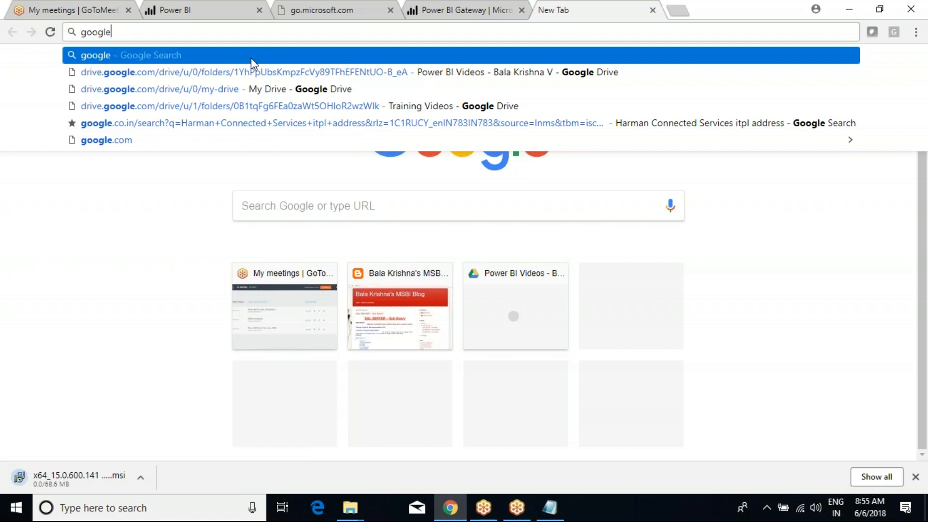
{"action": "key", "text": "Return"}
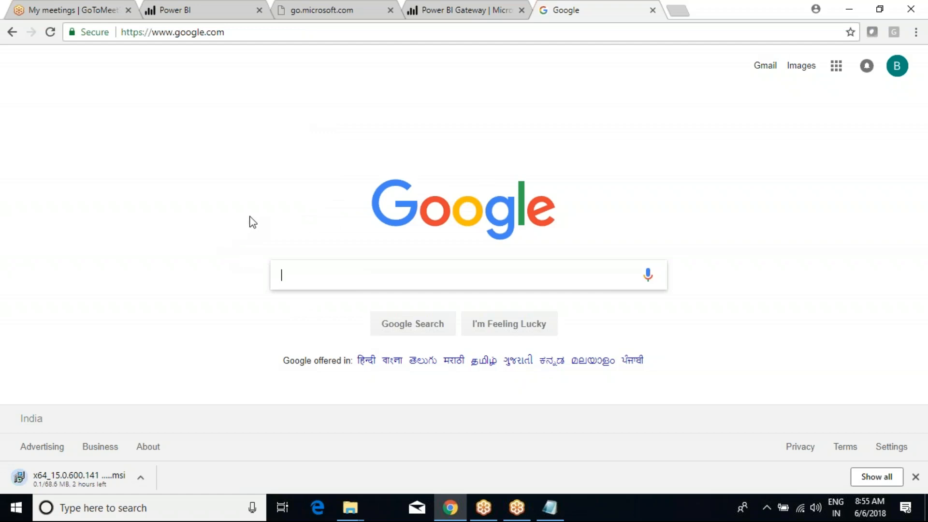
Step: Go back to the unreachable download link's tab and select, then deselect, its error message
{"action": "left_click", "coordinate": [340, 9]}
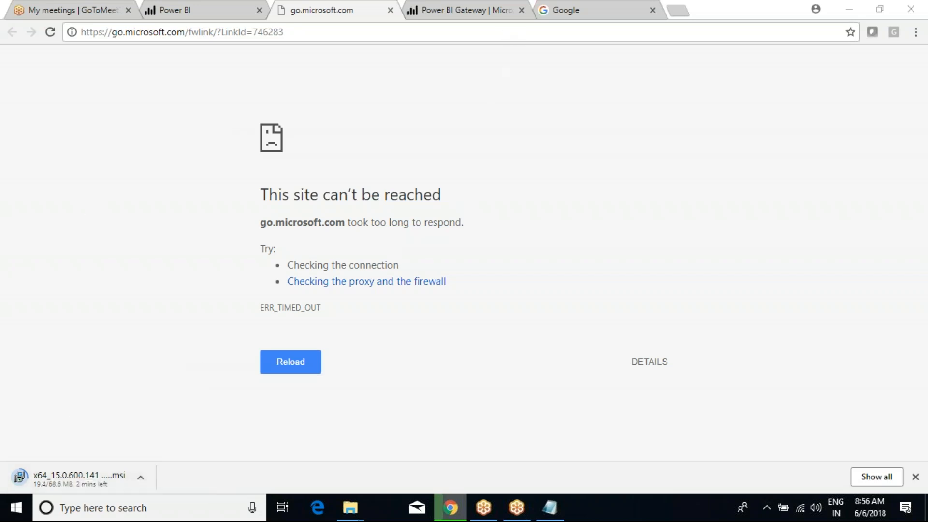
{"action": "left_click_drag", "start_coordinate": [261, 194], "coordinate": [480, 231]}
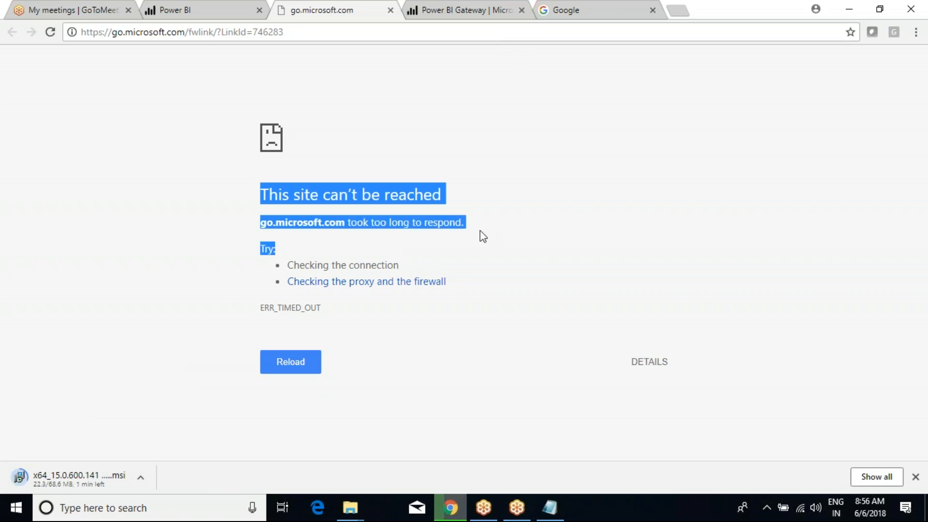
{"action": "left_click", "coordinate": [480, 230]}
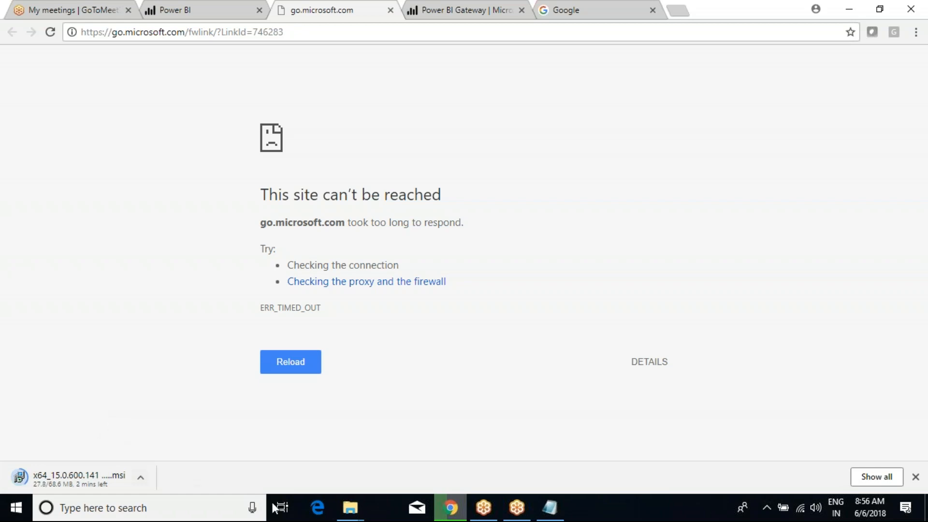
Step: Cancel the Excel install prompt, hide Fields, expand the PowerBI_May9th workspace, and open Gateways_Testing report
{"action": "left_click", "coordinate": [206, 4]}
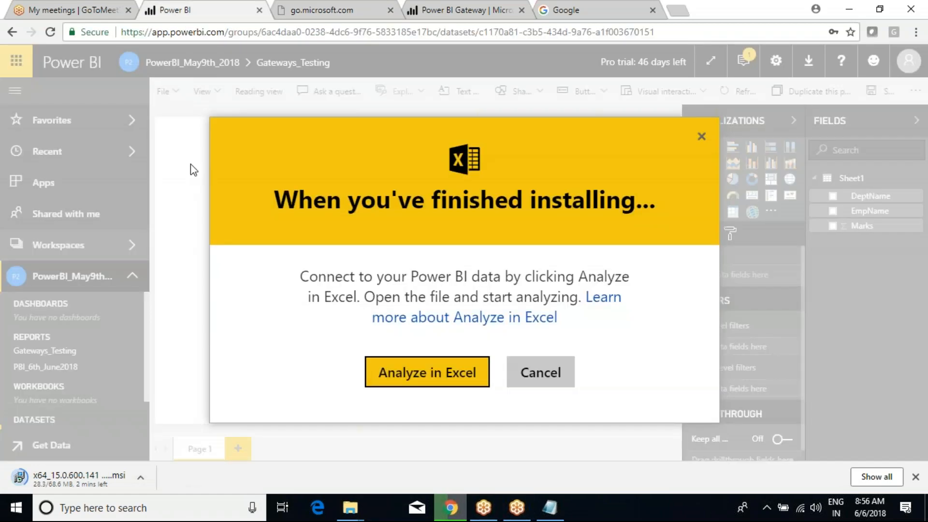
{"action": "left_click", "coordinate": [538, 380]}
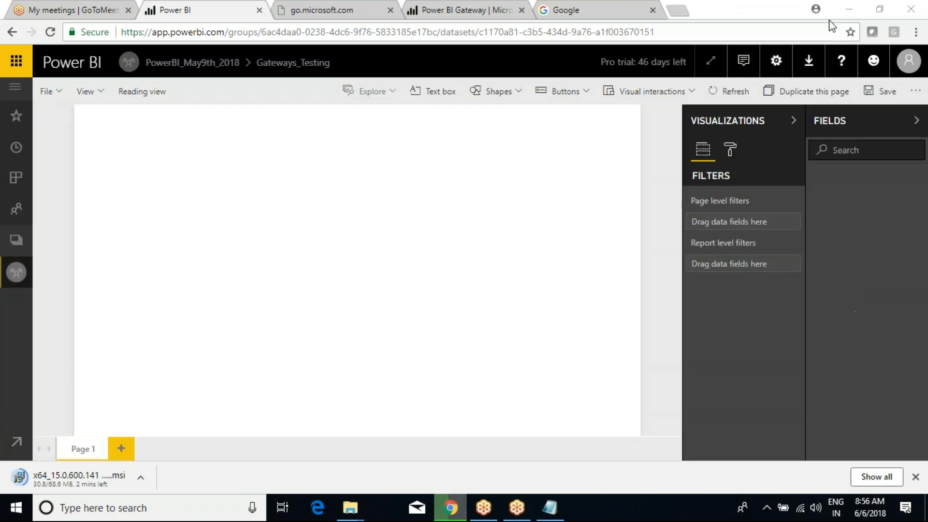
{"action": "left_click", "coordinate": [916, 122]}
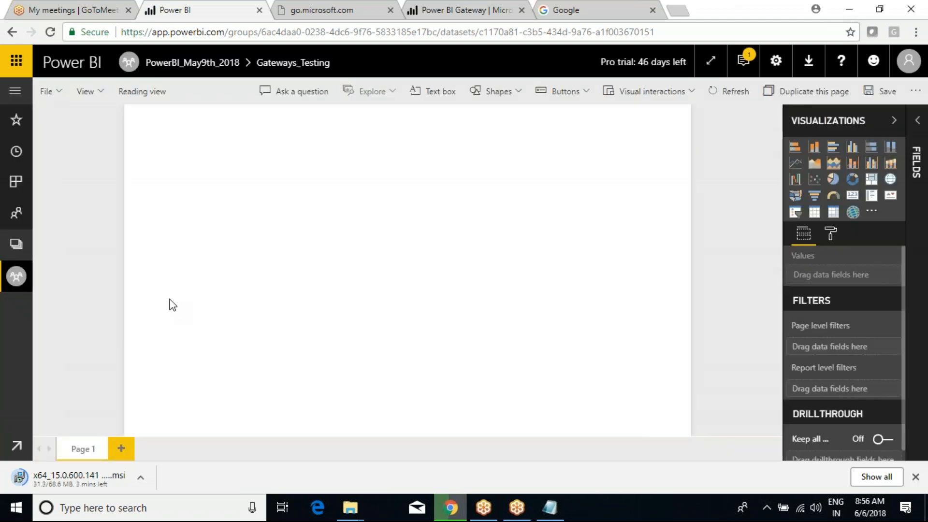
{"action": "left_click", "coordinate": [16, 91]}
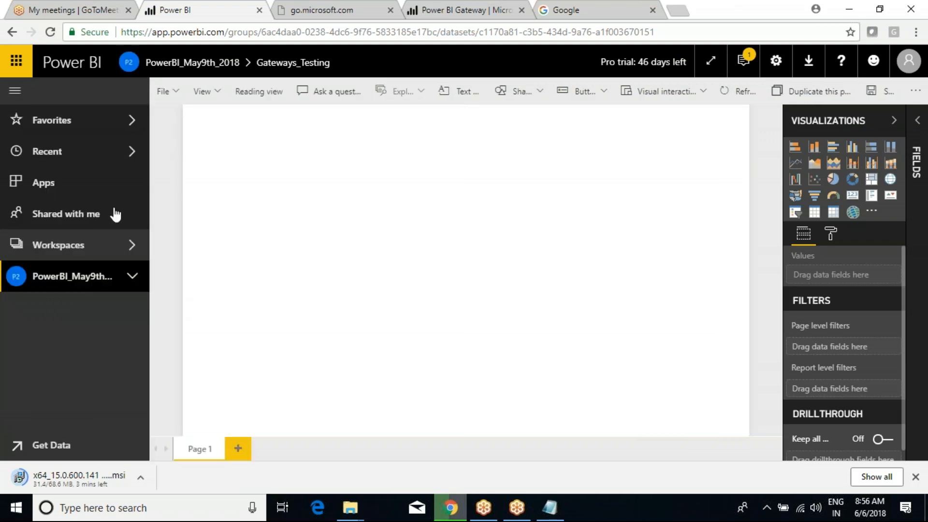
{"action": "left_click", "coordinate": [124, 283]}
{"action": "left_click", "coordinate": [46, 355]}
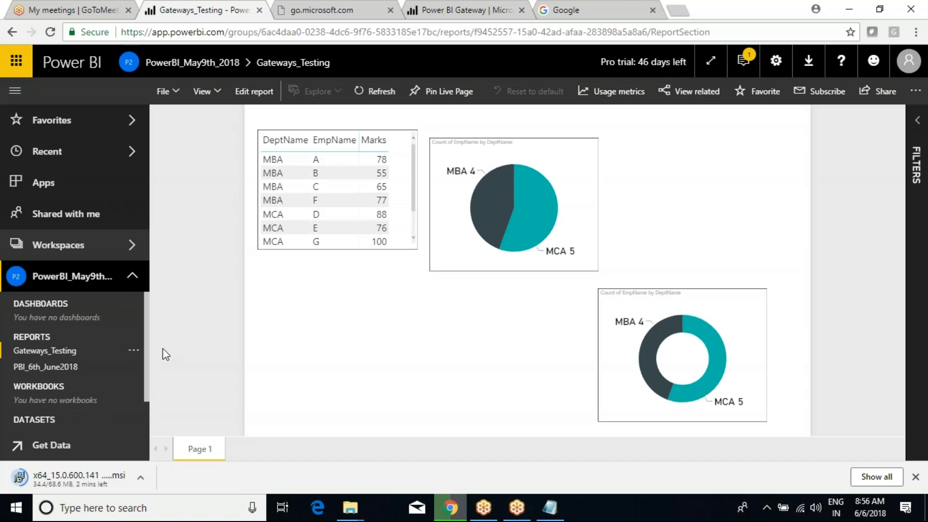
Step: Open the PBI_6th_June2018 report in editing mode and add a new blank page
{"action": "left_click", "coordinate": [22, 367]}
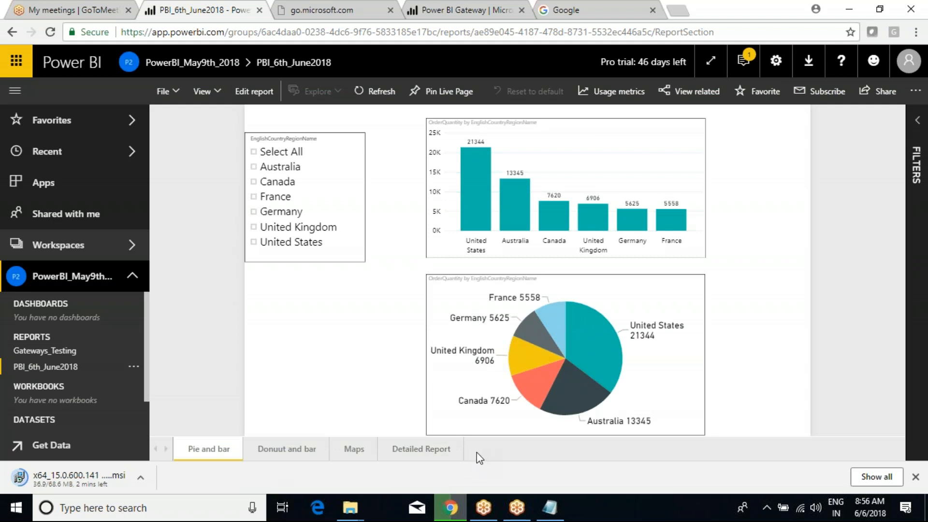
{"action": "left_click", "coordinate": [245, 97]}
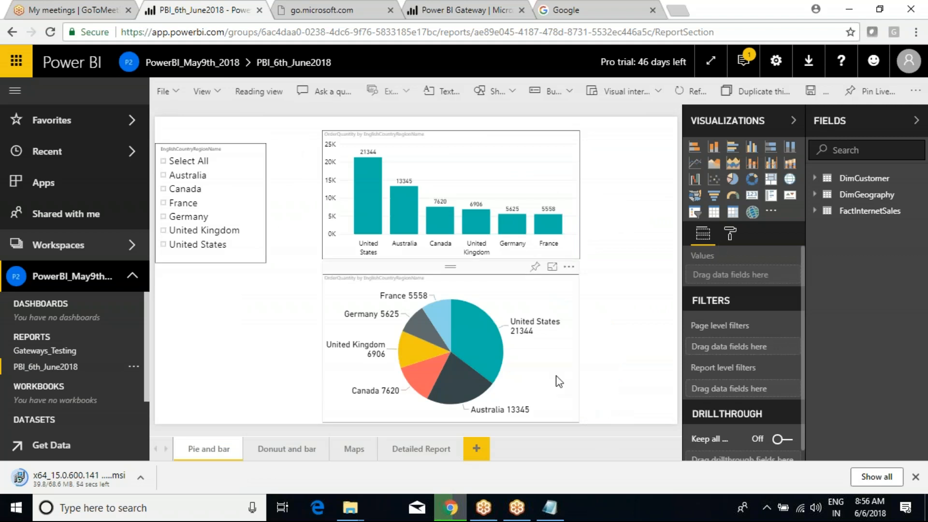
{"action": "left_click", "coordinate": [484, 448]}
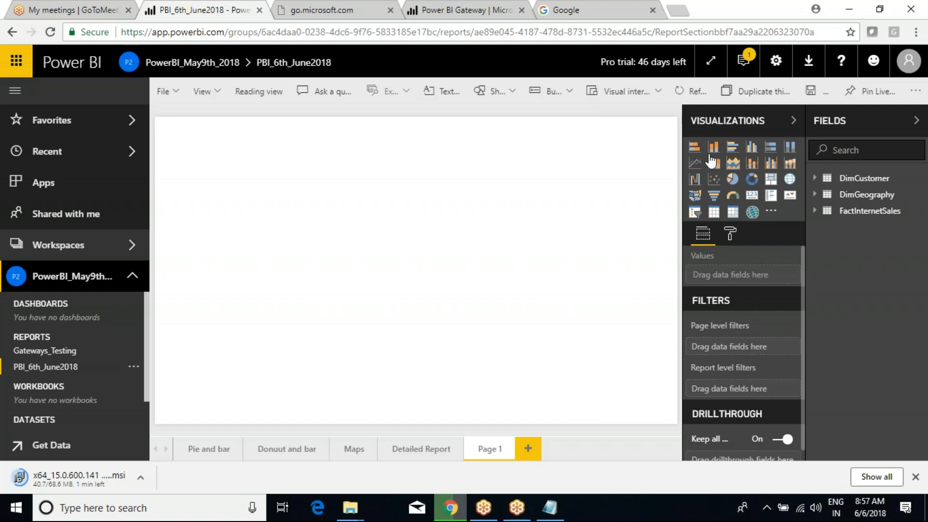
Step: Duplicate the Detailed Report page and delete the empty Page 1
{"action": "left_click", "coordinate": [421, 450]}
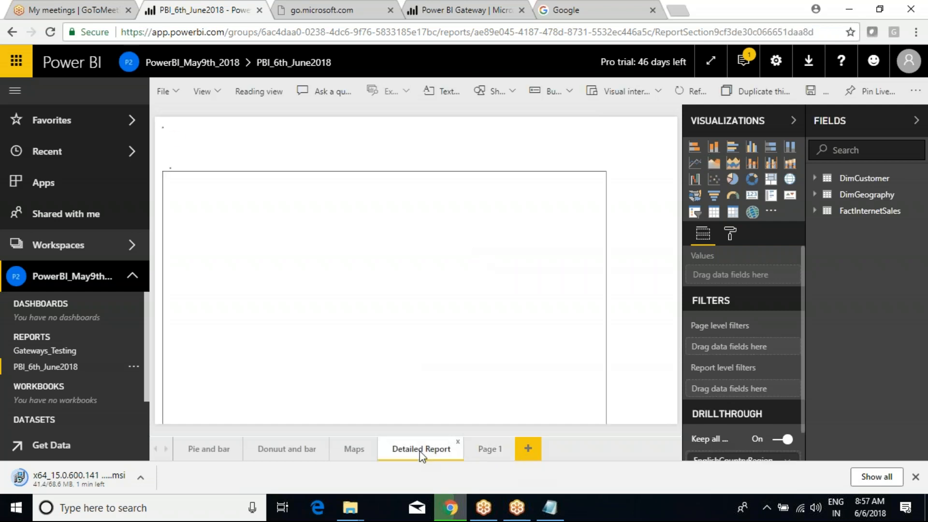
{"action": "right_click", "coordinate": [420, 453]}
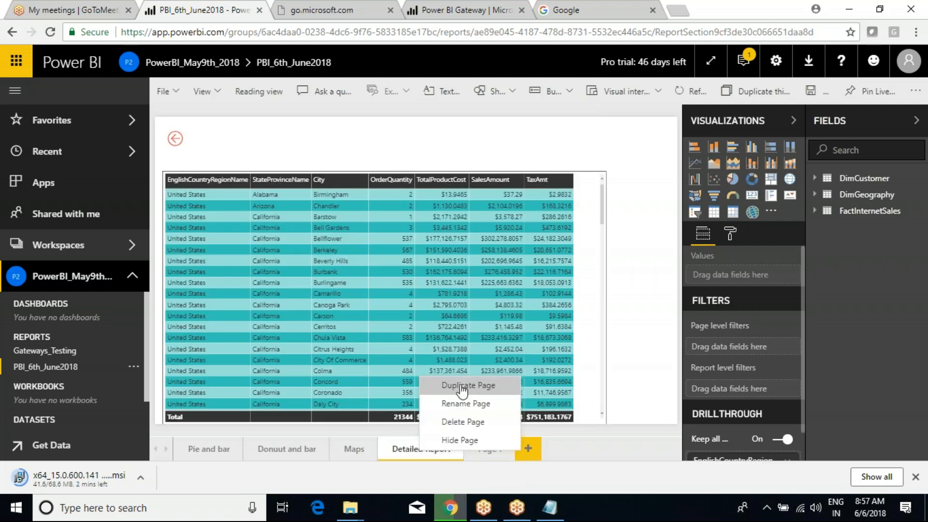
{"action": "left_click", "coordinate": [450, 385]}
{"action": "left_click", "coordinate": [499, 454]}
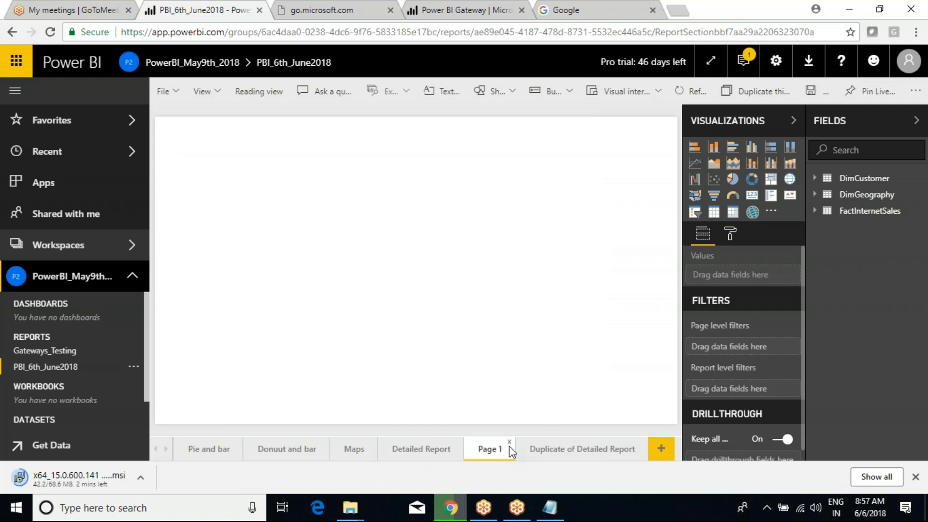
{"action": "left_click", "coordinate": [509, 444]}
{"action": "left_click", "coordinate": [594, 286]}
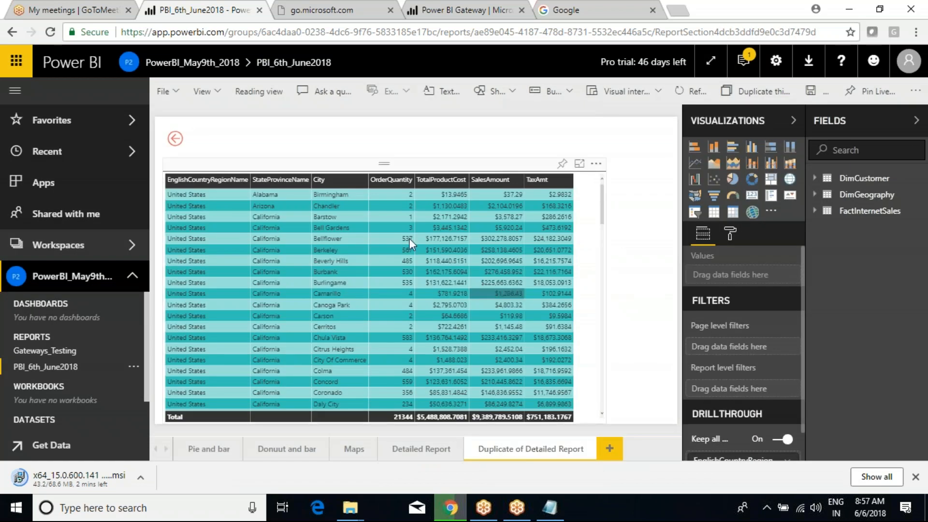
Step: Save the edited PBI_6th_June2018 report
{"action": "left_click", "coordinate": [817, 92]}
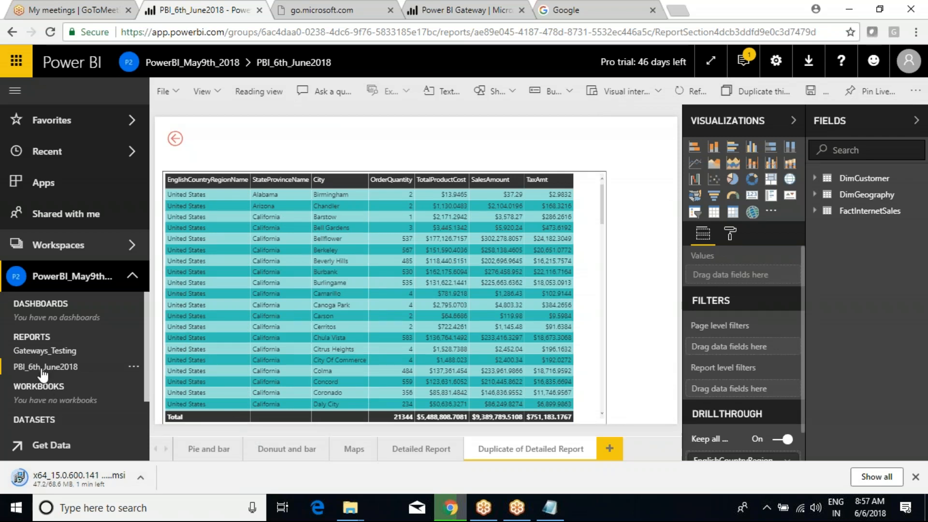
{"action": "scroll", "coordinate": [58, 419], "scroll_direction": "down", "scroll_amount": 1}
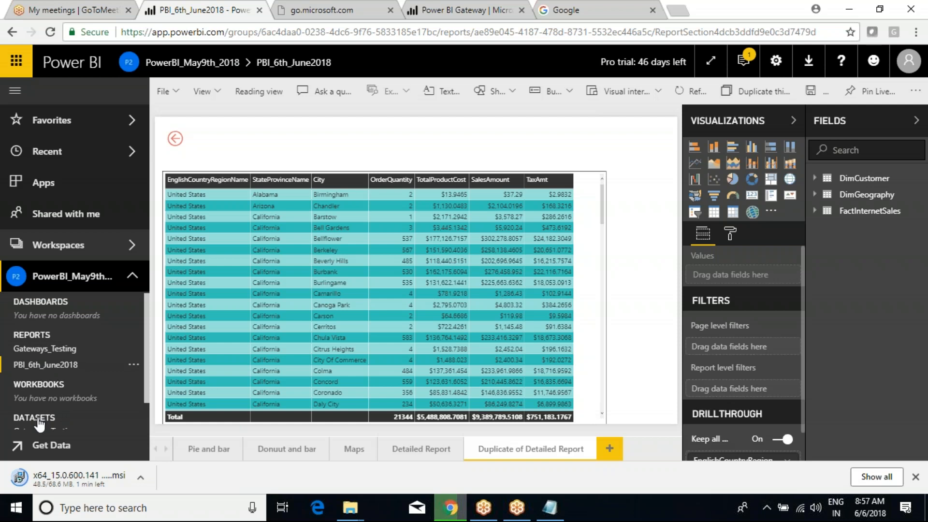
{"action": "scroll", "coordinate": [46, 420], "scroll_direction": "down", "scroll_amount": 1}
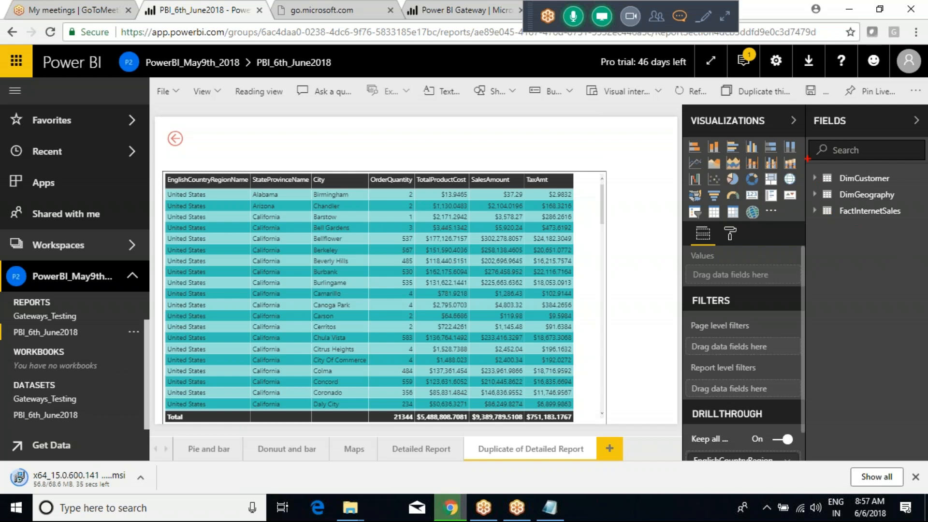
Step: Start a blank new report from the PBI_6th_June2018 dataset under Datasets
{"action": "mouse_move", "coordinate": [801, 122]}
{"action": "left_mouse_down"}
{"action": "mouse_move", "coordinate": [867, 226]}
{"action": "mouse_move", "coordinate": [902, 251]}
{"action": "left_mouse_up"}
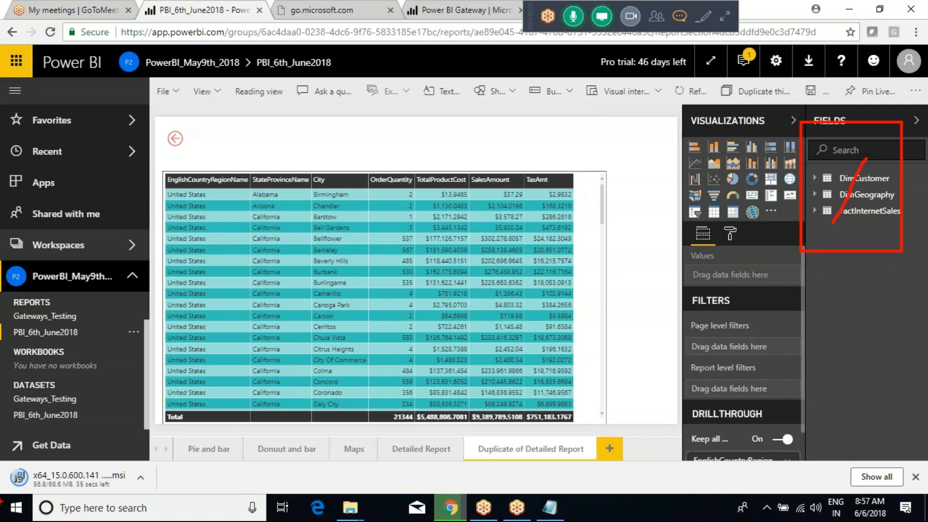
{"action": "key", "text": "Escape"}
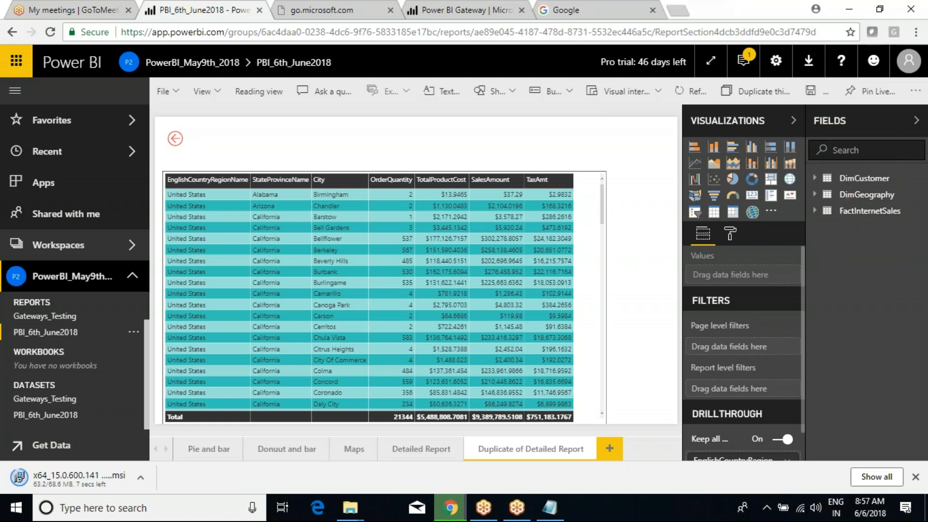
{"action": "left_click", "coordinate": [39, 416]}
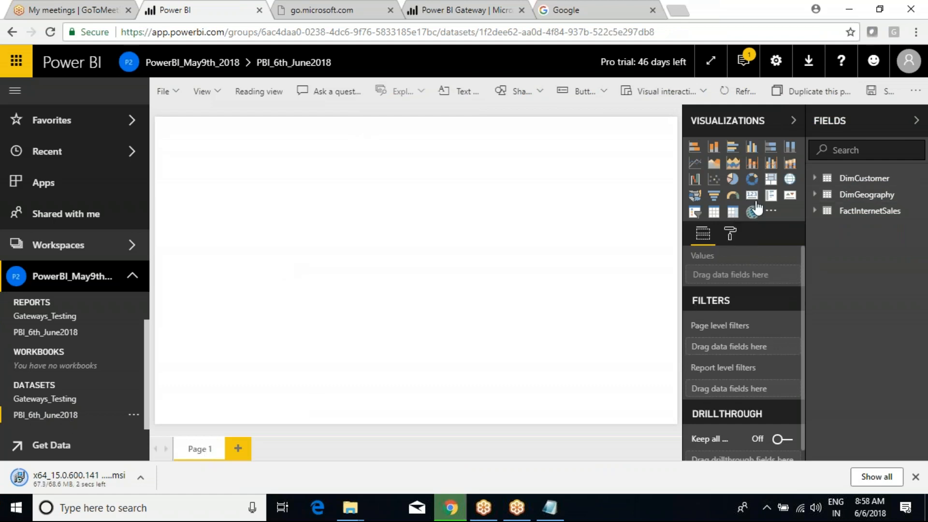
Step: Insert an enlarged, centred clustered bar chart of OrderQuantity by EnglishCountryRegionName
{"action": "left_click", "coordinate": [732, 147]}
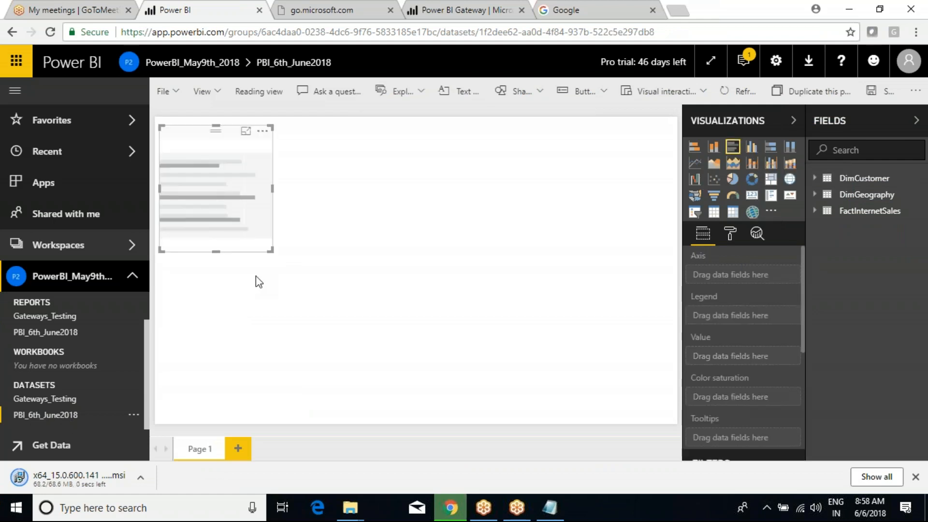
{"action": "left_click_drag", "start_coordinate": [265, 253], "coordinate": [544, 358]}
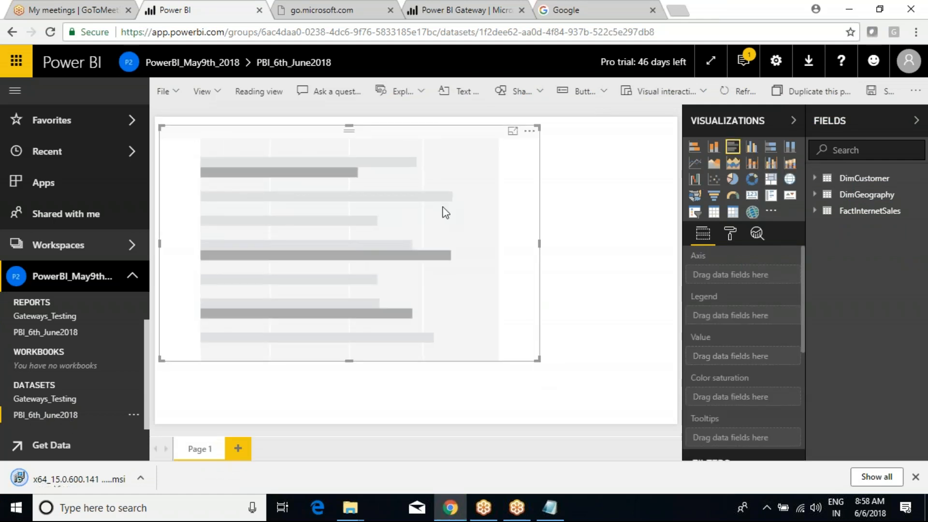
{"action": "left_click_drag", "start_coordinate": [443, 209], "coordinate": [509, 215]}
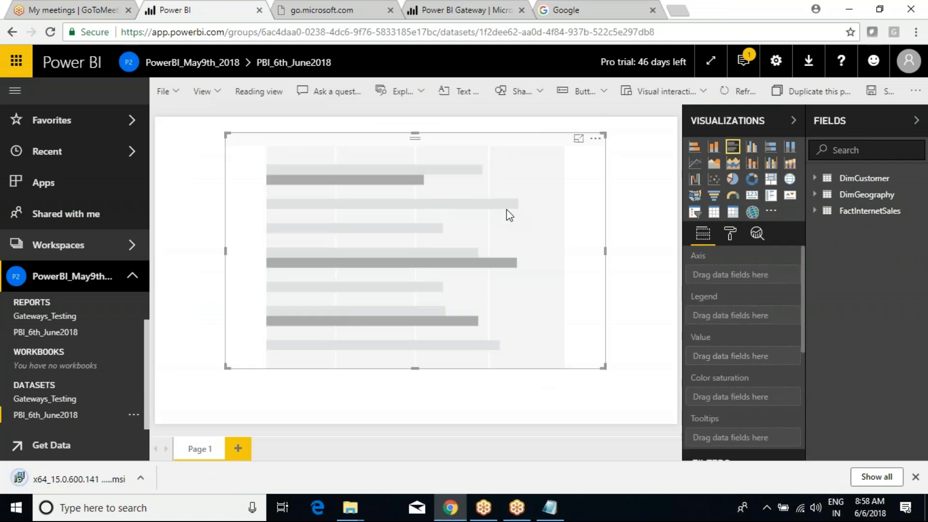
{"action": "left_click", "coordinate": [822, 211]}
{"action": "left_click", "coordinate": [832, 393]}
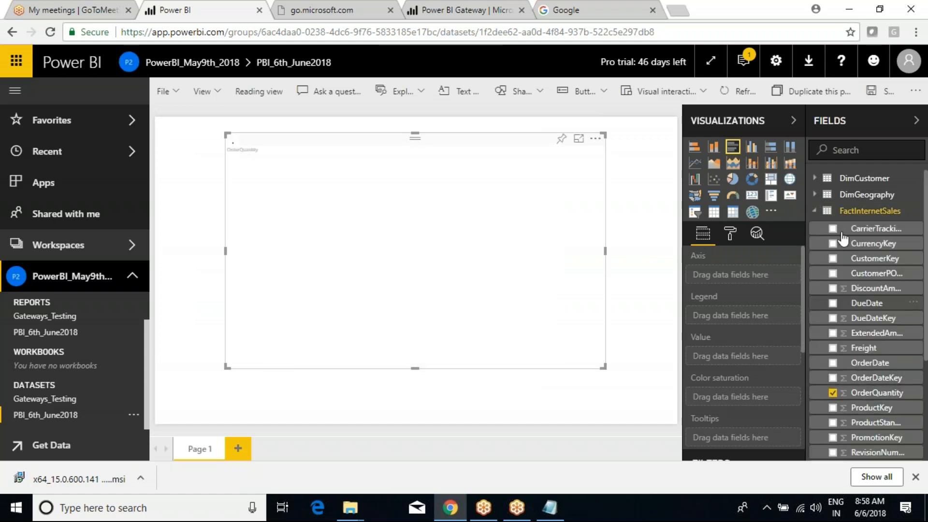
{"action": "left_click", "coordinate": [823, 211]}
{"action": "left_click", "coordinate": [816, 195]}
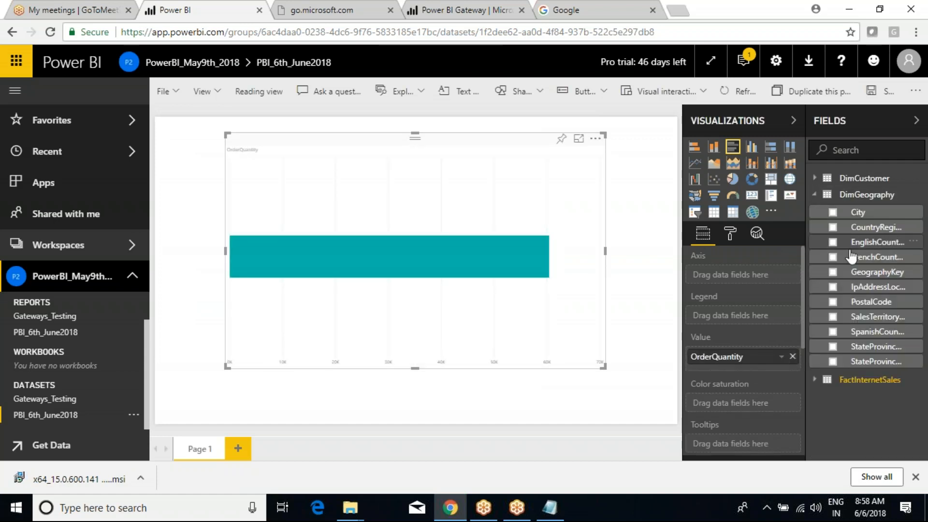
{"action": "left_click", "coordinate": [833, 241]}
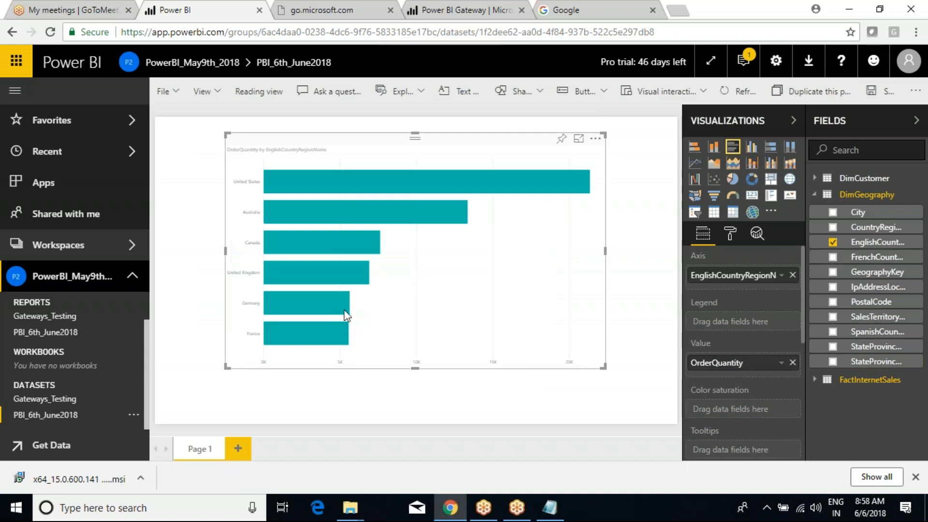
Step: Raise the bar chart's X-axis text size to 20
{"action": "left_click", "coordinate": [729, 244]}
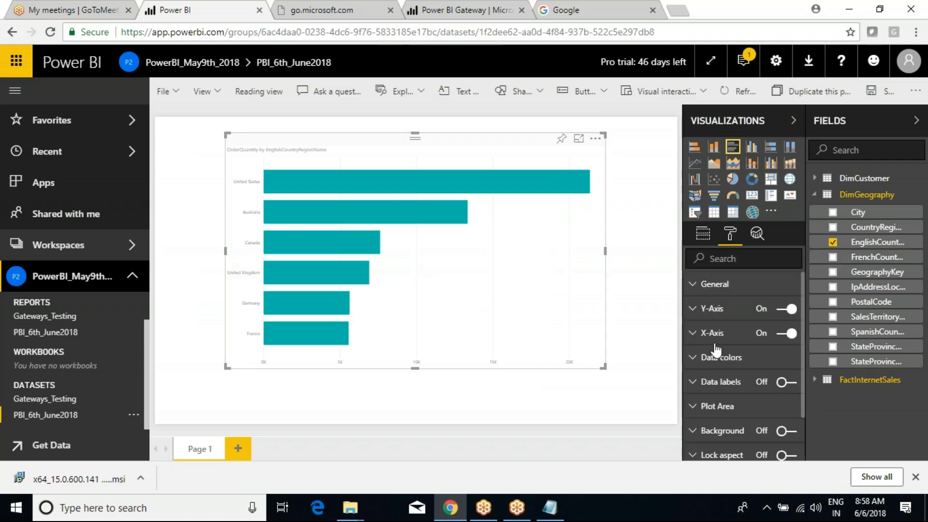
{"action": "left_click", "coordinate": [698, 333]}
{"action": "scroll", "coordinate": [772, 415], "scroll_direction": "down", "scroll_amount": 2}
{"action": "left_click", "coordinate": [788, 384]}
{"action": "left_click", "coordinate": [788, 384]}
{"action": "left_click", "coordinate": [788, 384]}
{"action": "left_click", "coordinate": [788, 384]}
{"action": "left_click", "coordinate": [788, 384]}
{"action": "left_click", "coordinate": [788, 384]}
{"action": "left_click", "coordinate": [787, 384]}
{"action": "left_click", "coordinate": [788, 384]}
{"action": "left_click", "coordinate": [788, 384]}
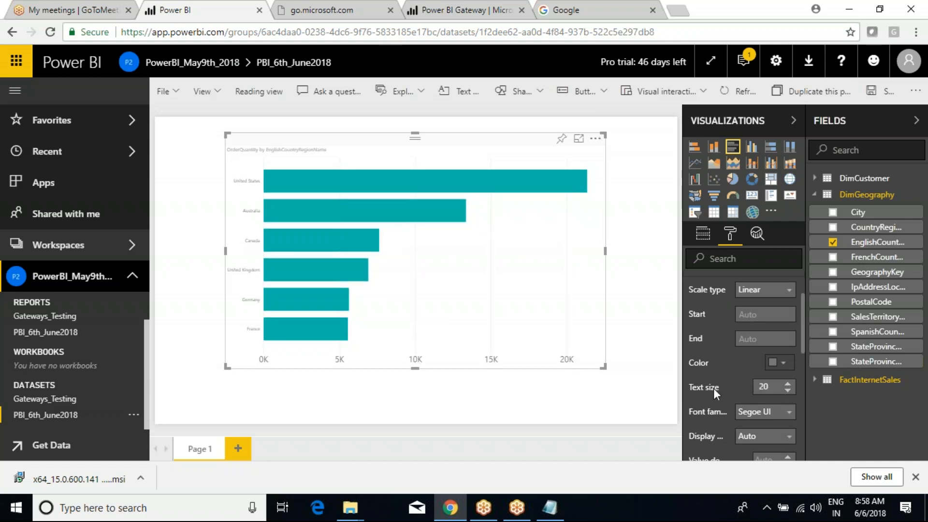
{"action": "scroll", "coordinate": [712, 387], "scroll_direction": "up", "scroll_amount": 2}
{"action": "left_click", "coordinate": [699, 333]}
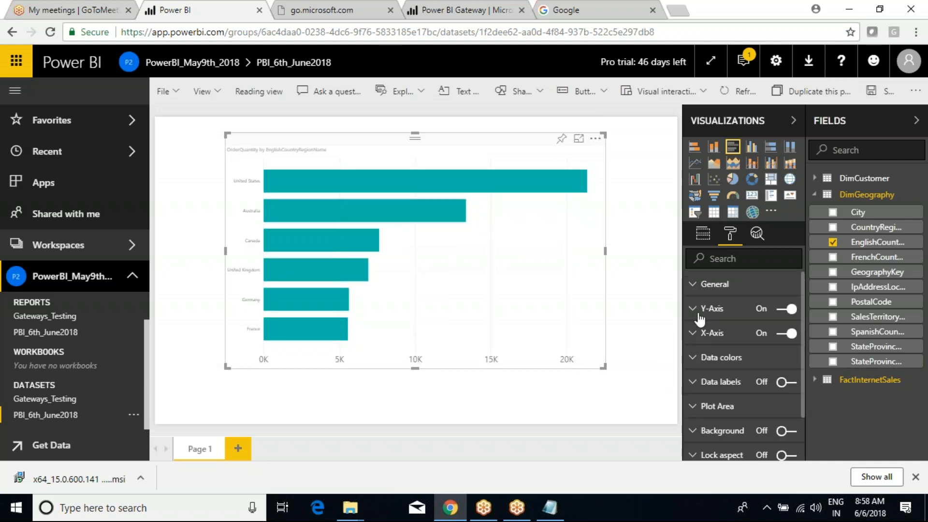
Step: Set the Y-axis country labels to text size 18 in black
{"action": "left_click", "coordinate": [699, 314]}
{"action": "left_click", "coordinate": [788, 382]}
{"action": "left_click", "coordinate": [788, 382]}
{"action": "left_click", "coordinate": [788, 382]}
{"action": "left_click", "coordinate": [788, 382]}
{"action": "left_click", "coordinate": [788, 382]}
{"action": "left_click", "coordinate": [788, 381]}
{"action": "left_click", "coordinate": [788, 381]}
{"action": "left_click", "coordinate": [780, 360]}
{"action": "left_click", "coordinate": [696, 394]}
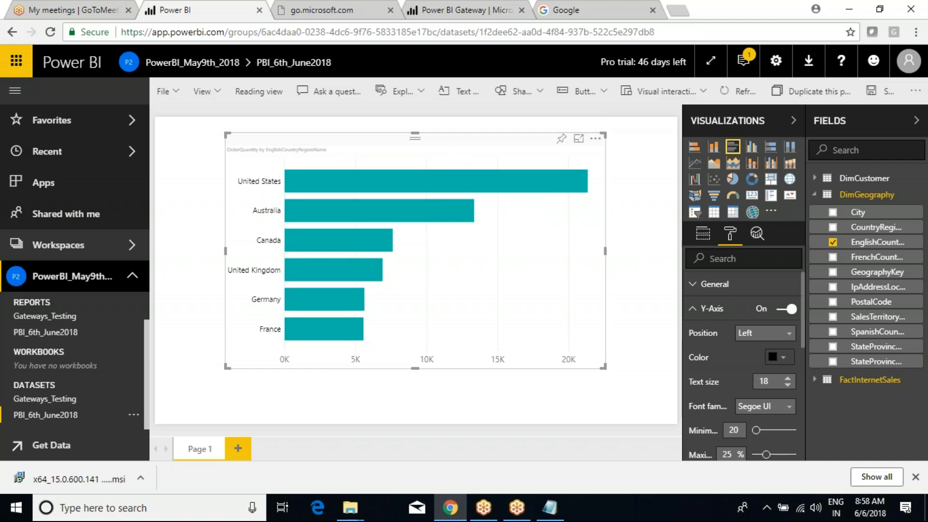
{"action": "left_click", "coordinate": [814, 195]}
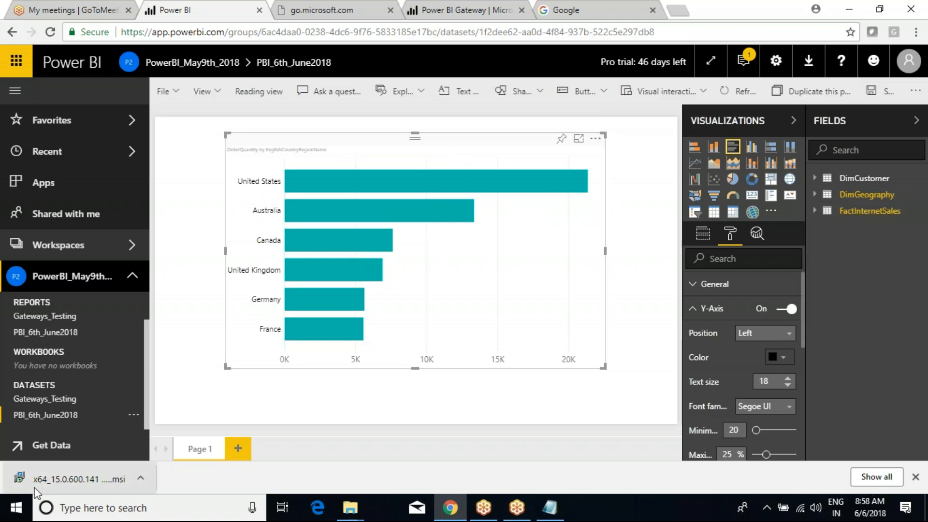
Step: Save the unsaved bar chart report as Test_NewReport
{"action": "left_click", "coordinate": [74, 443]}
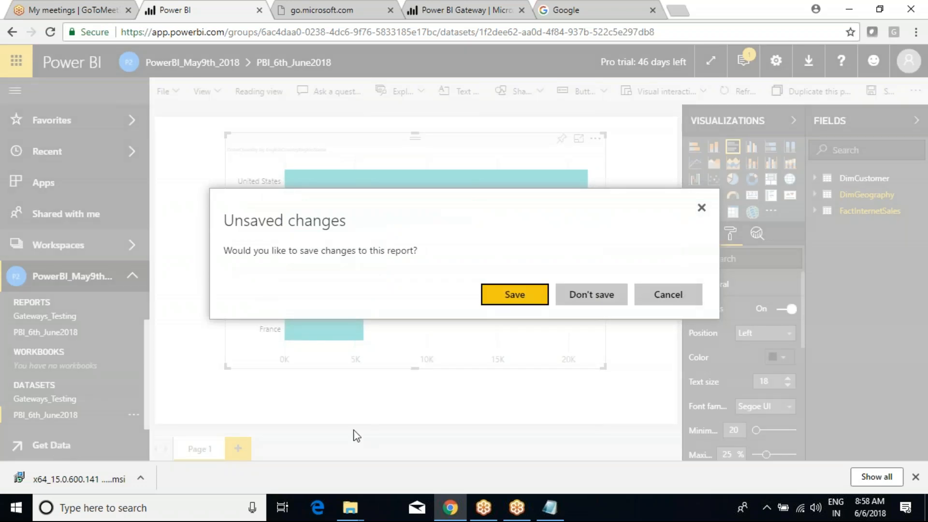
{"action": "left_click", "coordinate": [505, 296]}
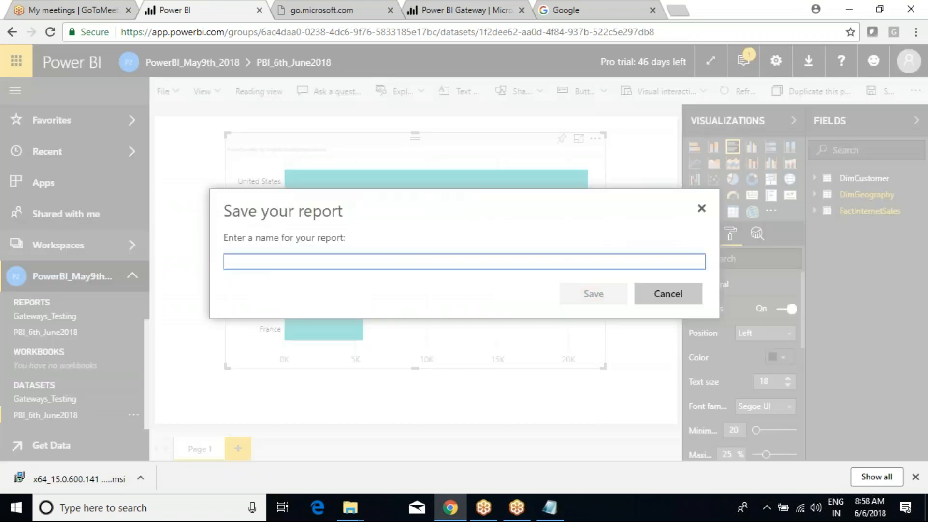
{"action": "type", "text": "Test_NewReport"}
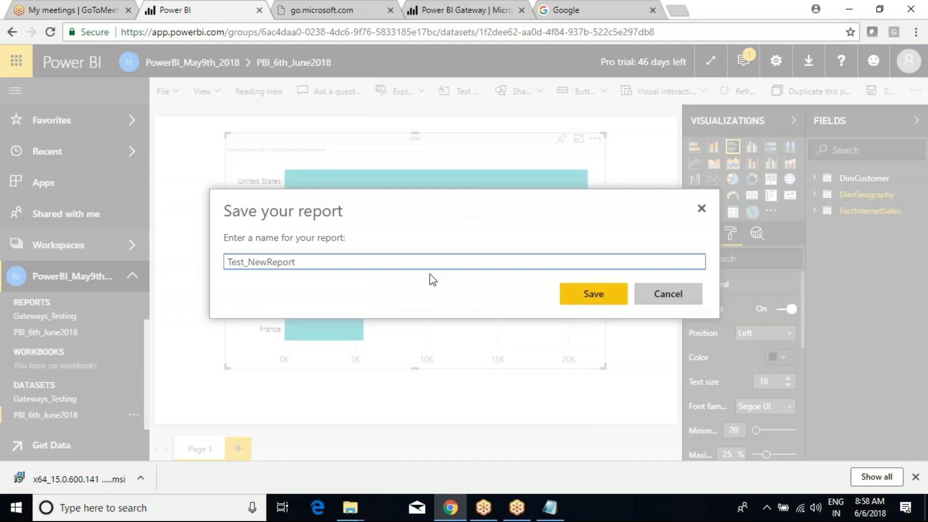
{"action": "left_click", "coordinate": [594, 293]}
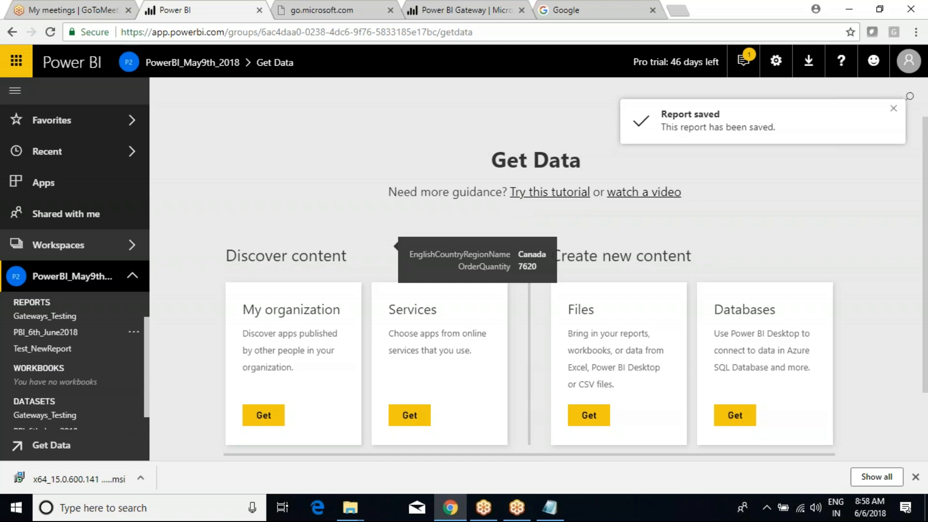
Step: Open the Test_NewReport, Gateways_Testing and PBI_6th_June2018 reports in turn
{"action": "left_click", "coordinate": [41, 349]}
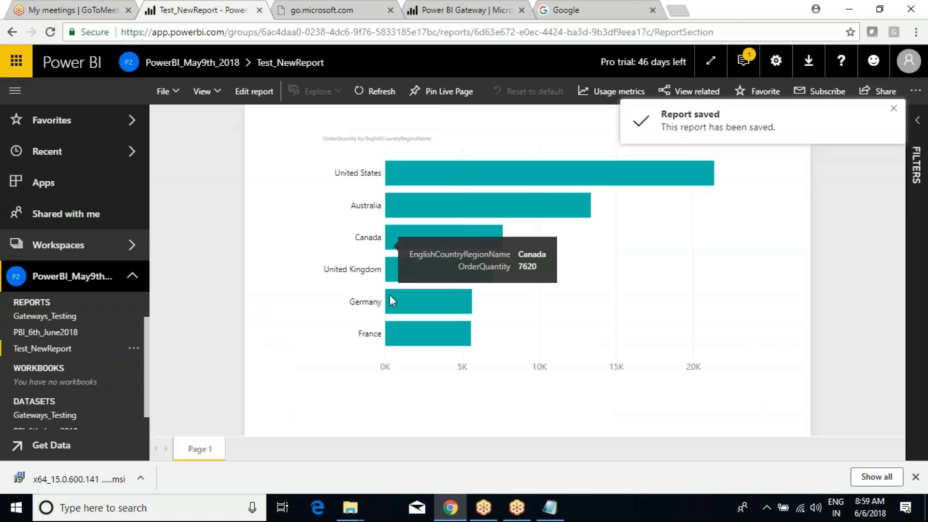
{"action": "left_click", "coordinate": [44, 316]}
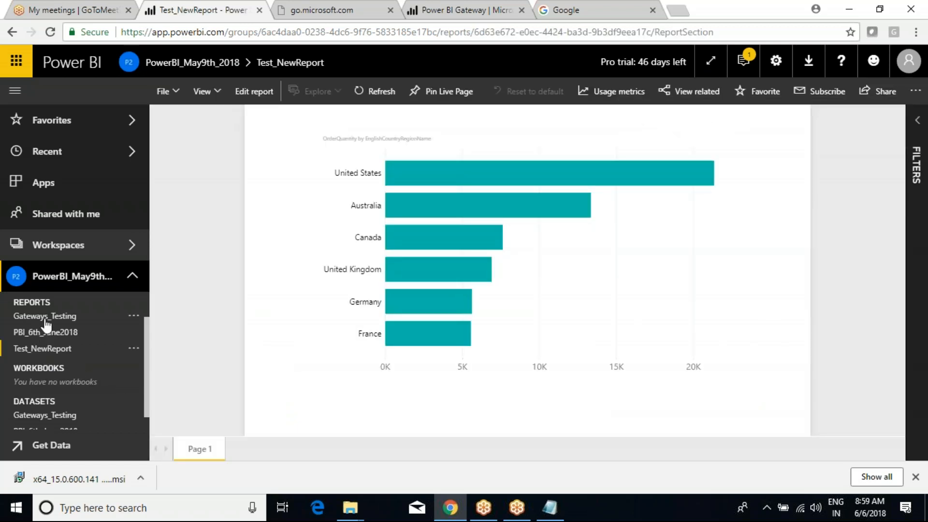
{"action": "left_click", "coordinate": [46, 332]}
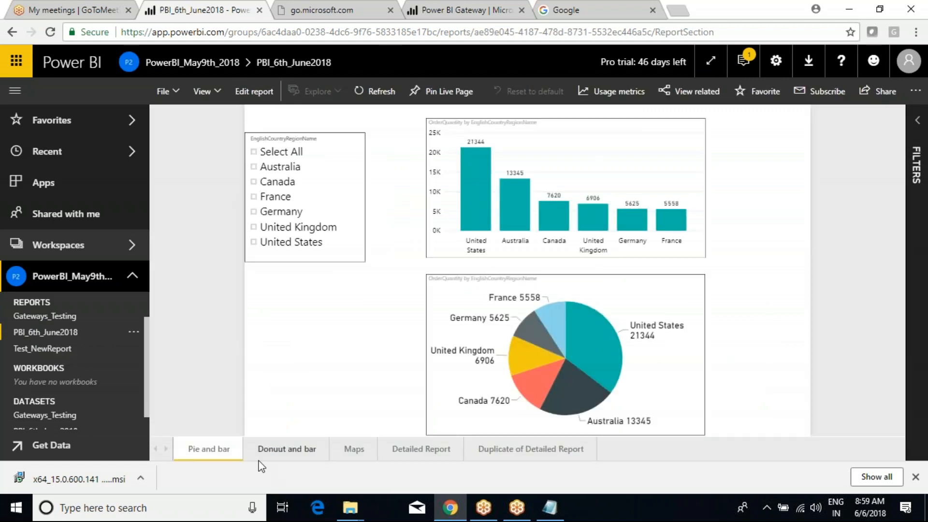
Step: Reopen Test_NewReport, highlight the datasets list, then go to the Get Data page
{"action": "left_click", "coordinate": [43, 348]}
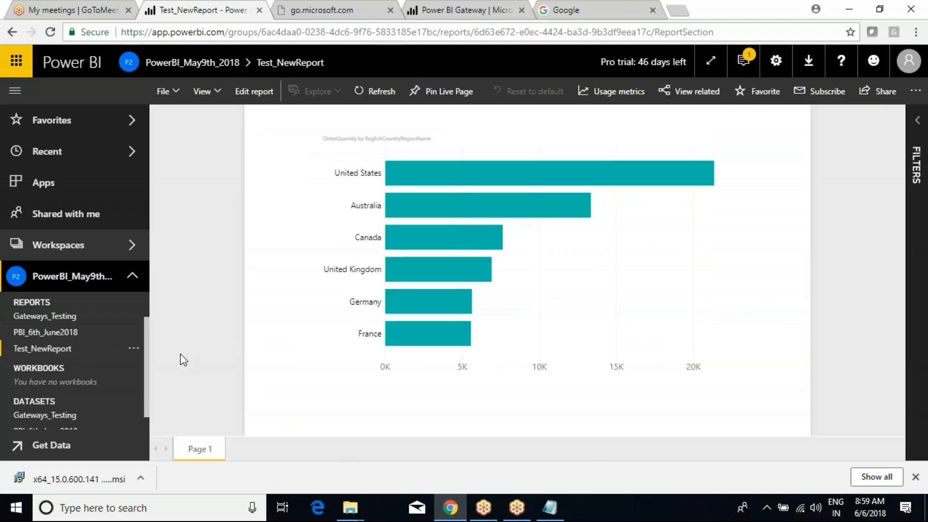
{"action": "scroll", "coordinate": [72, 401], "scroll_direction": "down", "scroll_amount": 1}
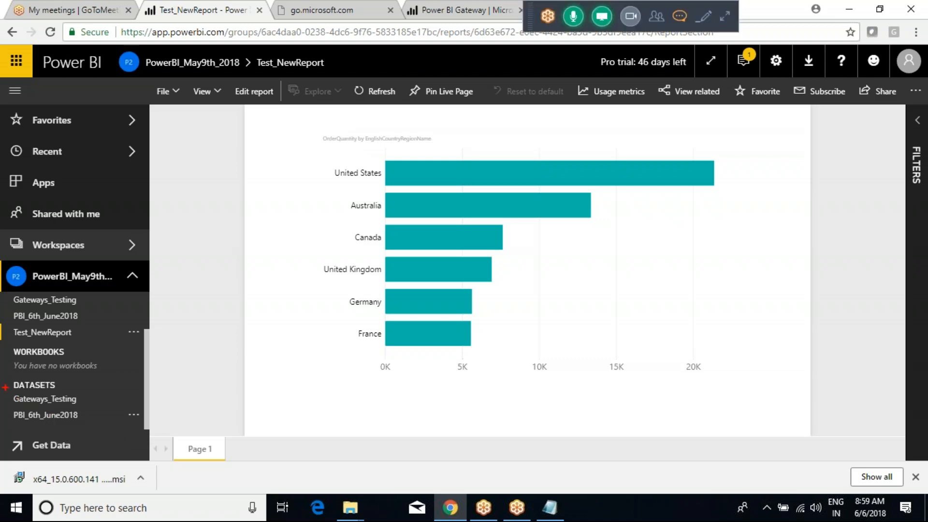
{"action": "left_click_drag", "start_coordinate": [2, 380], "coordinate": [120, 425]}
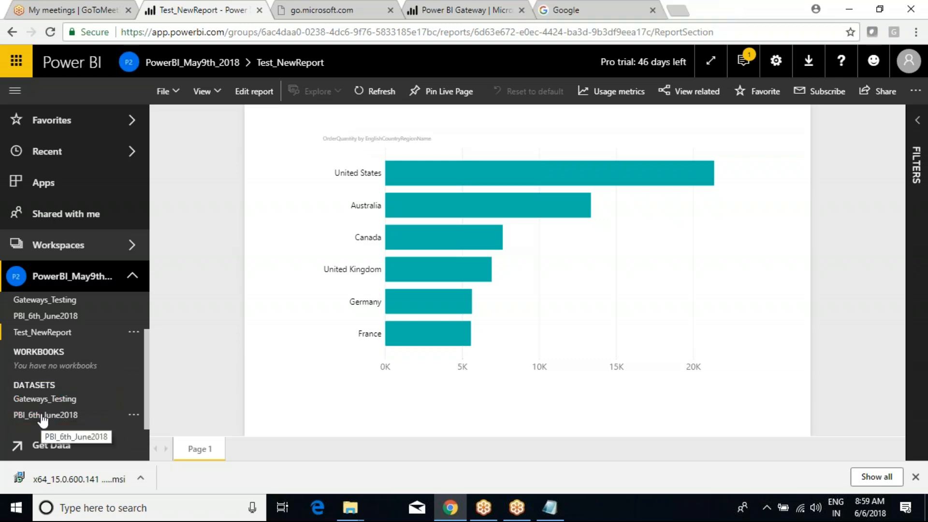
{"action": "left_click", "coordinate": [50, 450]}
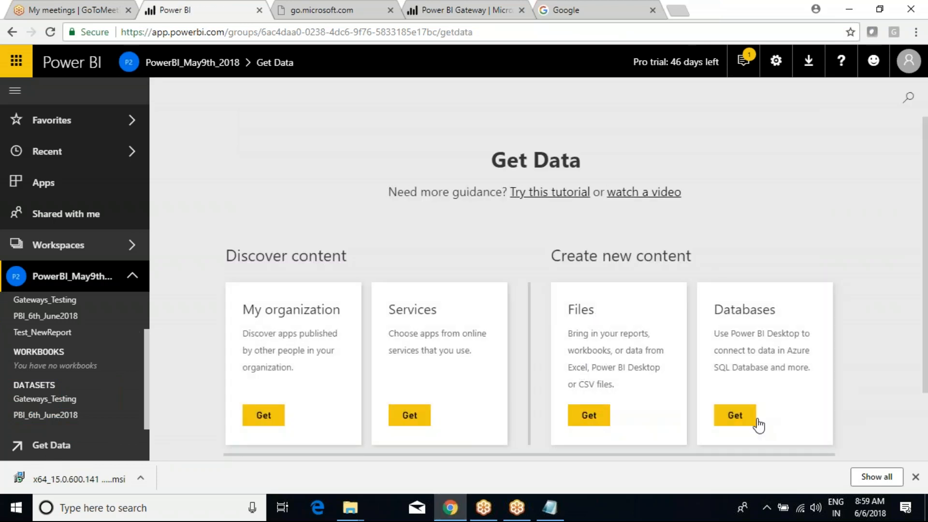
Step: Preview the SQL Server Analysis Services source, then try a Local File upload and cancel it
{"action": "left_click", "coordinate": [729, 413]}
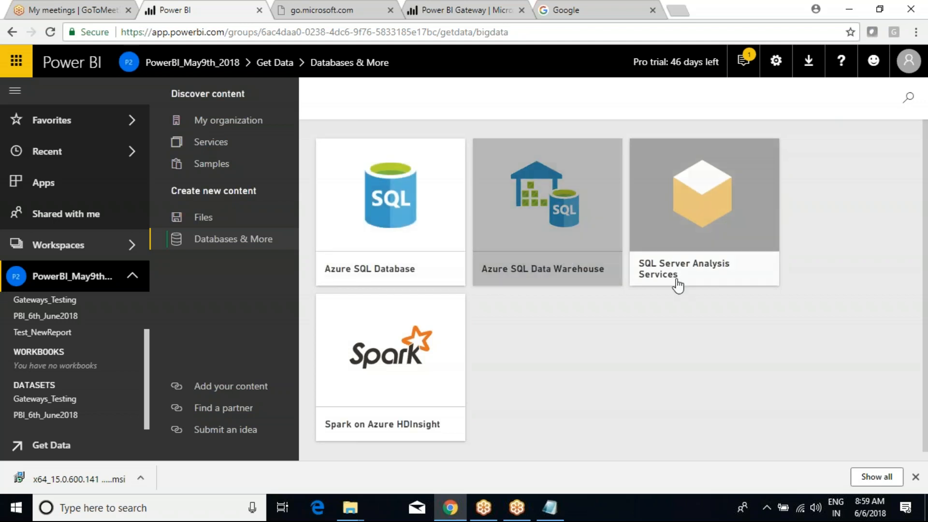
{"action": "left_click", "coordinate": [707, 278]}
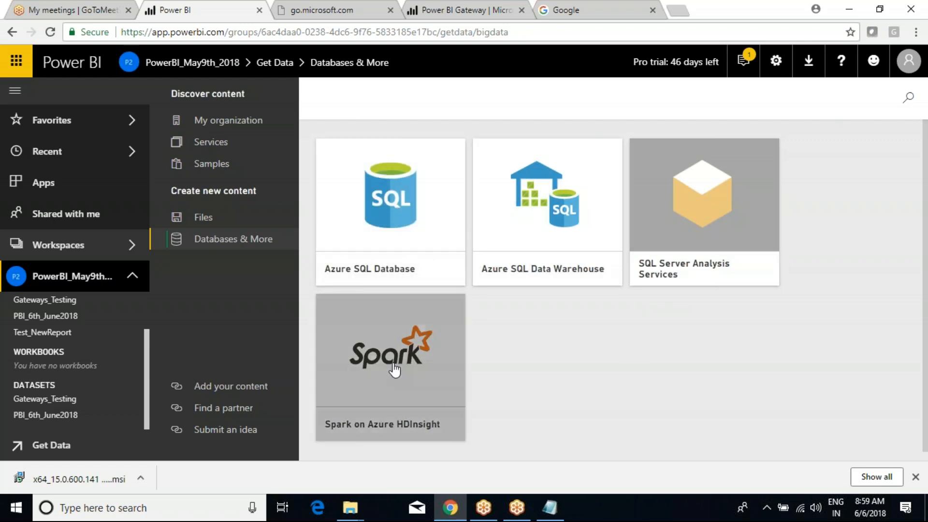
{"action": "left_click", "coordinate": [209, 223]}
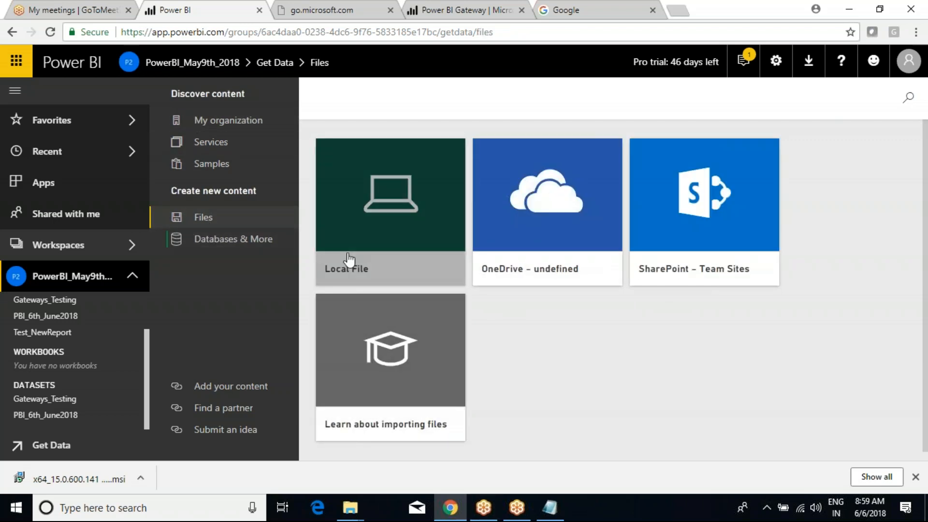
{"action": "left_click", "coordinate": [368, 250]}
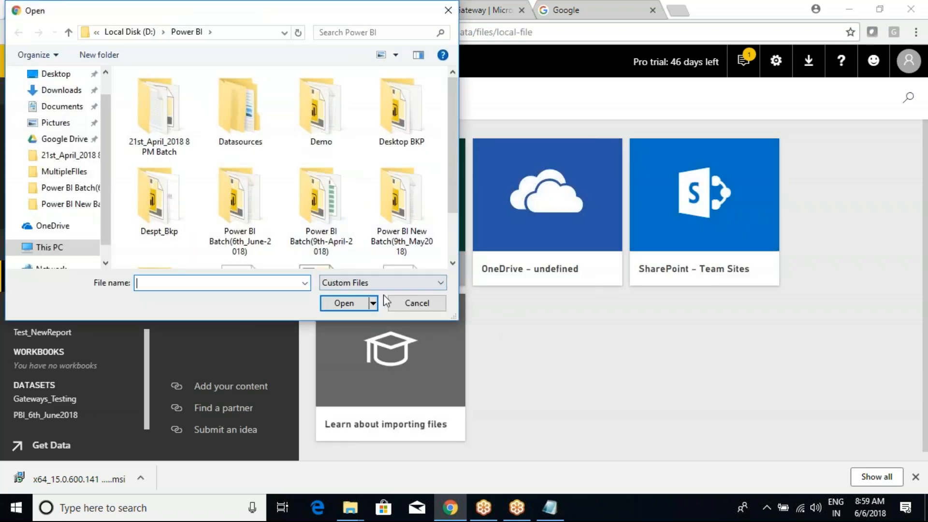
{"action": "left_click", "coordinate": [409, 302]}
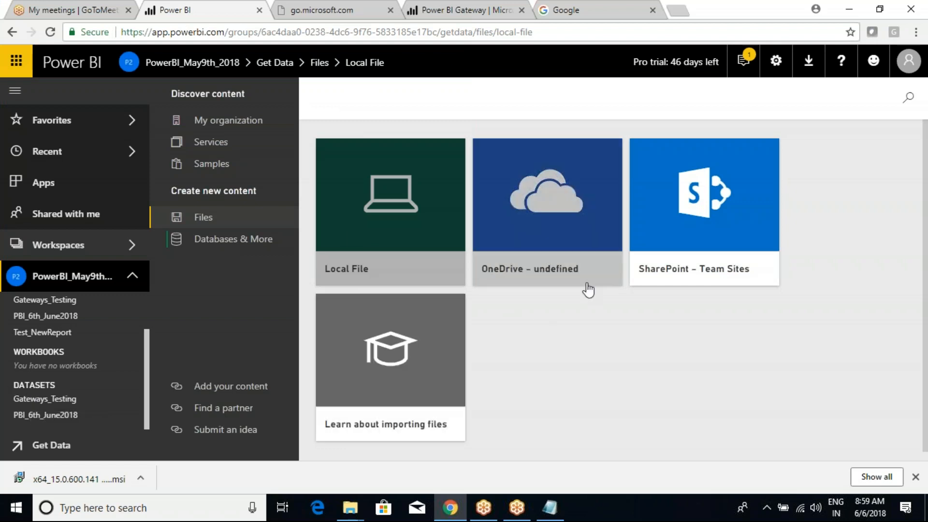
Step: Return to the Databases & More sources and open the Gateways_Testing options menu
{"action": "left_click", "coordinate": [201, 239]}
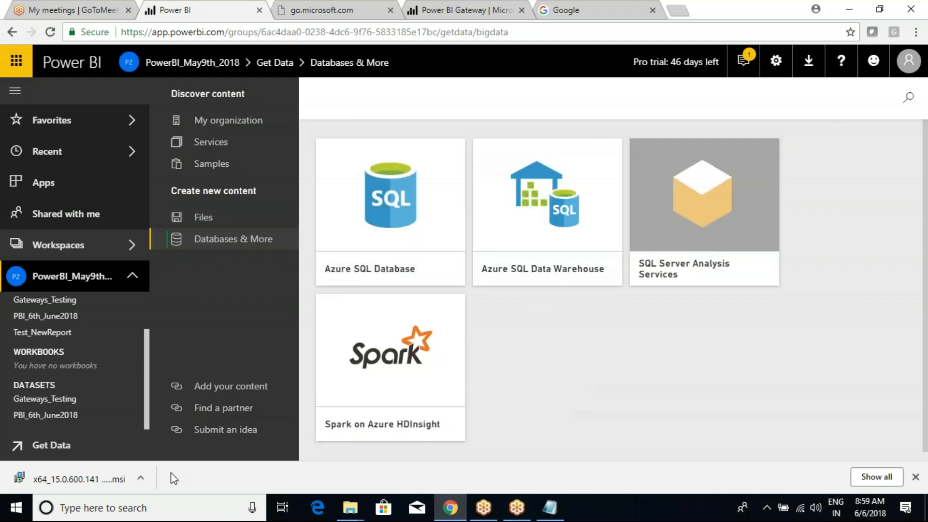
{"action": "scroll", "coordinate": [79, 321], "scroll_direction": "up", "scroll_amount": 1}
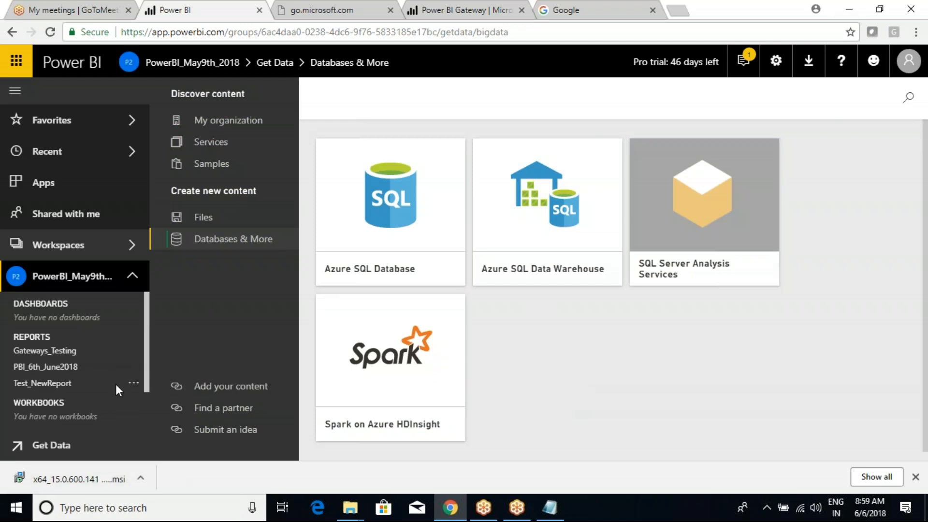
{"action": "left_click", "coordinate": [136, 352]}
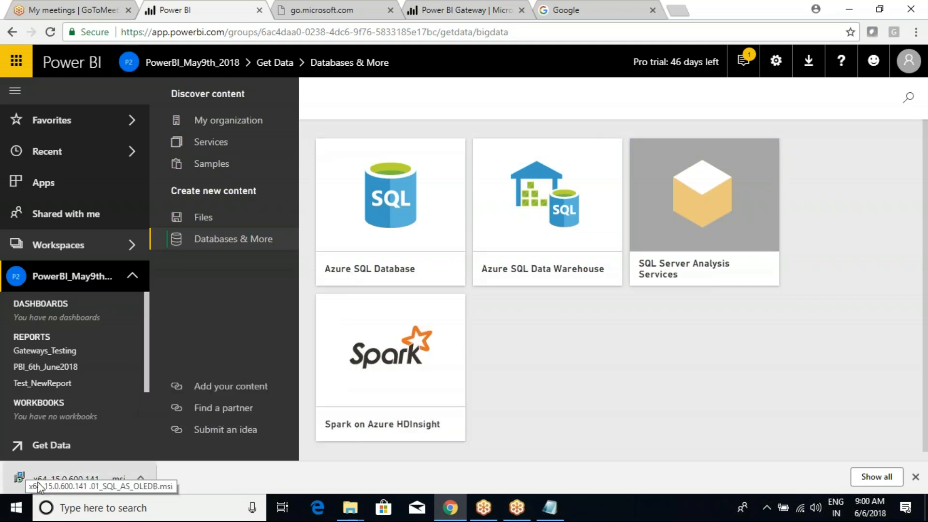
Step: Launch the OLE DB provider msi, confirm the upgrade, accept the license and install
{"action": "left_click", "coordinate": [59, 481]}
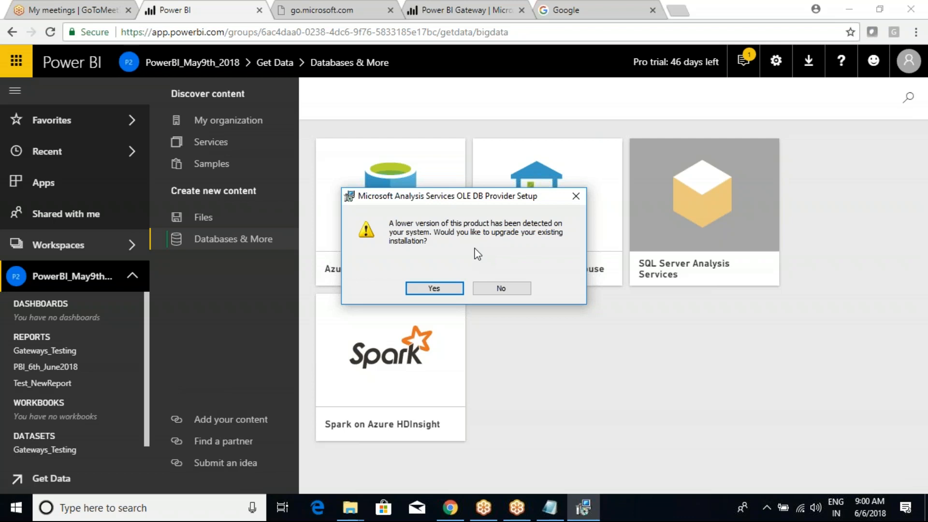
{"action": "left_click", "coordinate": [457, 289]}
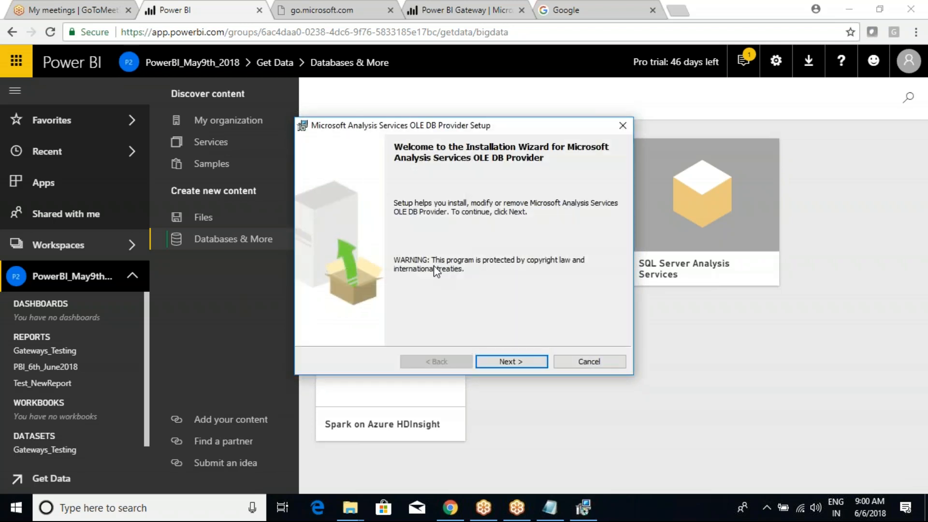
{"action": "left_click", "coordinate": [510, 362]}
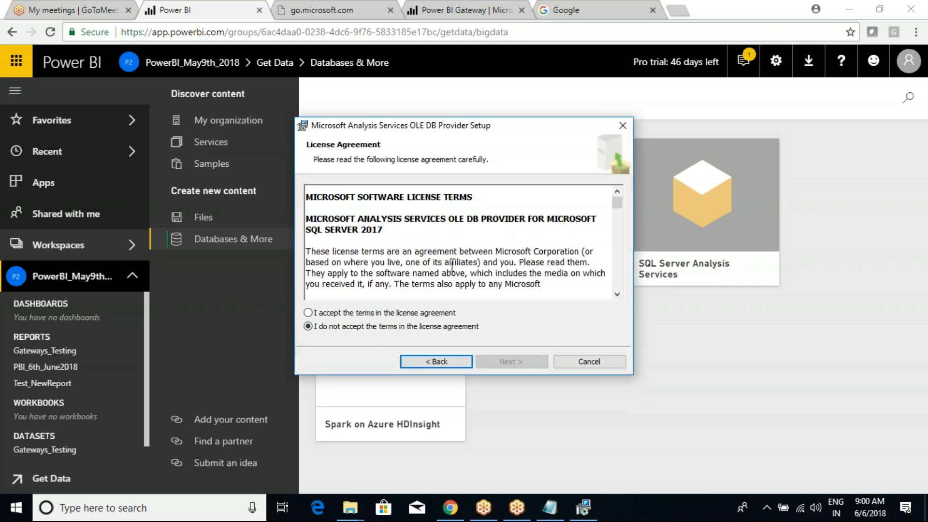
{"action": "left_click", "coordinate": [333, 314]}
{"action": "left_click", "coordinate": [506, 363]}
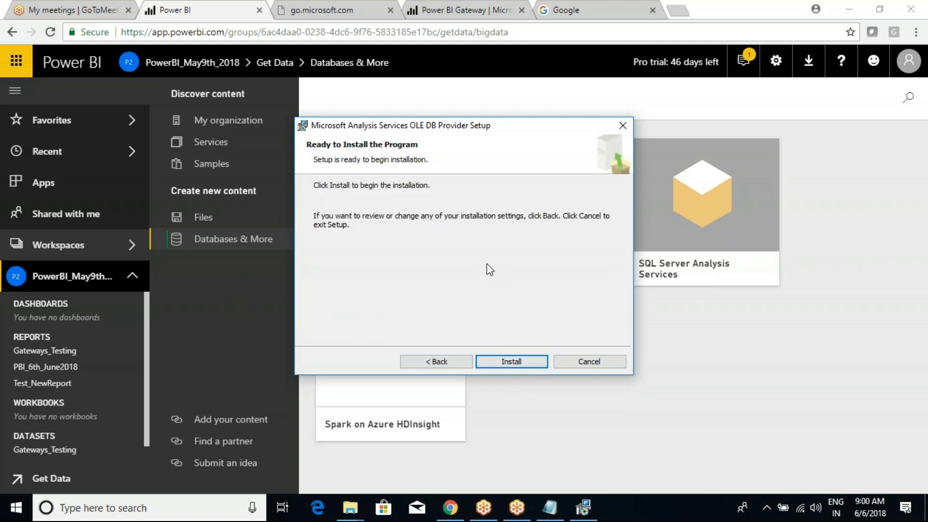
{"action": "left_click", "coordinate": [526, 359]}
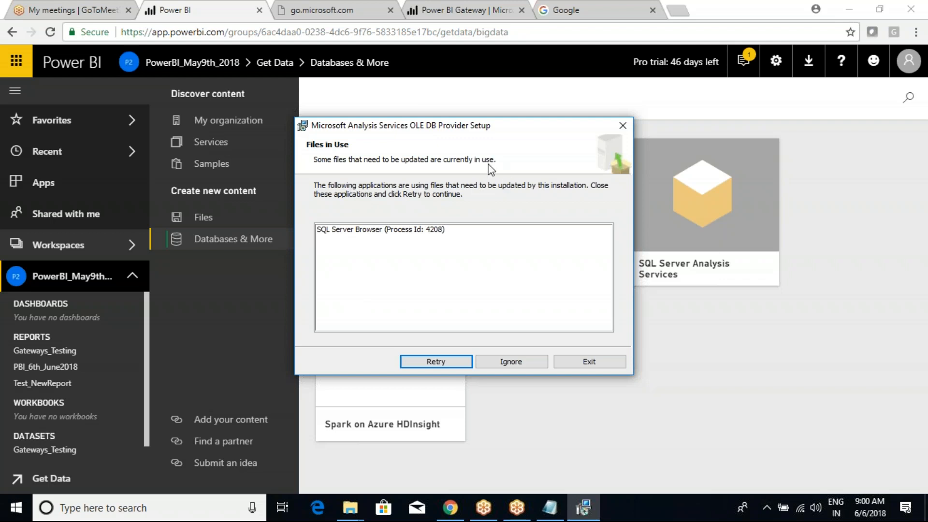
Step: Select the in-use SQL Server Browser process and retry the installation
{"action": "left_click", "coordinate": [396, 233]}
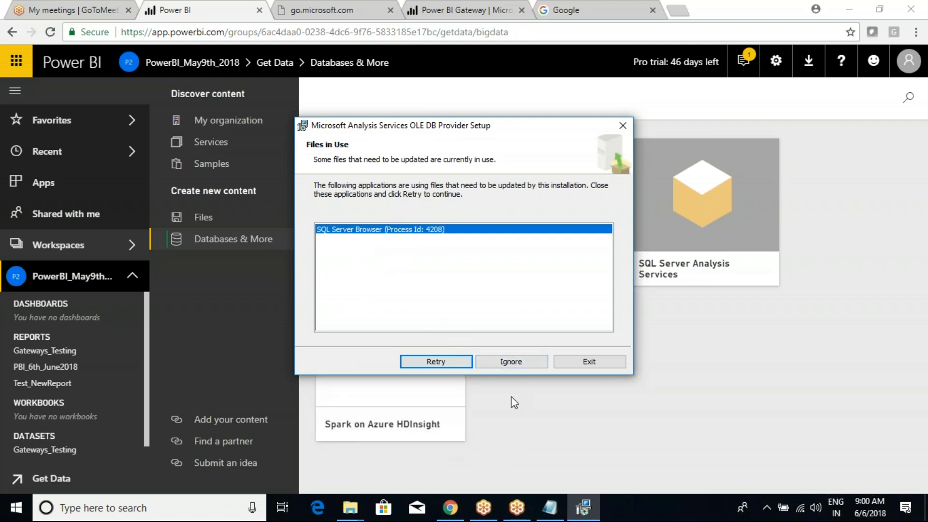
{"action": "left_click", "coordinate": [446, 363]}
{"action": "left_click", "coordinate": [452, 362]}
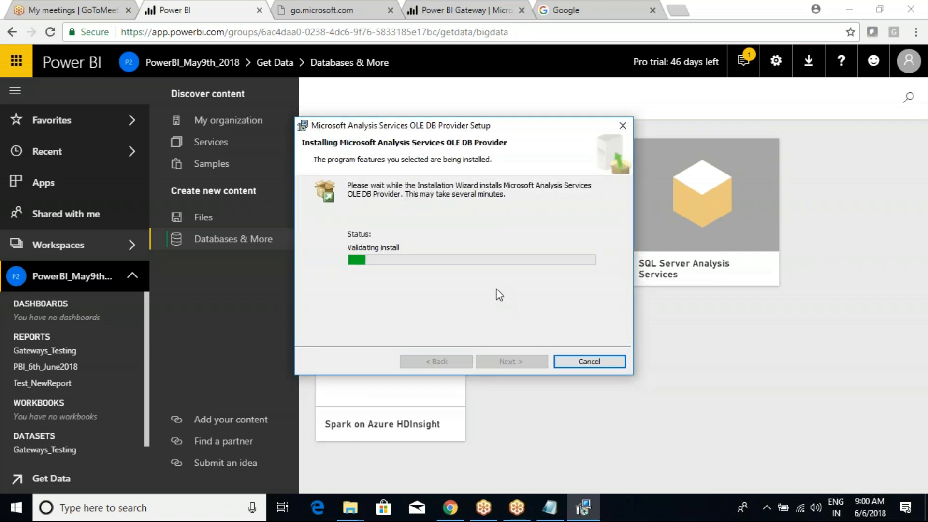
Step: Ignore the files-in-use warning, move the installer aside, and view Gateways_Testing's refresh status
{"action": "left_click", "coordinate": [511, 360]}
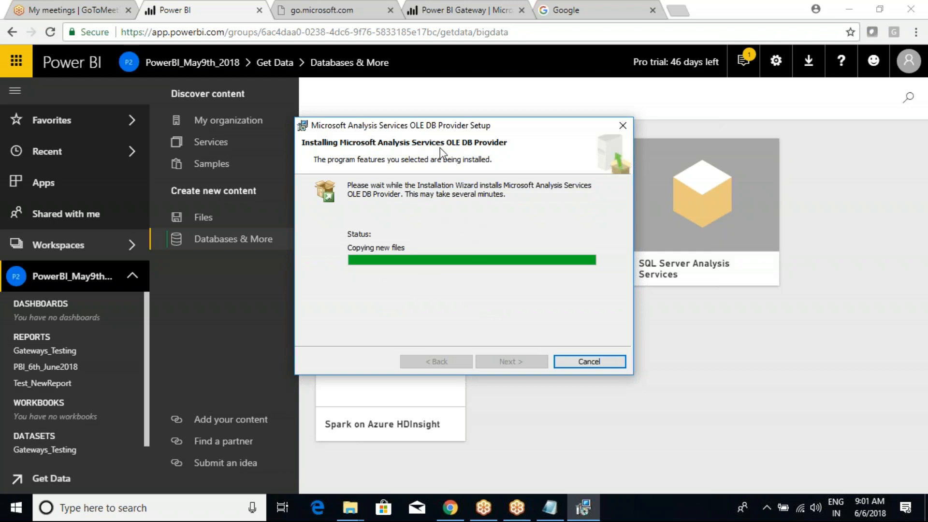
{"action": "left_click_drag", "start_coordinate": [389, 125], "coordinate": [431, 99]}
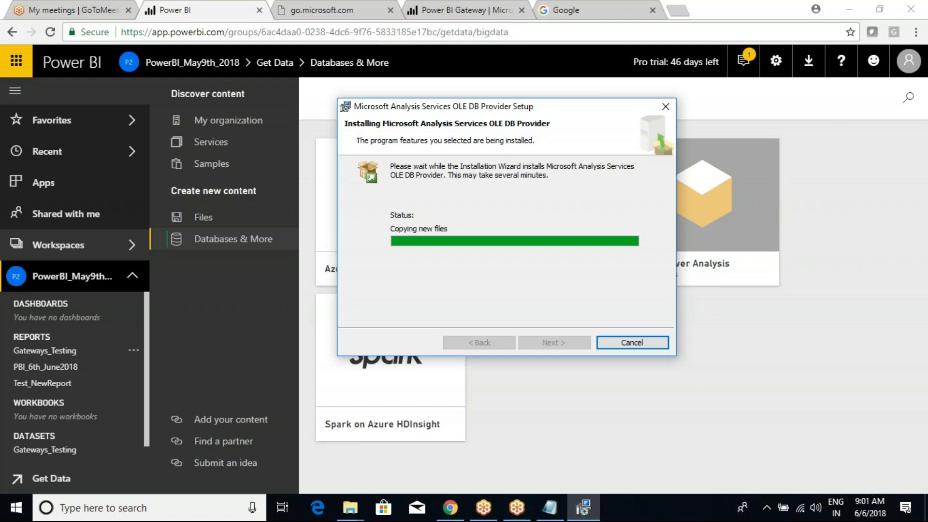
{"action": "scroll", "coordinate": [56, 420], "scroll_direction": "down", "scroll_amount": 1}
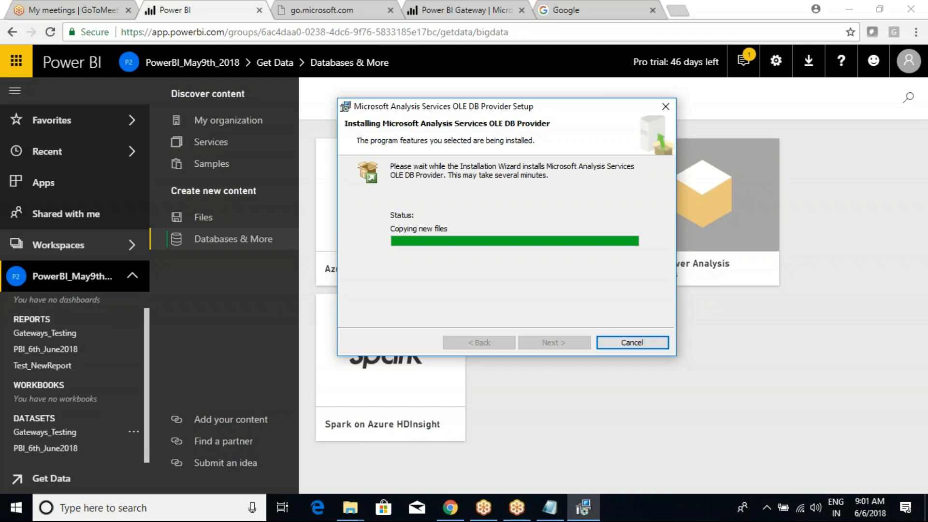
{"action": "left_click", "coordinate": [133, 433]}
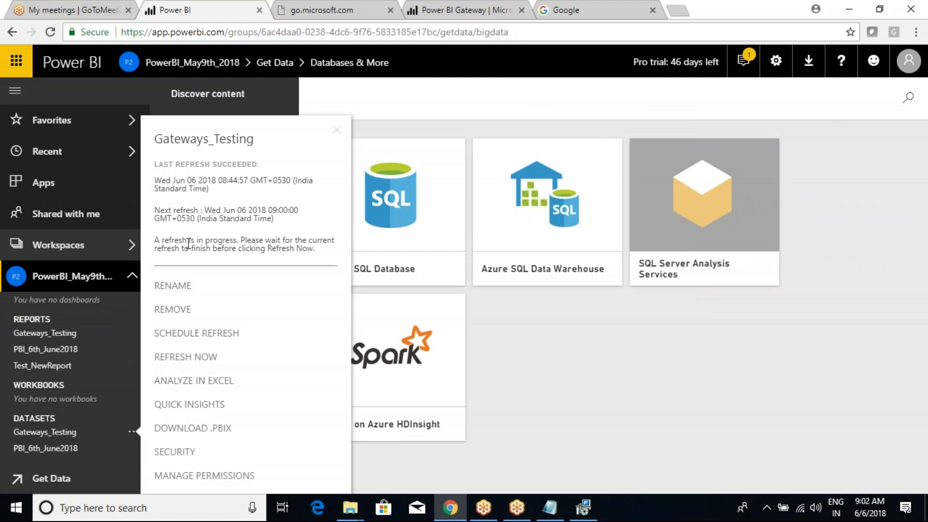
Step: Highlight the 'A refresh is in progress' message, then clear the annotations
{"action": "mouse_move", "coordinate": [143, 233]}
{"action": "left_mouse_down"}
{"action": "mouse_move", "coordinate": [270, 261]}
{"action": "mouse_move", "coordinate": [341, 264]}
{"action": "left_mouse_up"}
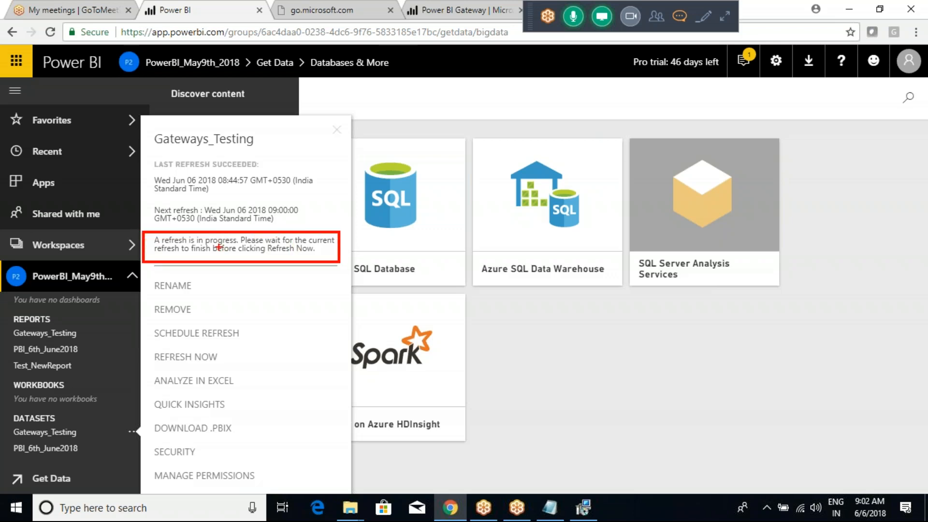
{"action": "left_click_drag", "start_coordinate": [212, 238], "coordinate": [251, 221]}
{"action": "key", "text": "Escape"}
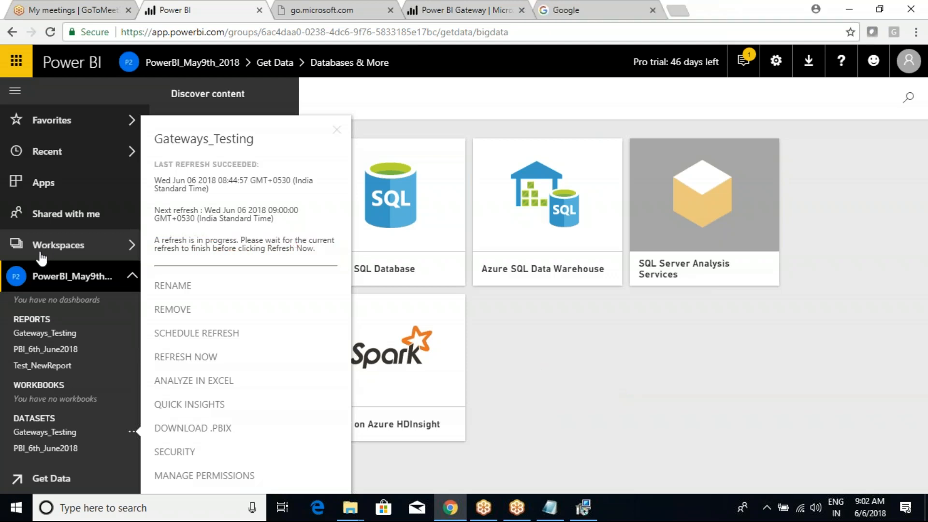
Step: Close the Gateways_Testing dataset options and send the installer window to the background
{"action": "left_click", "coordinate": [623, 394]}
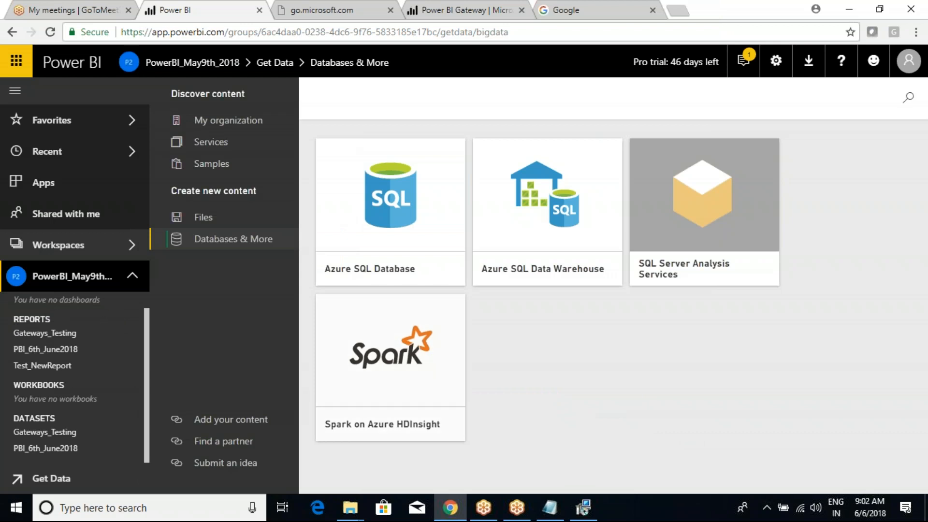
{"action": "left_click", "coordinate": [590, 513]}
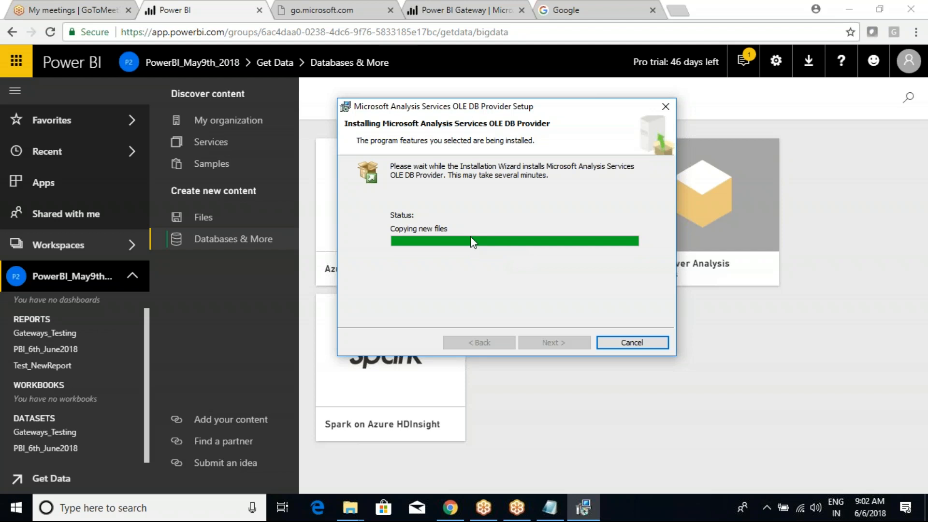
{"action": "left_click", "coordinate": [489, 431]}
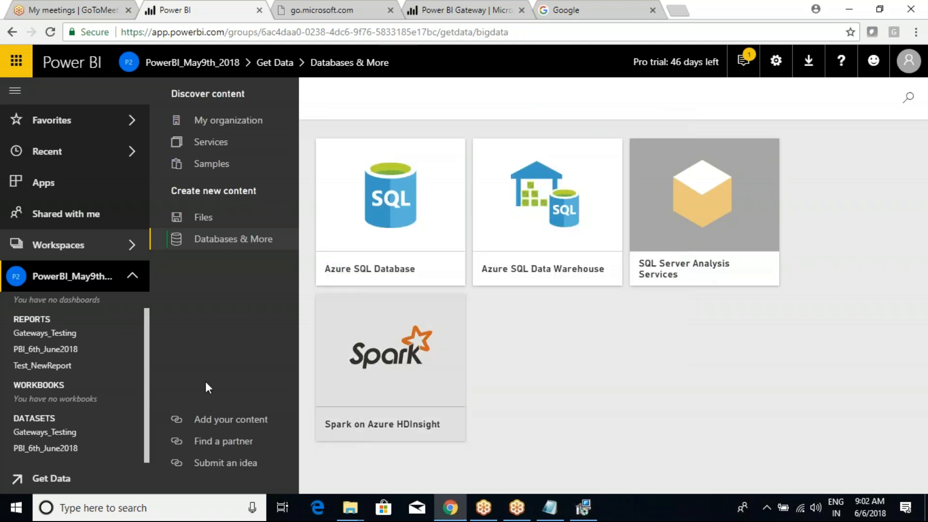
Step: Close the dataset refresh panel and open the Gateways_Testing report with its table and charts
{"action": "left_click", "coordinate": [41, 338]}
{"action": "left_click", "coordinate": [69, 435]}
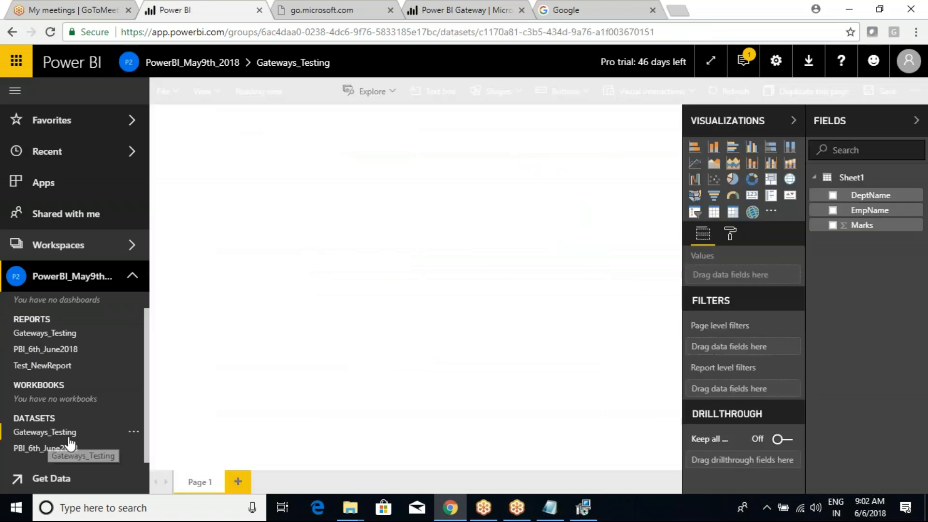
{"action": "left_click", "coordinate": [134, 431]}
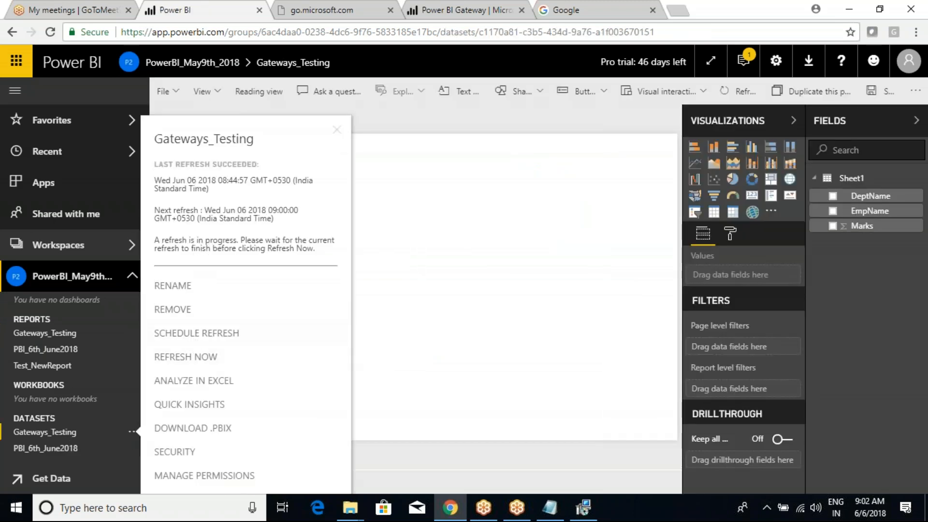
{"action": "left_click", "coordinate": [565, 120]}
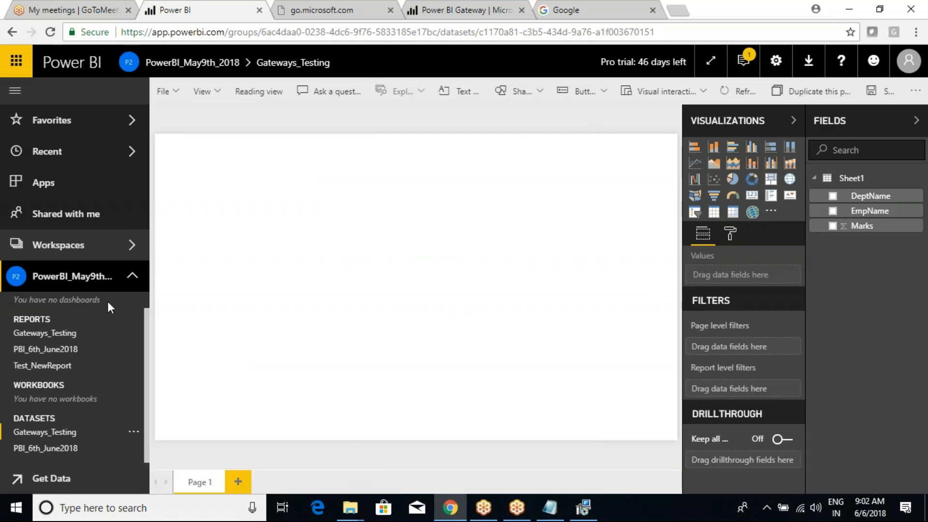
{"action": "left_click", "coordinate": [38, 336]}
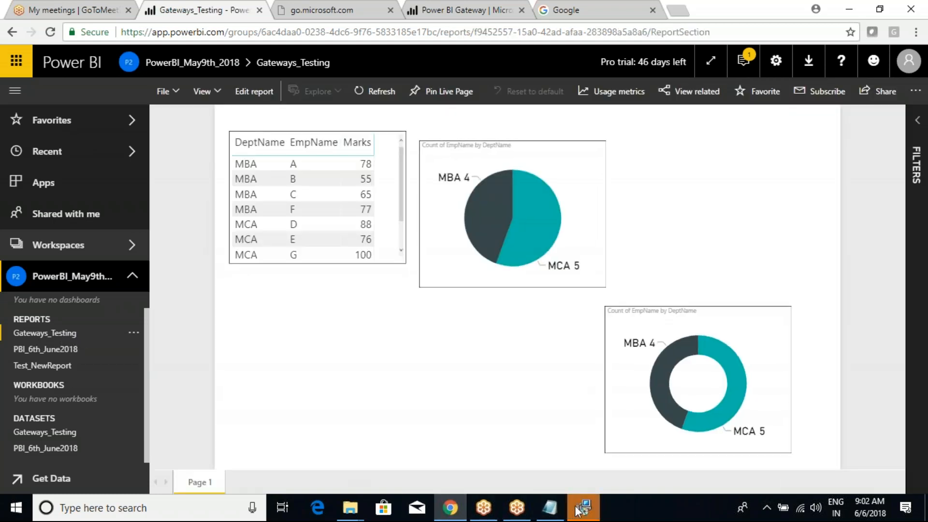
Step: Finish the OLE DB driver setup and decline the restart prompt
{"action": "left_click", "coordinate": [581, 508]}
{"action": "left_click", "coordinate": [556, 339]}
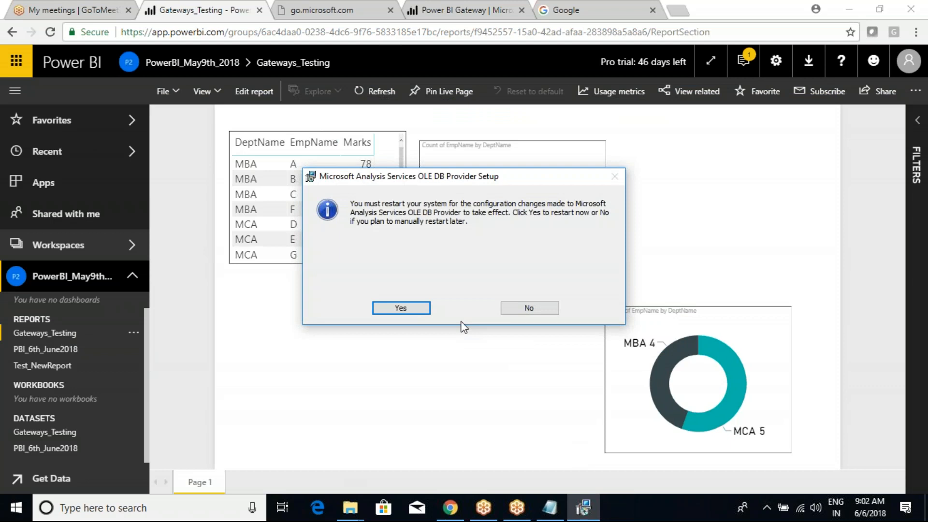
{"action": "left_click", "coordinate": [526, 312]}
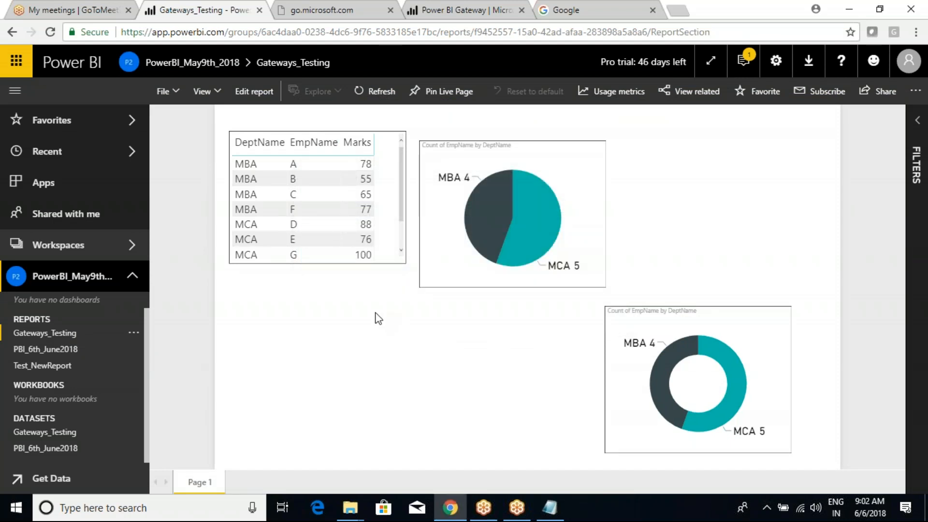
Step: Check the Gateways_Testing report and dataset option menus, then reload the Power BI page
{"action": "left_click", "coordinate": [134, 334]}
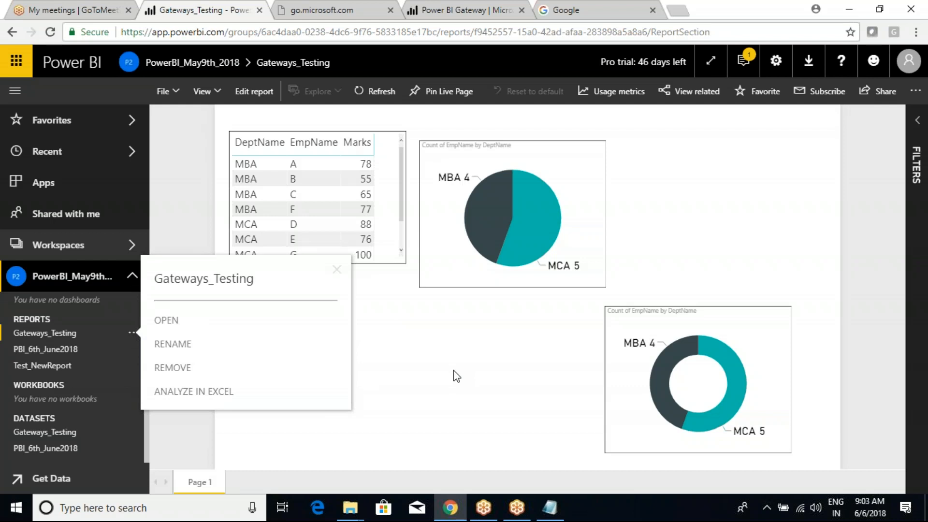
{"action": "left_click", "coordinate": [472, 379]}
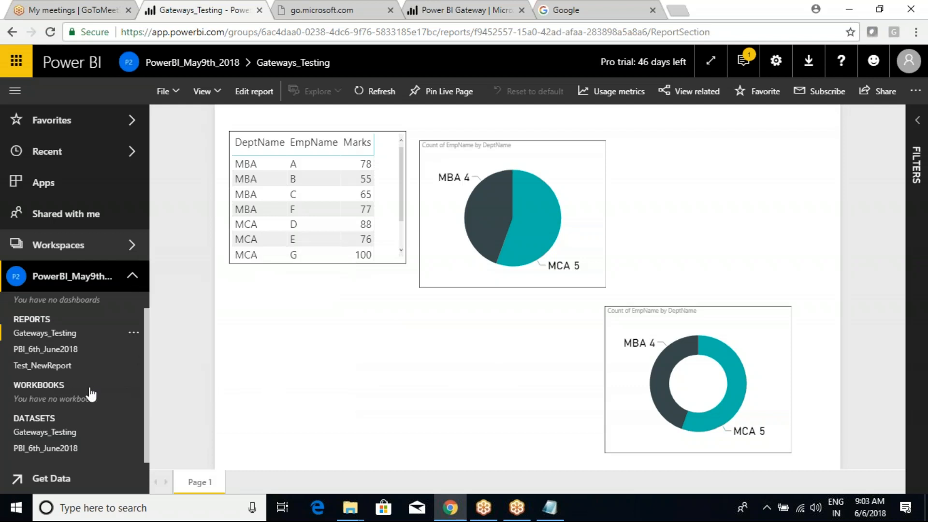
{"action": "left_click", "coordinate": [134, 431]}
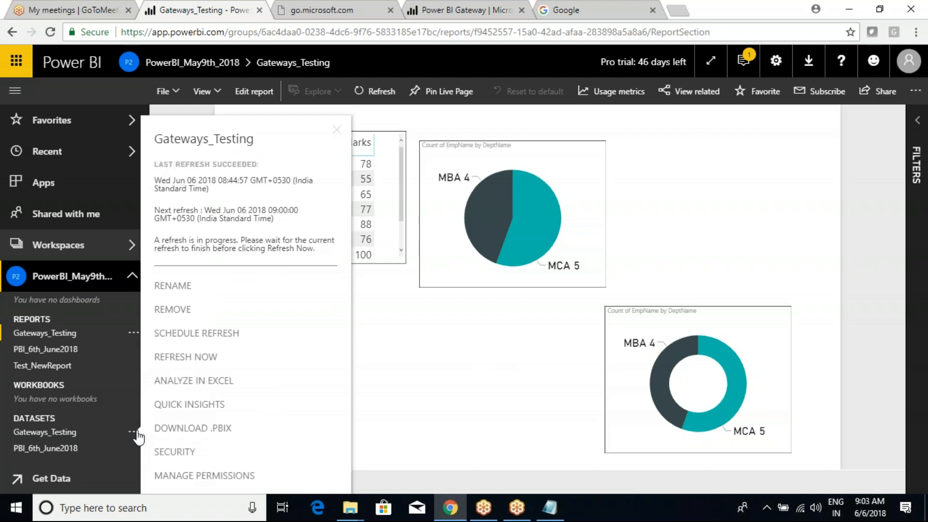
{"action": "left_click", "coordinate": [378, 310]}
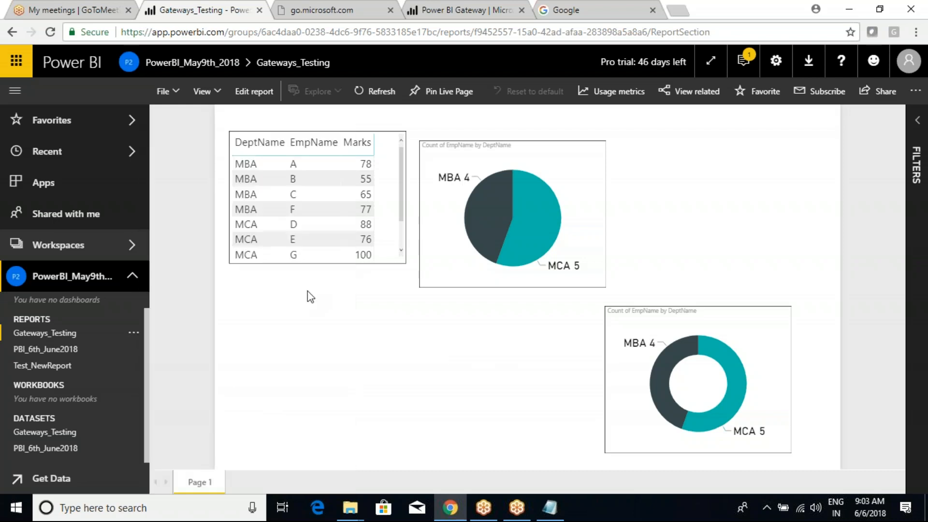
{"action": "left_click", "coordinate": [50, 32]}
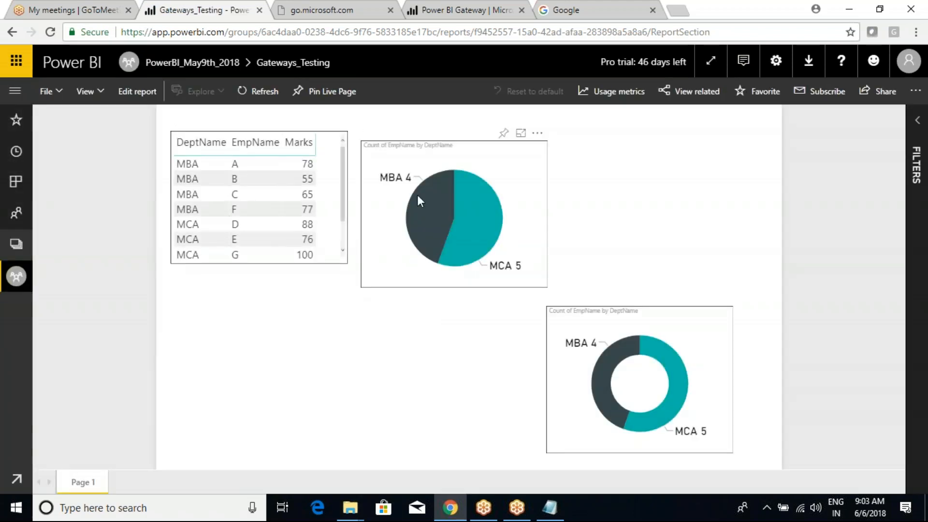
Step: Reopen the Gateways_Testing dataset details and highlight its refresh-in-progress message
{"action": "left_click", "coordinate": [16, 92]}
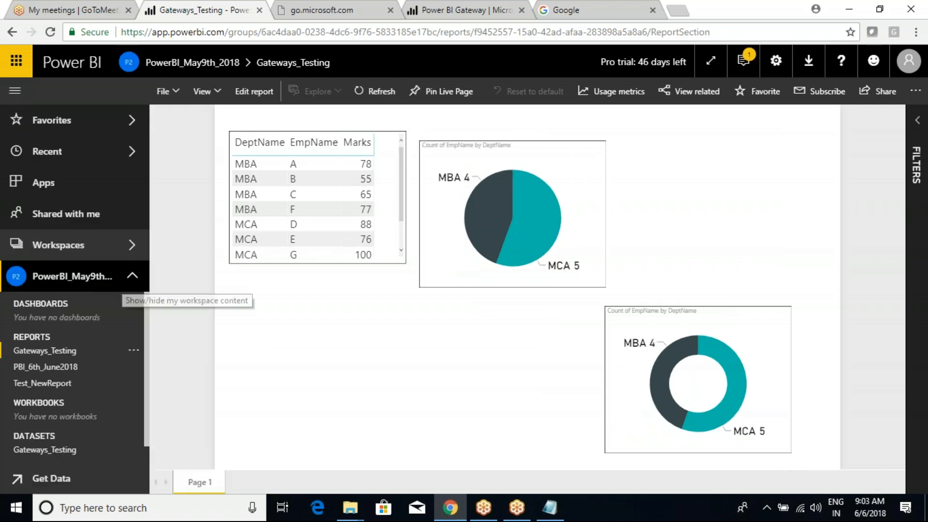
{"action": "scroll", "coordinate": [118, 444], "scroll_direction": "down", "scroll_amount": 1}
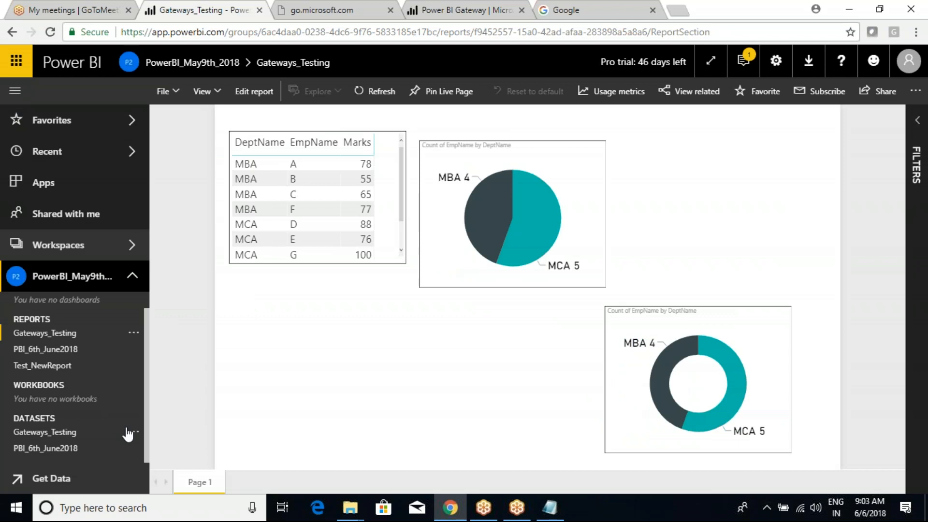
{"action": "left_click", "coordinate": [135, 433]}
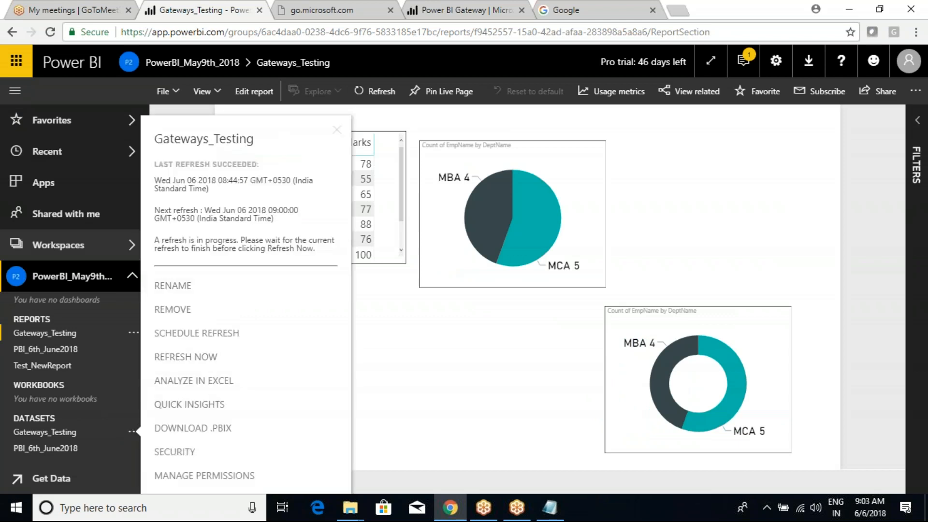
{"action": "left_click_drag", "start_coordinate": [155, 240], "coordinate": [286, 250]}
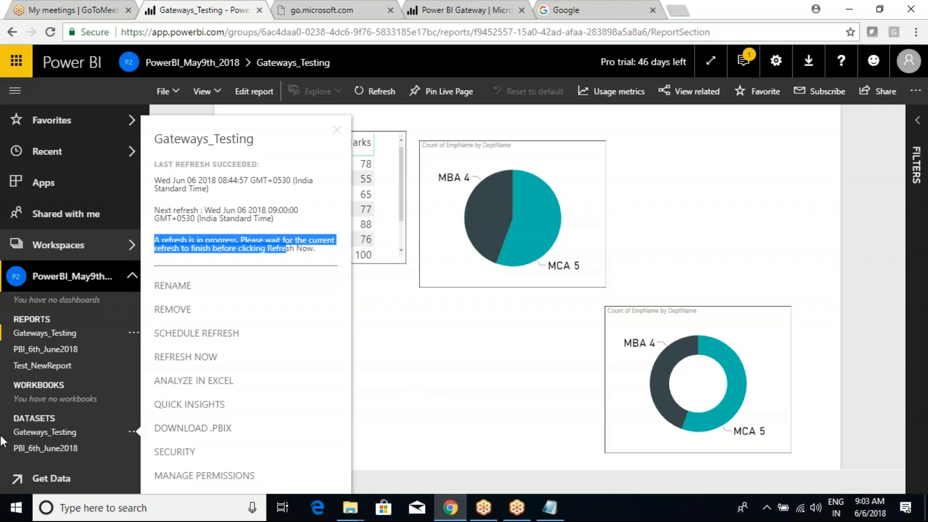
{"action": "left_click", "coordinate": [201, 245]}
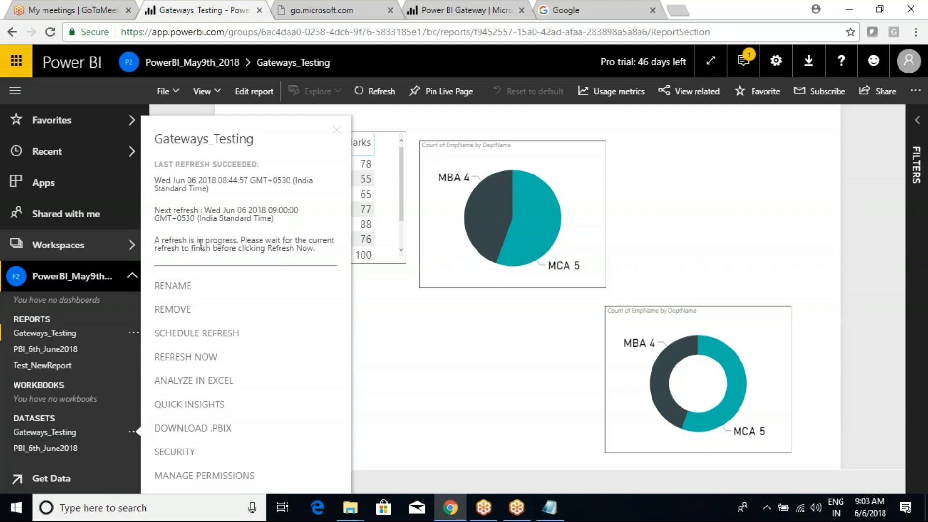
{"action": "left_click_drag", "start_coordinate": [155, 247], "coordinate": [273, 249]}
{"action": "left_click", "coordinate": [272, 250]}
Step: Refresh the file listing of the Power BI Batch(9th-April-2018) folder
{"action": "mouse_move", "coordinate": [352, 506]}
{"action": "left_click", "coordinate": [363, 474]}
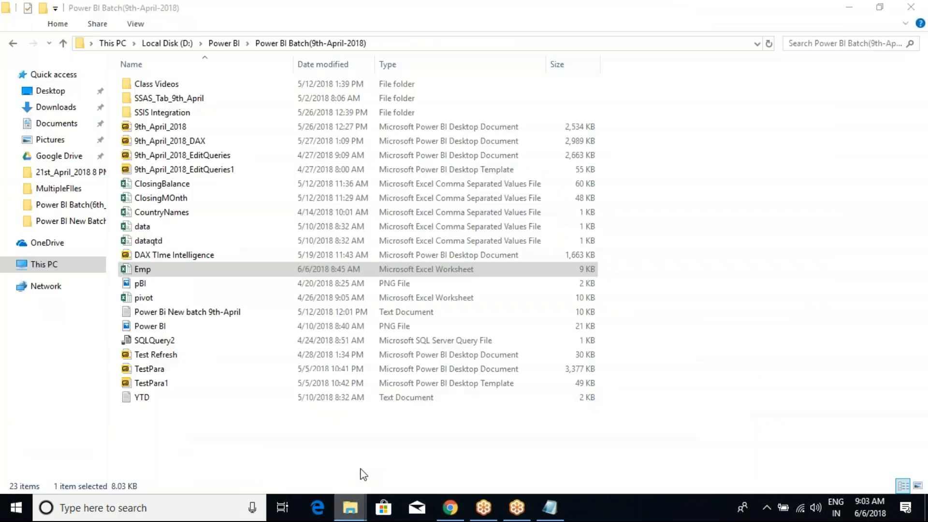
{"action": "left_click", "coordinate": [622, 427]}
{"action": "right_click", "coordinate": [730, 364]}
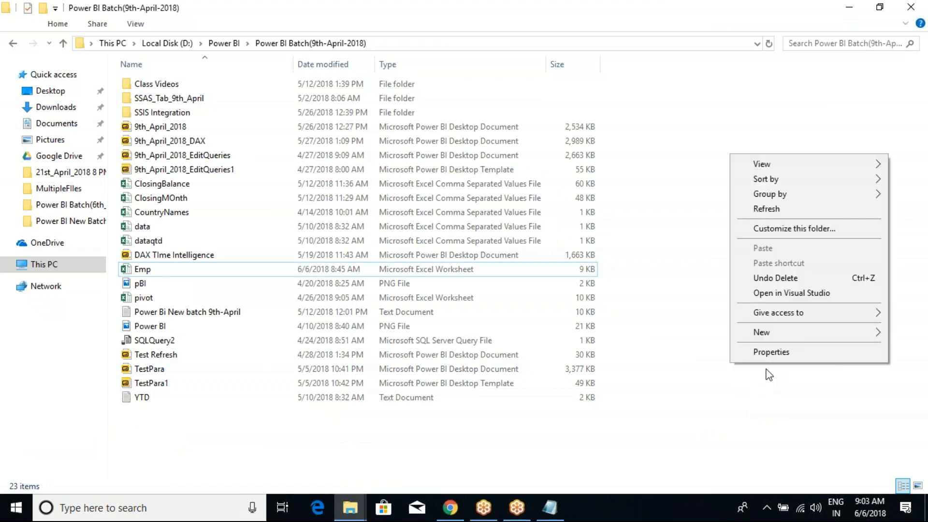
{"action": "left_click", "coordinate": [773, 212]}
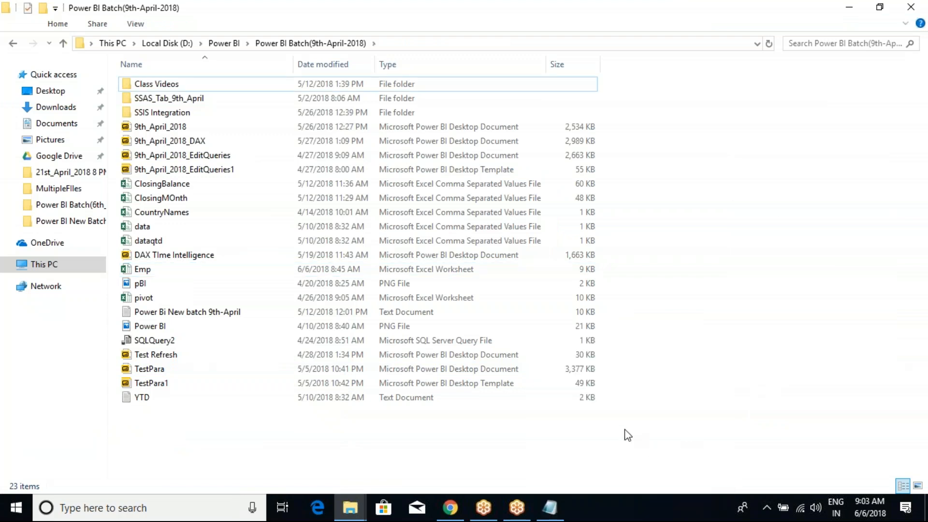
{"action": "left_click", "coordinate": [709, 63]}
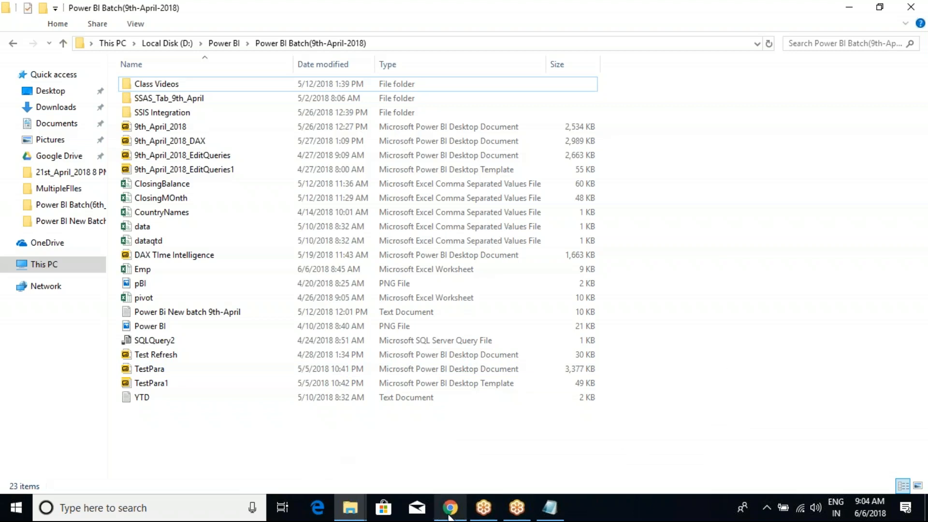
Step: Check the recording manager's conversion progress, minimize it, and return to the Power BI report
{"action": "left_click", "coordinate": [484, 507]}
{"action": "left_click", "coordinate": [517, 509]}
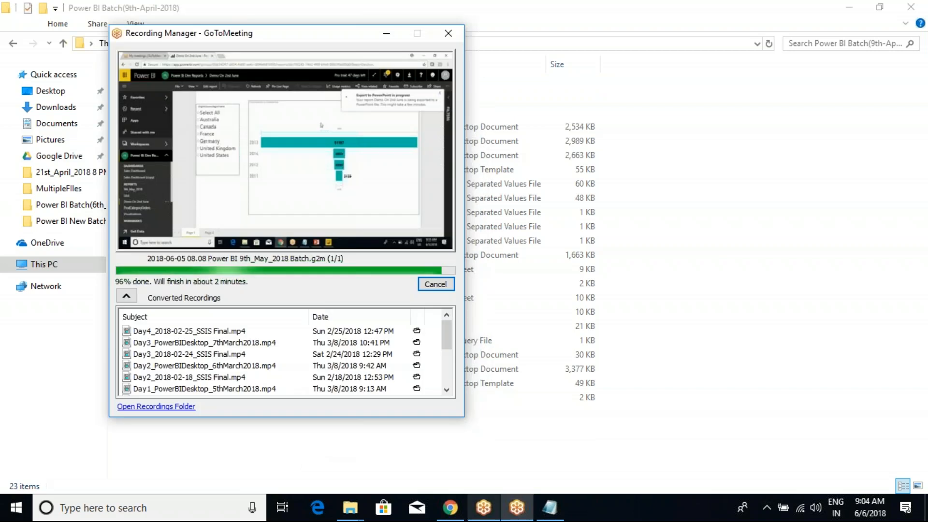
{"action": "left_click", "coordinate": [383, 35]}
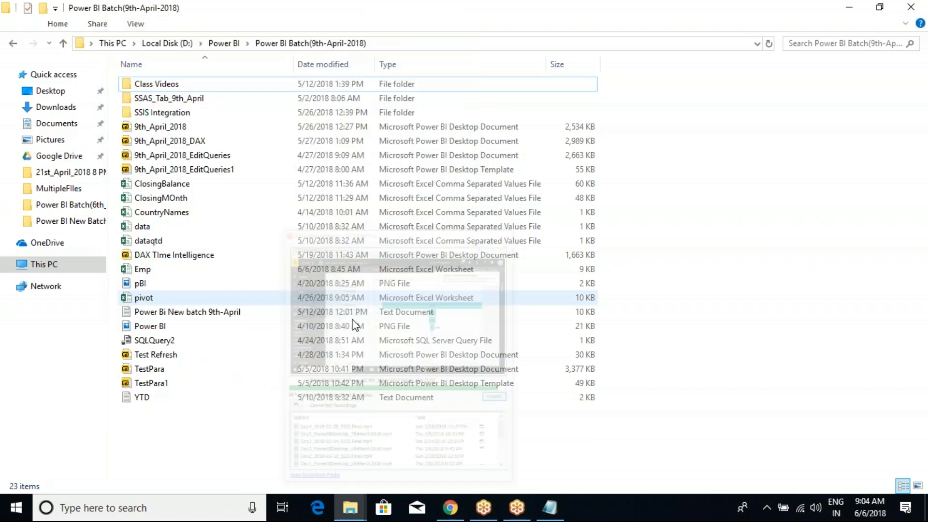
{"action": "left_click", "coordinate": [450, 508]}
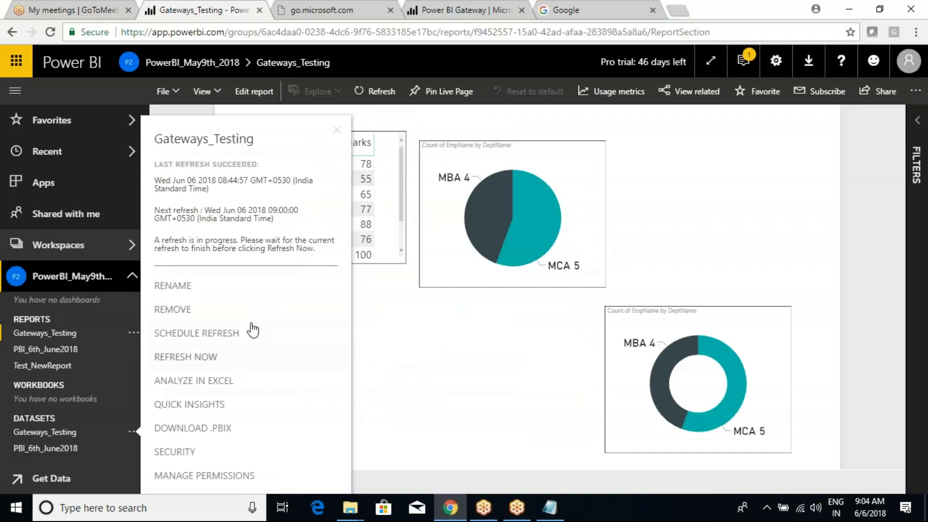
Step: Reload Power BI and check the Gateways_Testing dataset's refresh dates, still showing a refresh in progress
{"action": "left_click", "coordinate": [50, 32]}
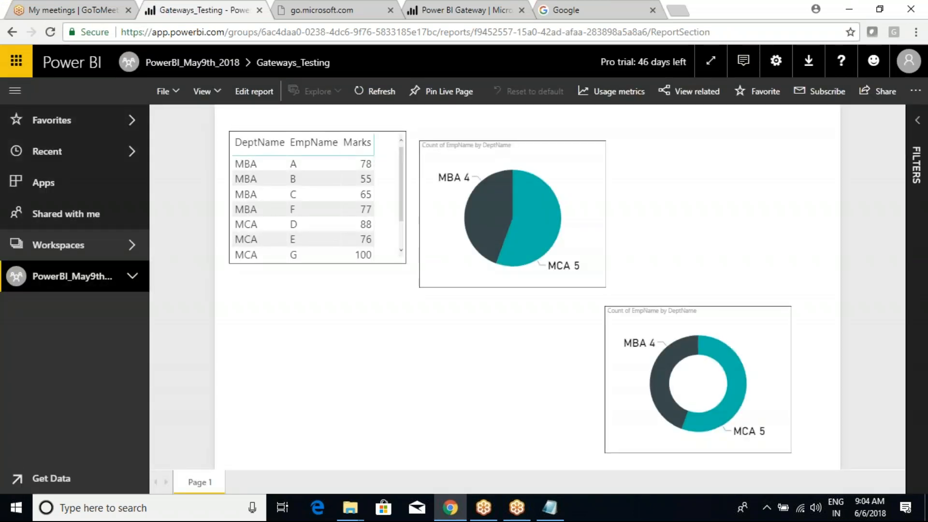
{"action": "left_click", "coordinate": [132, 276]}
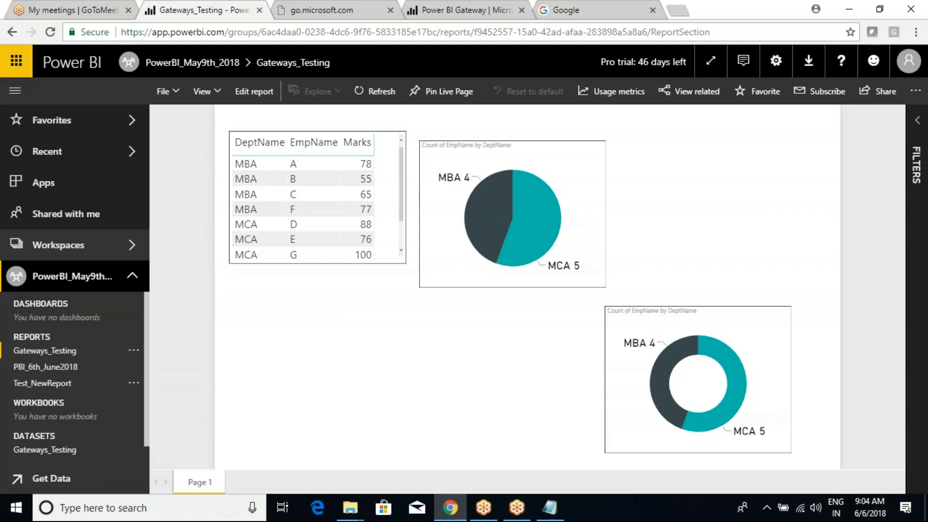
{"action": "scroll", "coordinate": [92, 448], "scroll_direction": "down", "scroll_amount": 1}
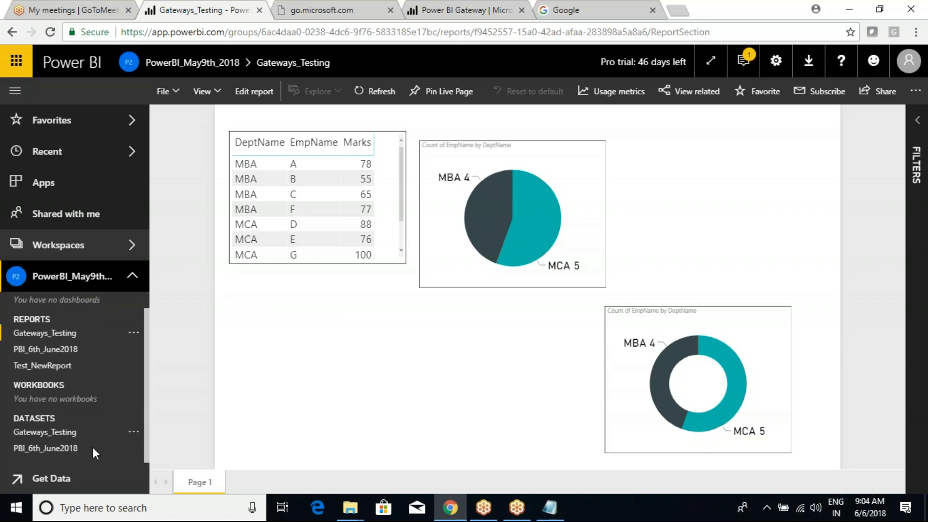
{"action": "left_click", "coordinate": [132, 432]}
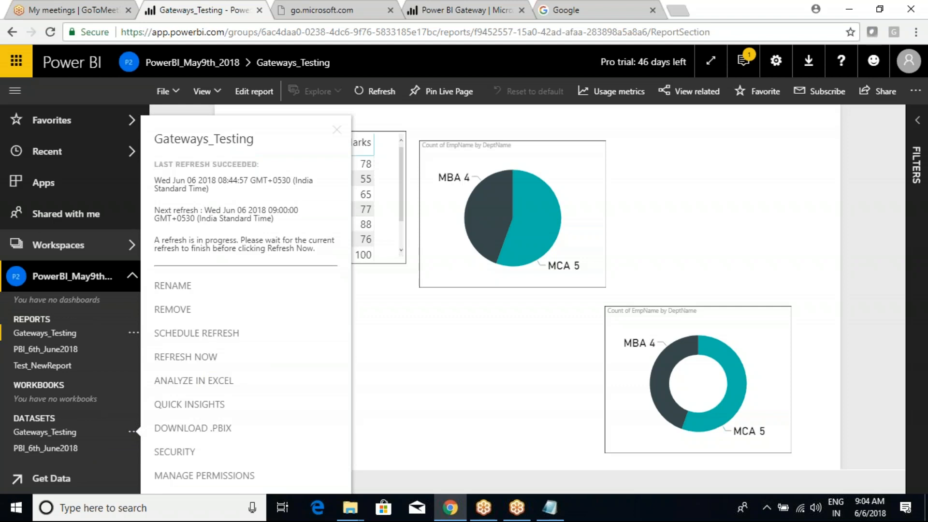
{"action": "left_click_drag", "start_coordinate": [222, 209], "coordinate": [271, 240]}
{"action": "left_click", "coordinate": [400, 314]}
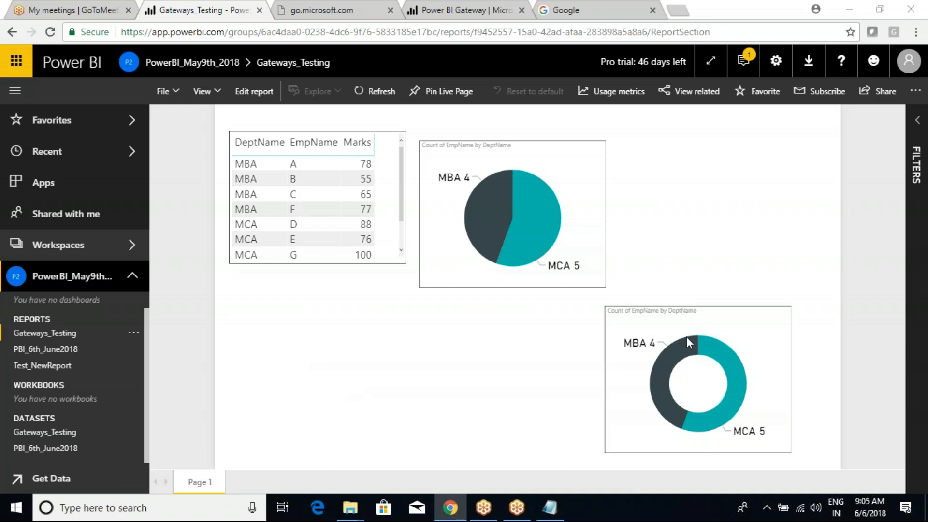
{"action": "mouse_move", "coordinate": [680, 331]}
Step: Create a blank report from the Gateways_Testing dataset, then minimize the recording manager
{"action": "left_click", "coordinate": [42, 432]}
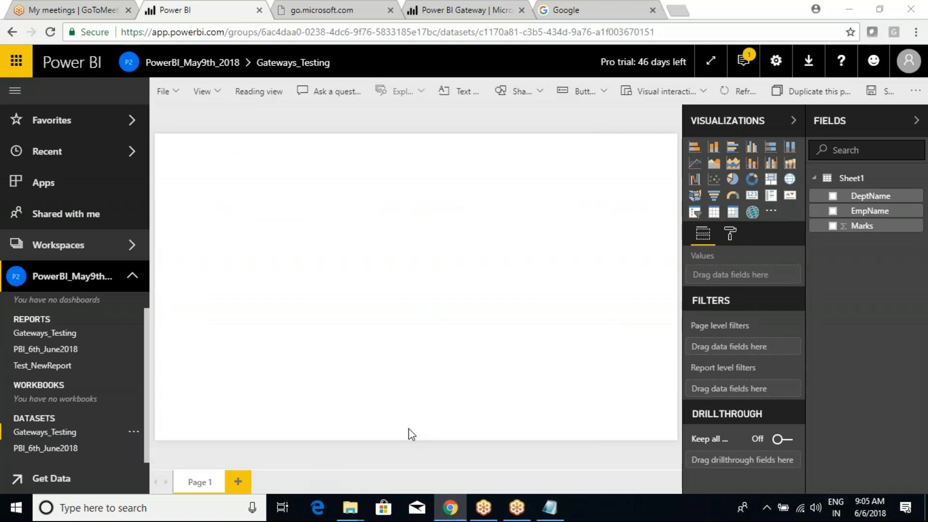
{"action": "mouse_move", "coordinate": [517, 510]}
{"action": "left_click", "coordinate": [522, 449]}
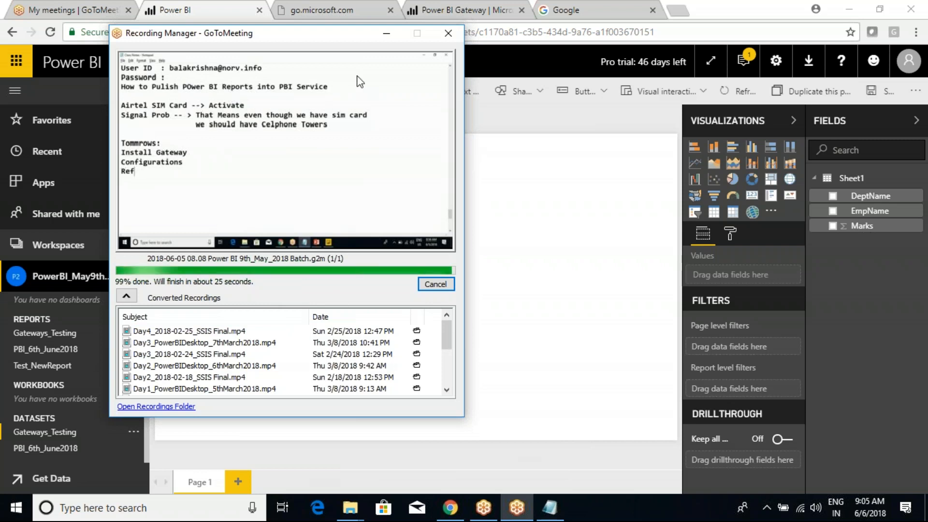
{"action": "left_click", "coordinate": [389, 36]}
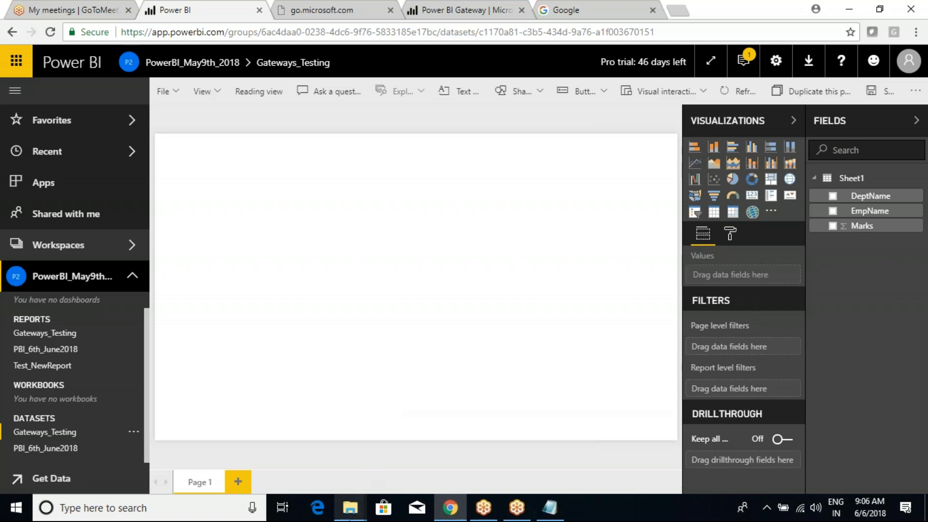
{"action": "mouse_move", "coordinate": [350, 507]}
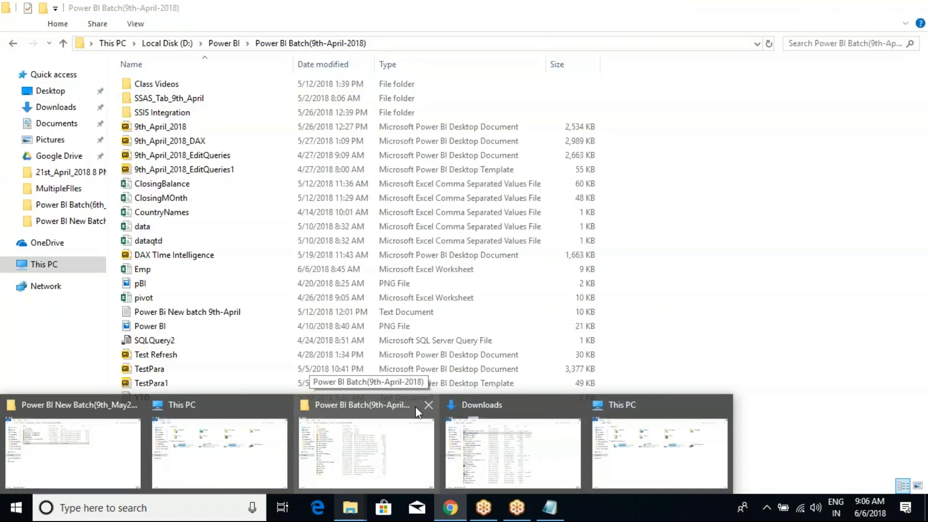
Step: Look inside the Class Videos folder, then return to Power BI Batch(9th-April-2018)
{"action": "left_click", "coordinate": [394, 448]}
{"action": "double_click", "coordinate": [175, 85]}
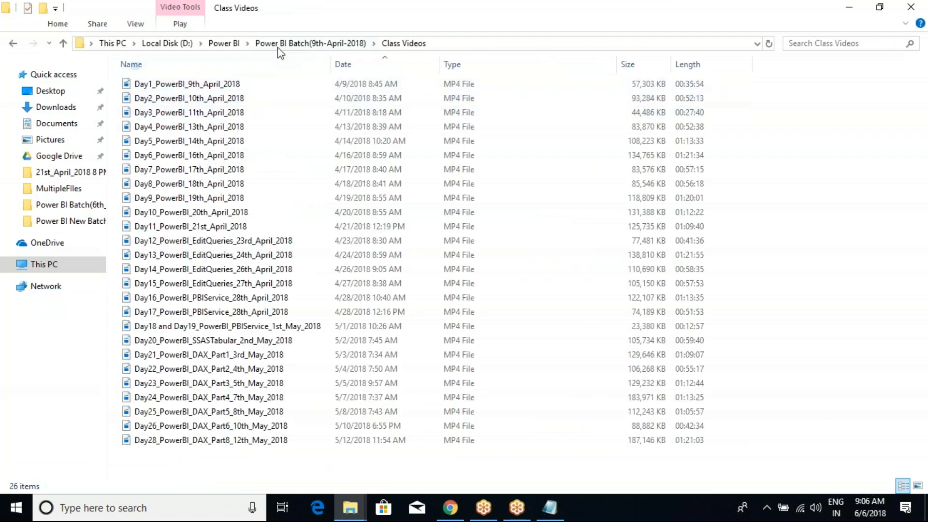
{"action": "left_click", "coordinate": [276, 43]}
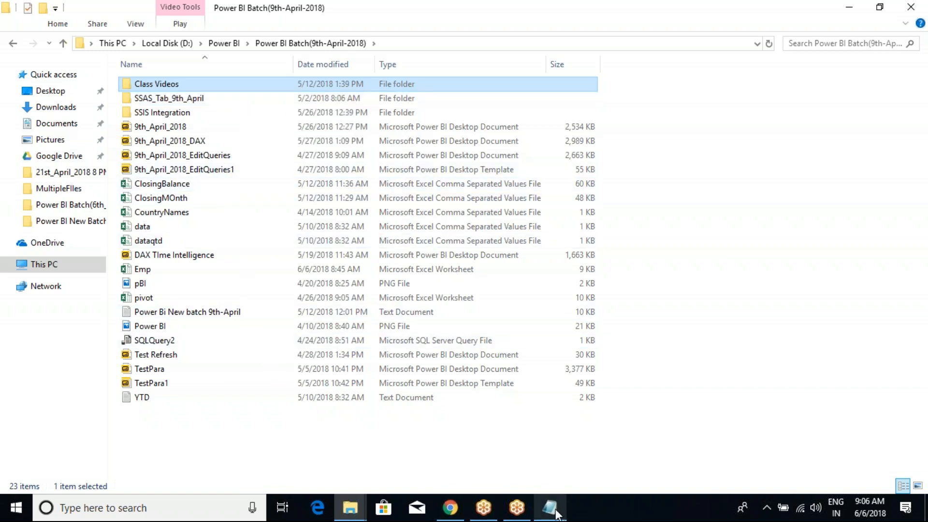
Step: Scroll back through the earlier Class Notes in Notepad, then minimize it
{"action": "mouse_move", "coordinate": [558, 514]}
{"action": "left_click", "coordinate": [505, 467]}
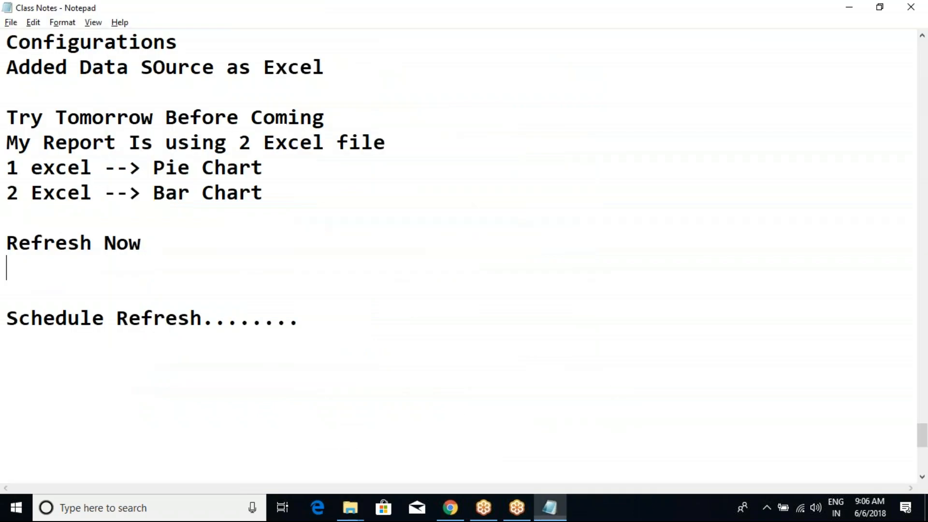
{"action": "scroll", "coordinate": [149, 244], "scroll_direction": "up", "scroll_amount": 4}
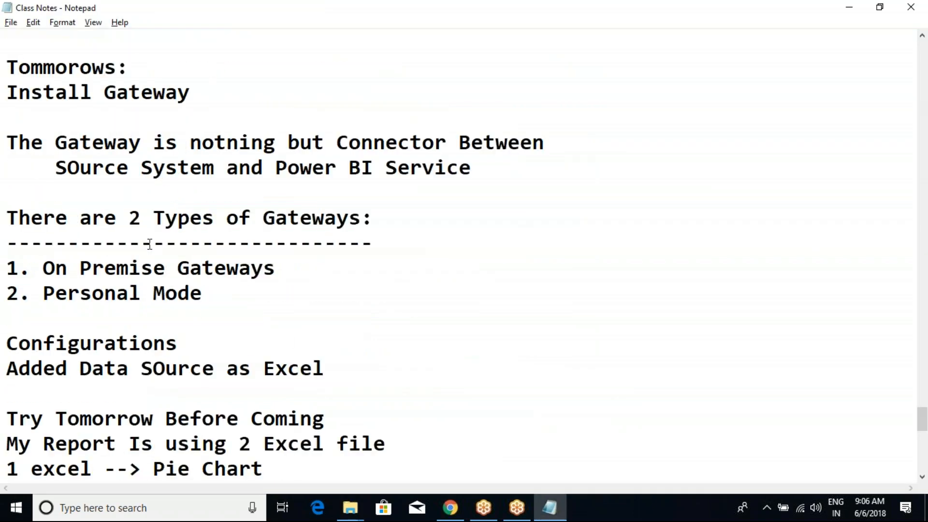
{"action": "scroll", "coordinate": [150, 244], "scroll_direction": "up", "scroll_amount": 4}
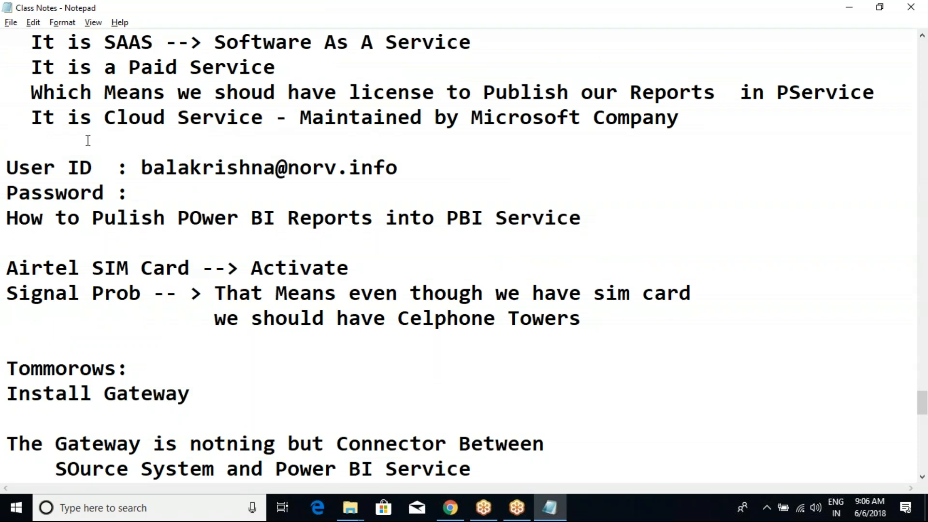
{"action": "scroll", "coordinate": [85, 190], "scroll_direction": "up", "scroll_amount": 7}
{"action": "scroll", "coordinate": [85, 190], "scroll_direction": "up", "scroll_amount": 4}
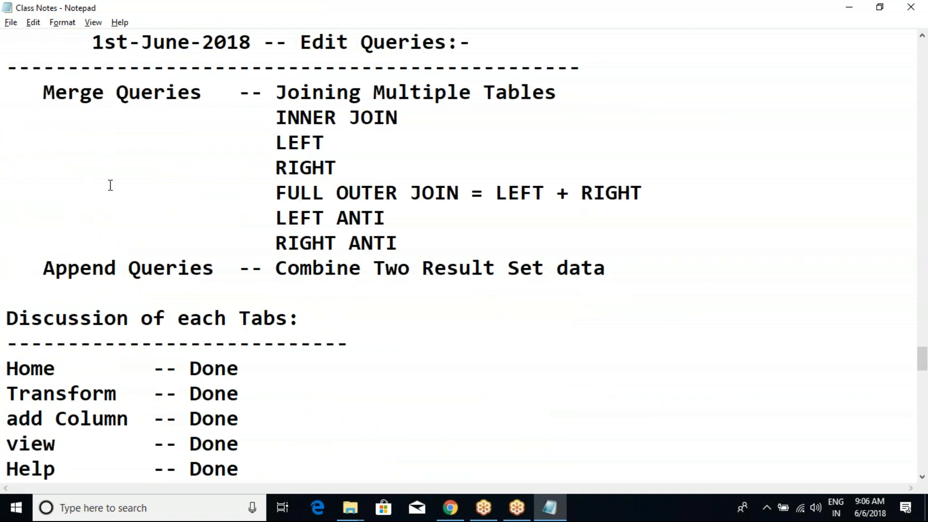
{"action": "scroll", "coordinate": [97, 261], "scroll_direction": "down", "scroll_amount": 8}
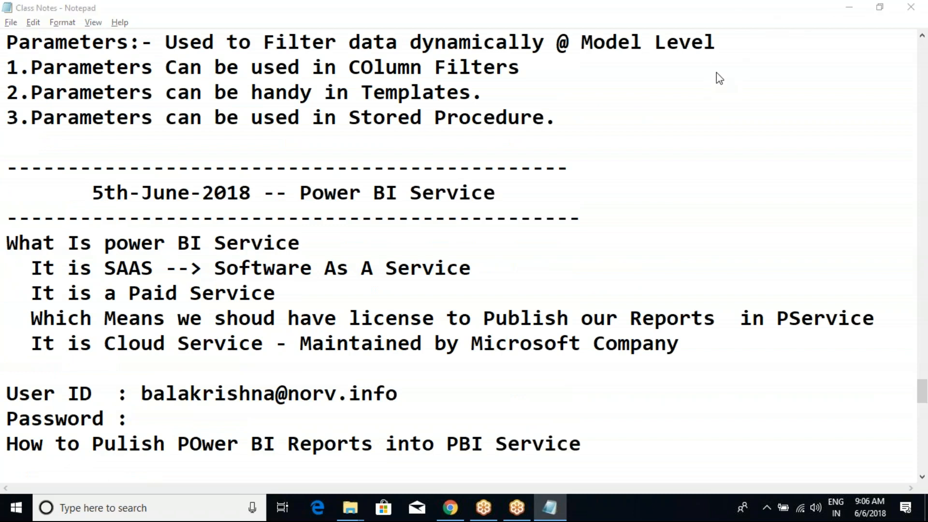
{"action": "left_click", "coordinate": [850, 7]}
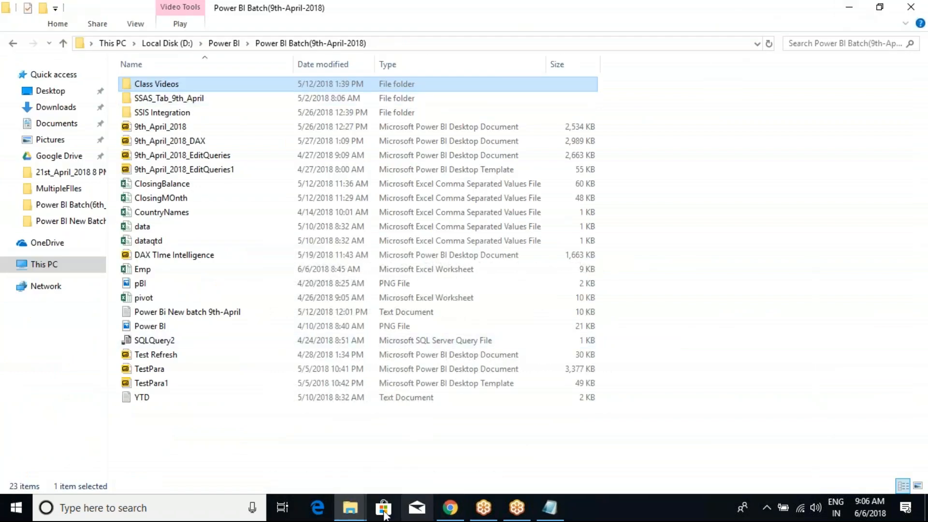
Step: Briefly return to the Power BI report page in the browser
{"action": "left_click", "coordinate": [355, 503]}
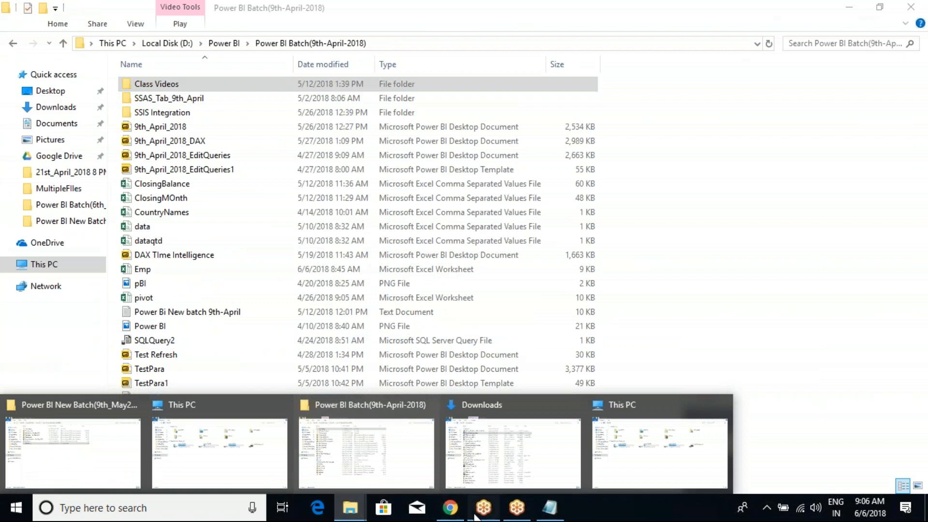
{"action": "left_click", "coordinate": [450, 508]}
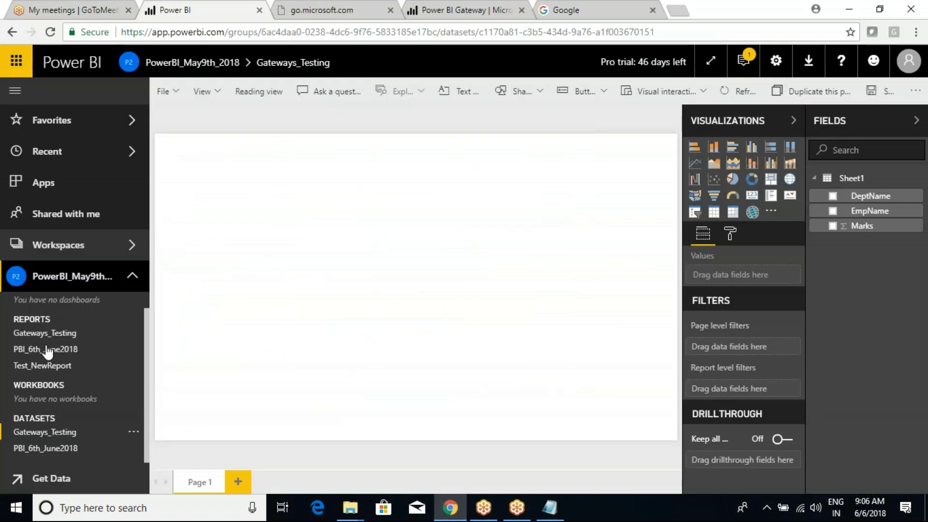
{"action": "scroll", "coordinate": [43, 326], "scroll_direction": "up", "scroll_amount": 1}
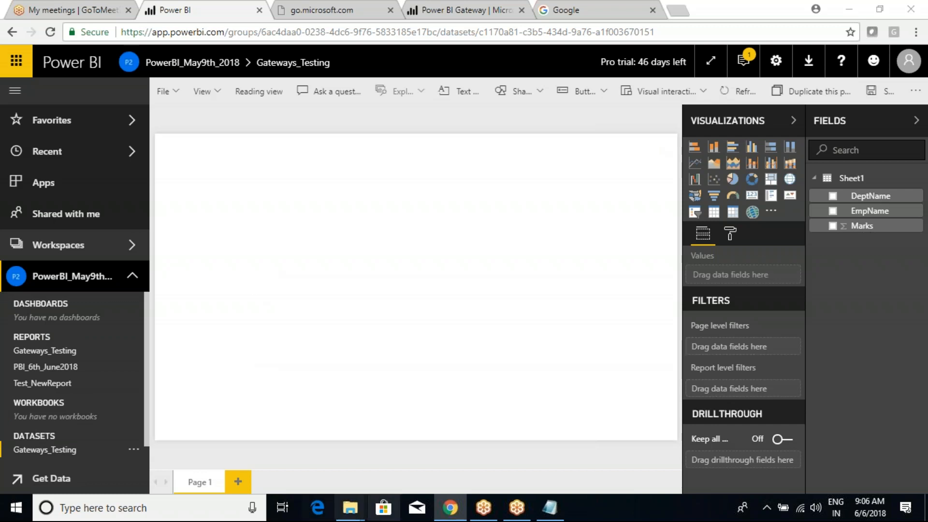
Step: Move up to the Power BI folder on drive D, select PBI NOTES, then return to the browser
{"action": "mouse_move", "coordinate": [355, 507]}
{"action": "left_click", "coordinate": [405, 450]}
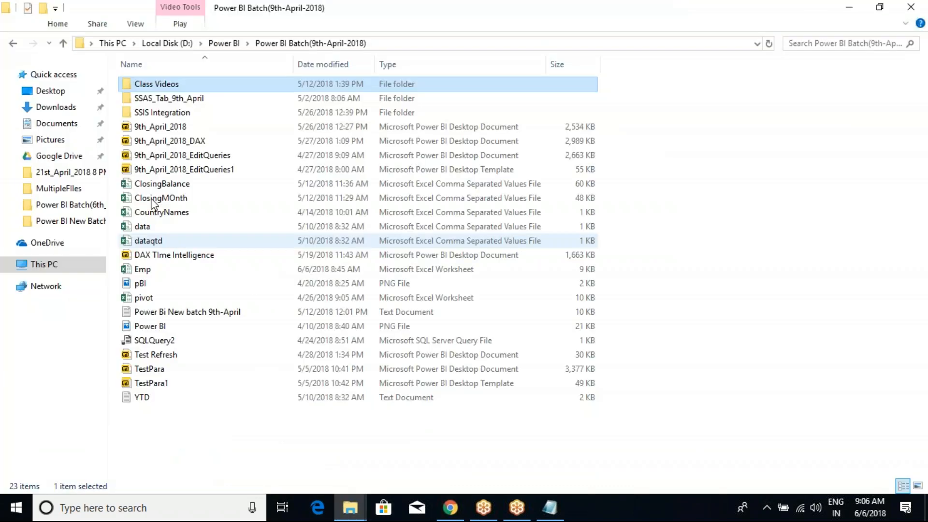
{"action": "left_click", "coordinate": [224, 43]}
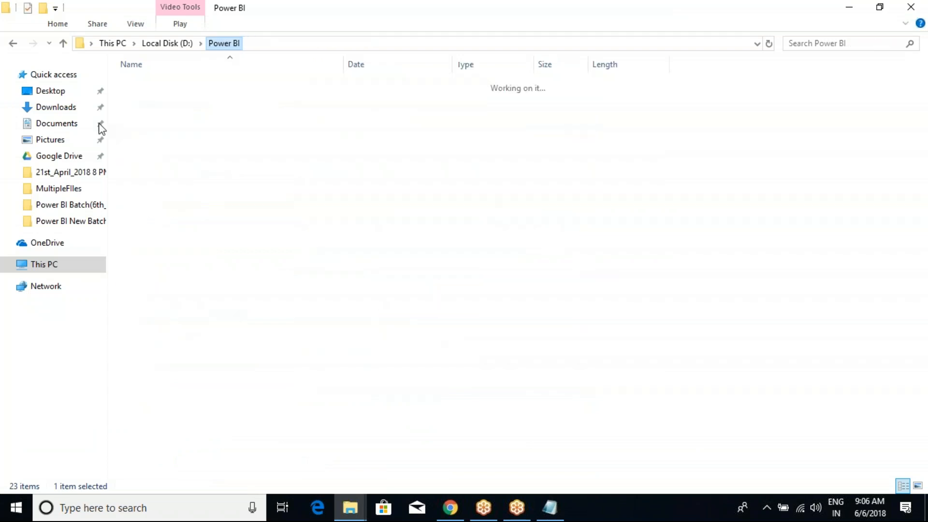
{"action": "left_click", "coordinate": [154, 259]}
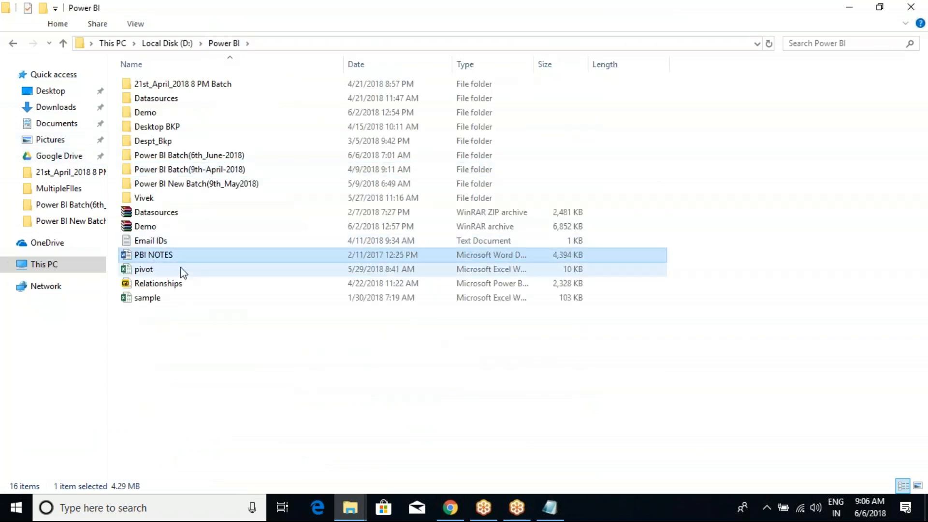
{"action": "left_click", "coordinate": [450, 508]}
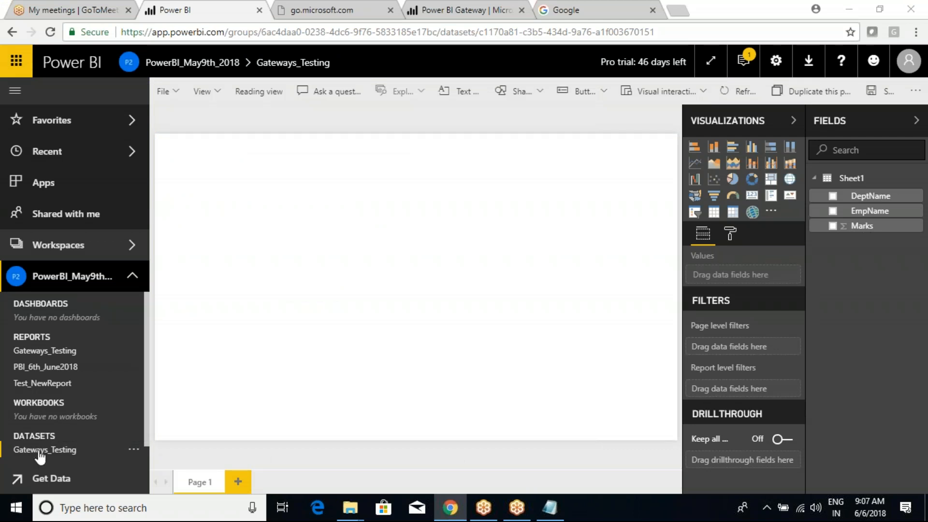
Step: Open the Gateways_Testing report, reload, and bring up the Gateways_Testing dataset details
{"action": "scroll", "coordinate": [37, 449], "scroll_direction": "down", "scroll_amount": 1}
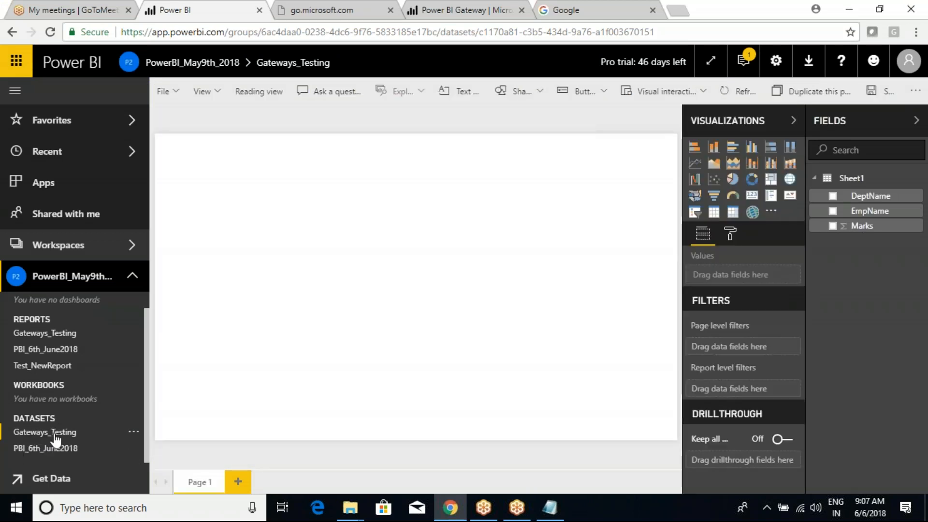
{"action": "left_click", "coordinate": [42, 333]}
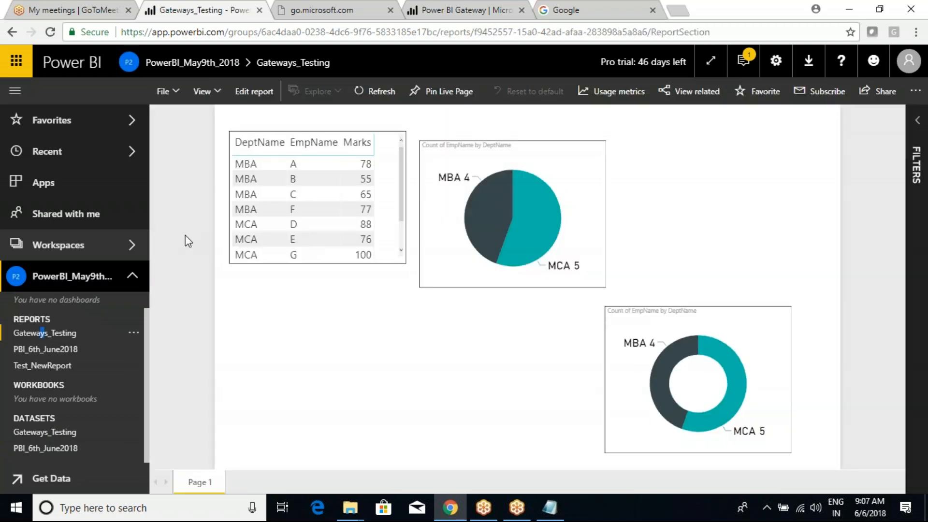
{"action": "left_click", "coordinate": [52, 32]}
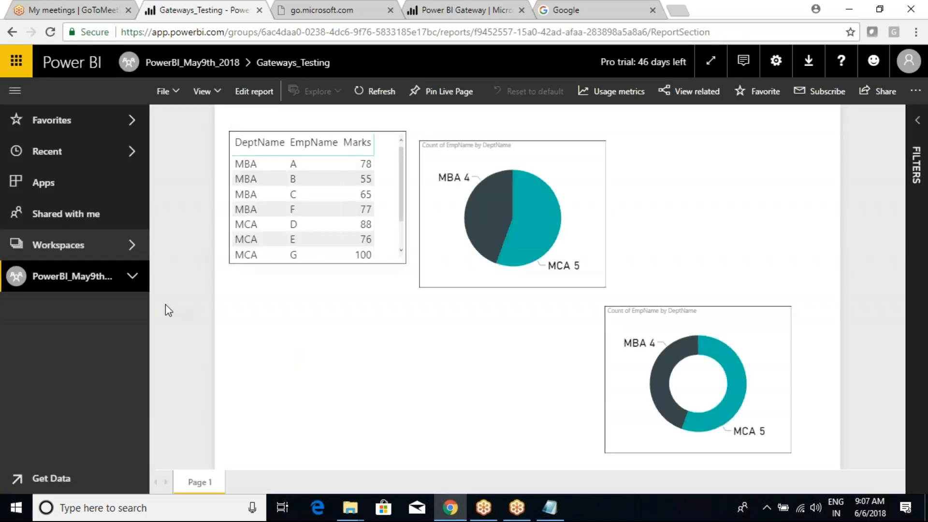
{"action": "left_click", "coordinate": [130, 278]}
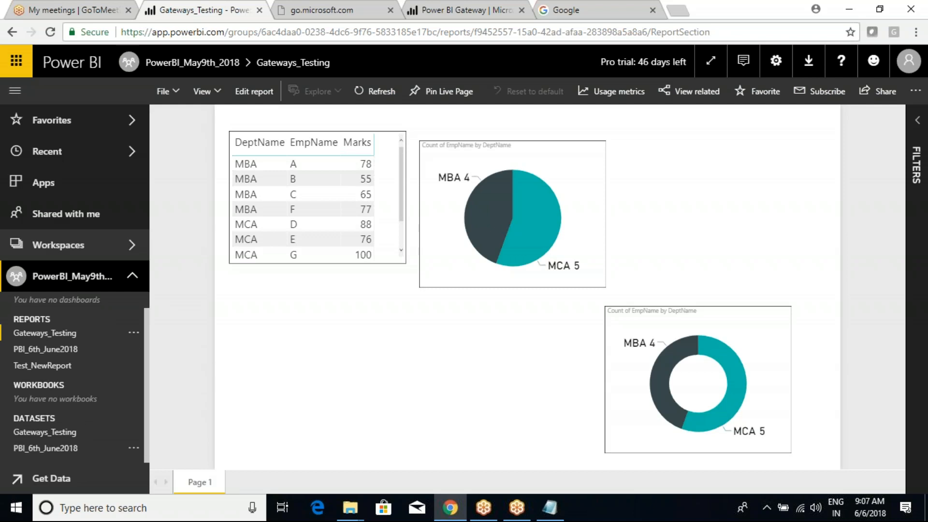
{"action": "left_click", "coordinate": [136, 433]}
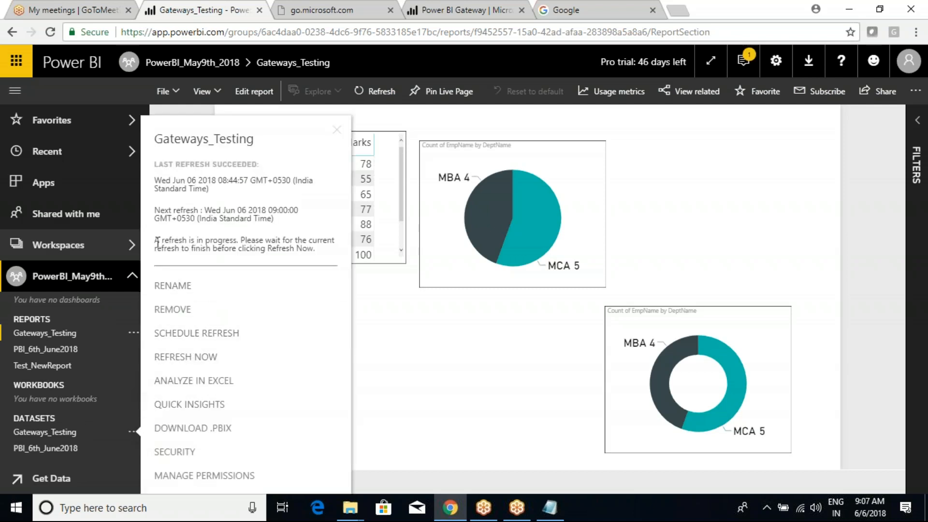
Step: Highlight the dataset's refresh-in-progress message beside the 08:44:57 successful refresh
{"action": "left_click_drag", "start_coordinate": [158, 242], "coordinate": [319, 253]}
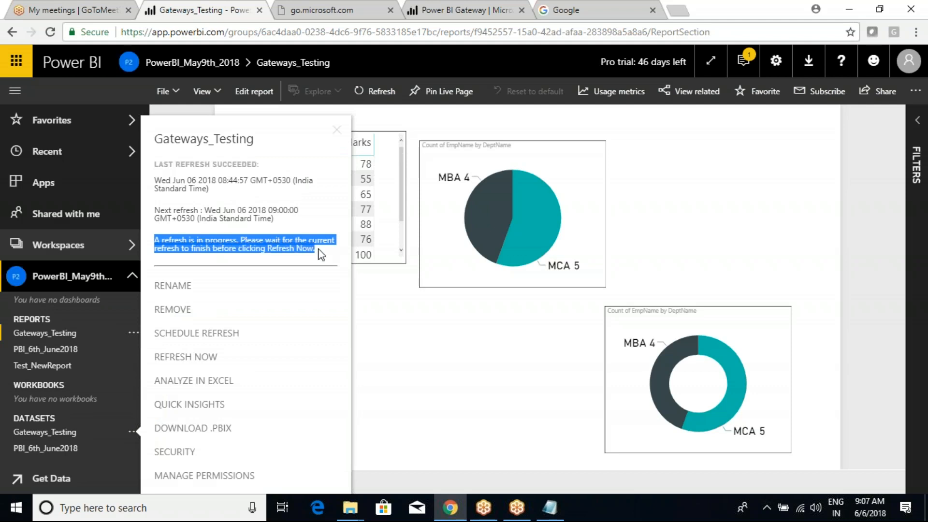
{"action": "left_click", "coordinate": [319, 253]}
{"action": "left_click_drag", "start_coordinate": [157, 242], "coordinate": [275, 248]}
{"action": "left_click", "coordinate": [275, 248]}
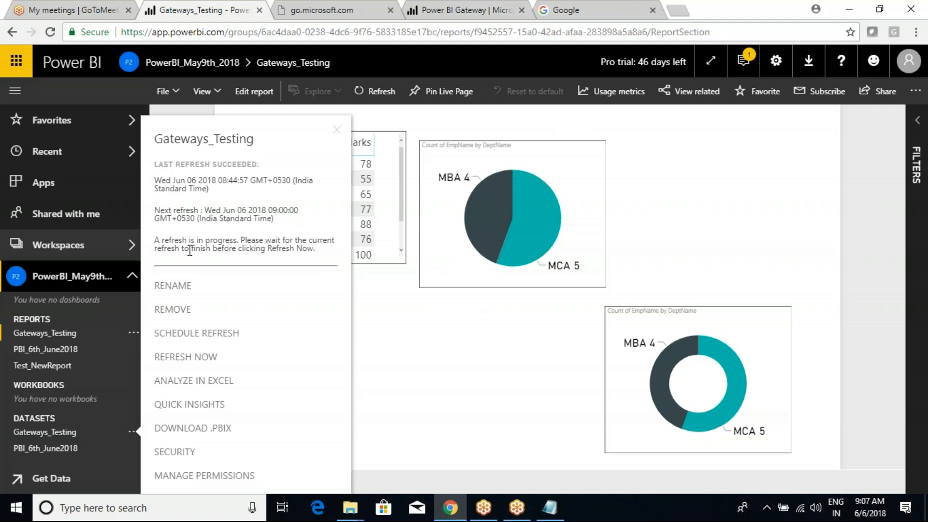
{"action": "left_click_drag", "start_coordinate": [175, 249], "coordinate": [172, 248]}
{"action": "left_click", "coordinate": [865, 23]}
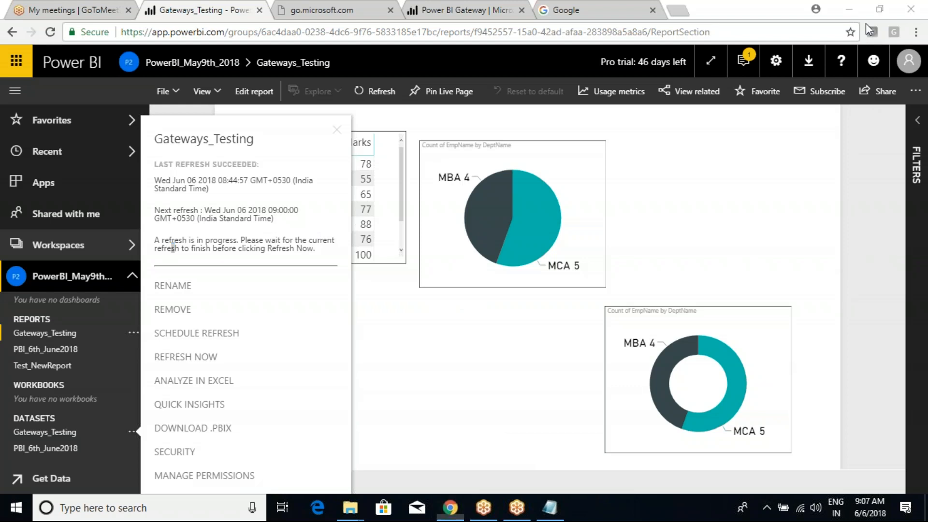